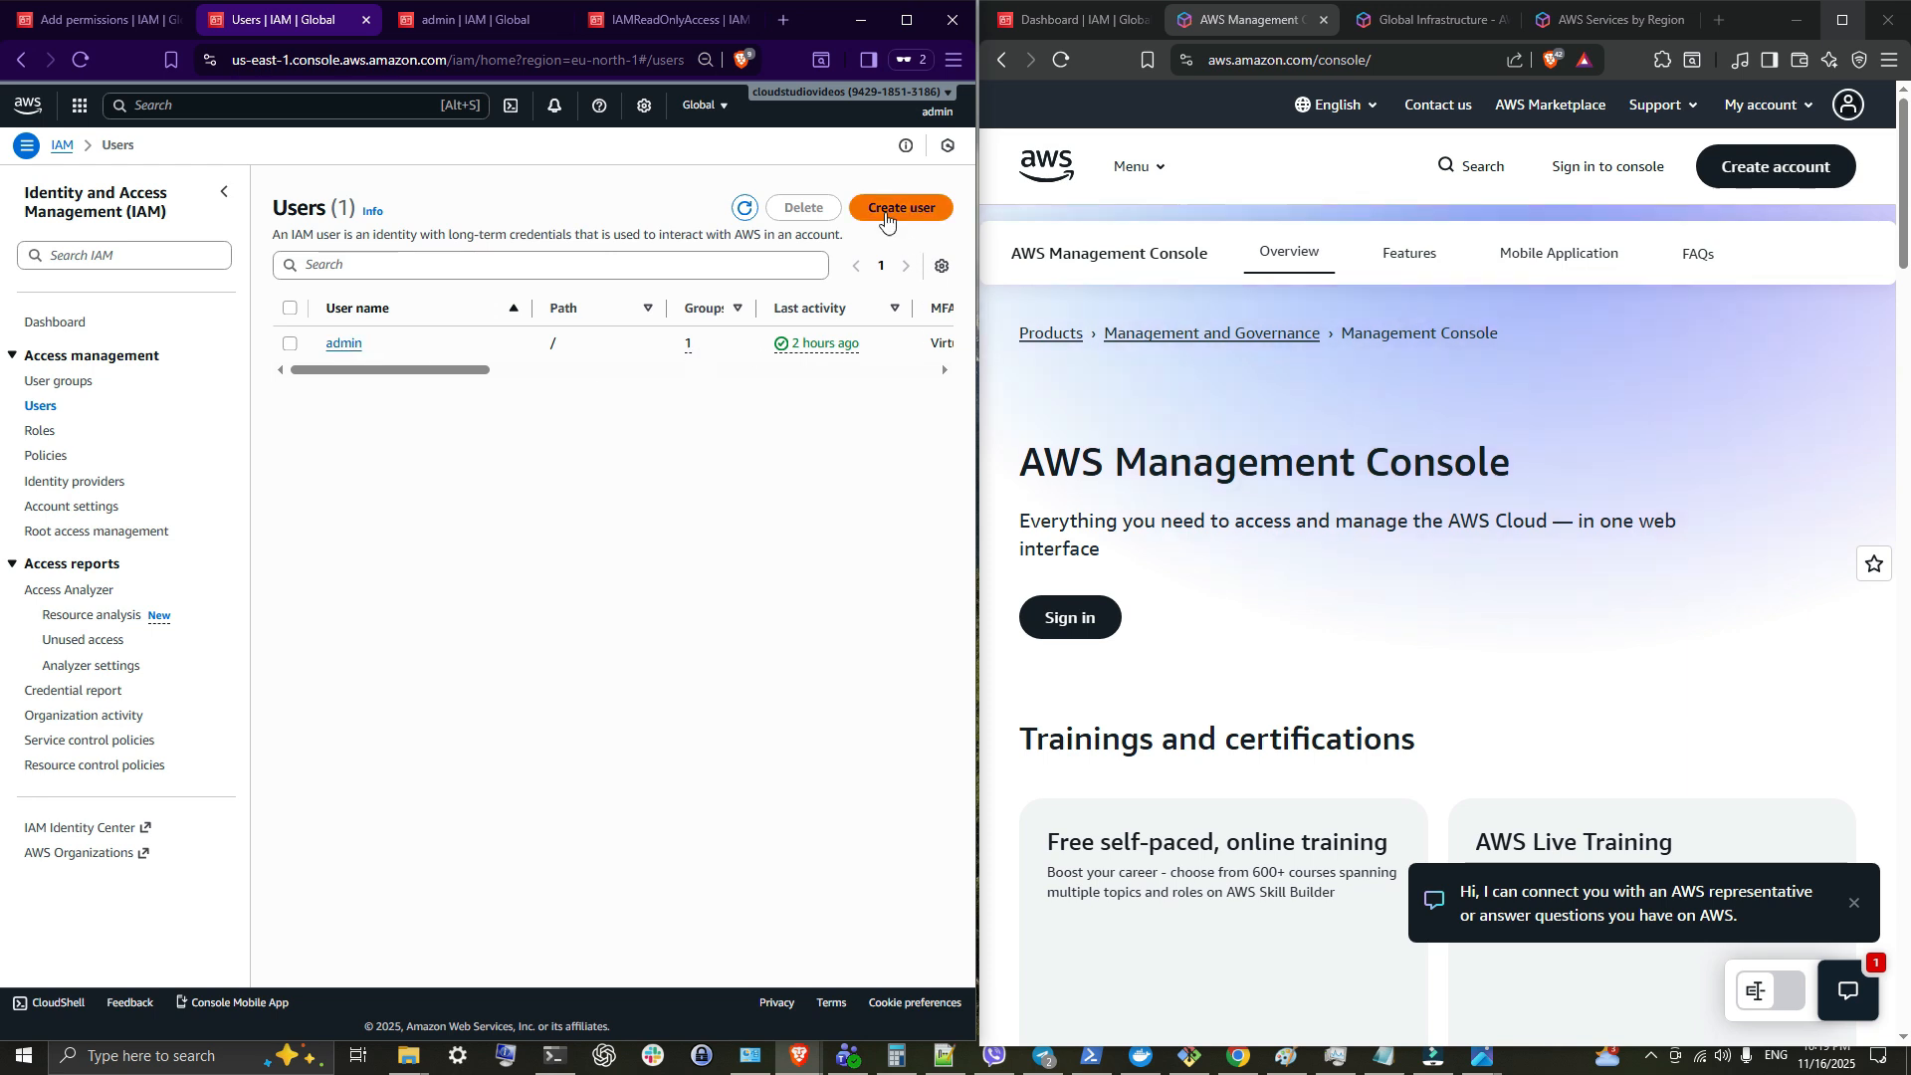
Step: Start creating an IAM user named testusr and provide access to the AWS Management Console
click(898, 207)
click(365, 336)
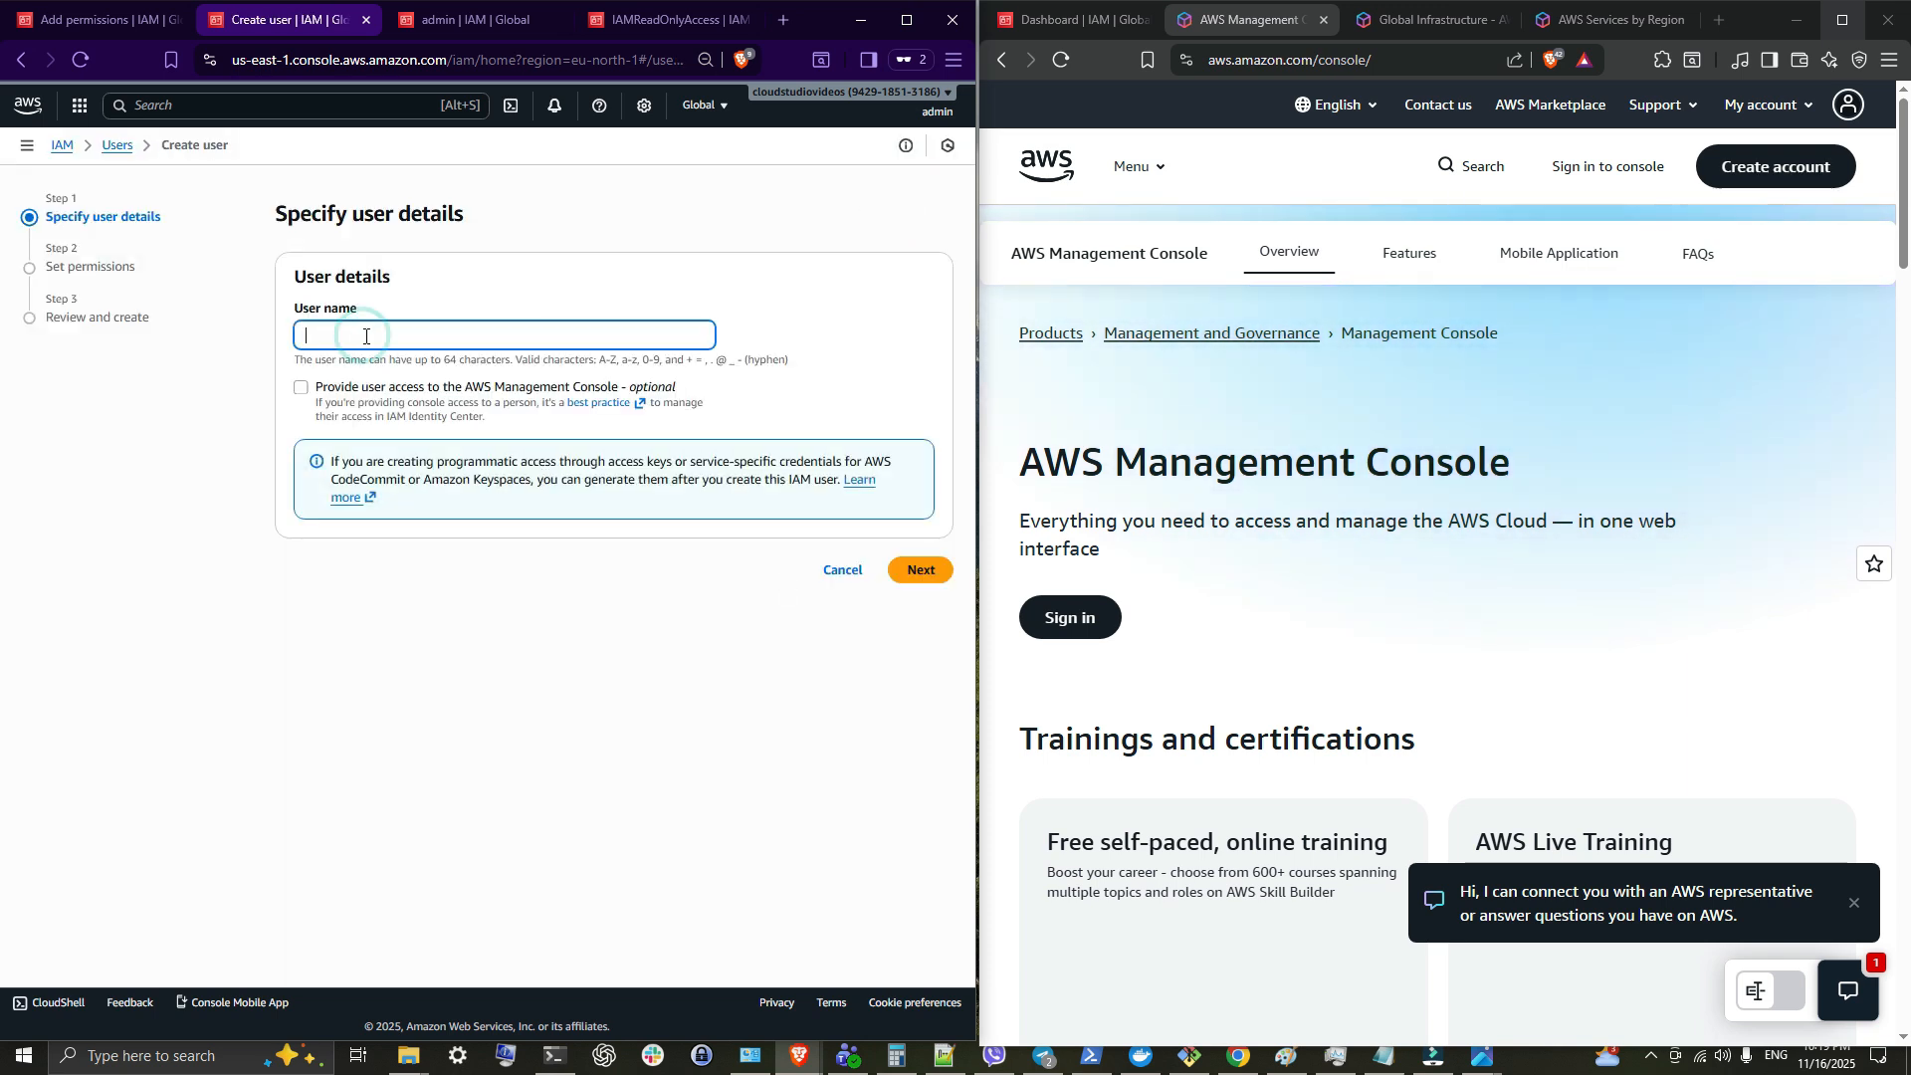
text(testusr)
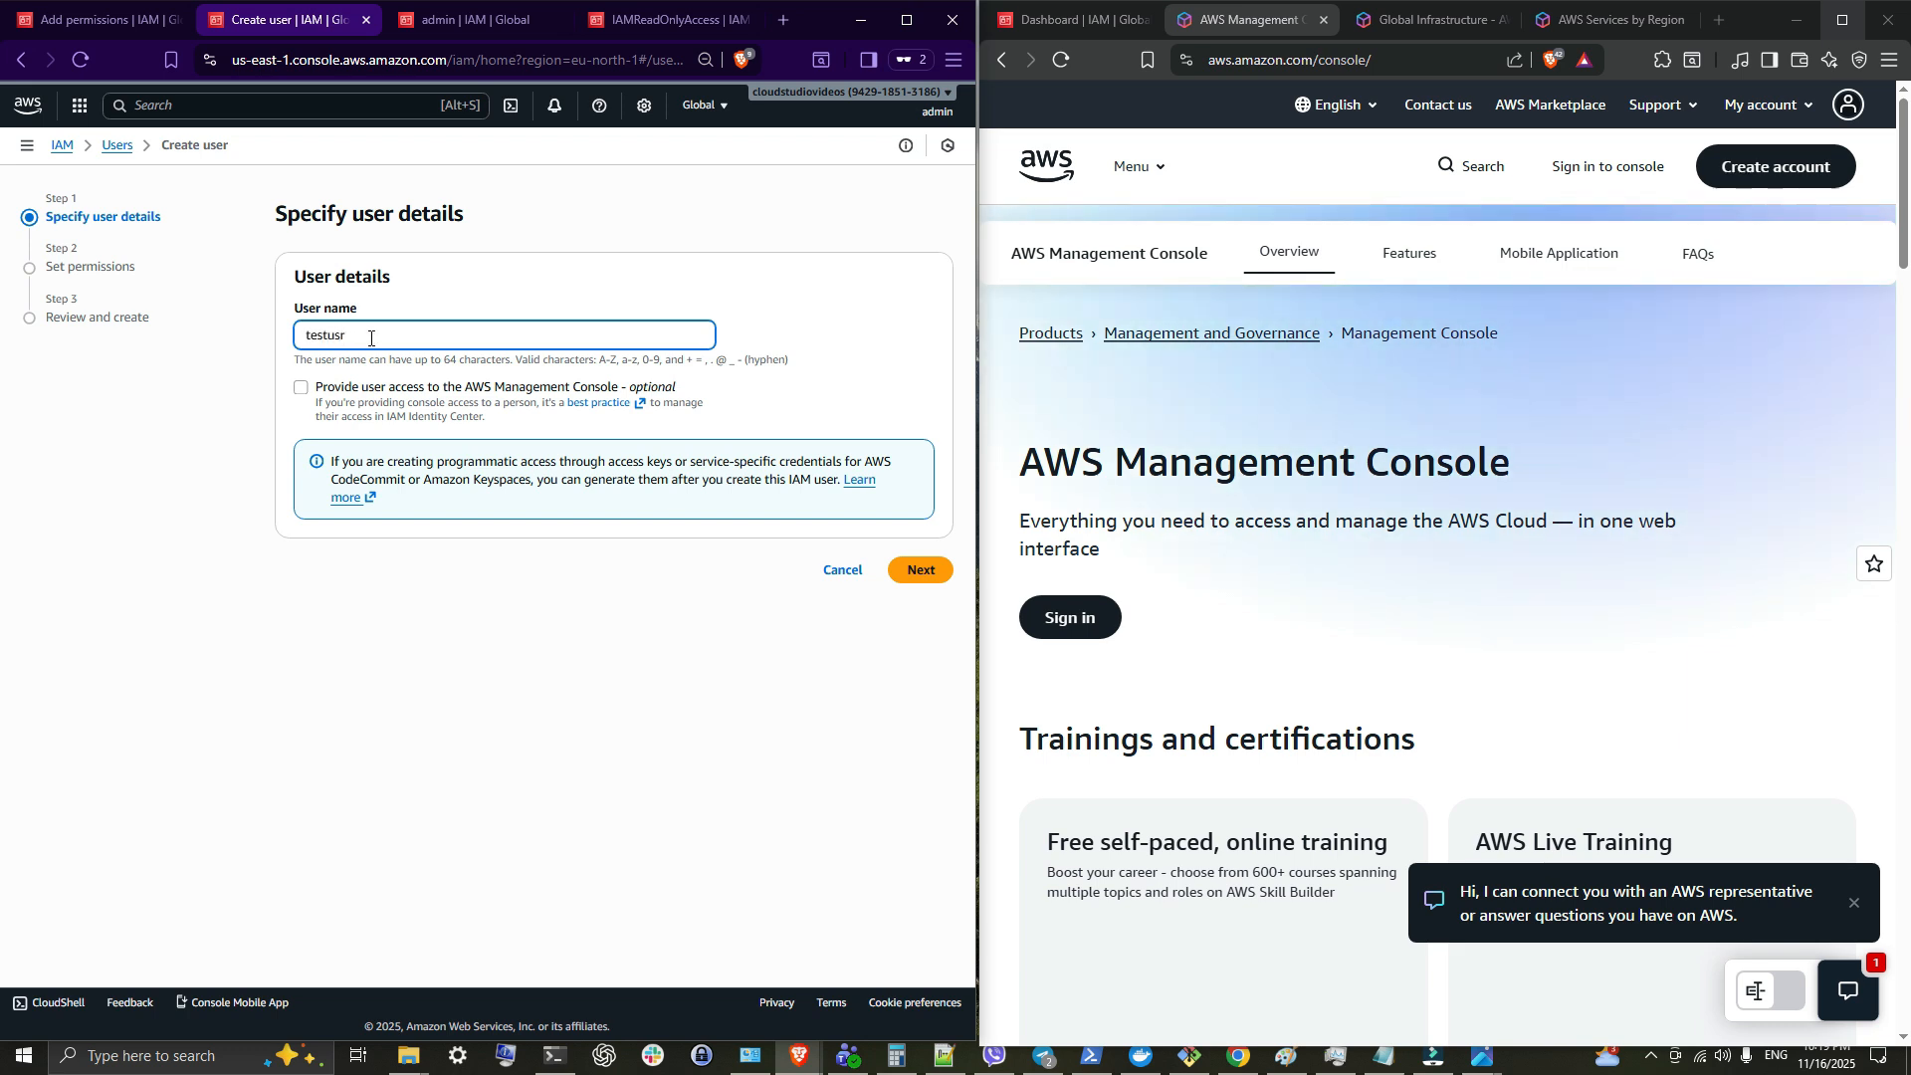
click(300, 387)
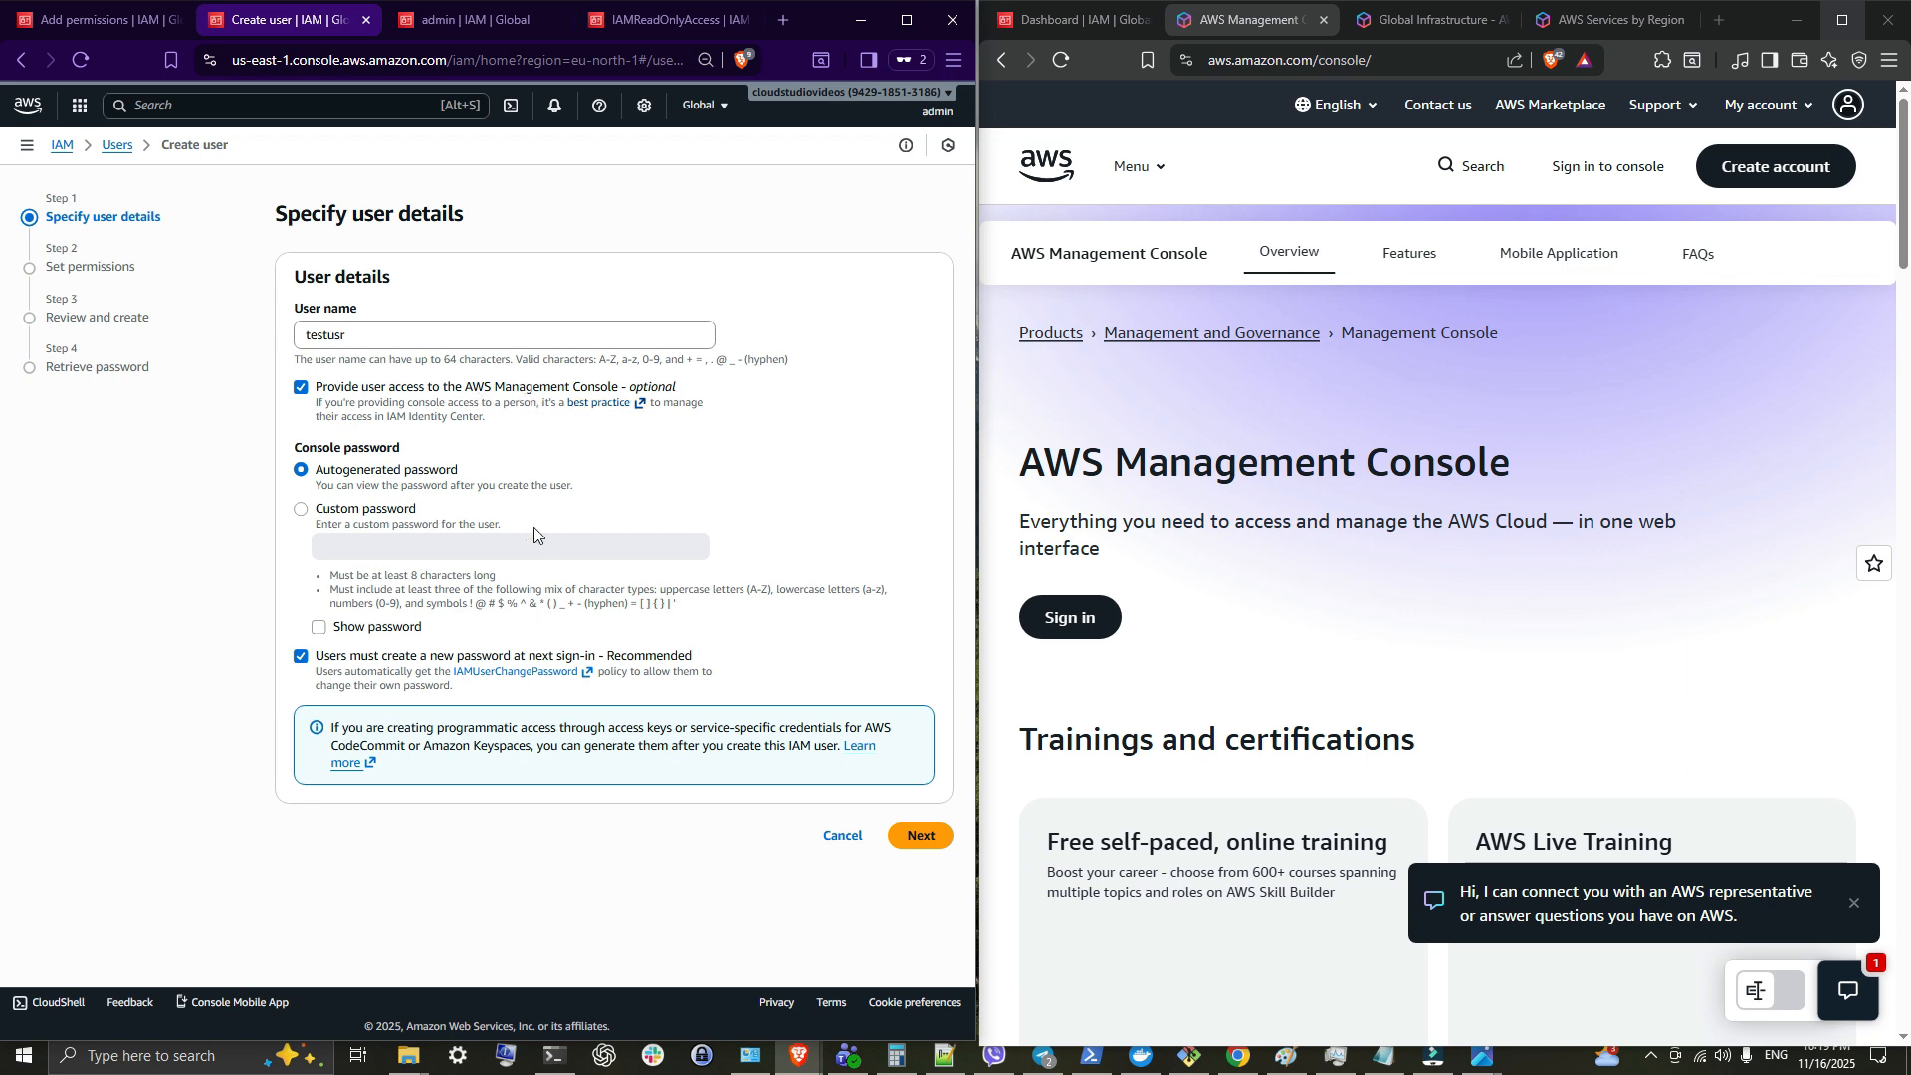
Step: Enter a custom console password for testusr, remove the requirement to change it at next sign-in, and proceed to permissions
click(300, 509)
click(368, 549)
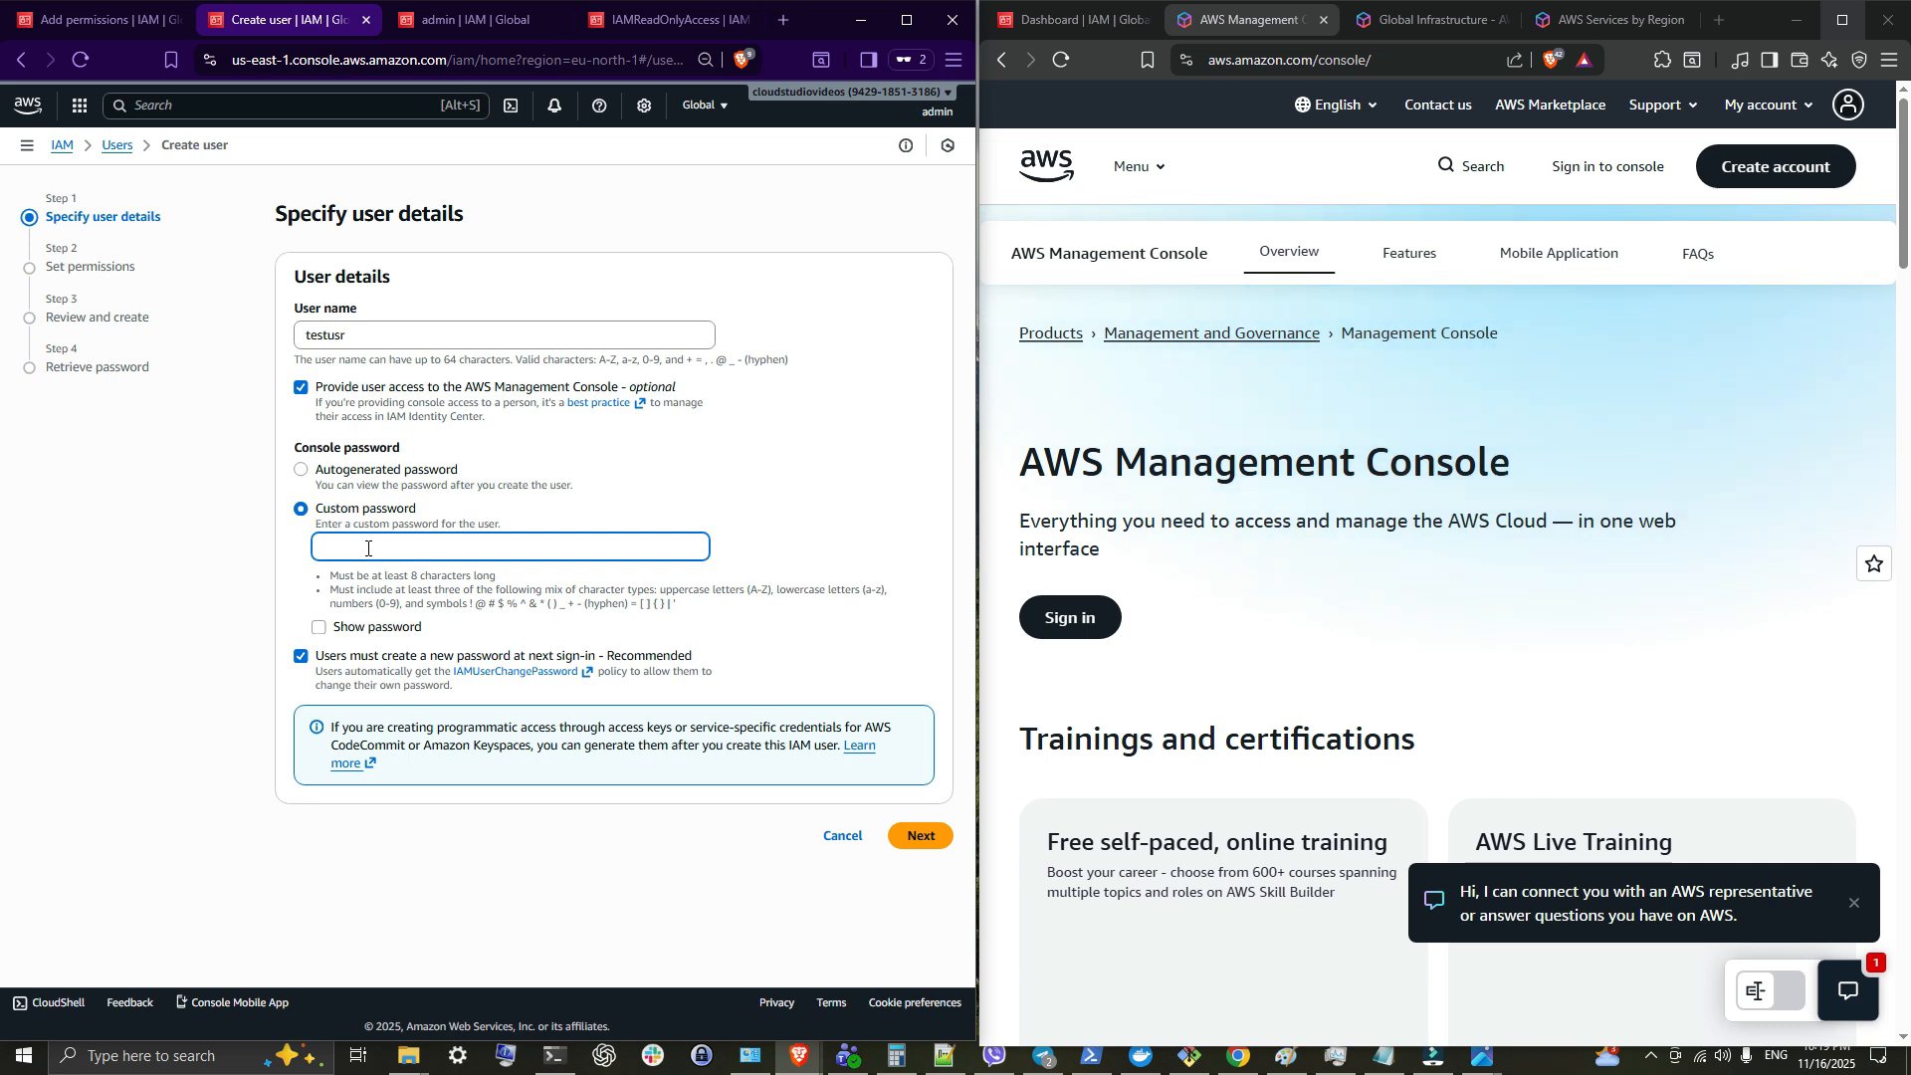
text(Te•••••)
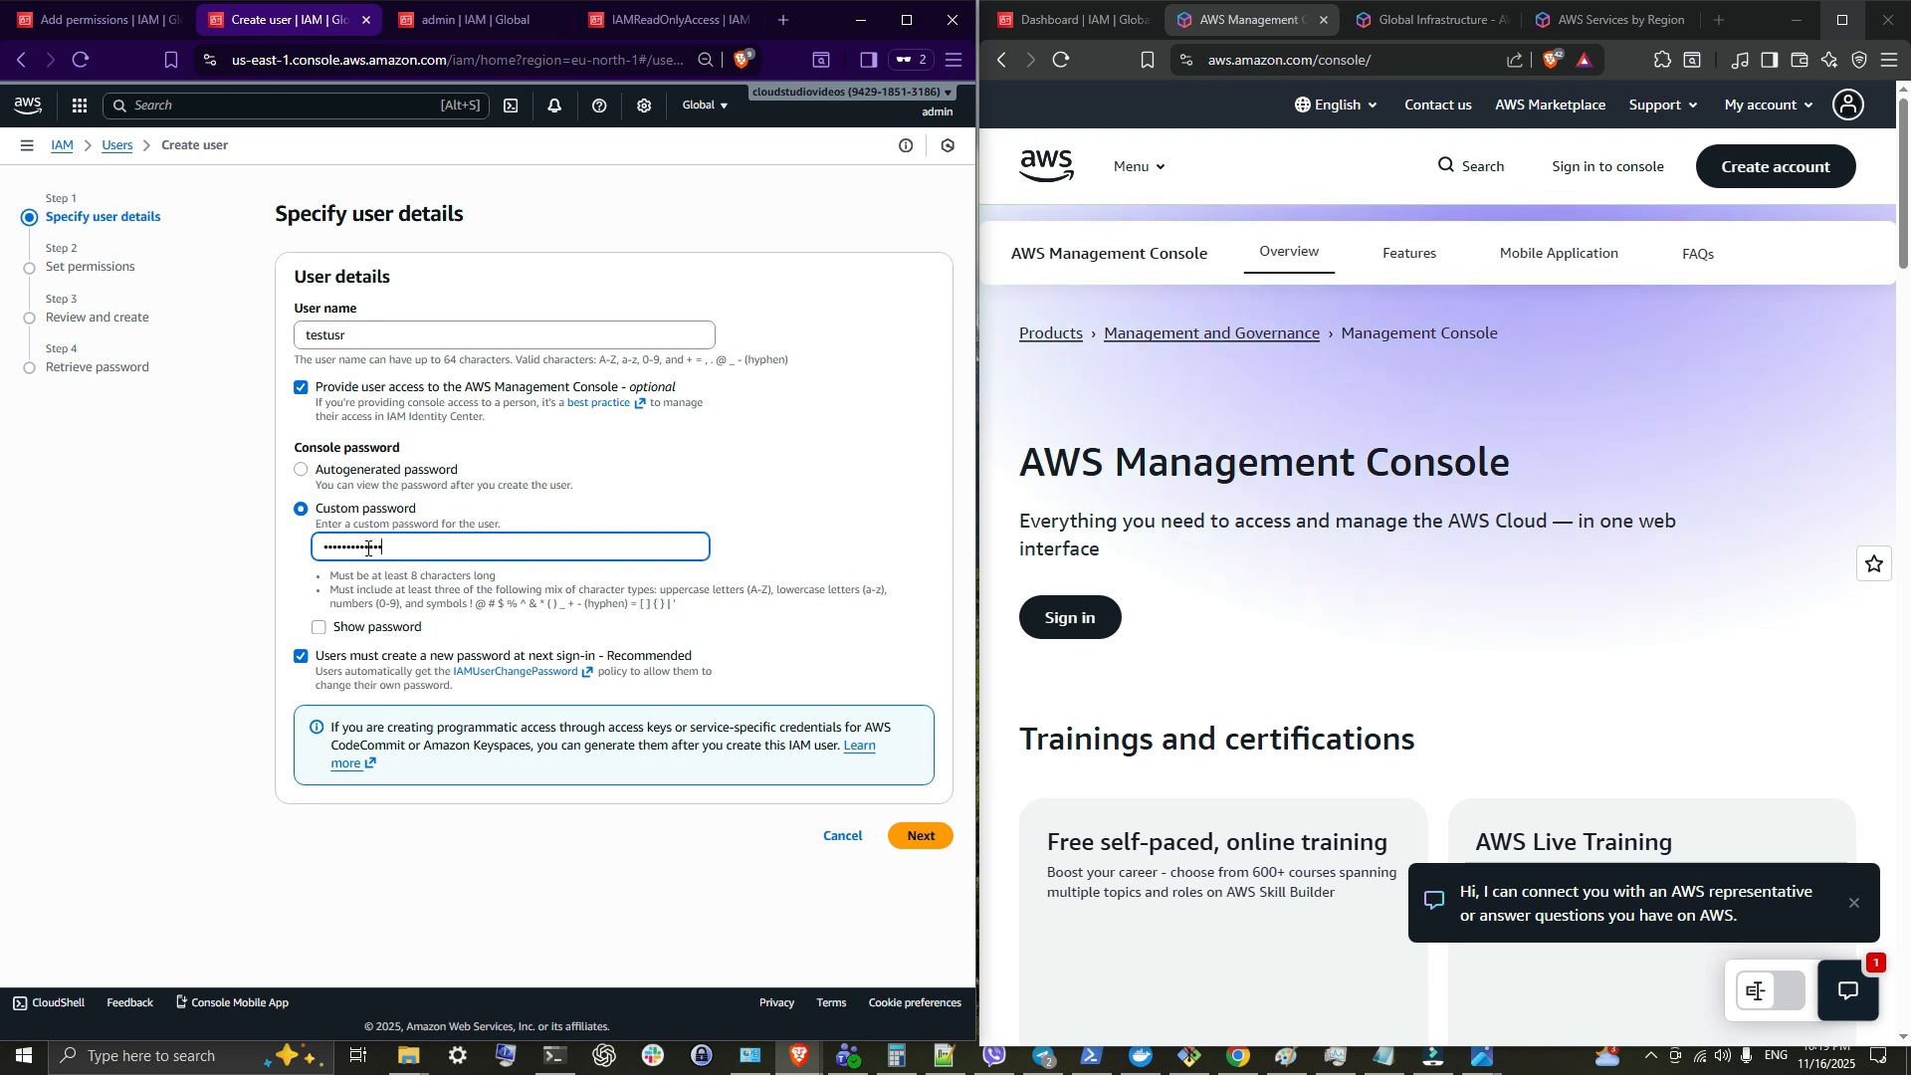
click(302, 656)
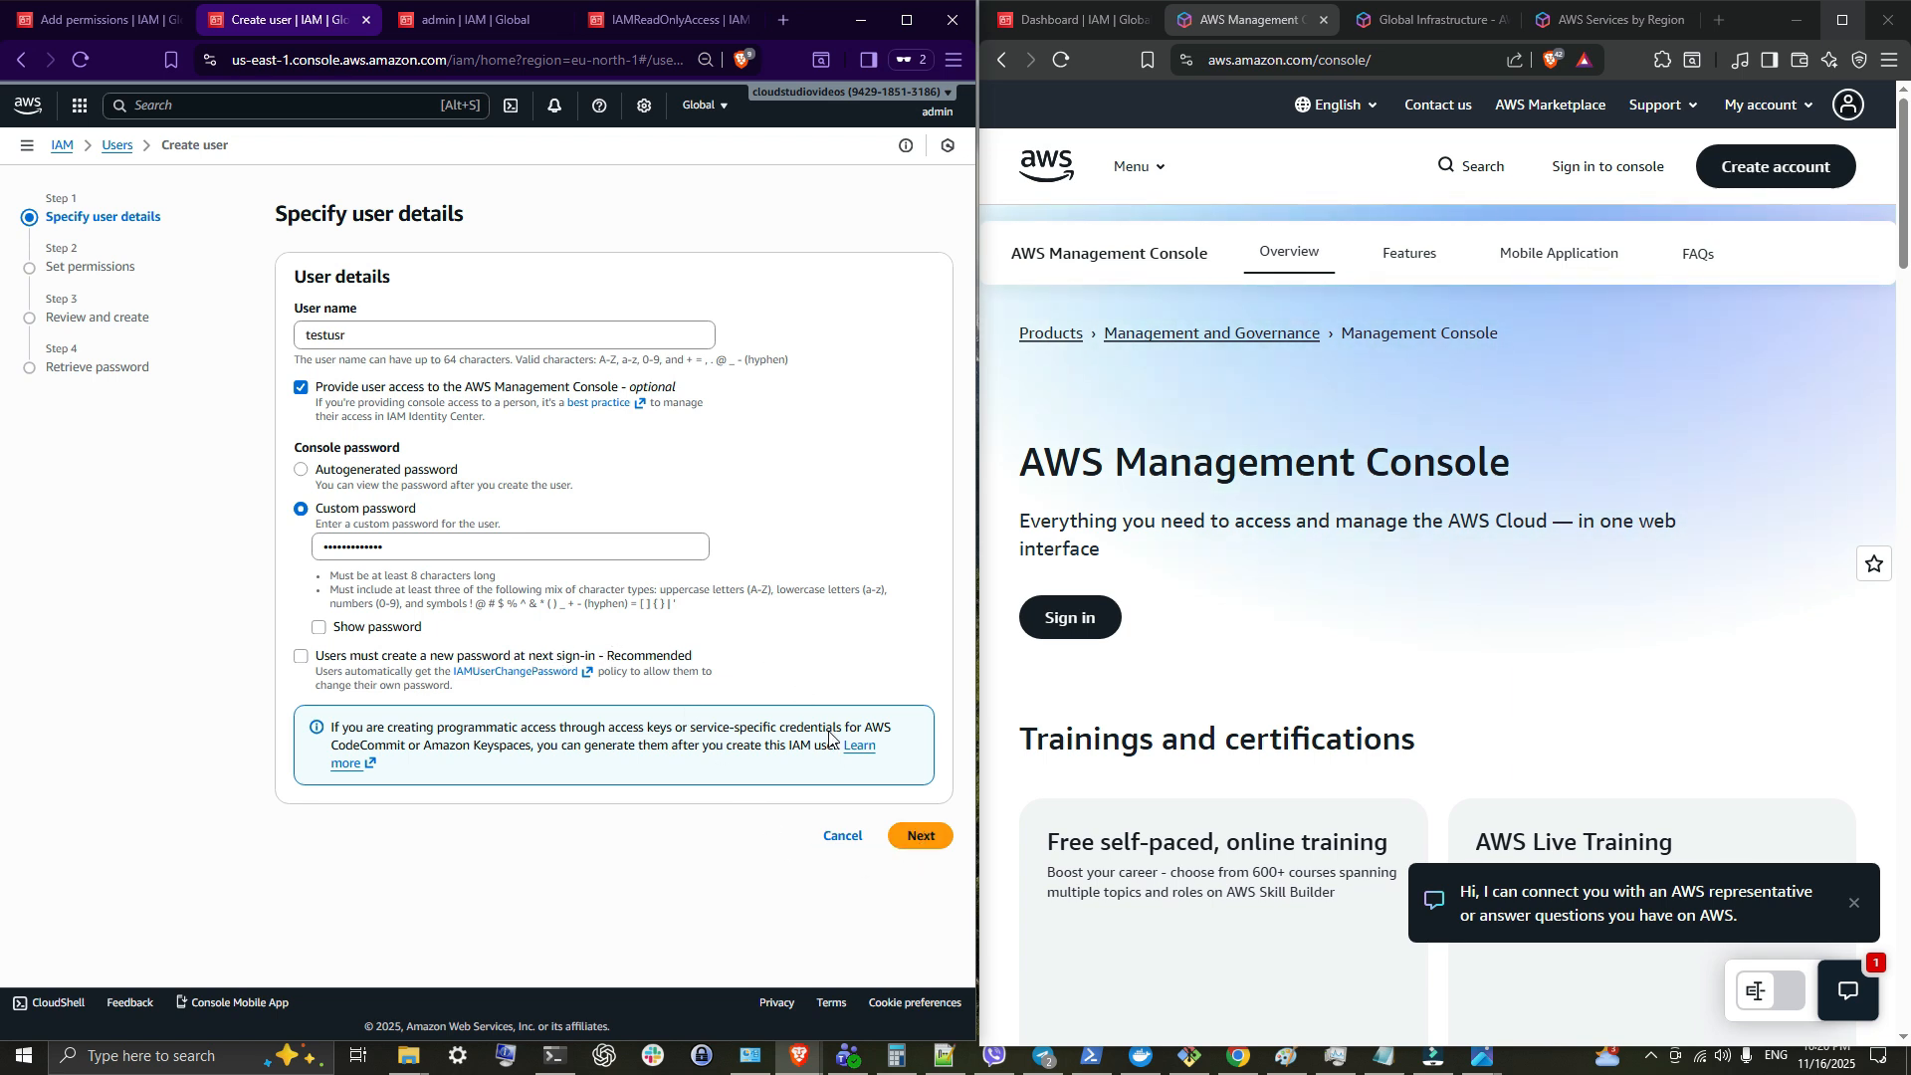
click(921, 836)
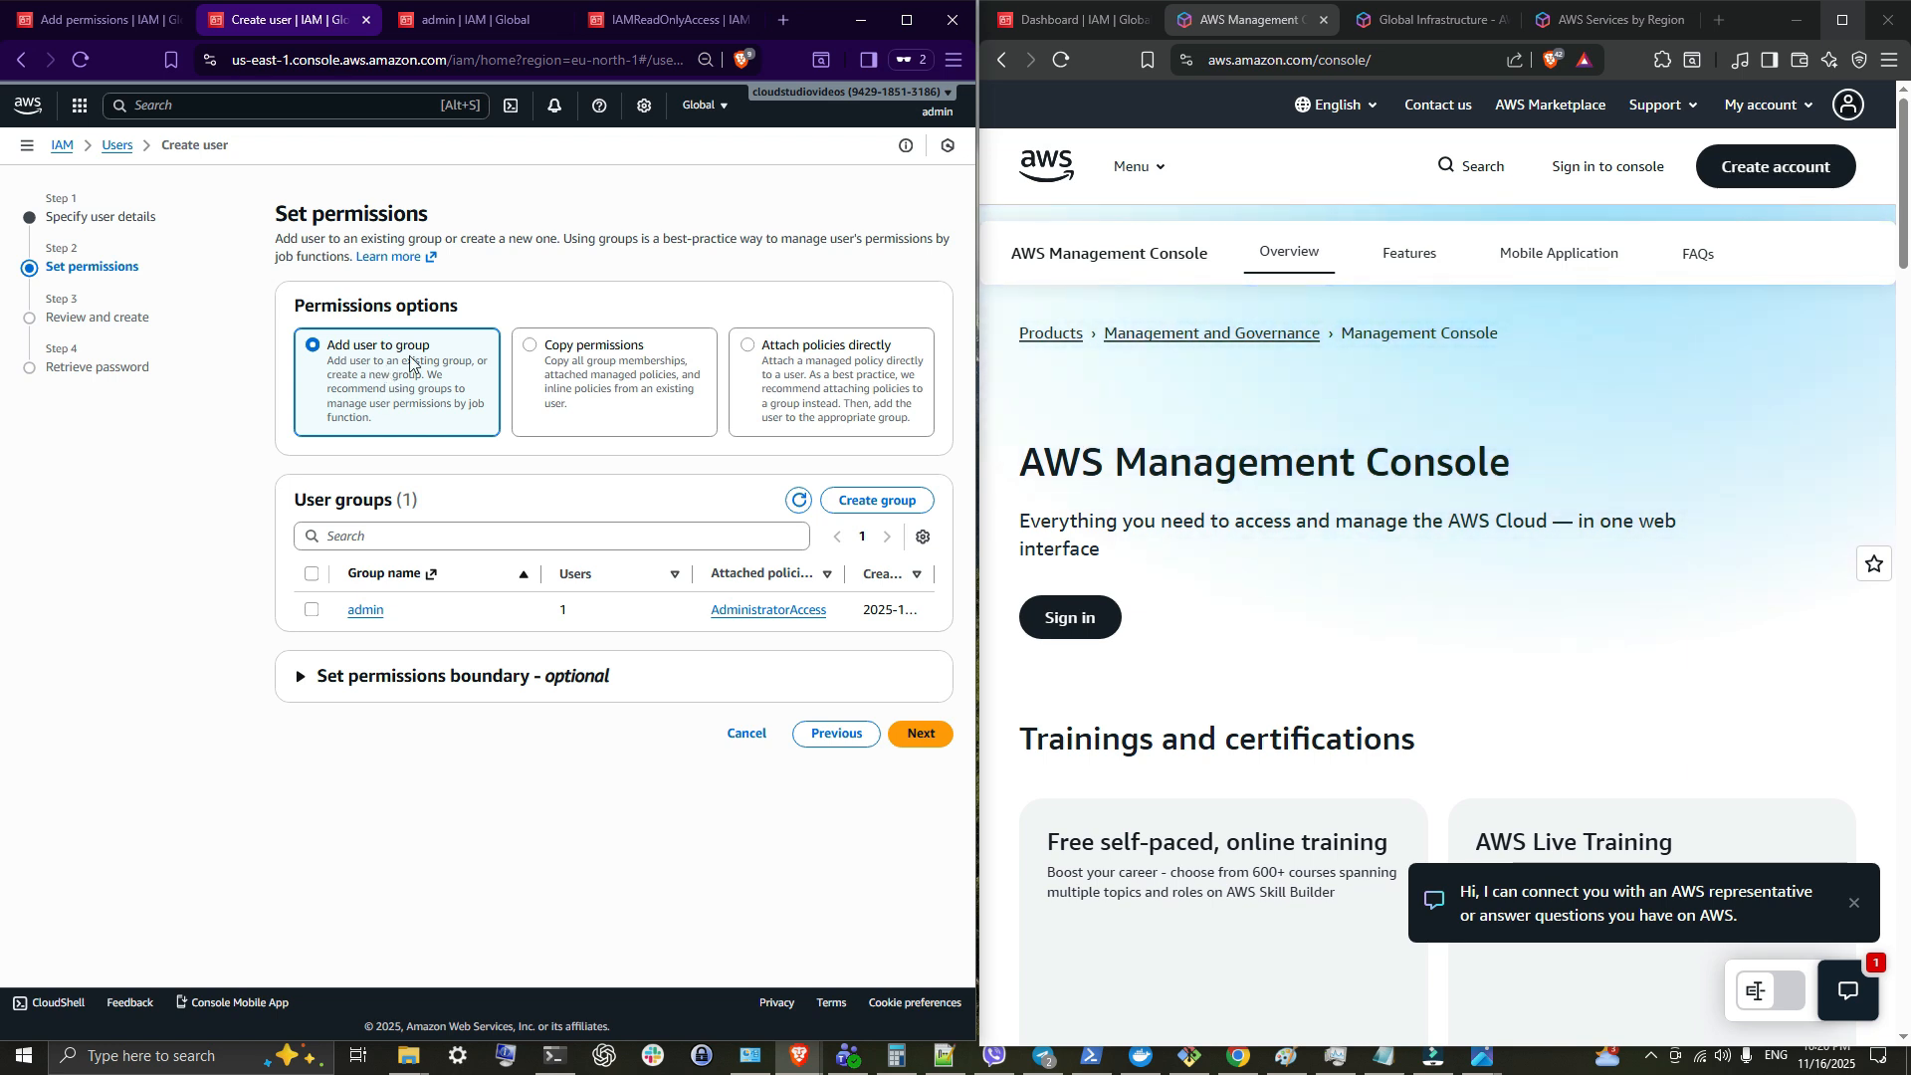
Step: Add testusr to the existing admin group and create the user
click(311, 610)
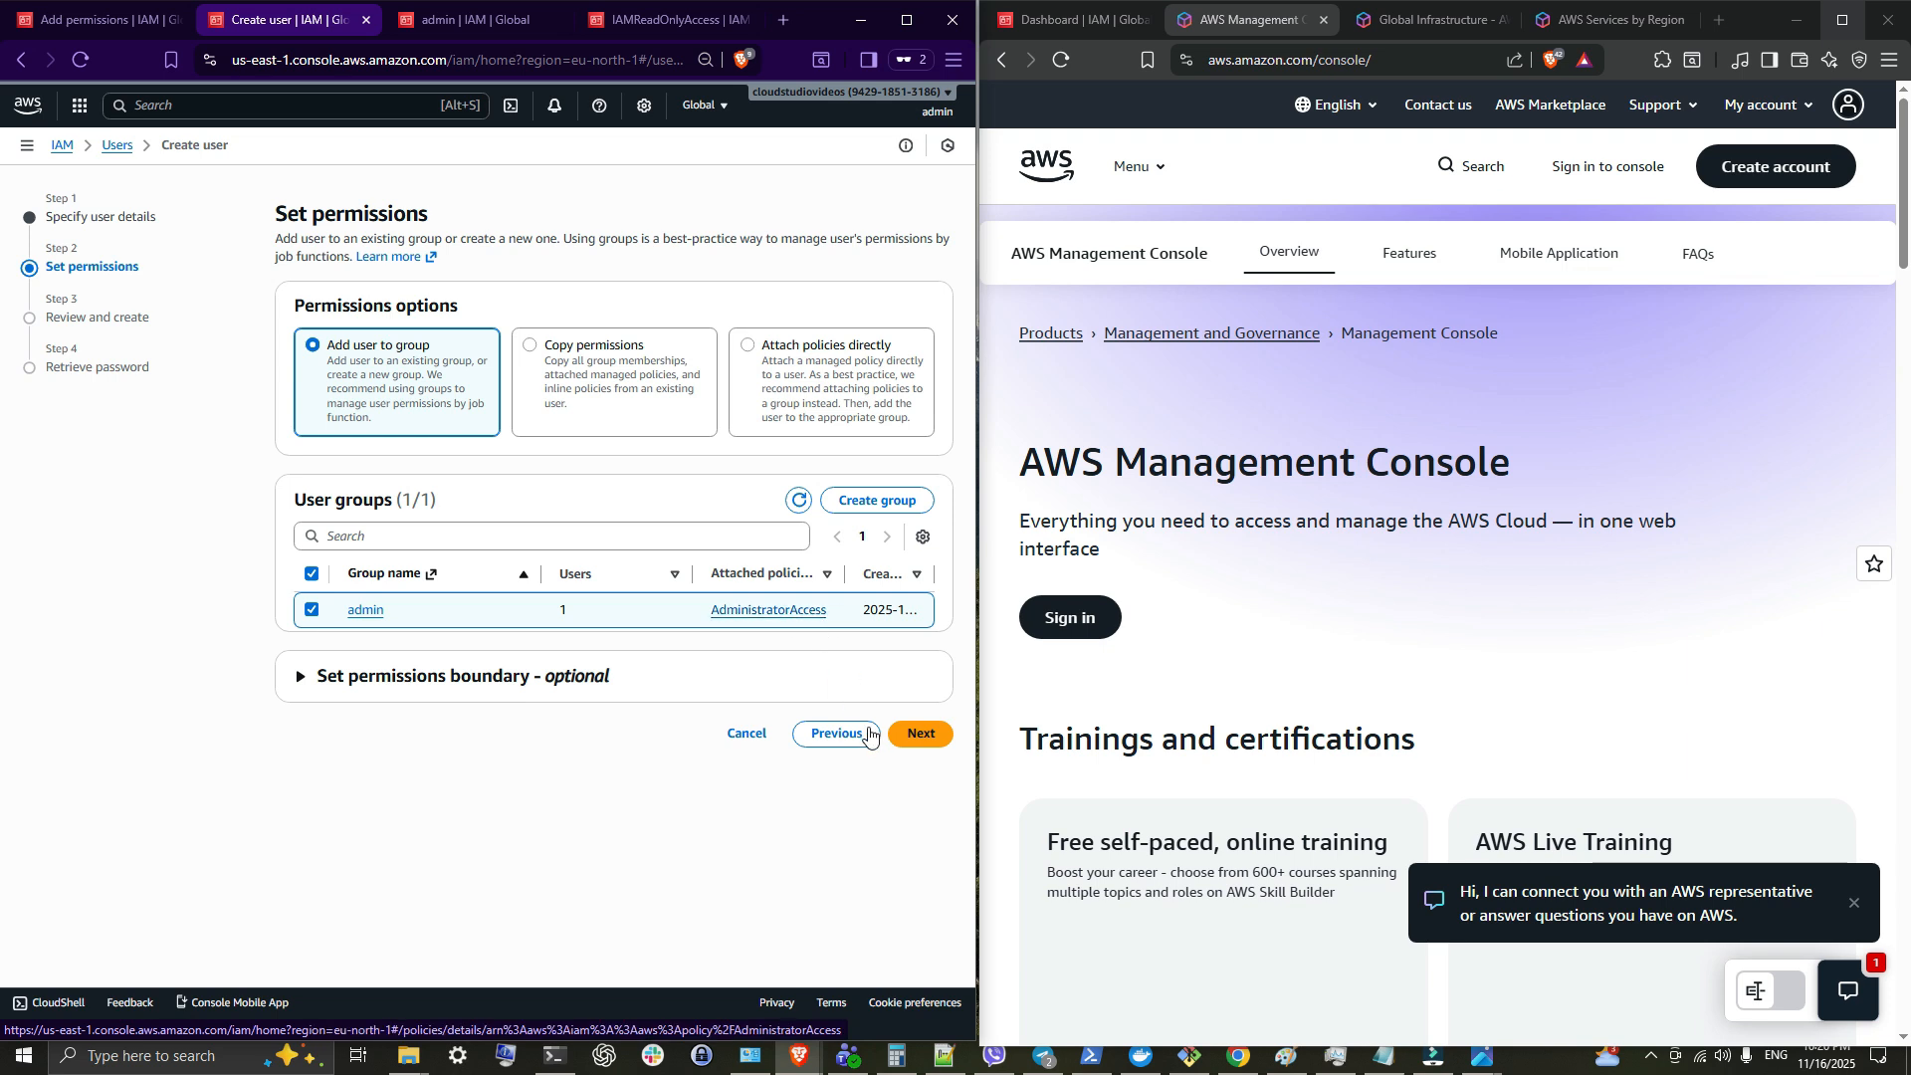
click(930, 737)
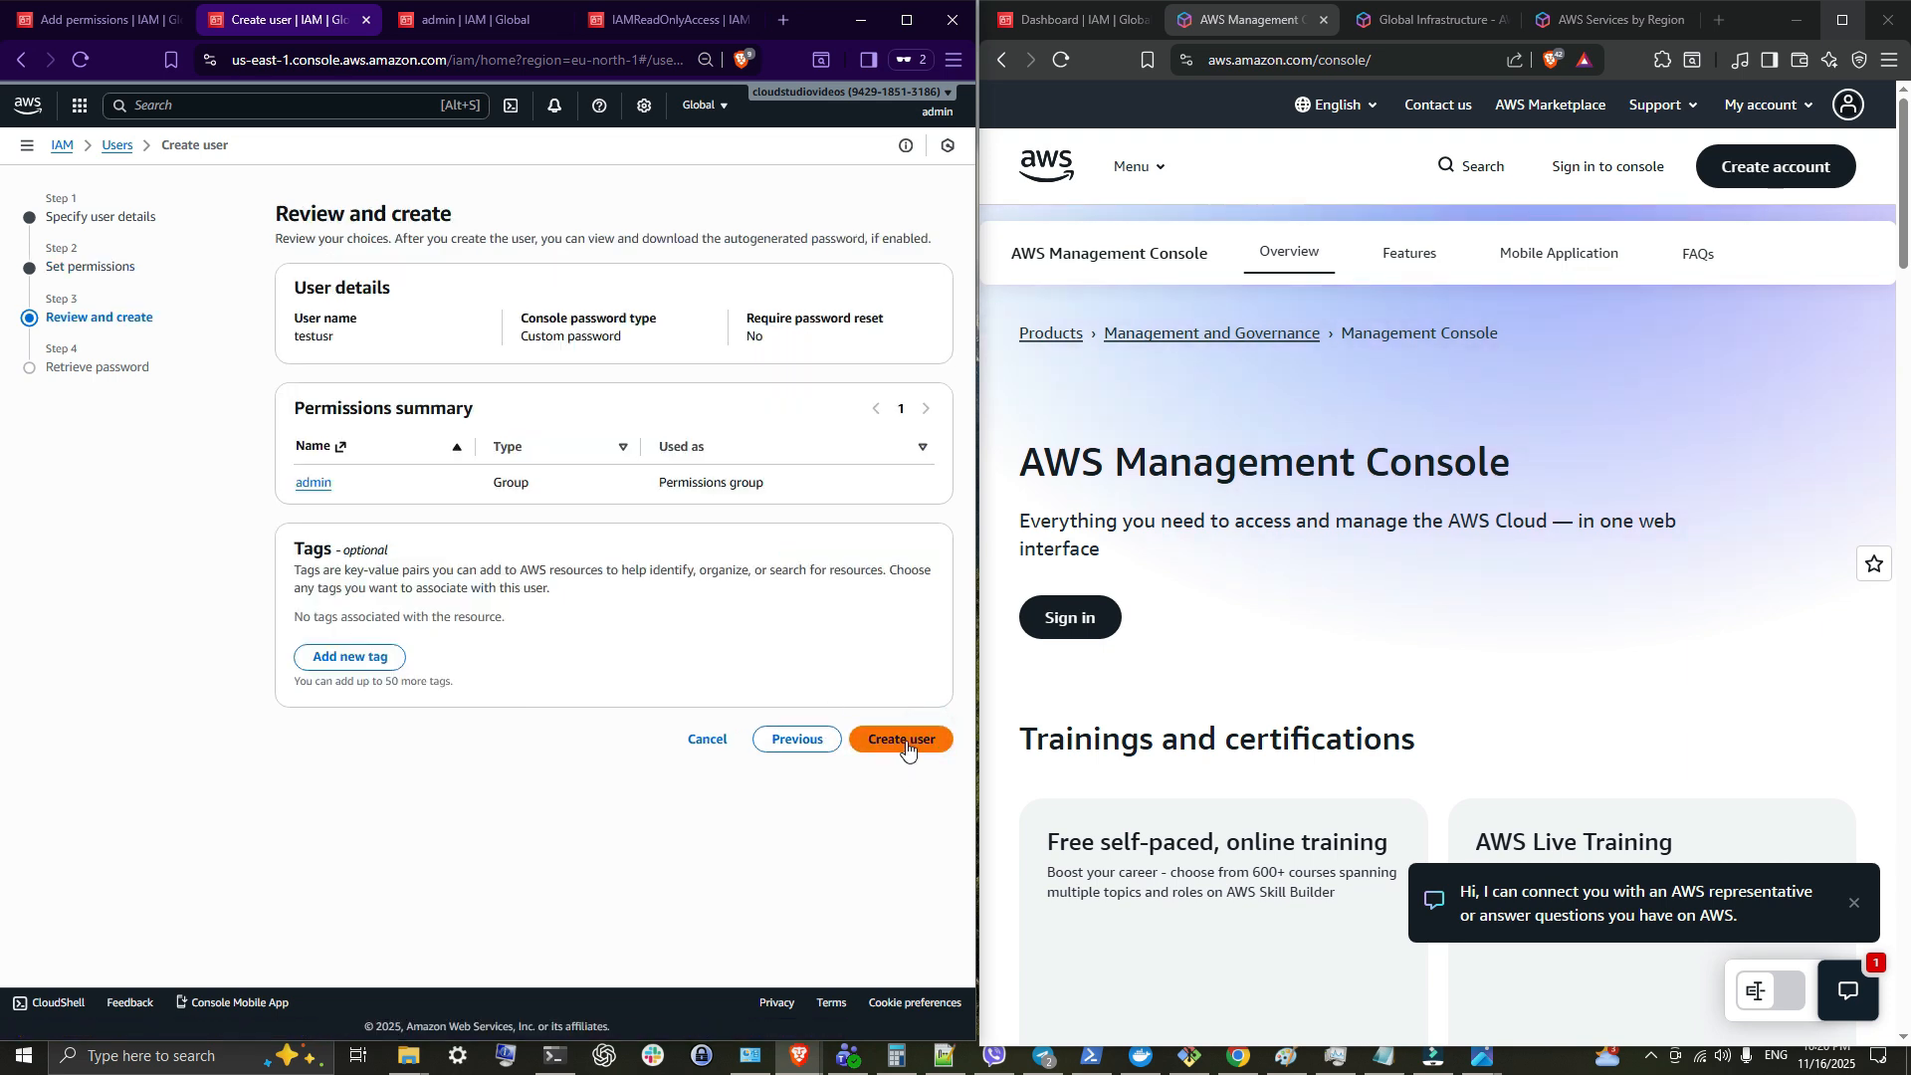
click(904, 741)
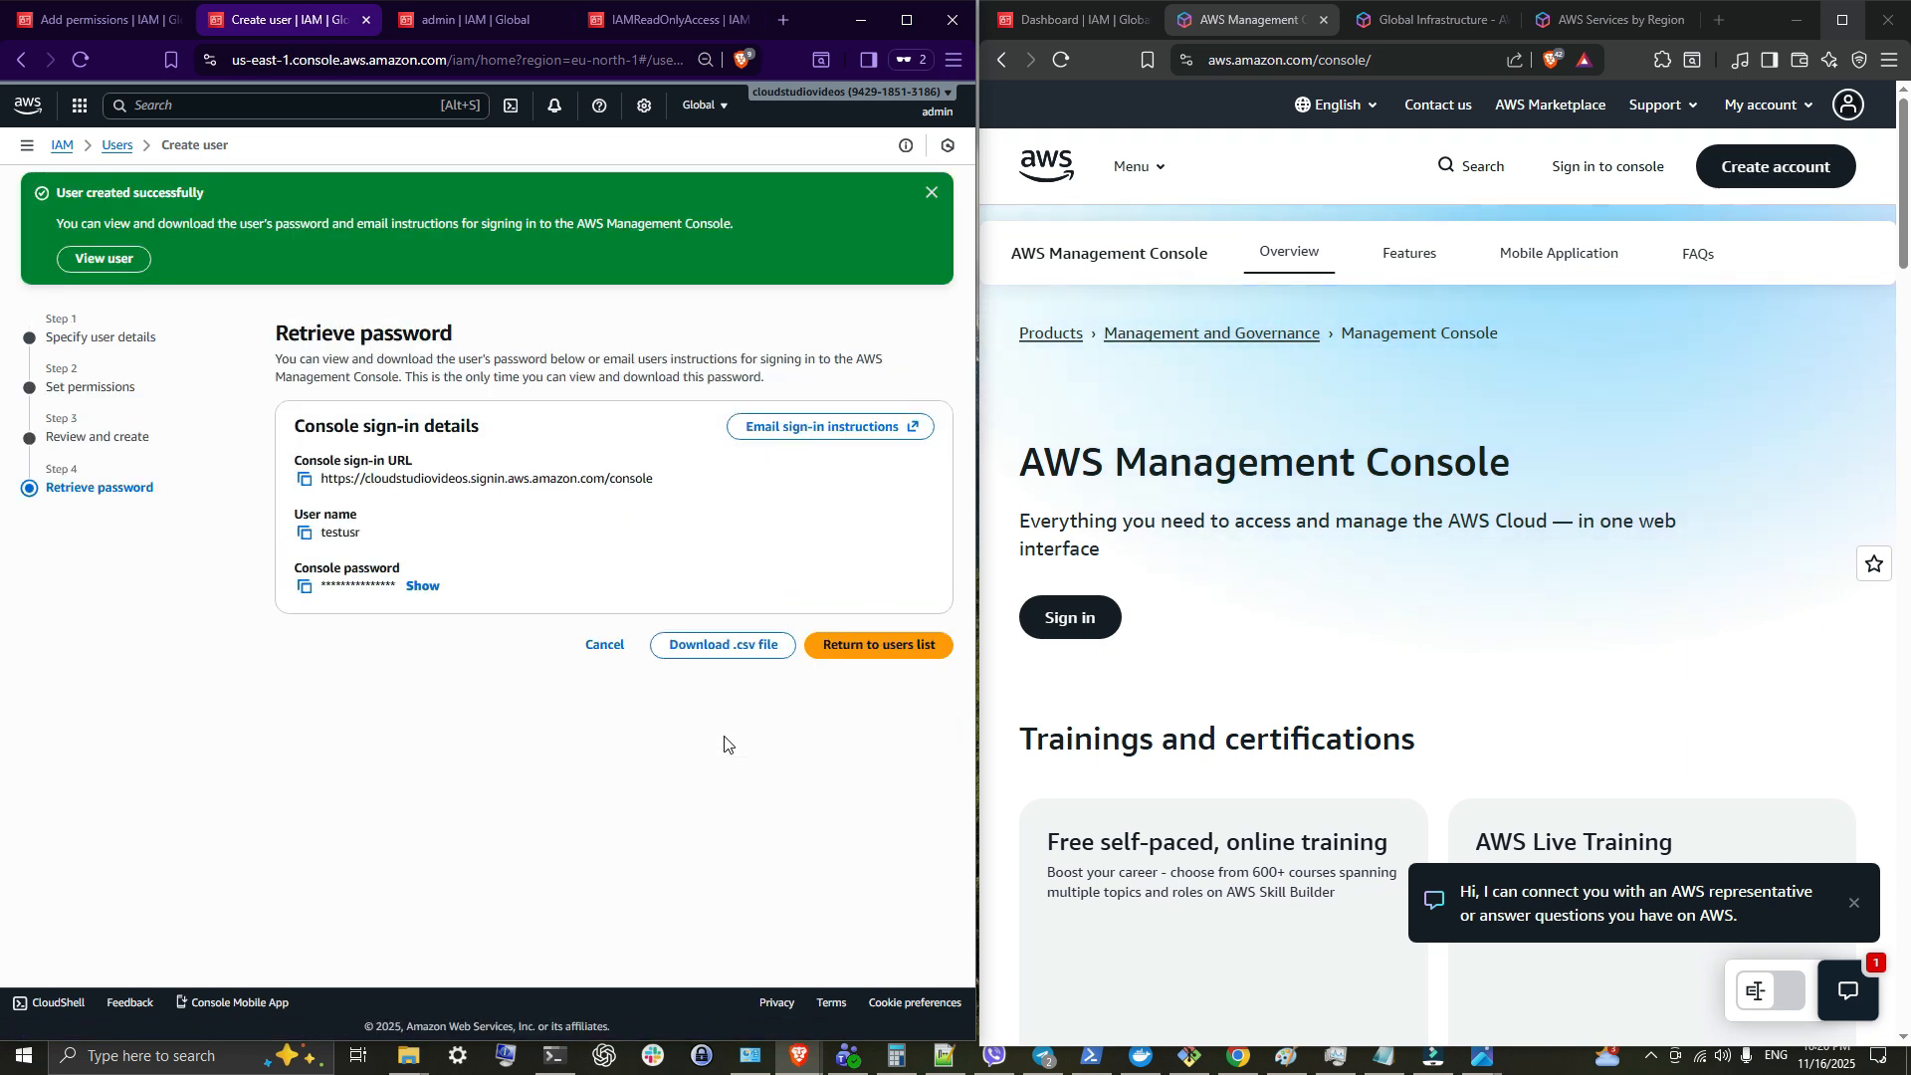
Step: Return to the users list and open testusr's details to review its permissions
click(881, 645)
click(661, 642)
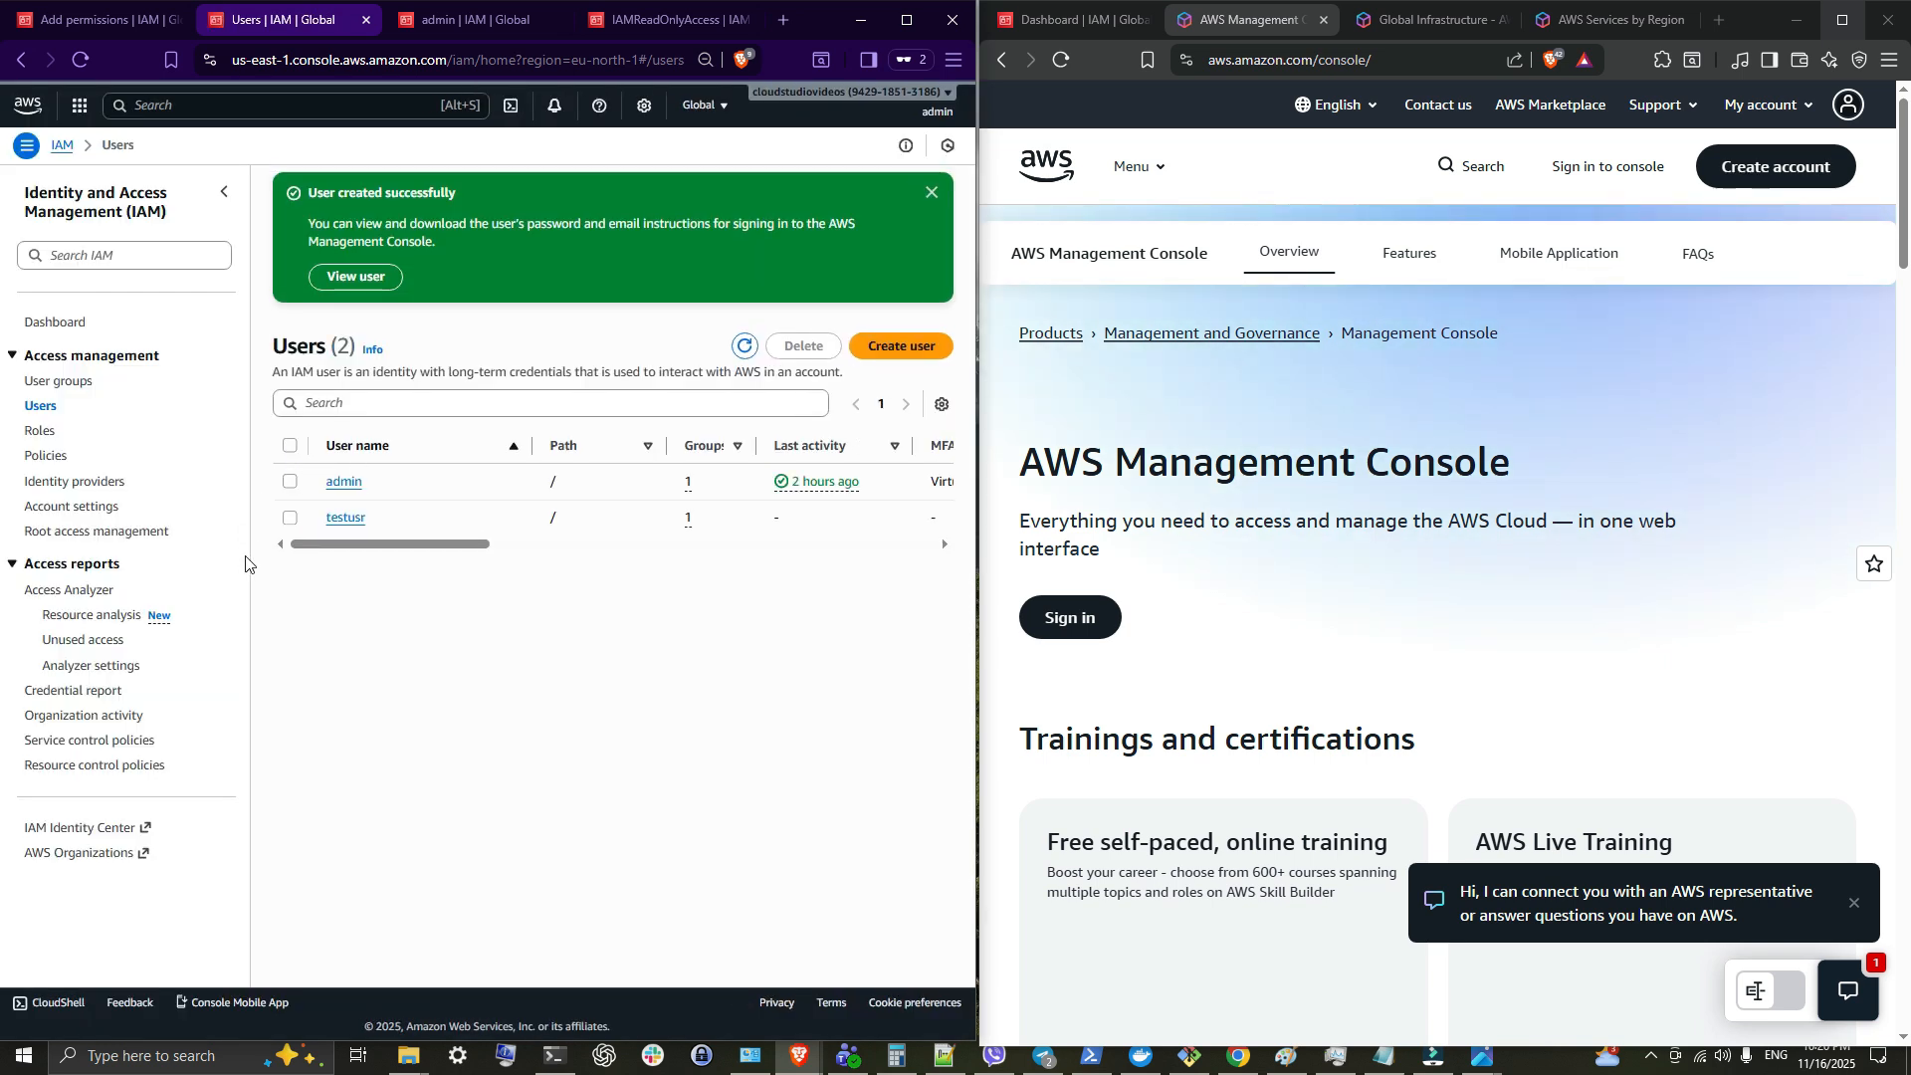
click(346, 518)
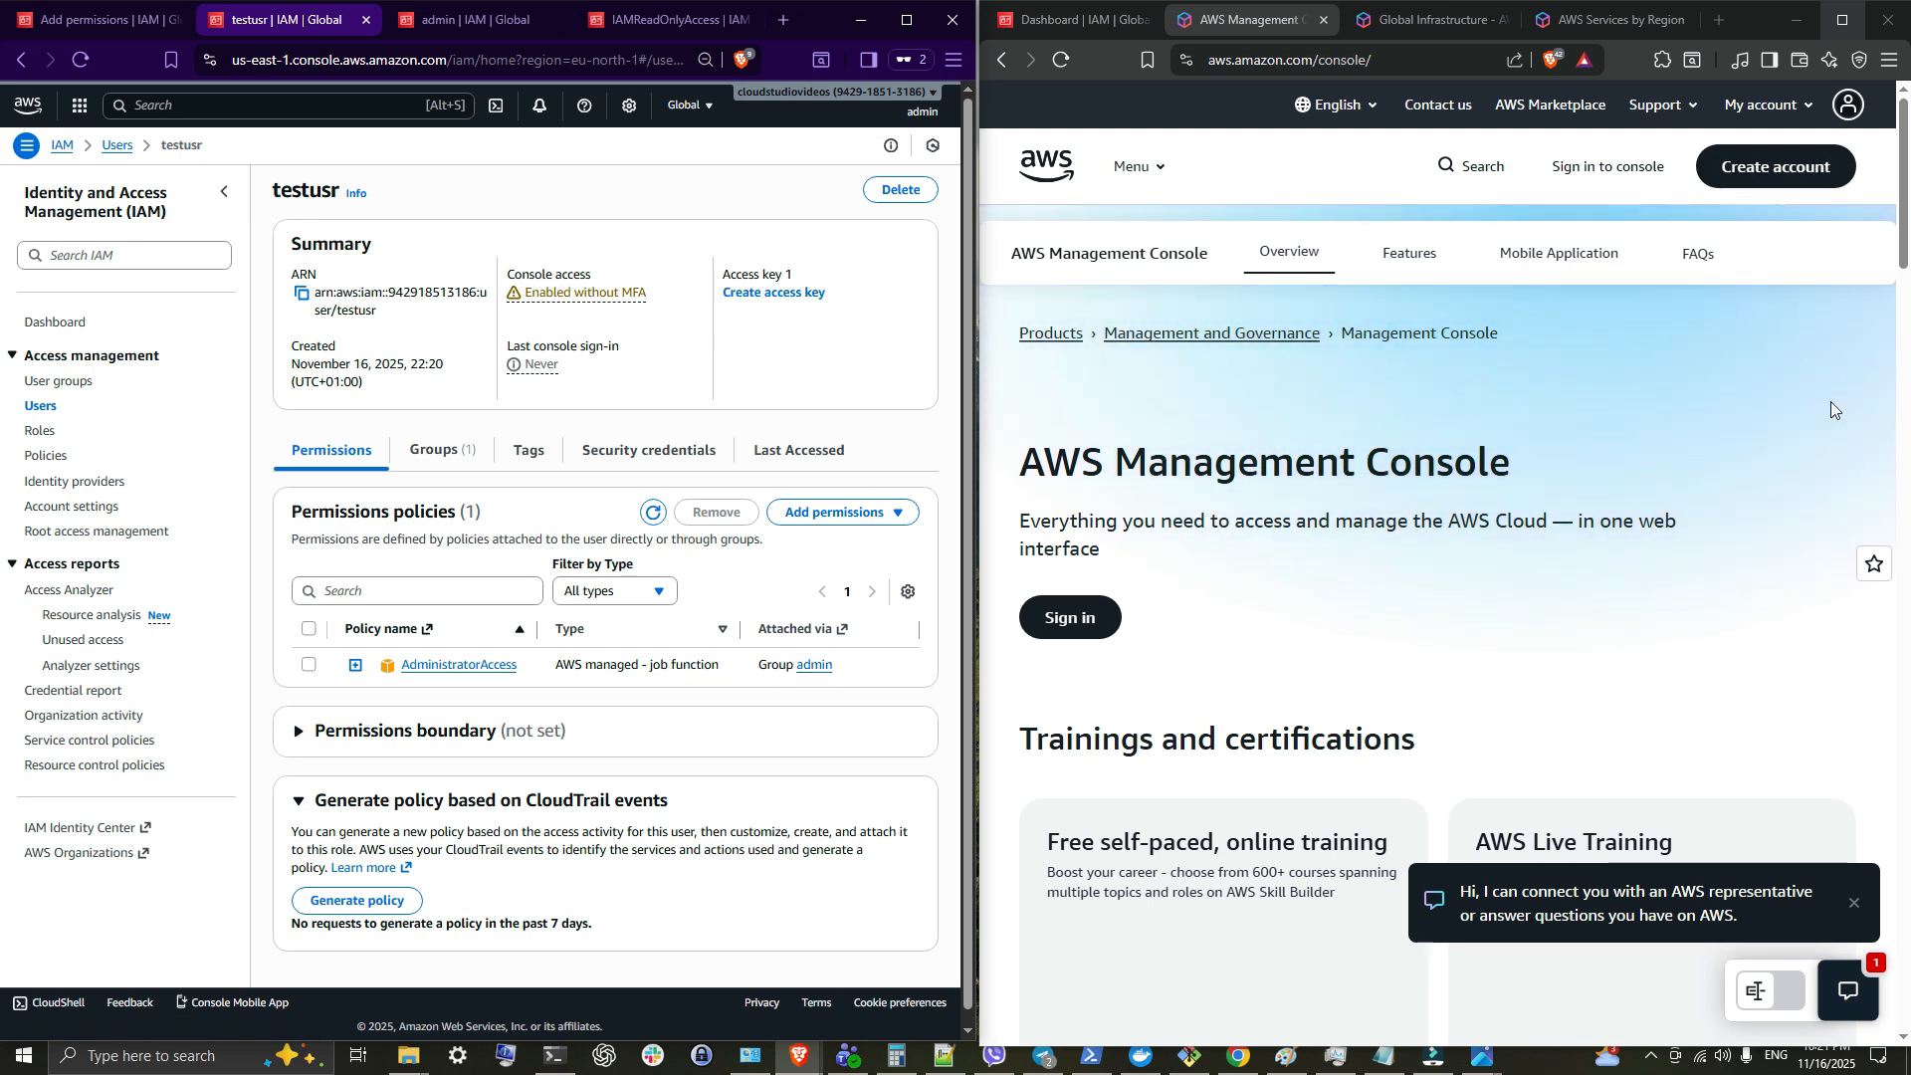
Step: In the other browser window, sign in to the console as testusr with the account password and dismiss the save-password offer
click(1637, 169)
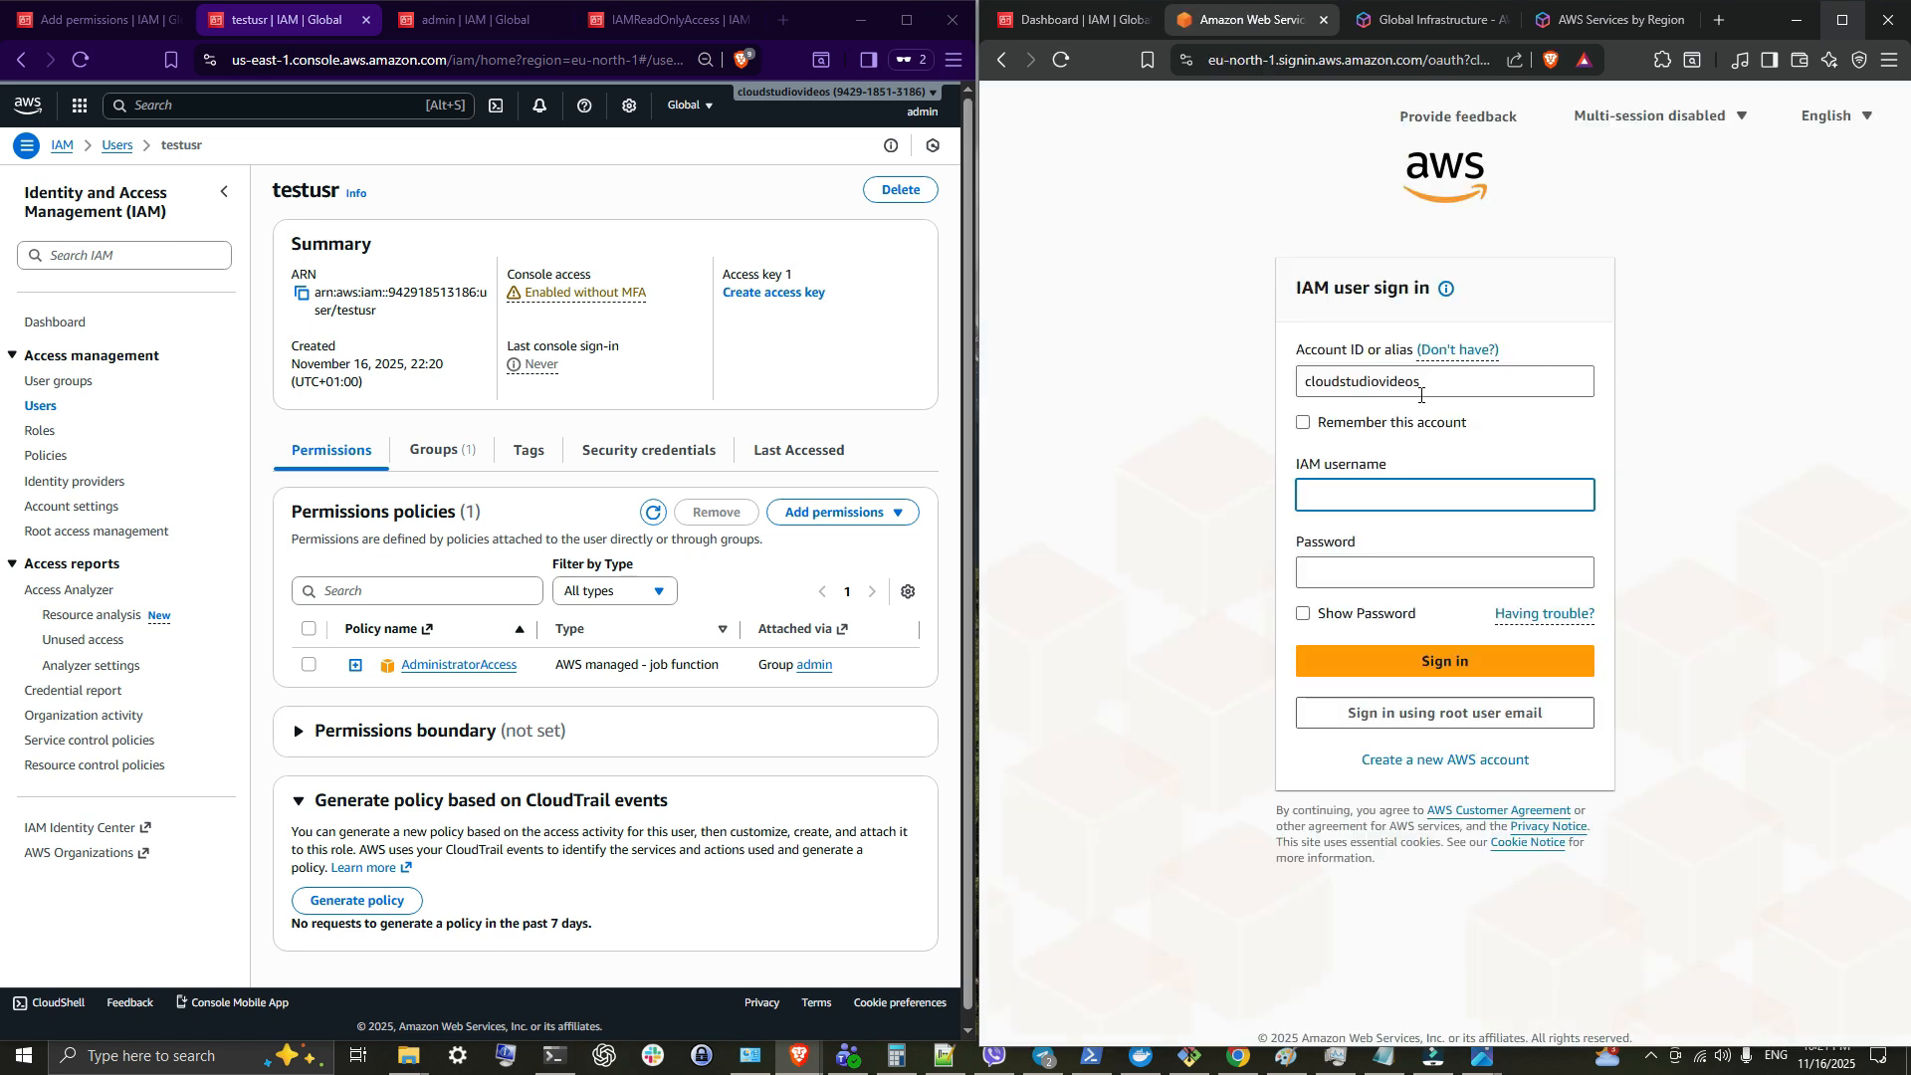
click(1393, 493)
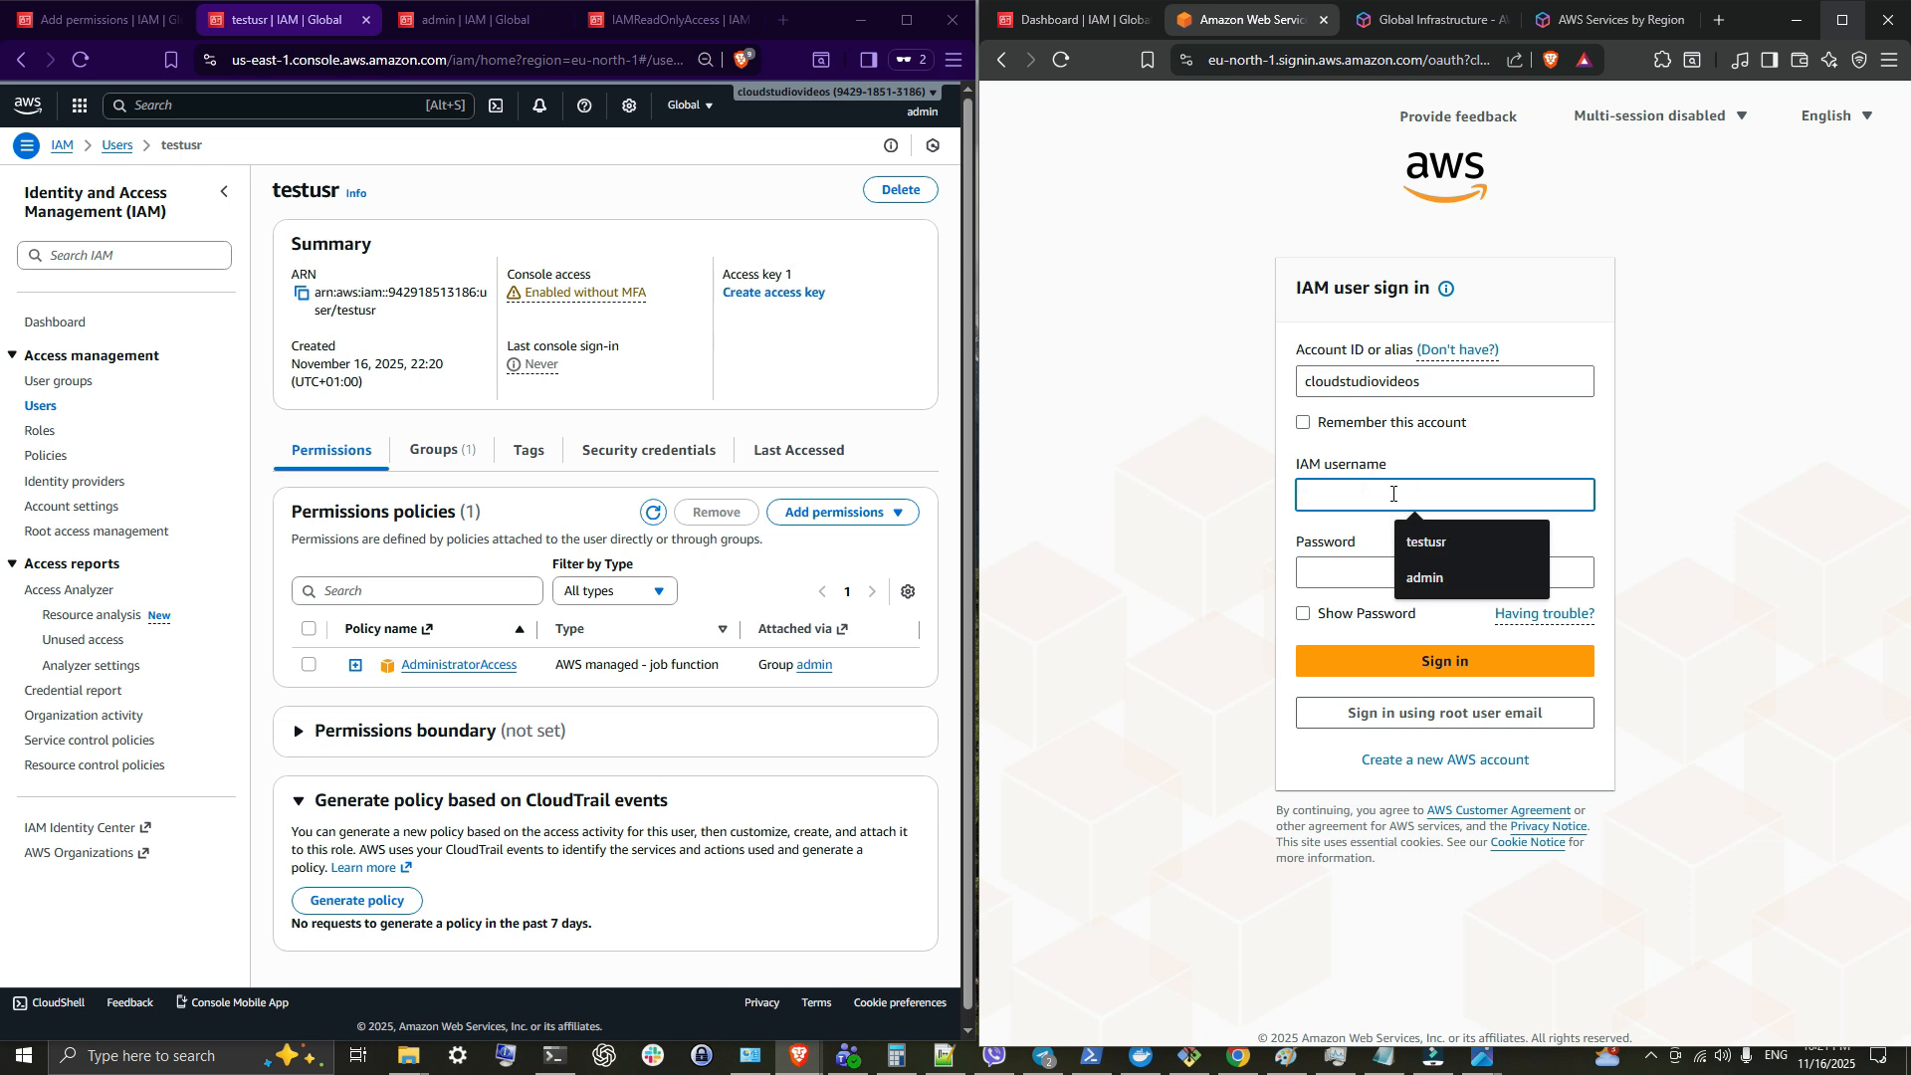
click(1425, 541)
click(1390, 569)
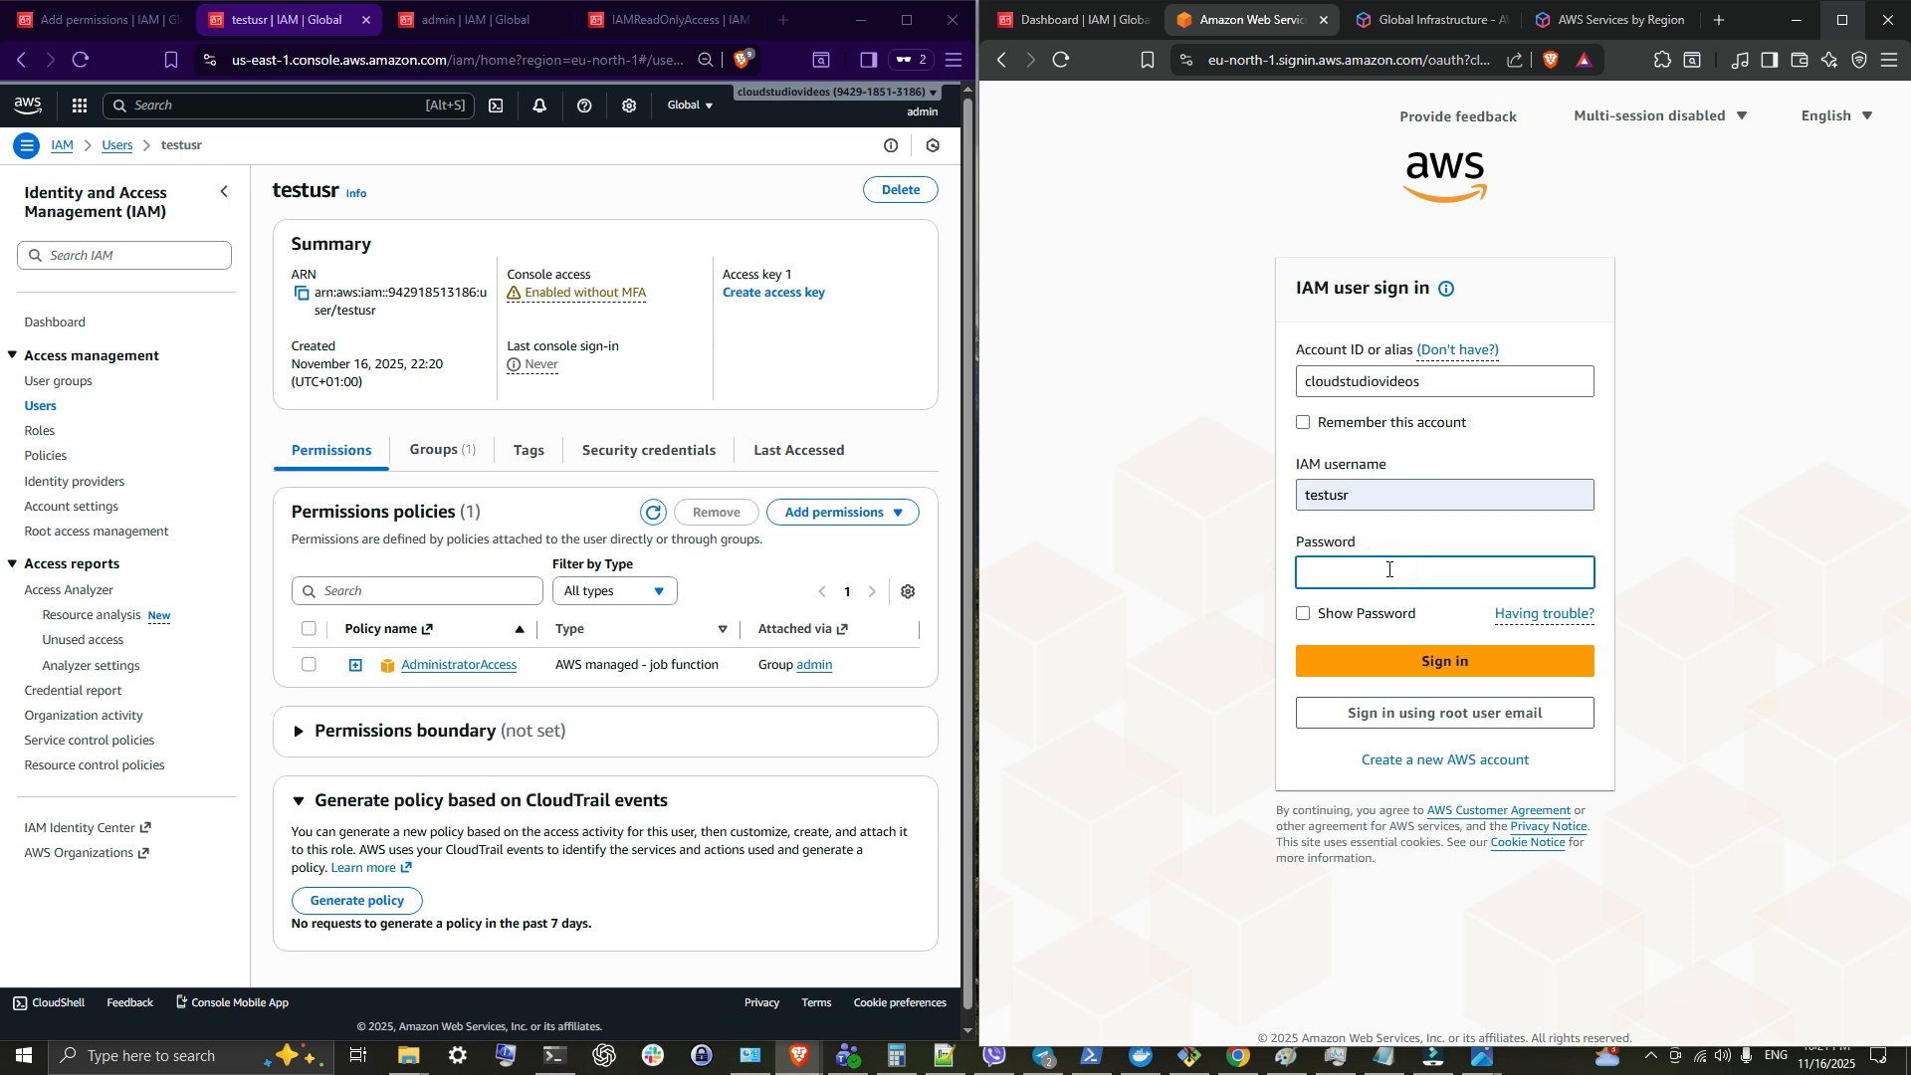
text(•••)
key(Return)
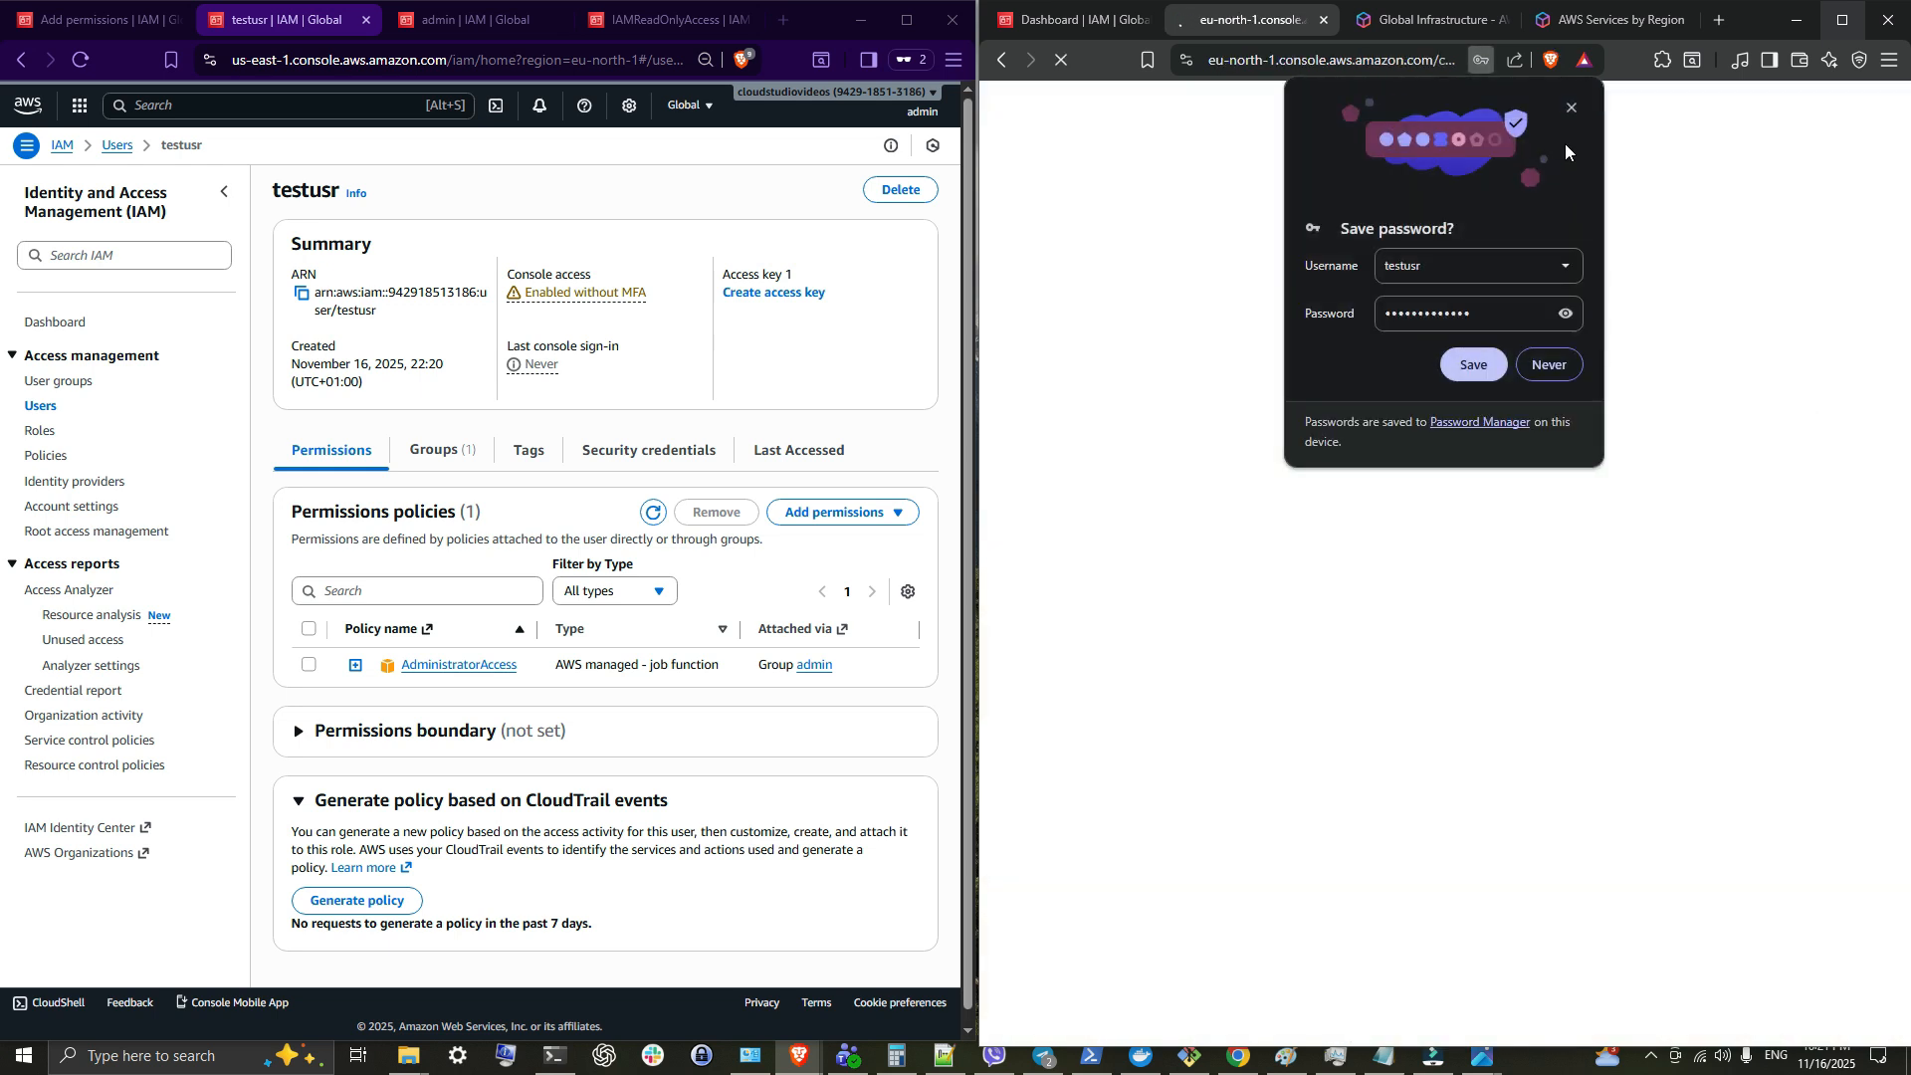
click(1569, 107)
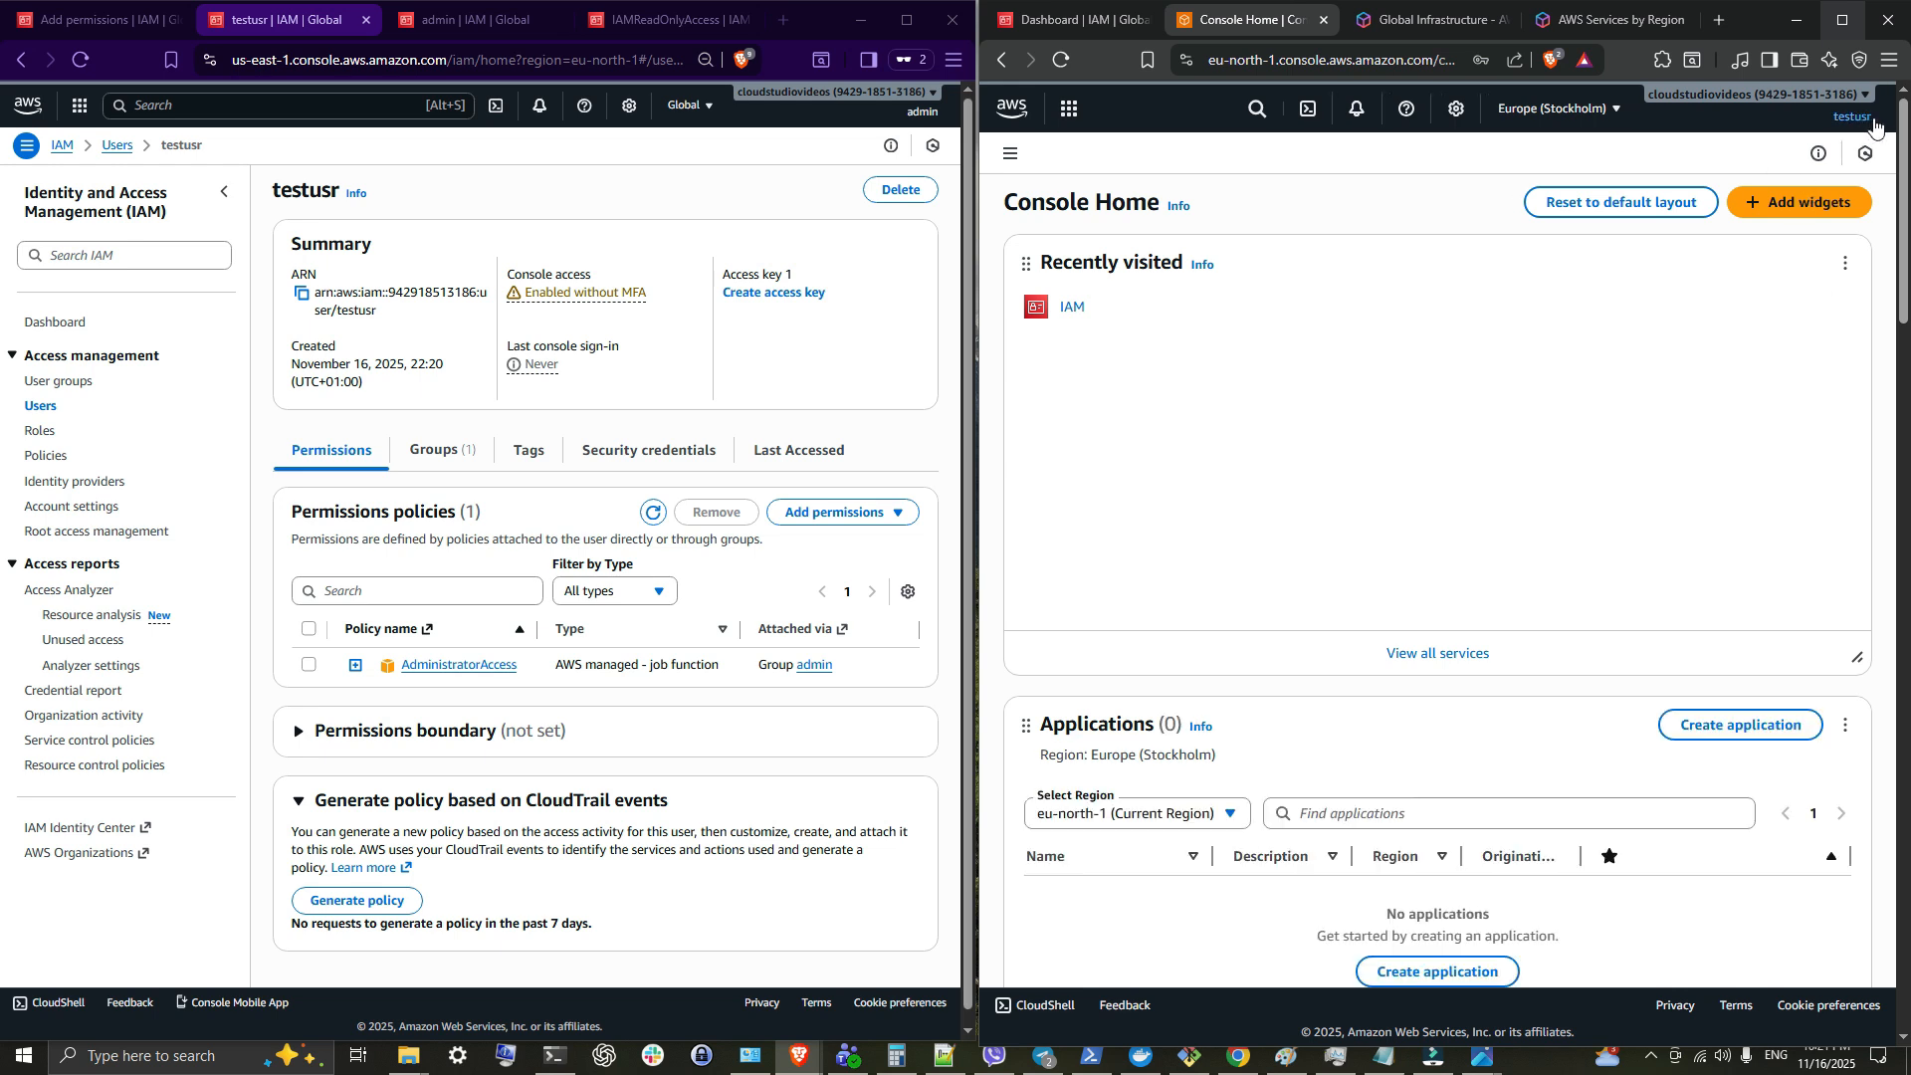
Step: Open IAM in the testusr session and examine the account's users and user groups lists
click(1072, 307)
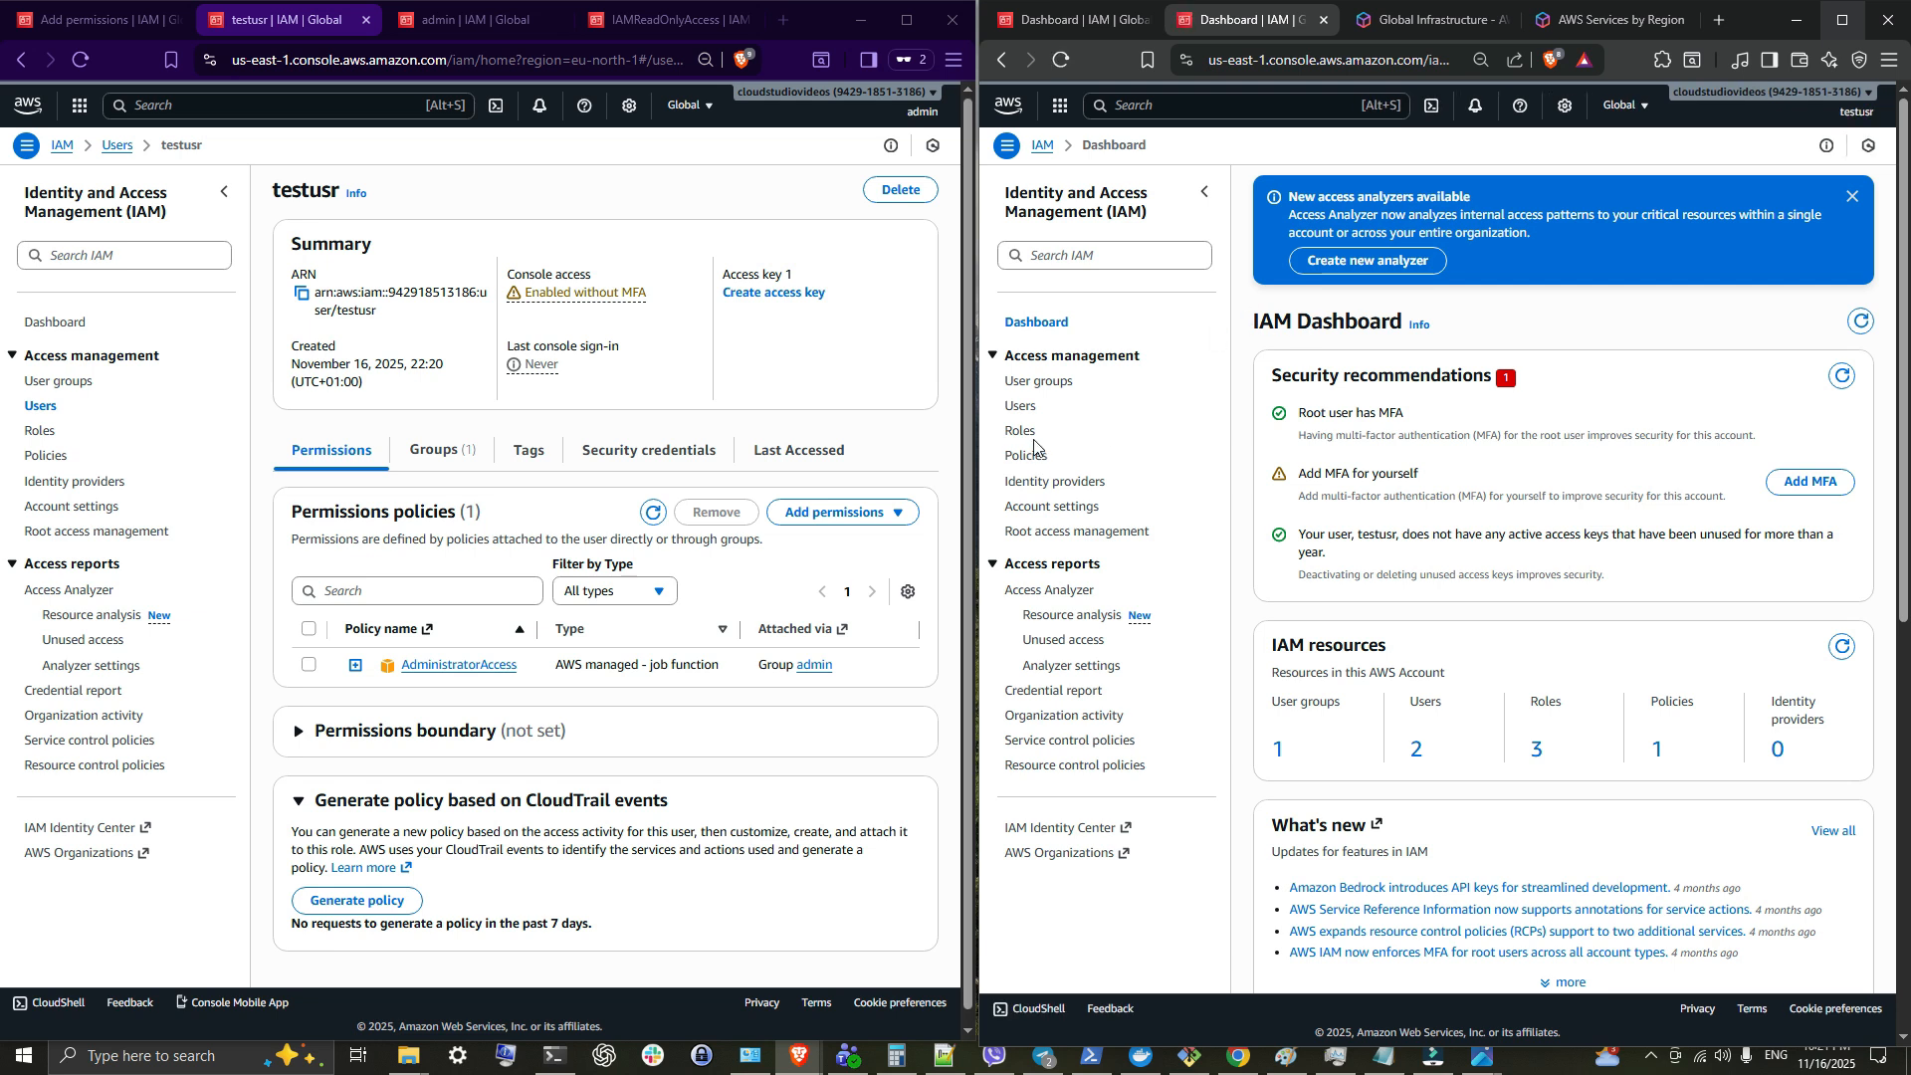
click(1022, 406)
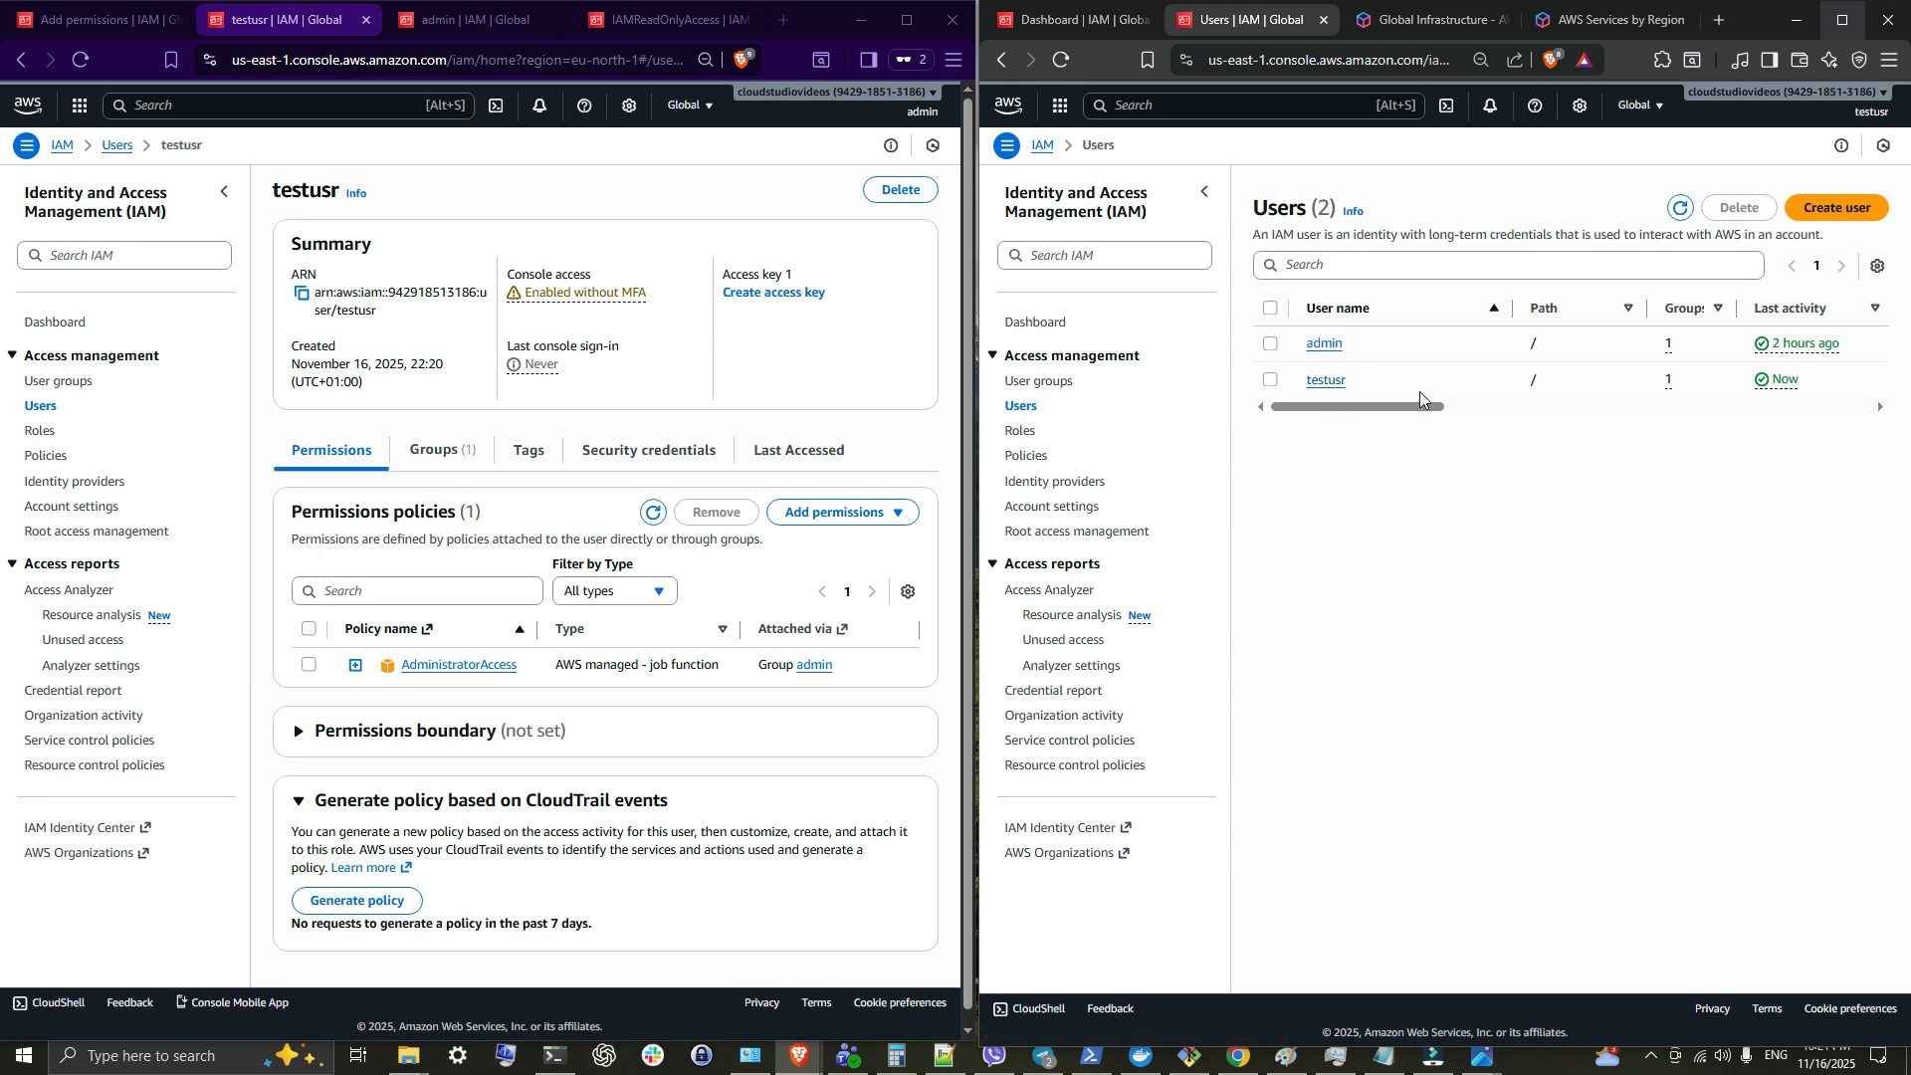
click(1047, 383)
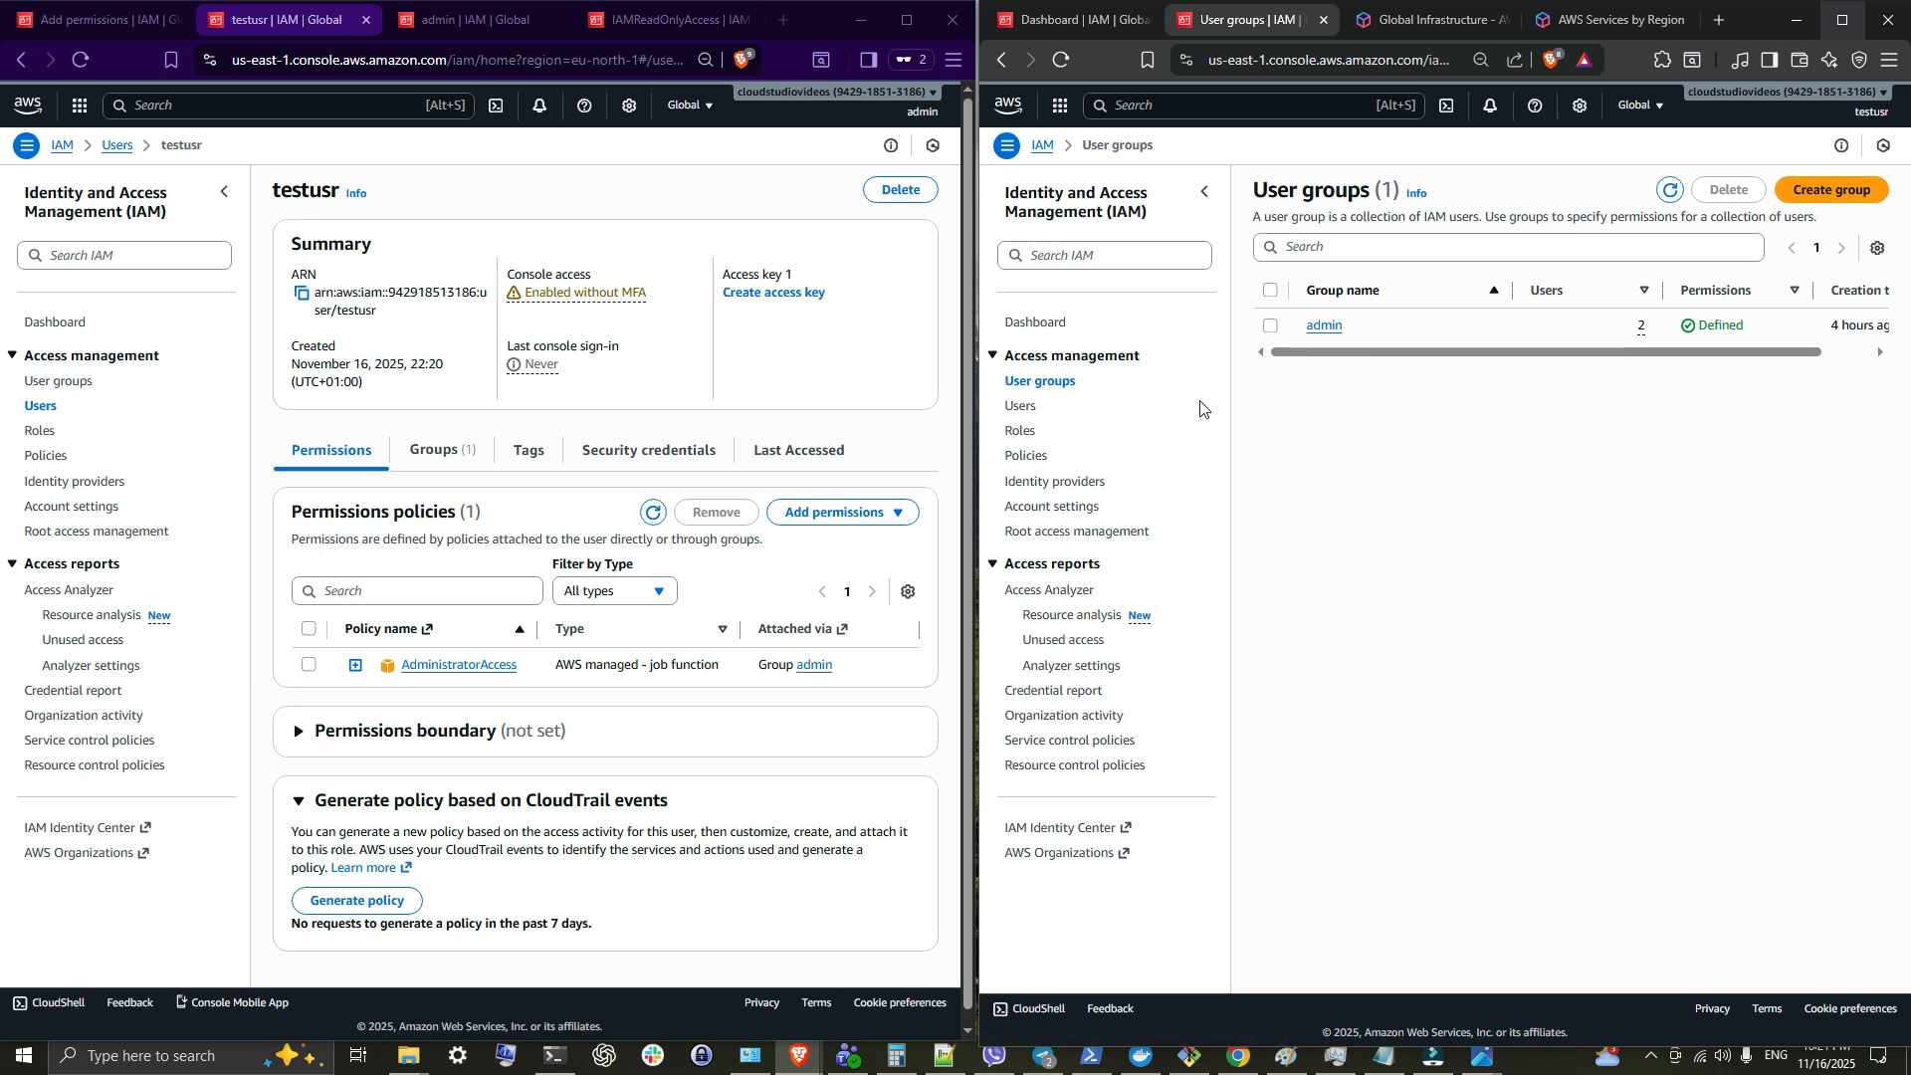
click(1019, 408)
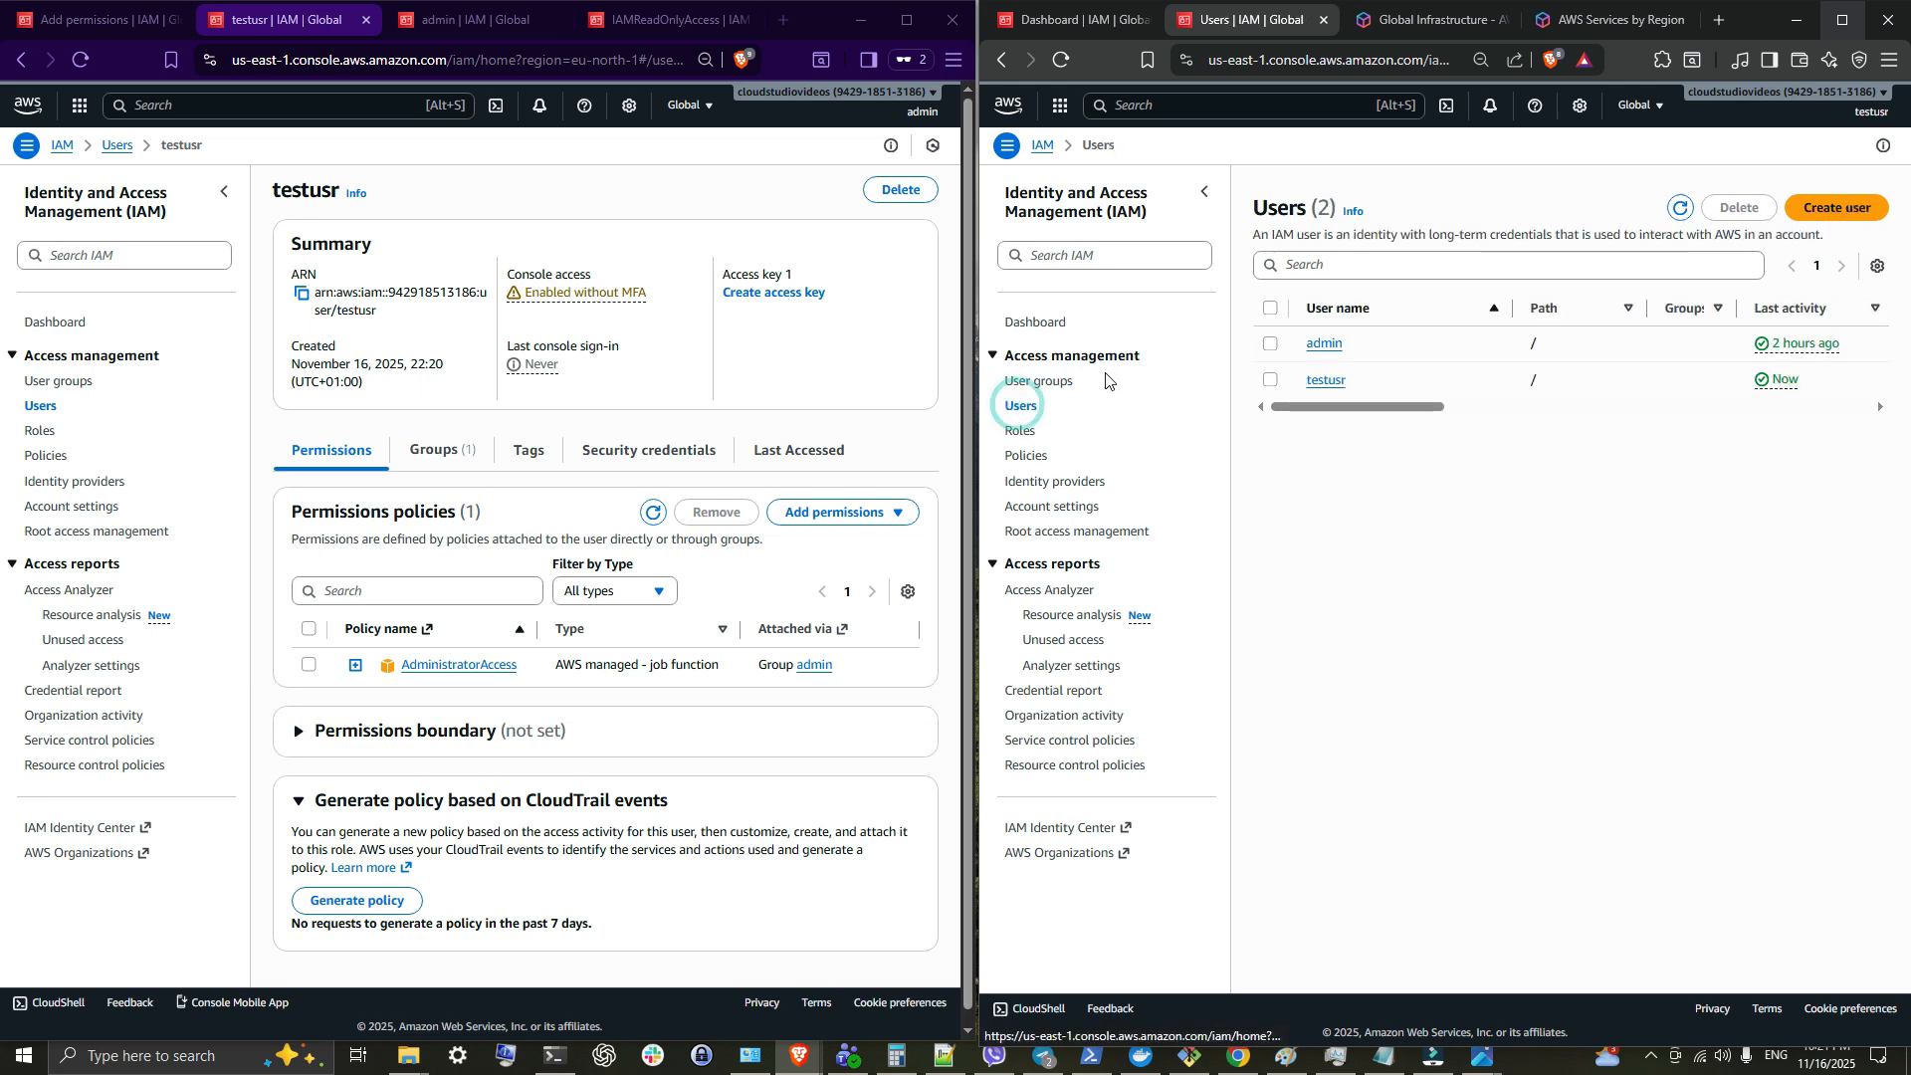
Step: Create a user group named sales with the AIOpsOperatorAccess policy attached, and return to the users list
click(1043, 382)
click(1836, 191)
click(1347, 319)
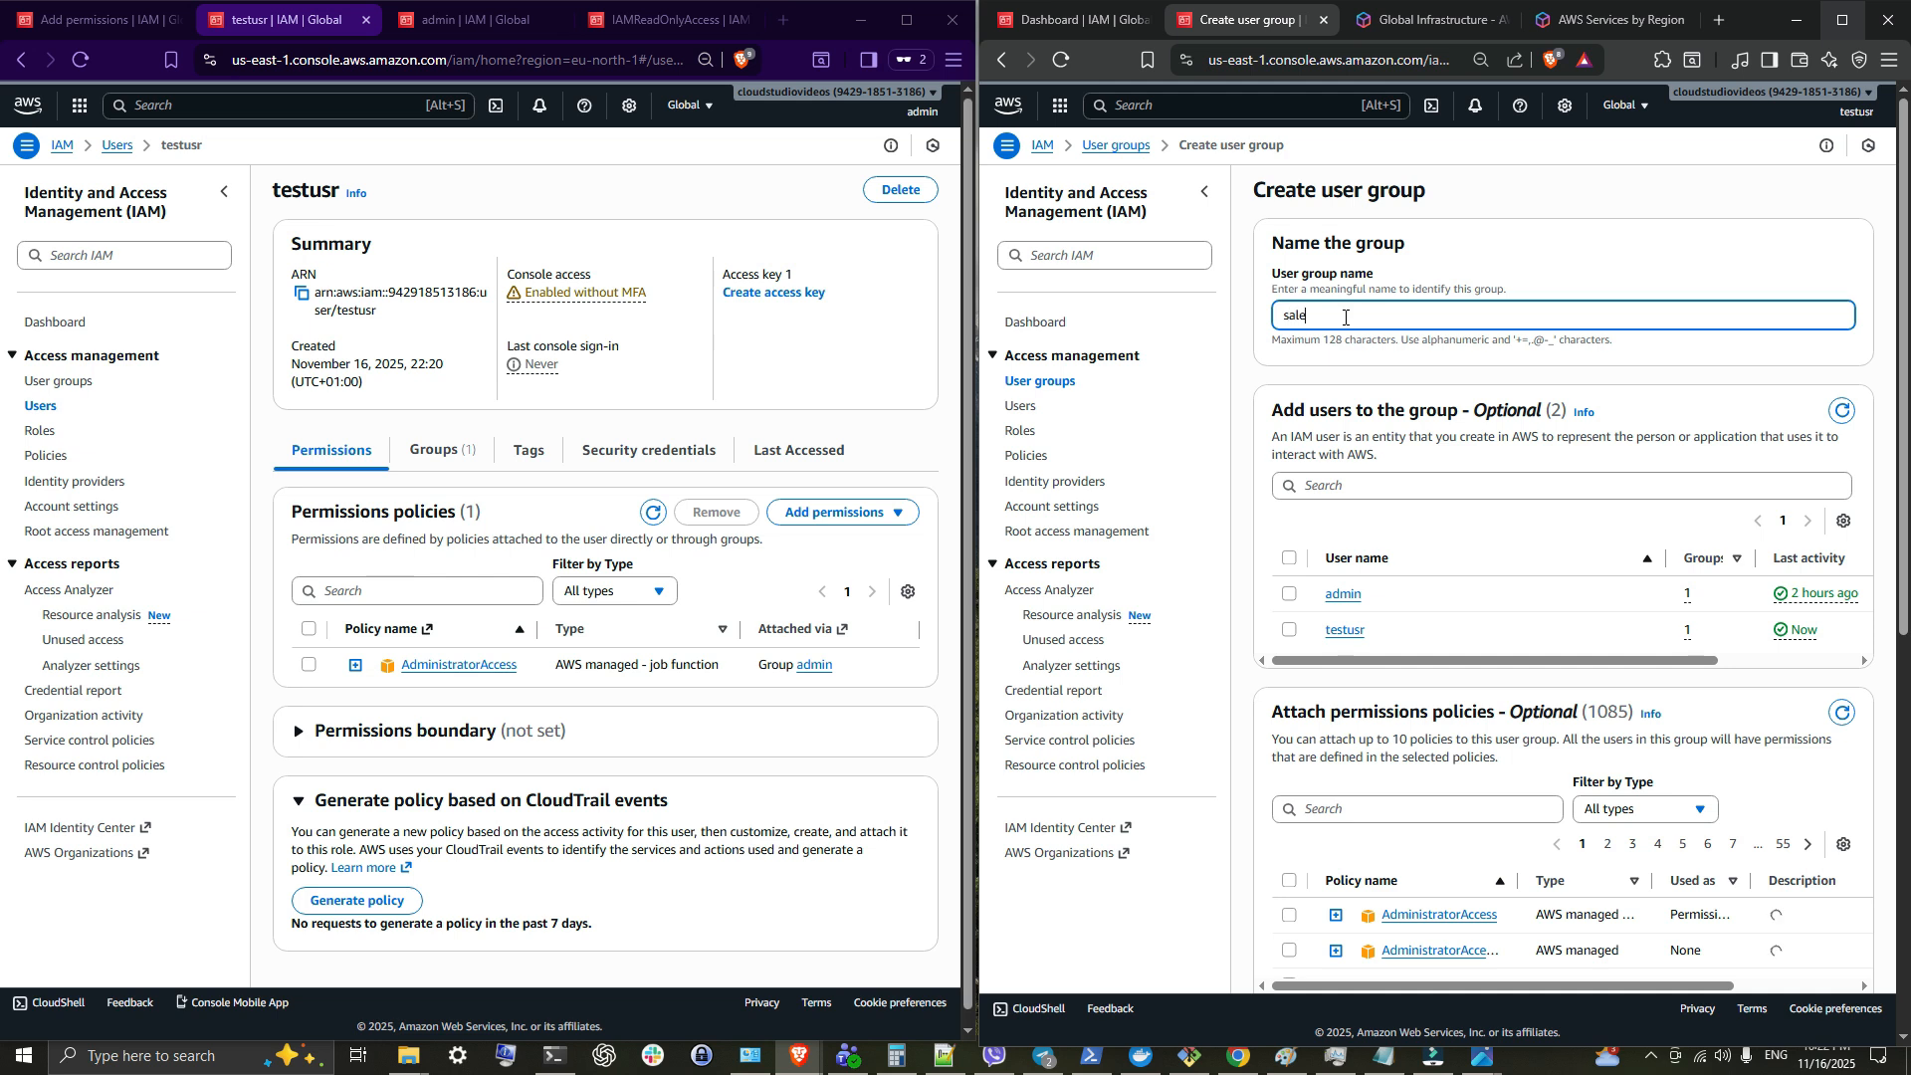
scroll(1612, 486, down, 5)
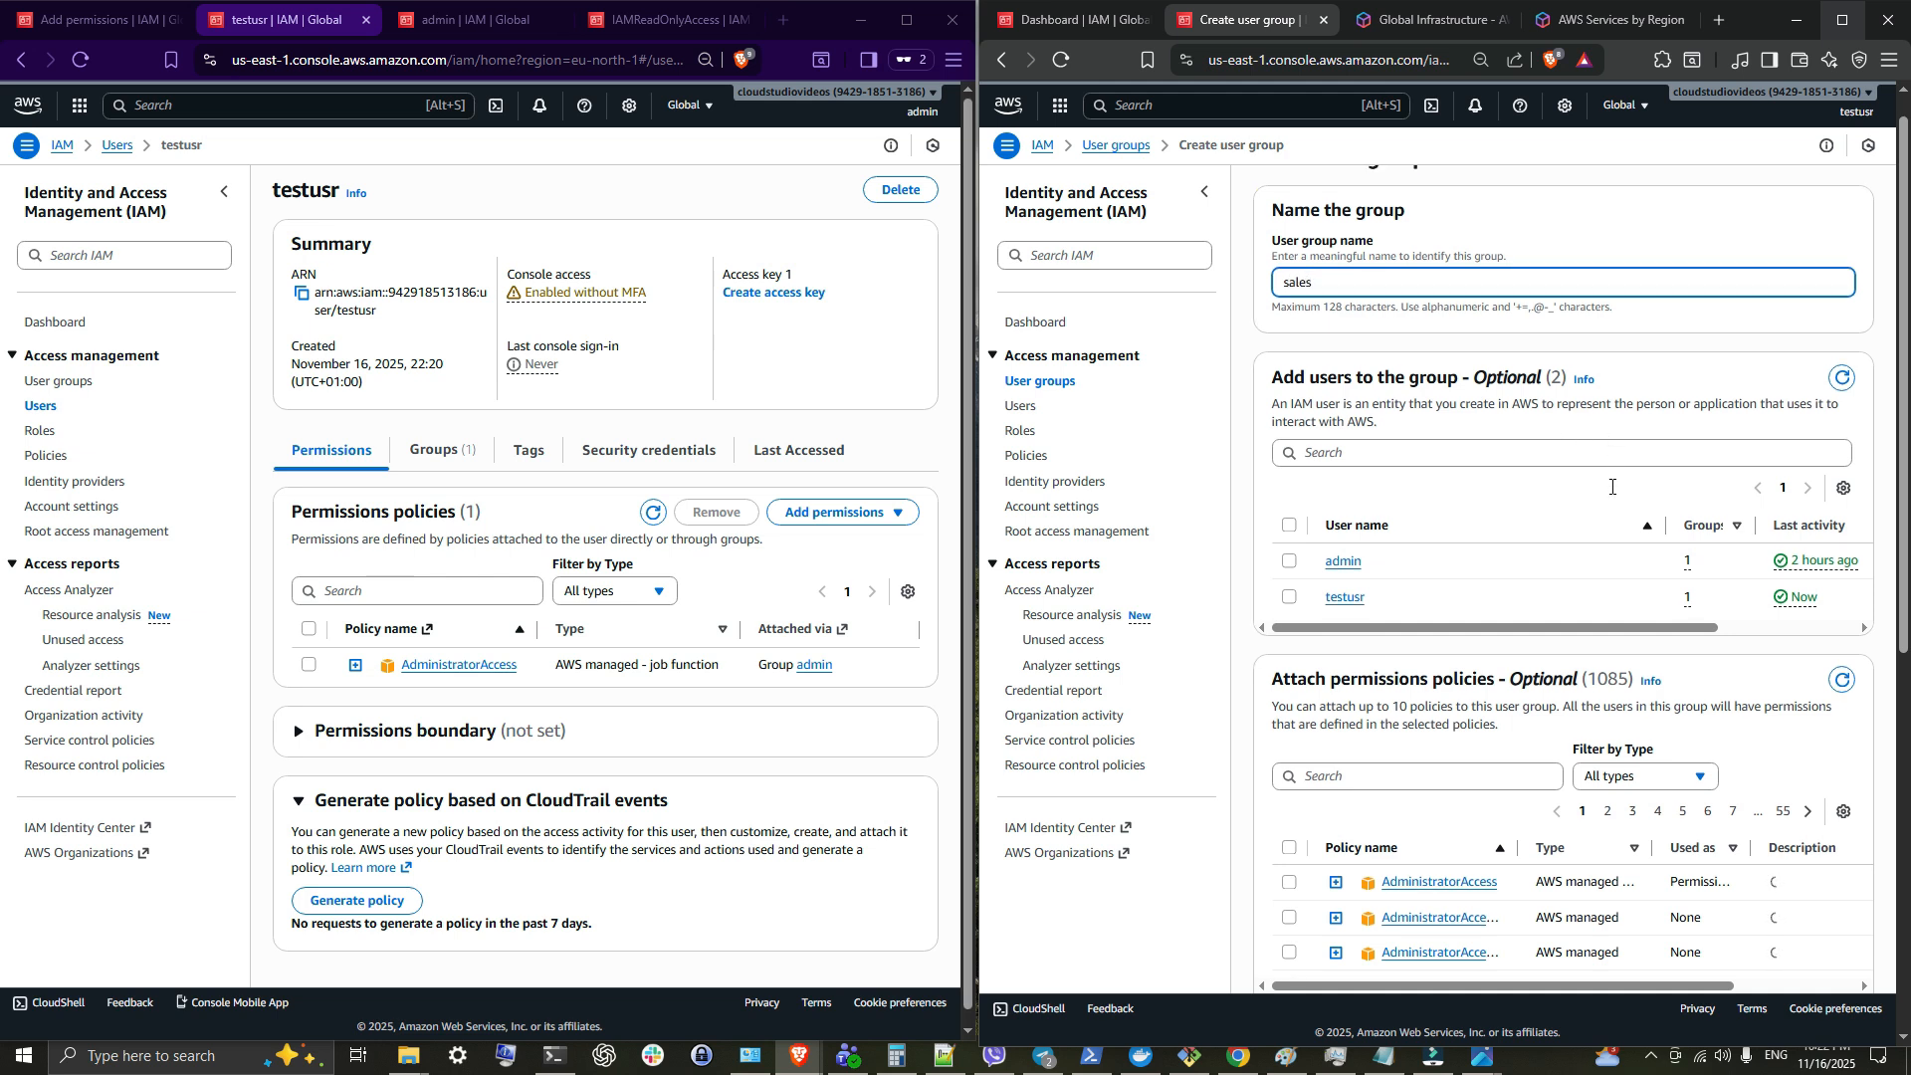
drag(1519, 386, 1589, 385)
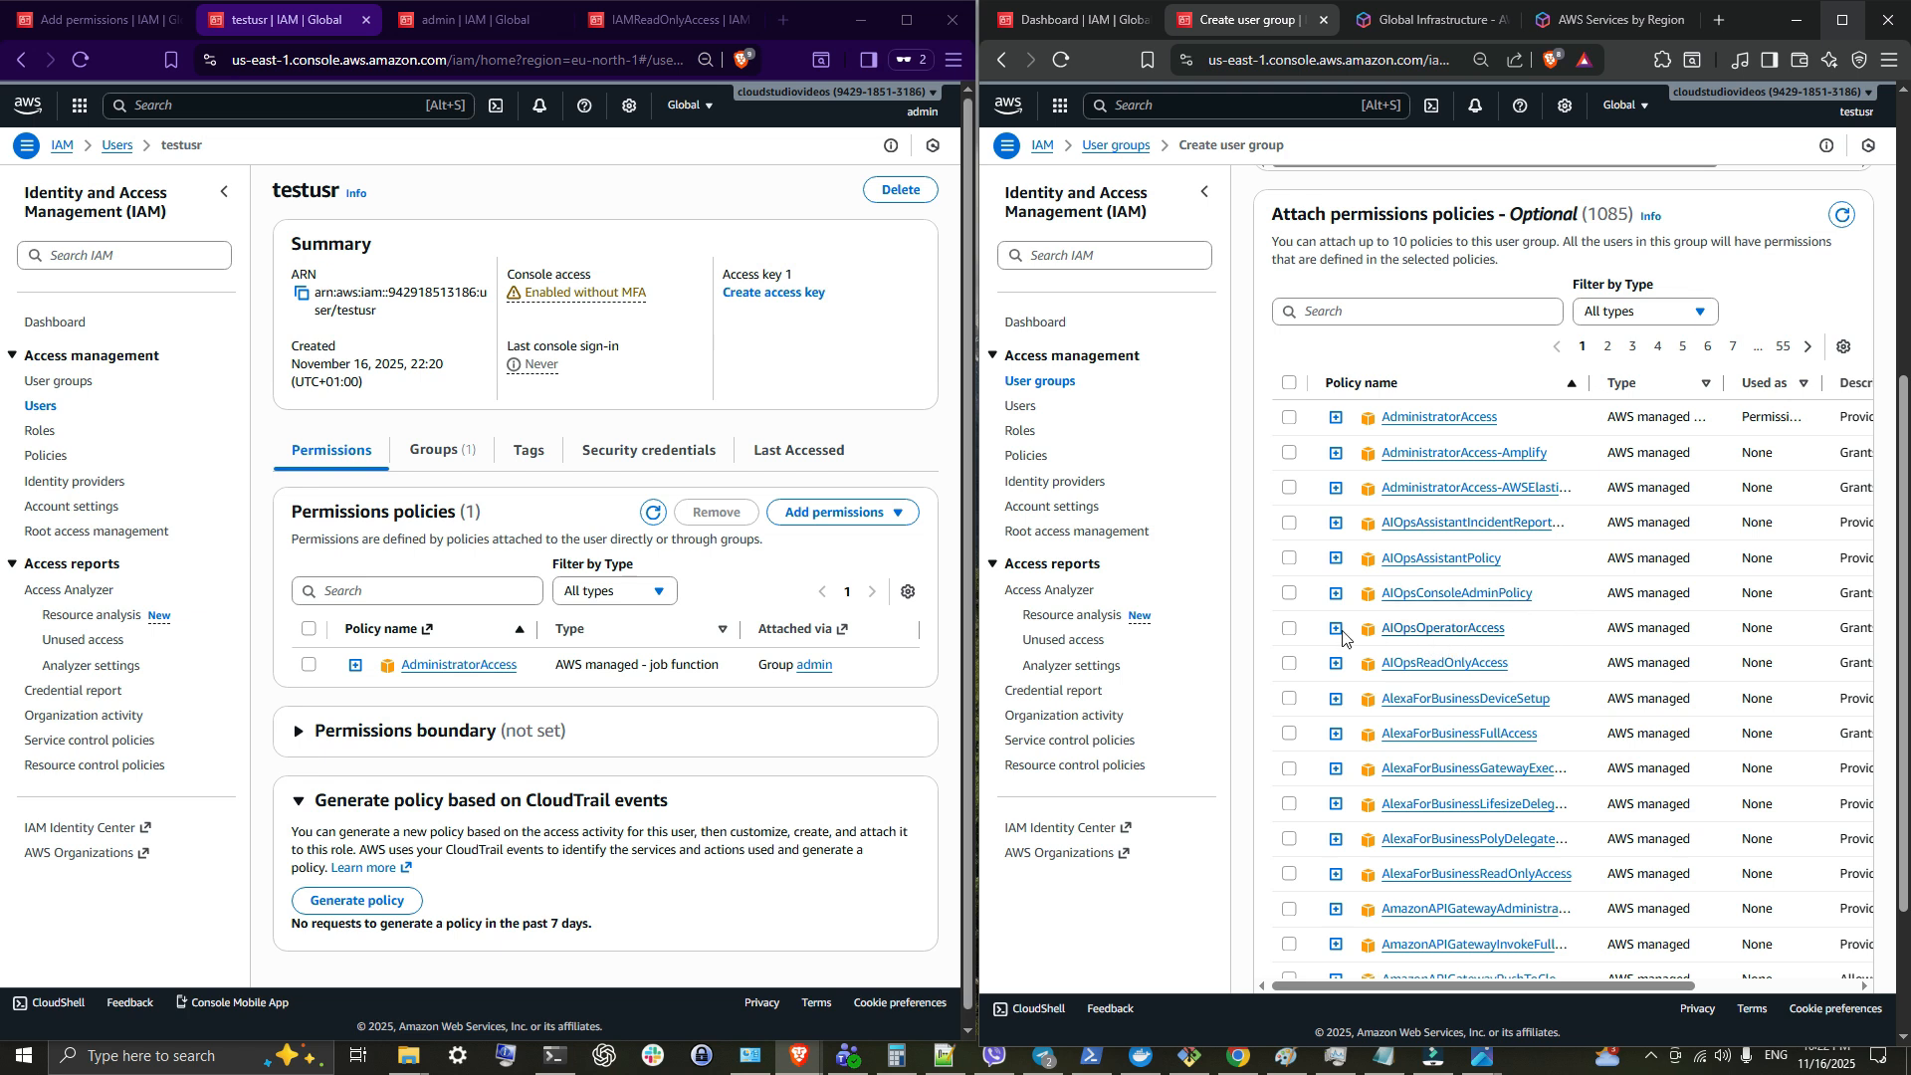
click(1289, 628)
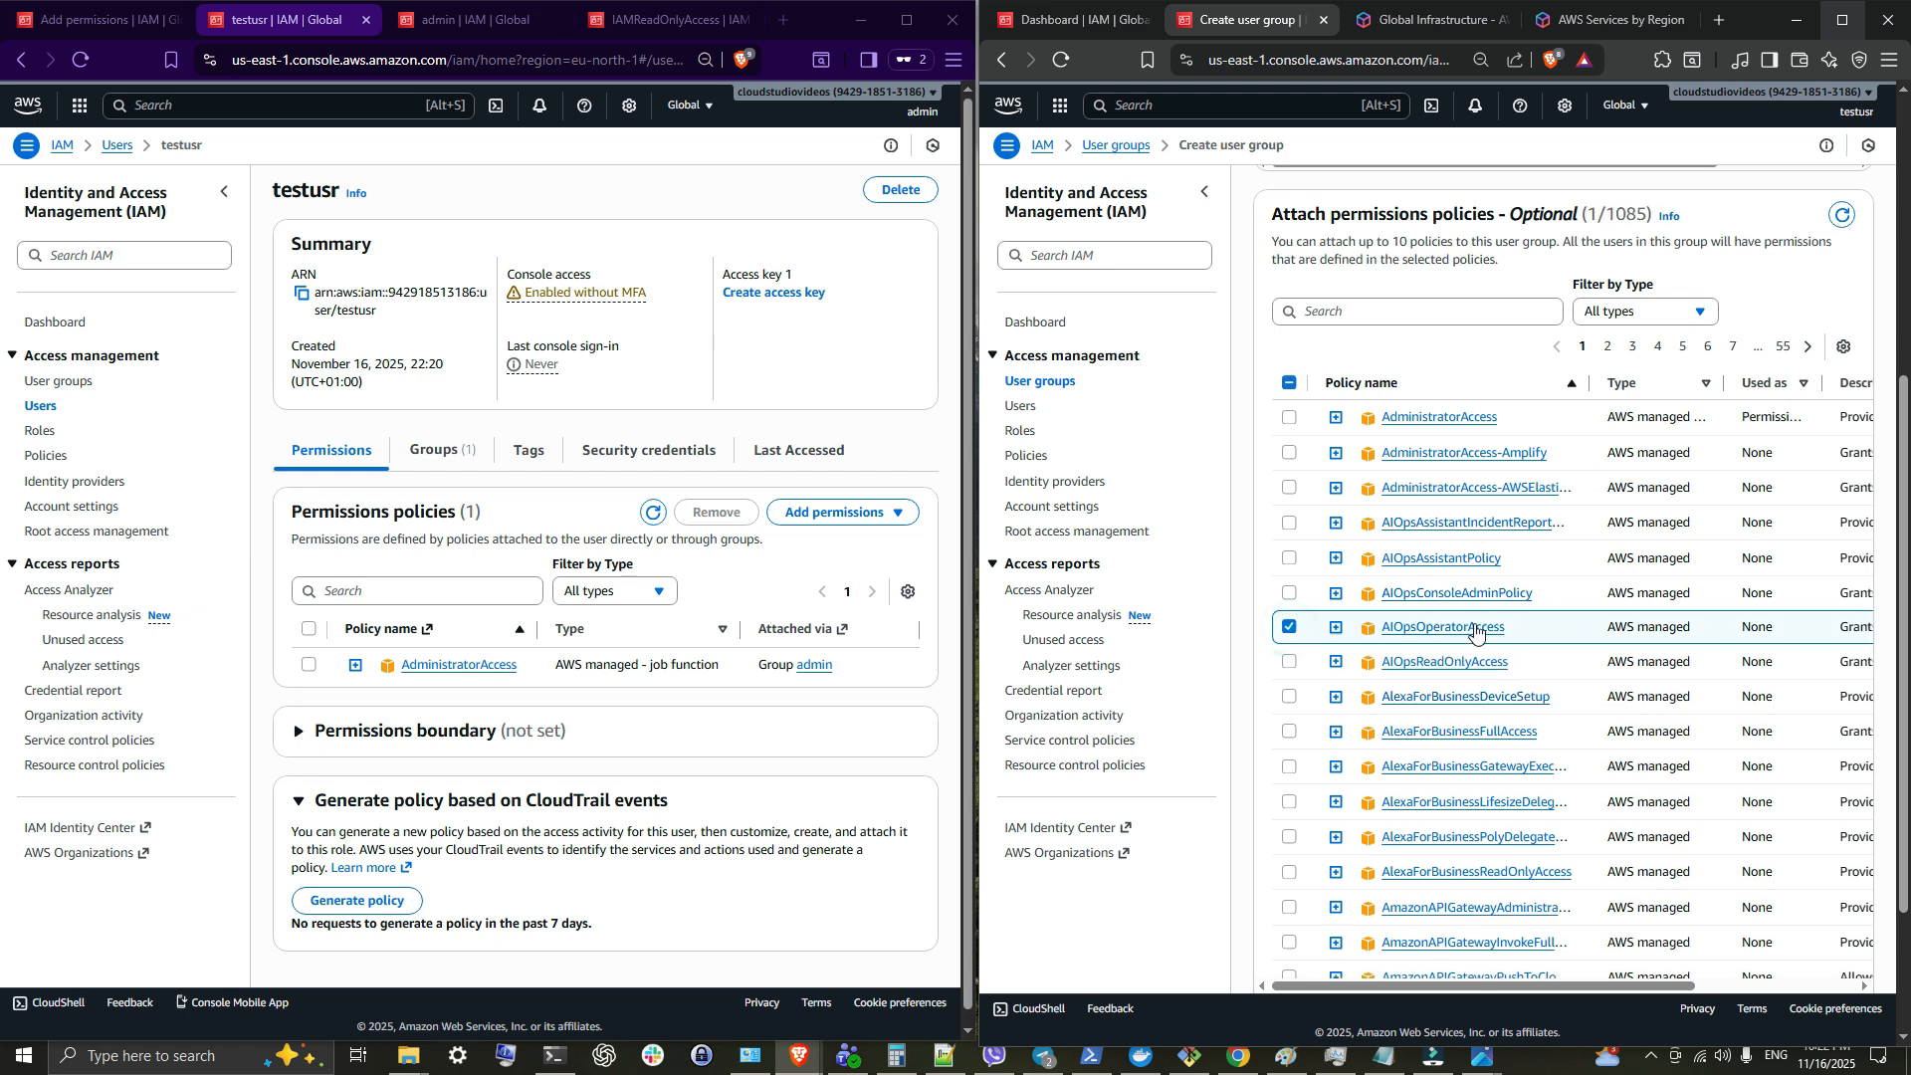
scroll(1593, 696, down, 2)
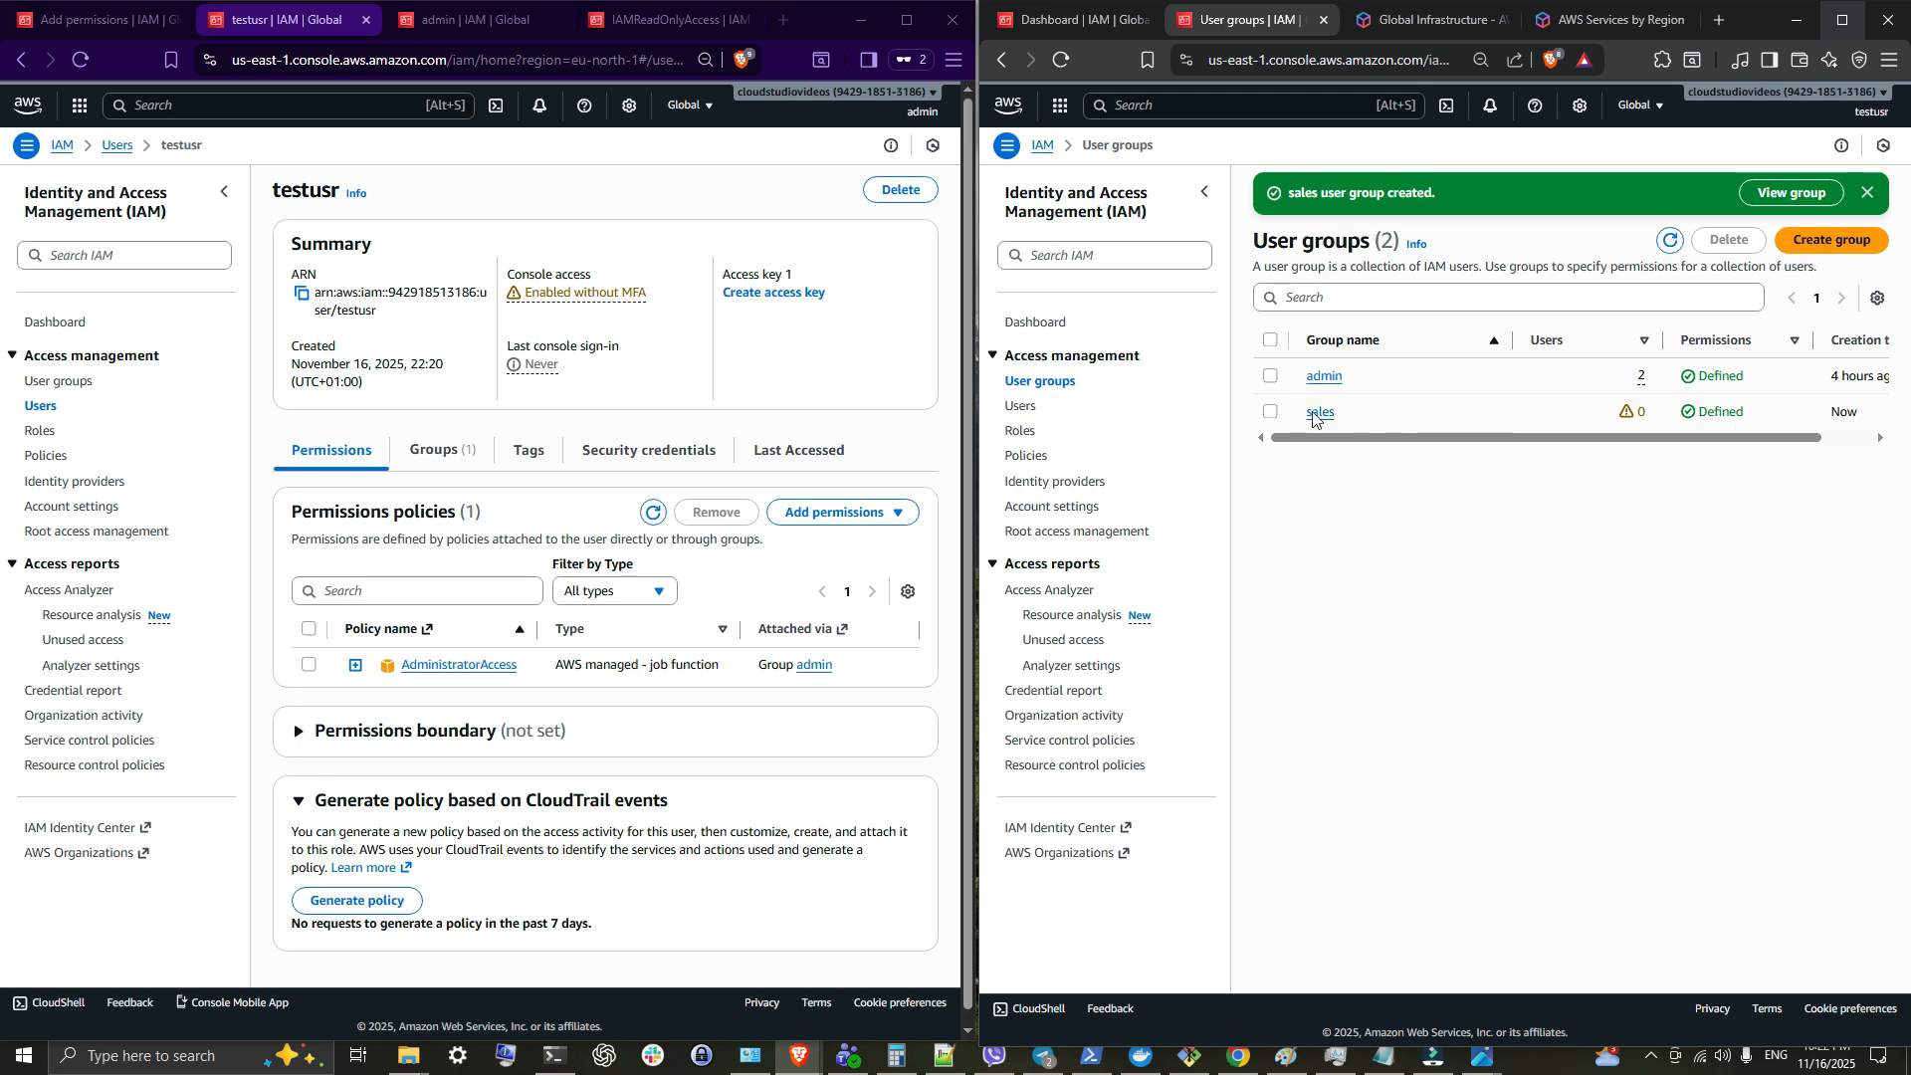
click(1867, 195)
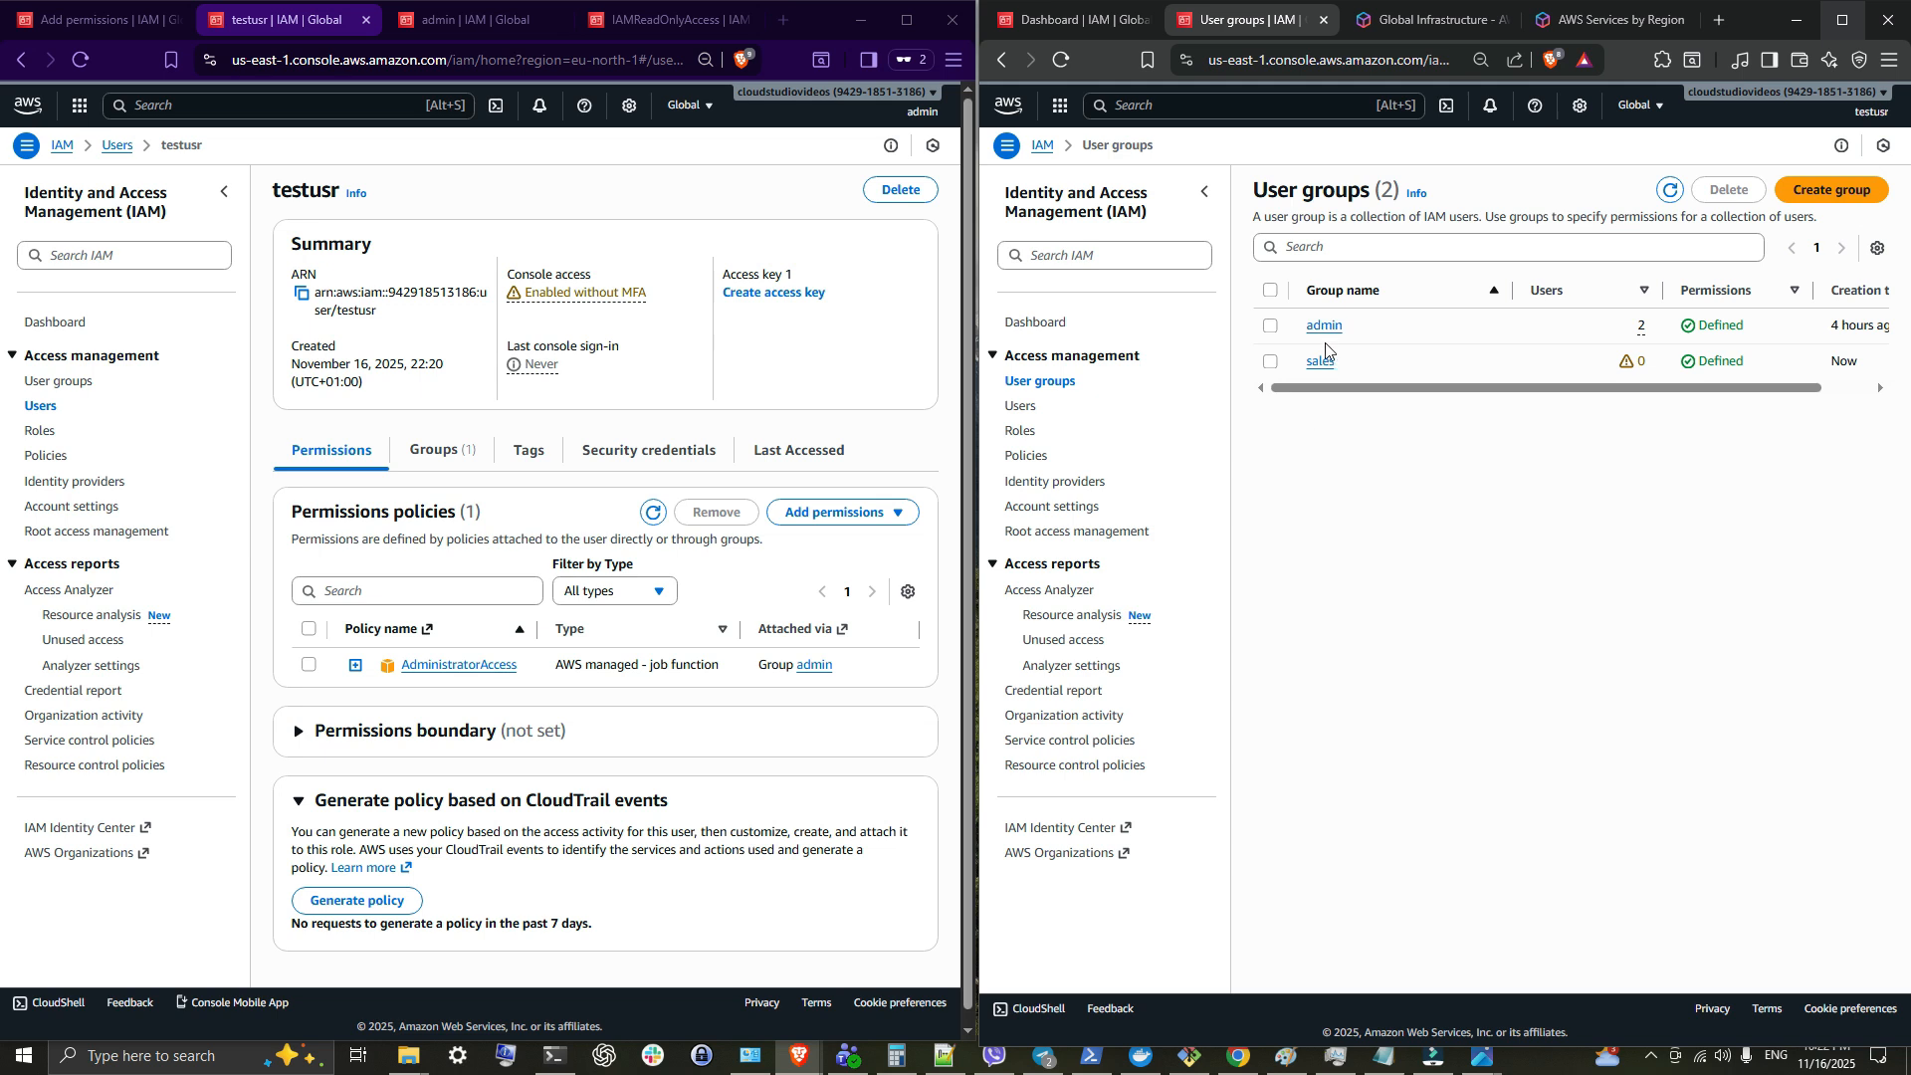
click(1019, 406)
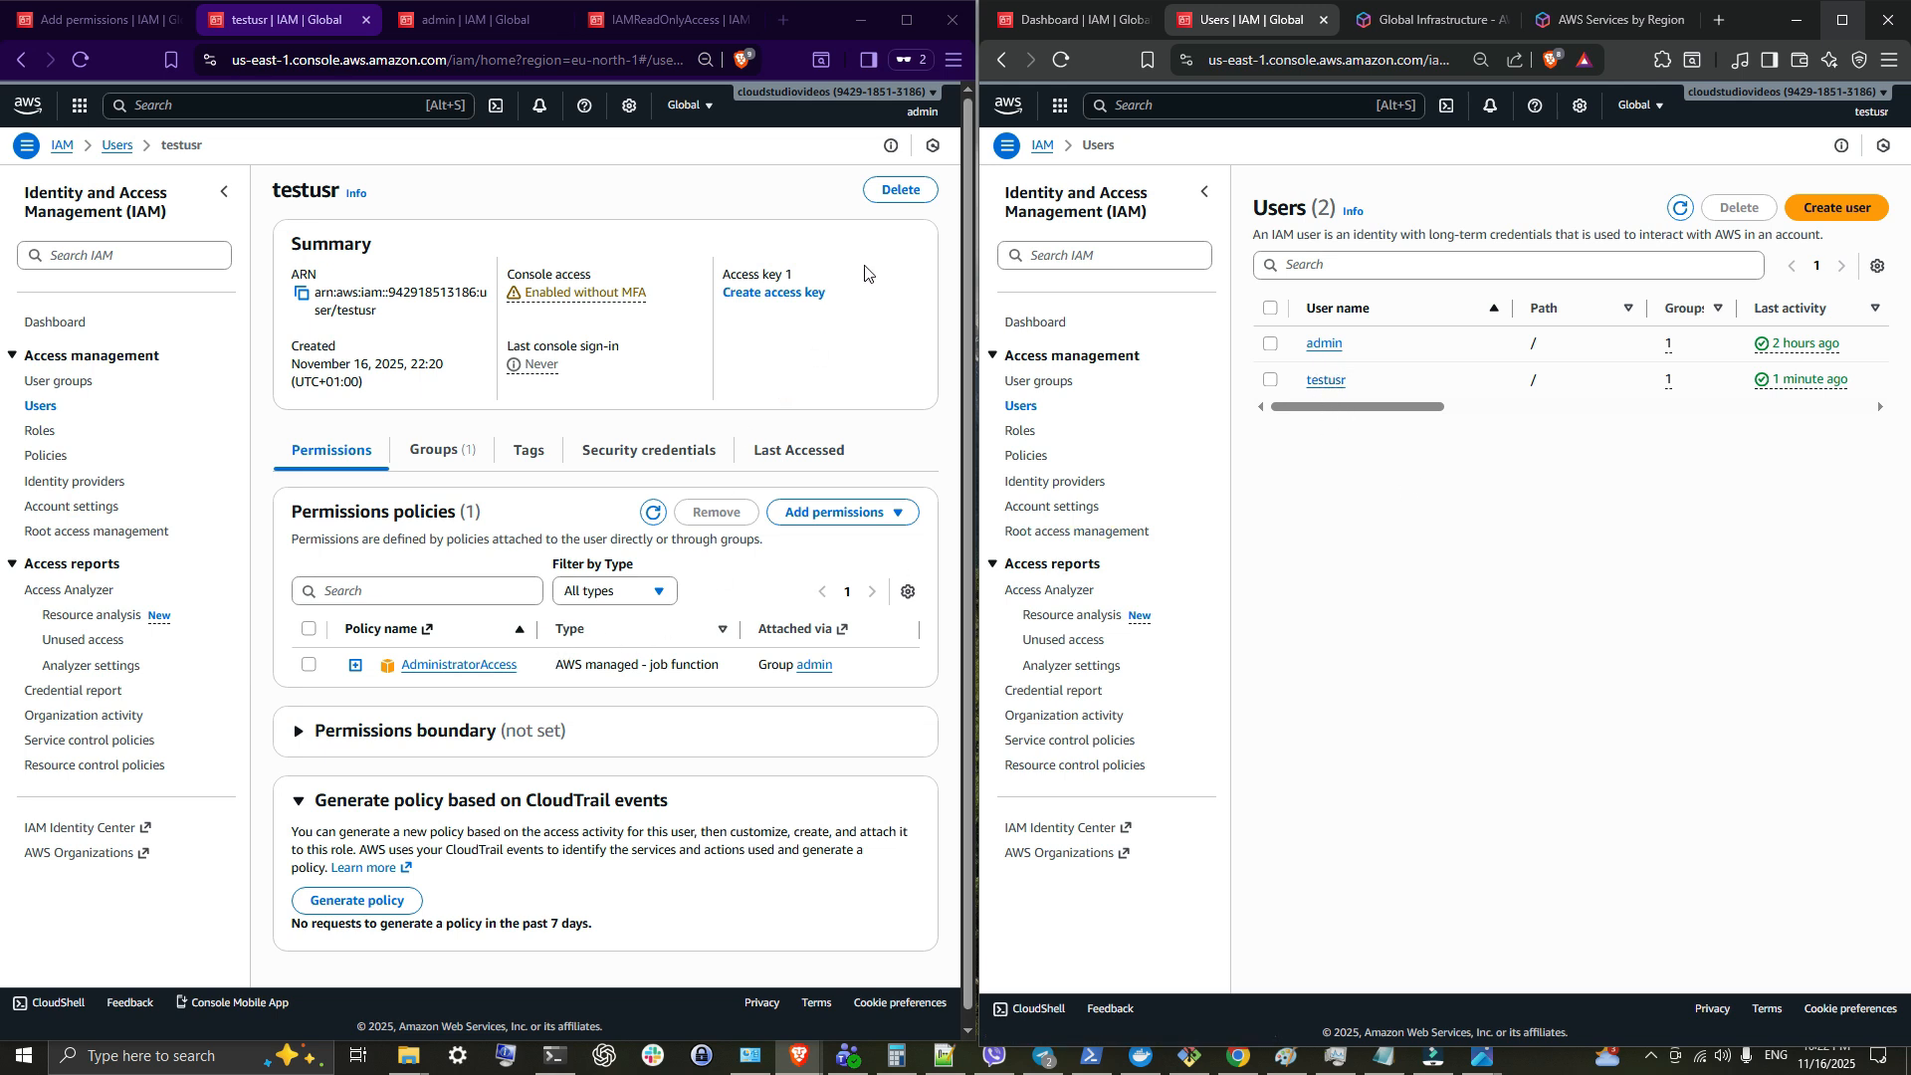
Step: In the admin session's browser window, add testusr to the sales group and open testusr's details page
click(45, 383)
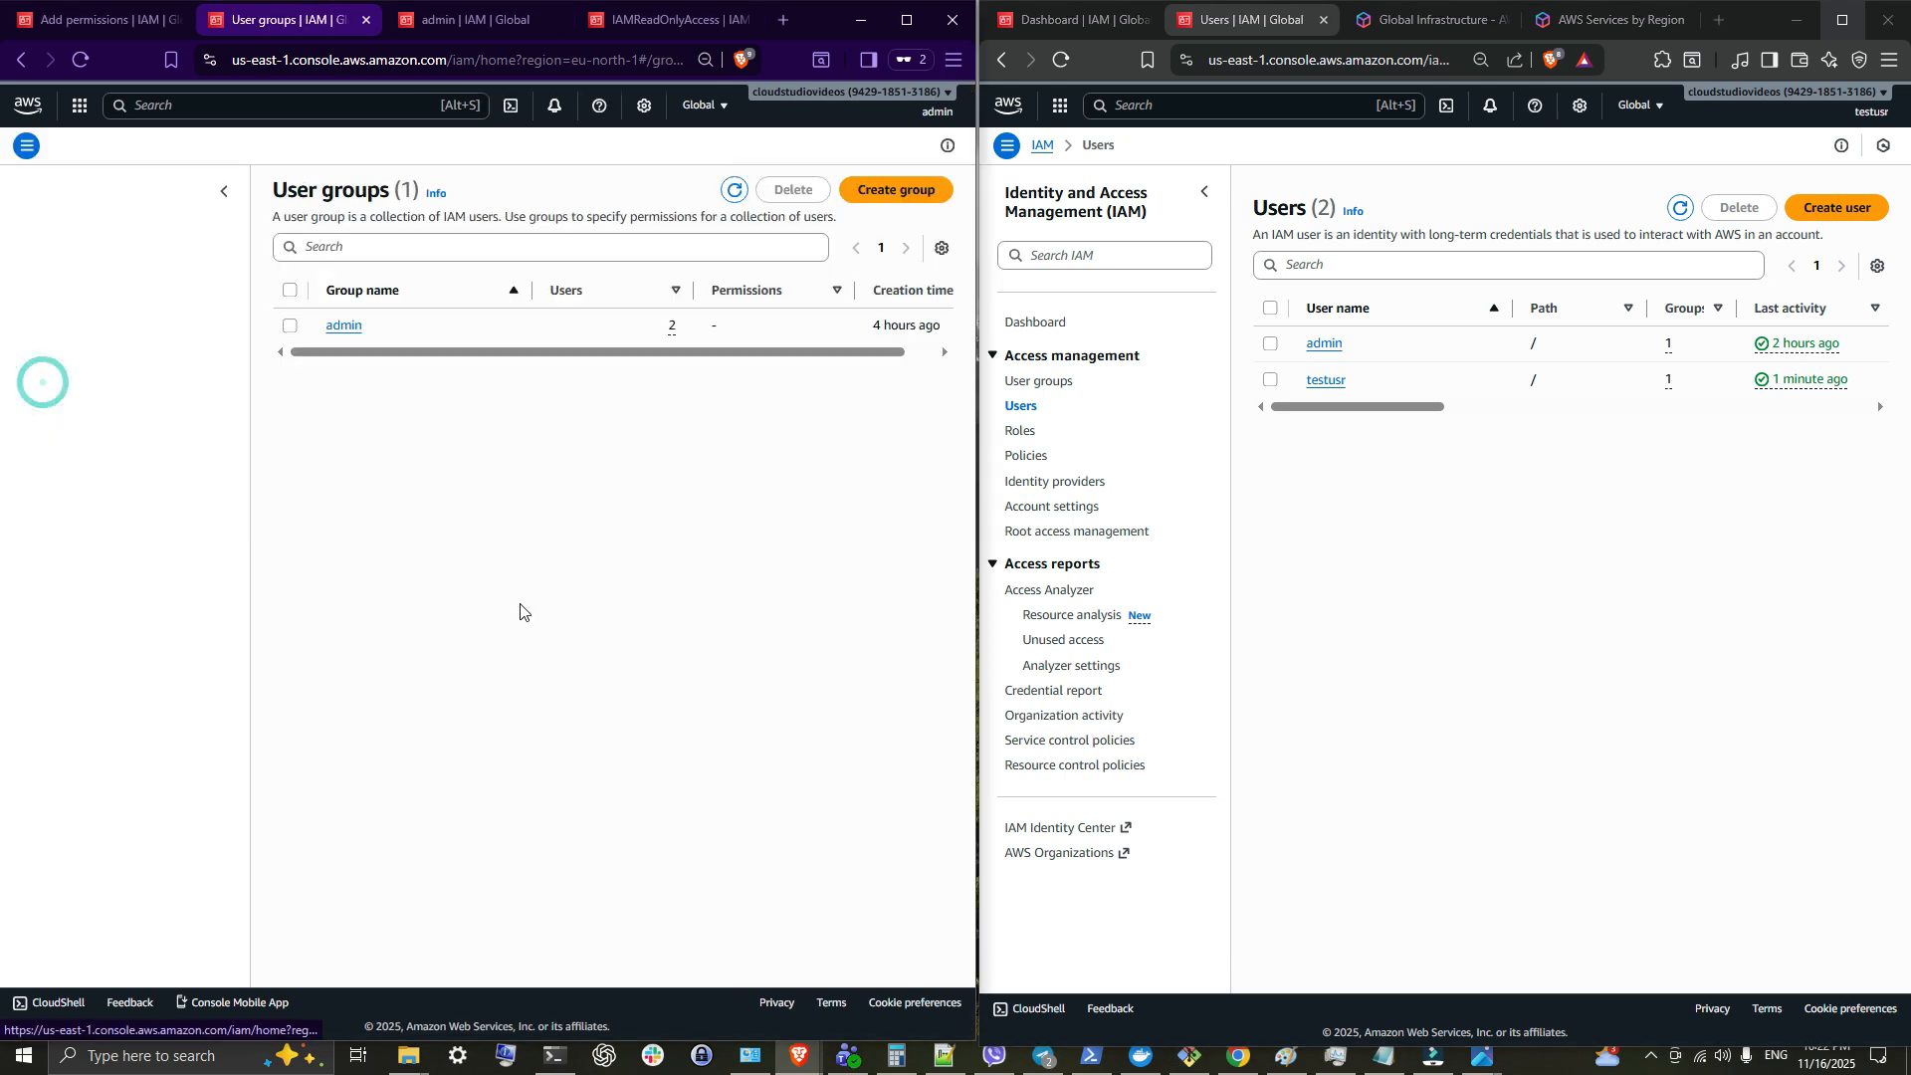
click(83, 62)
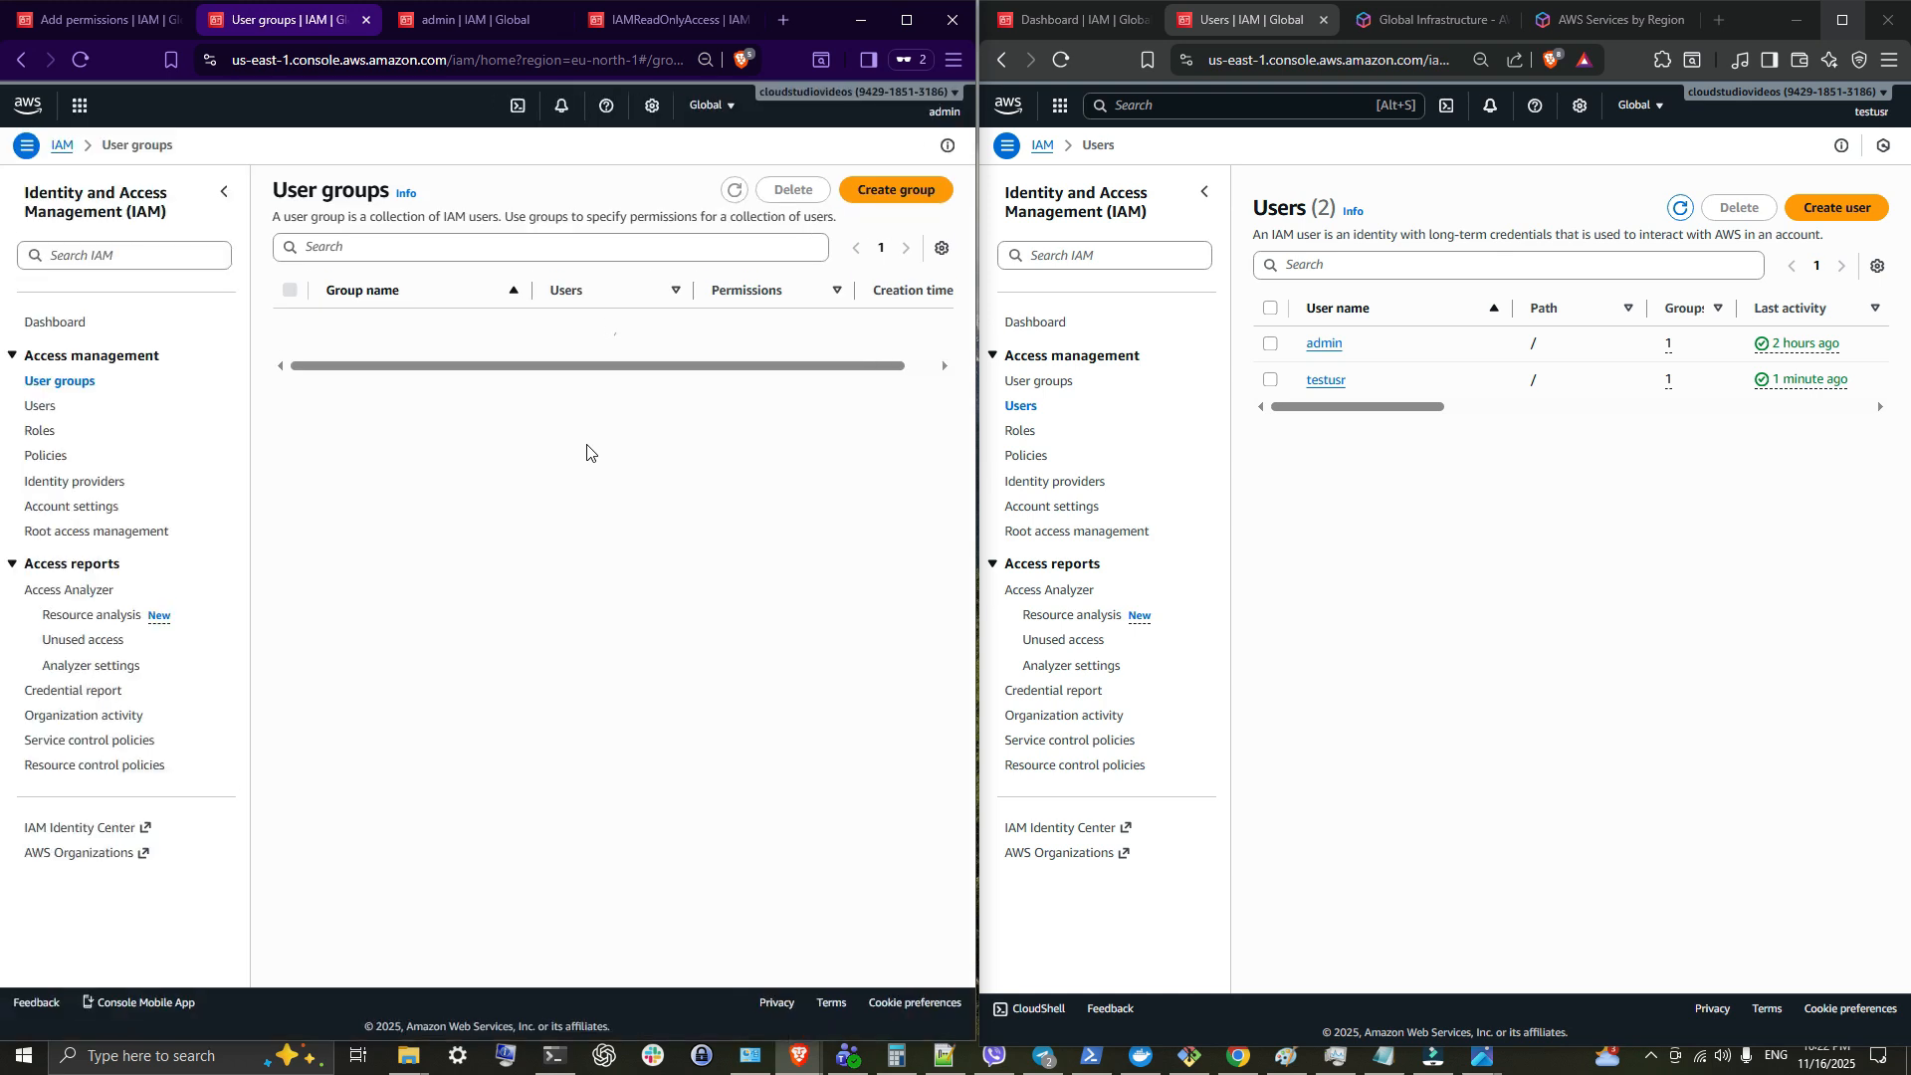
click(339, 360)
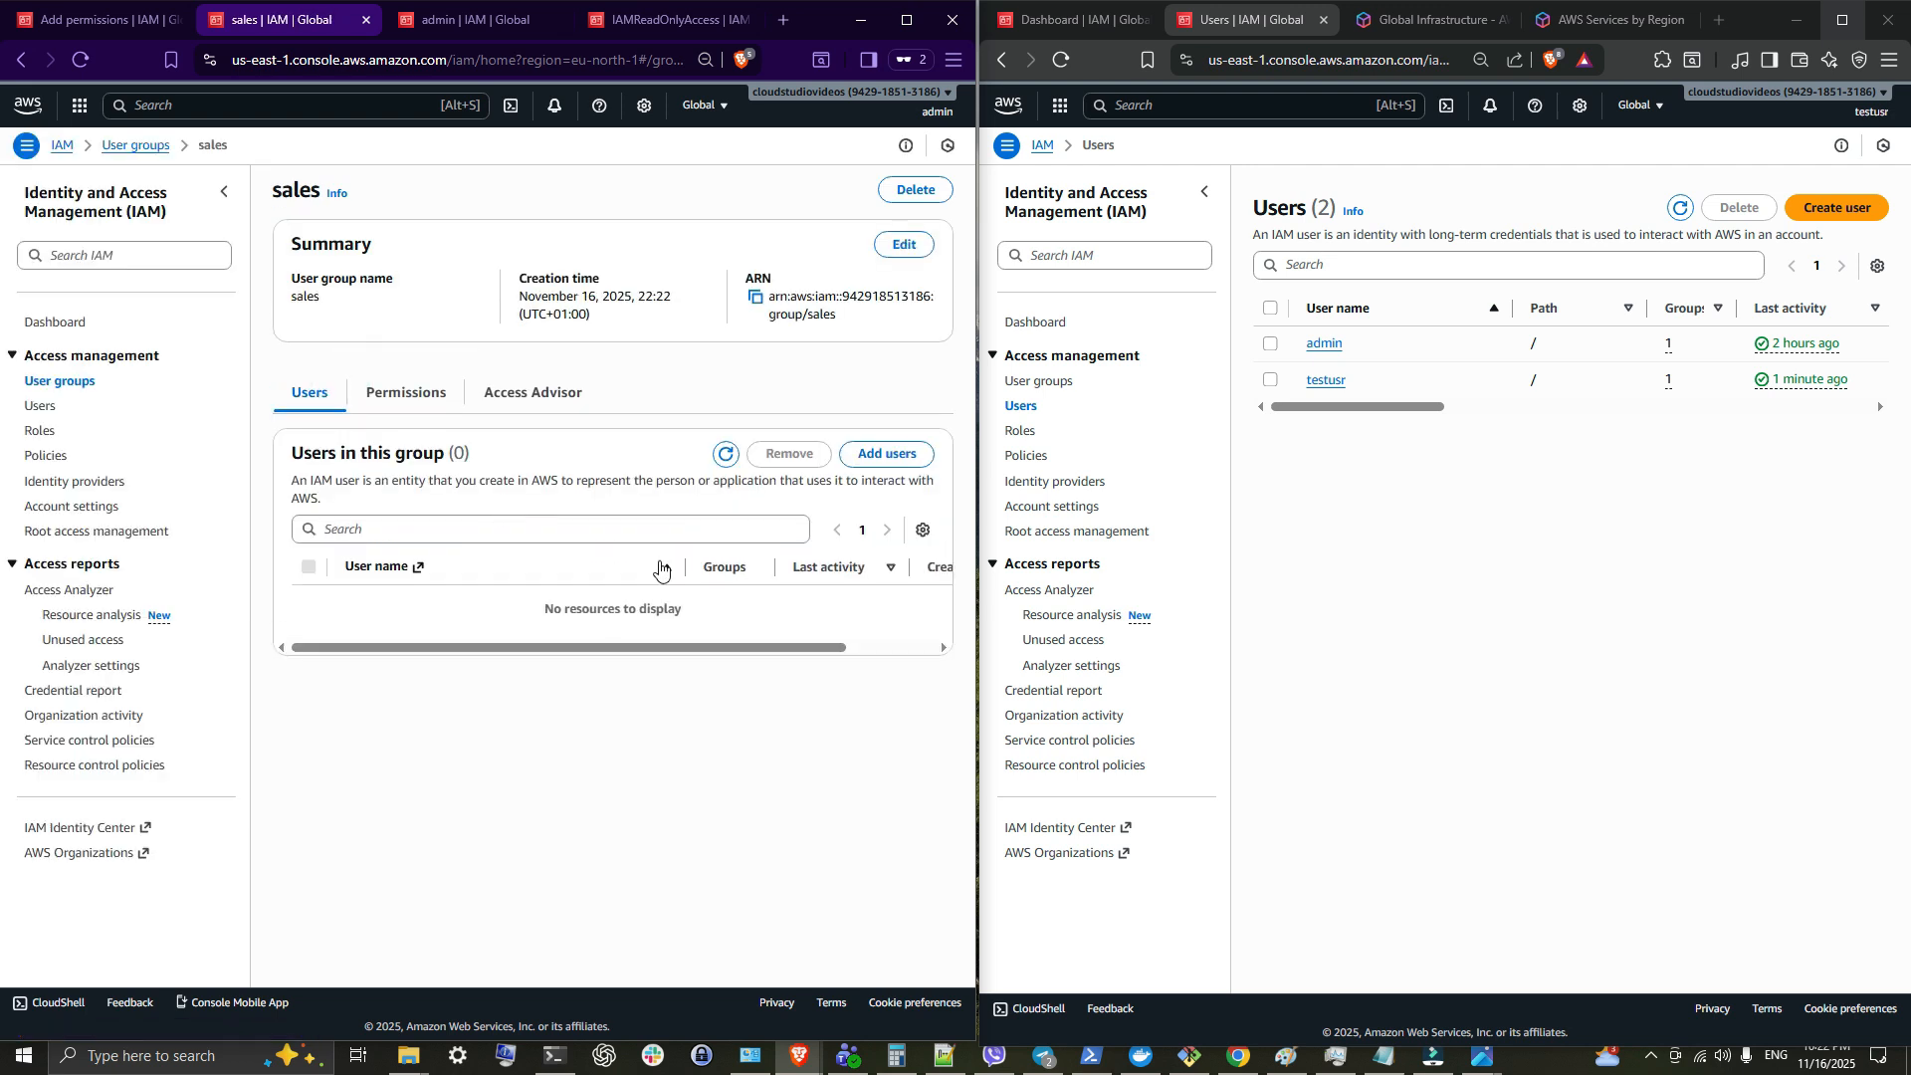
click(887, 454)
click(56, 389)
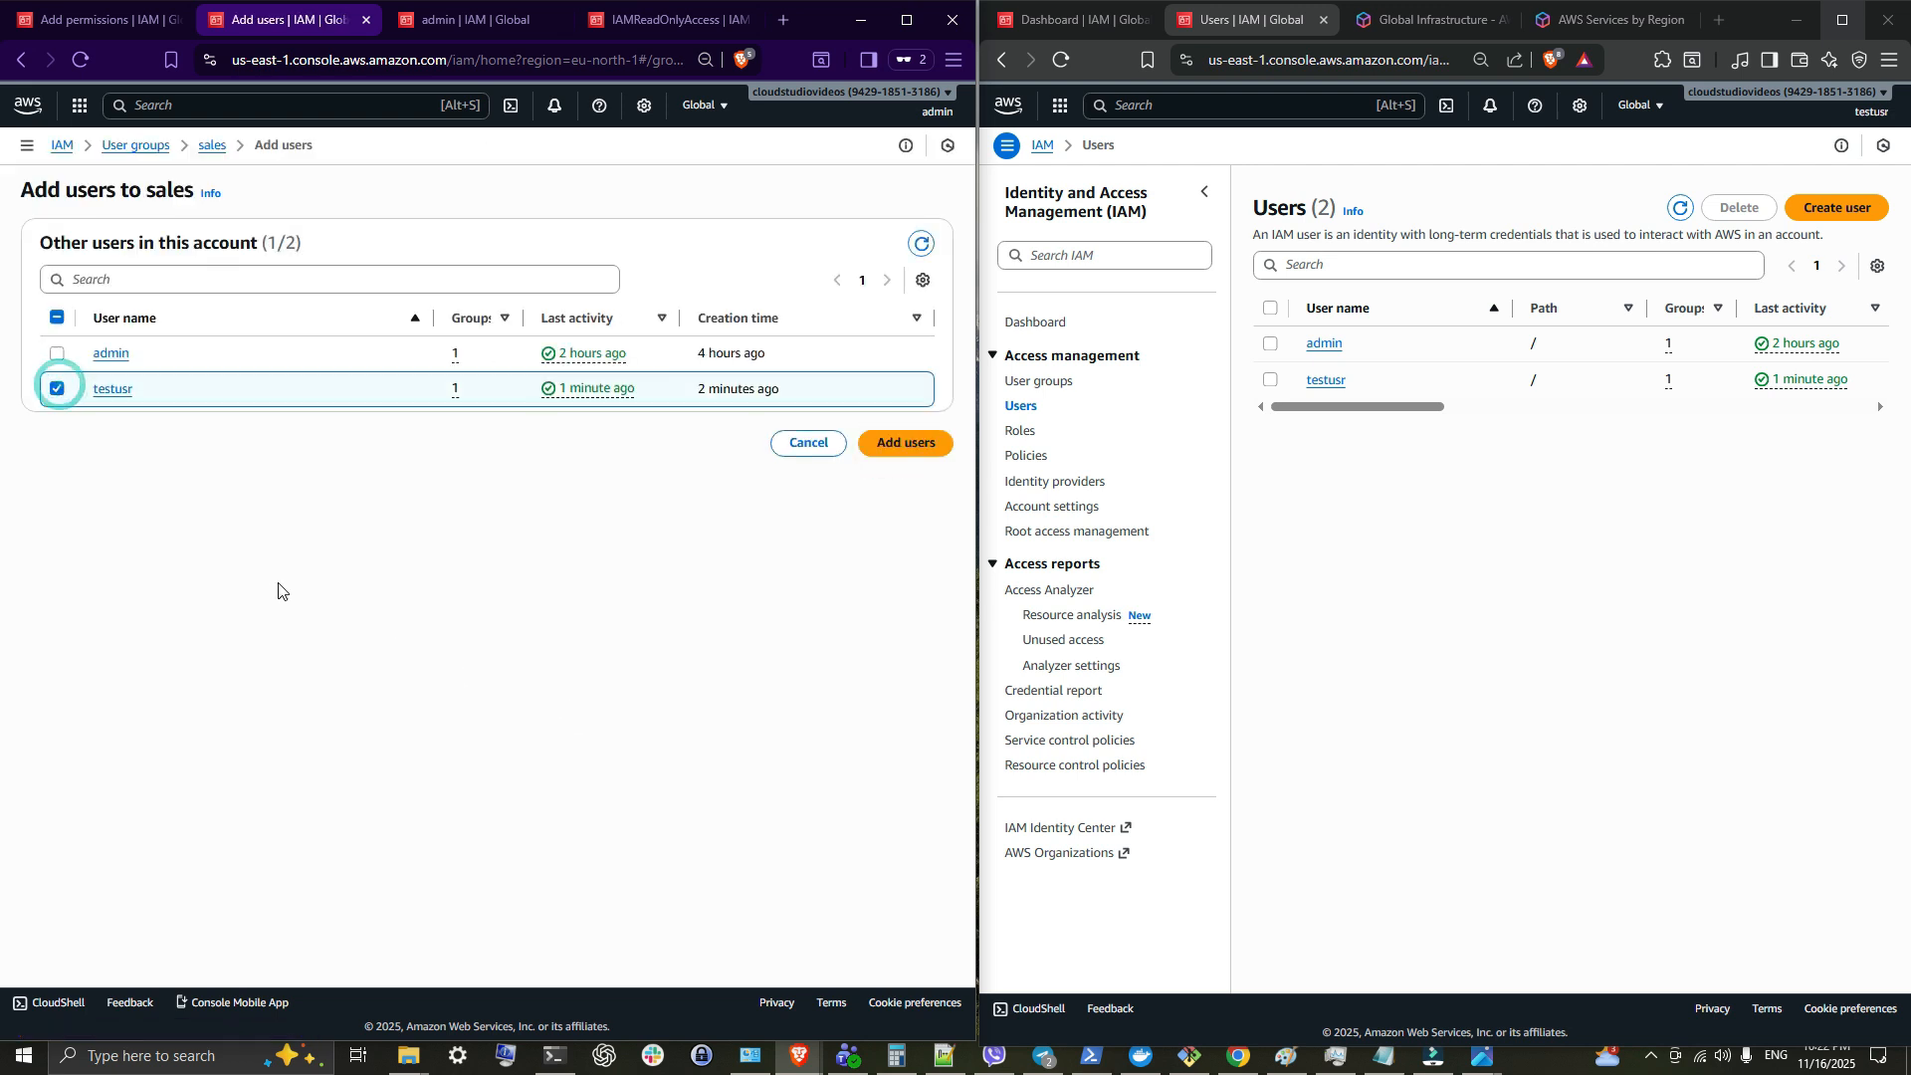
click(901, 443)
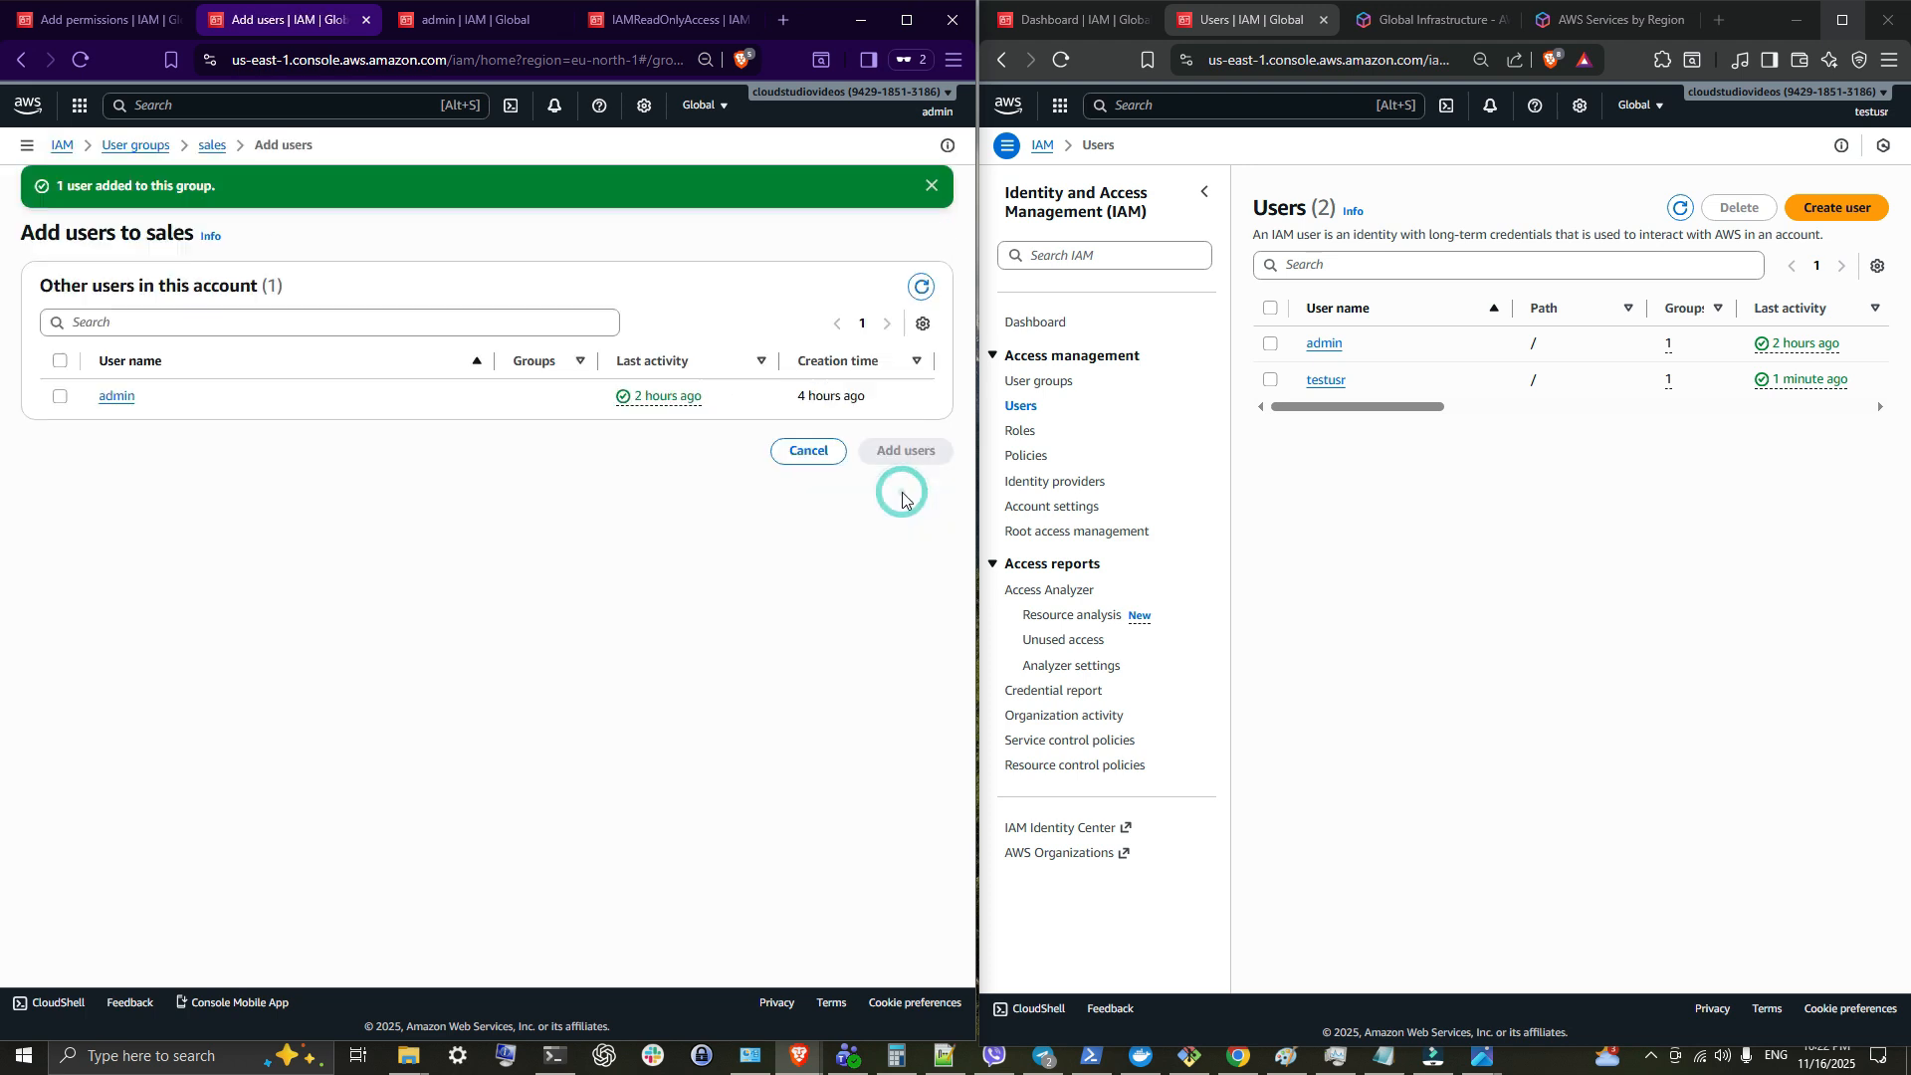
click(790, 459)
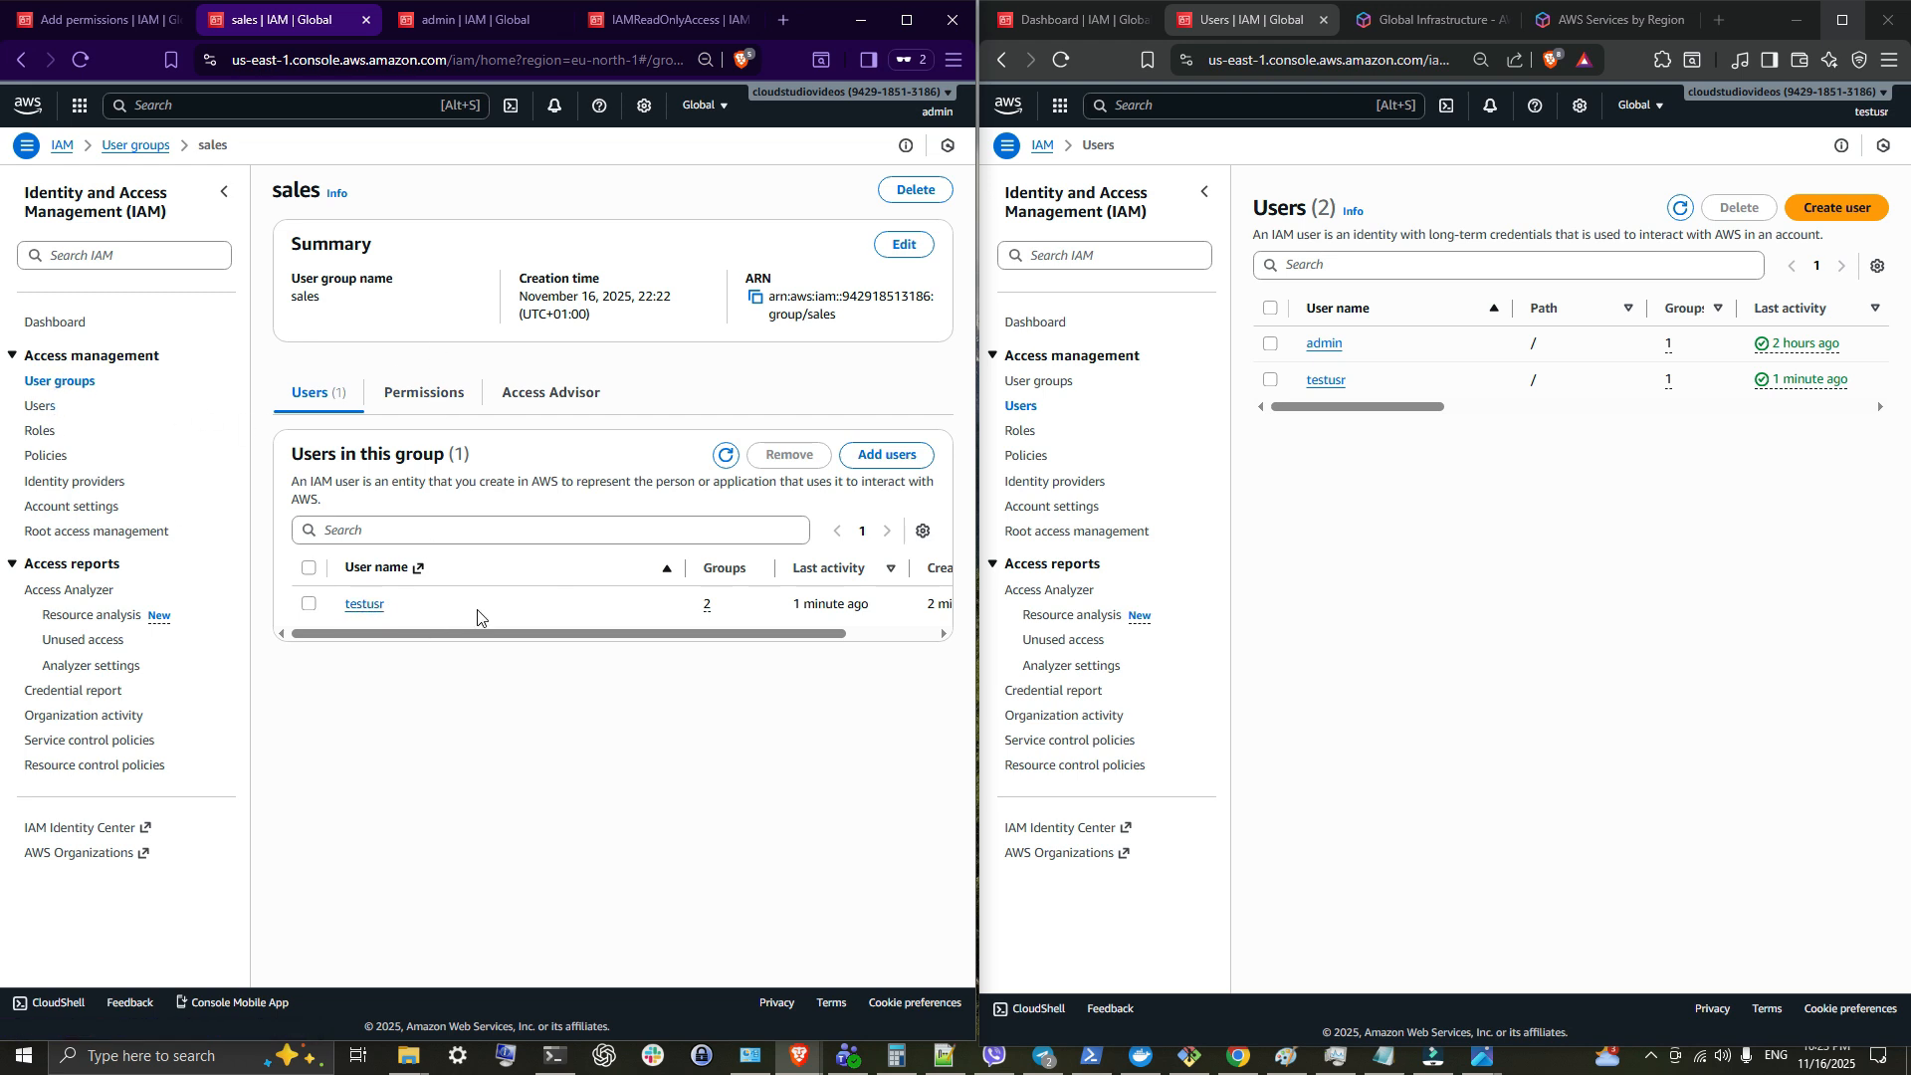
click(364, 604)
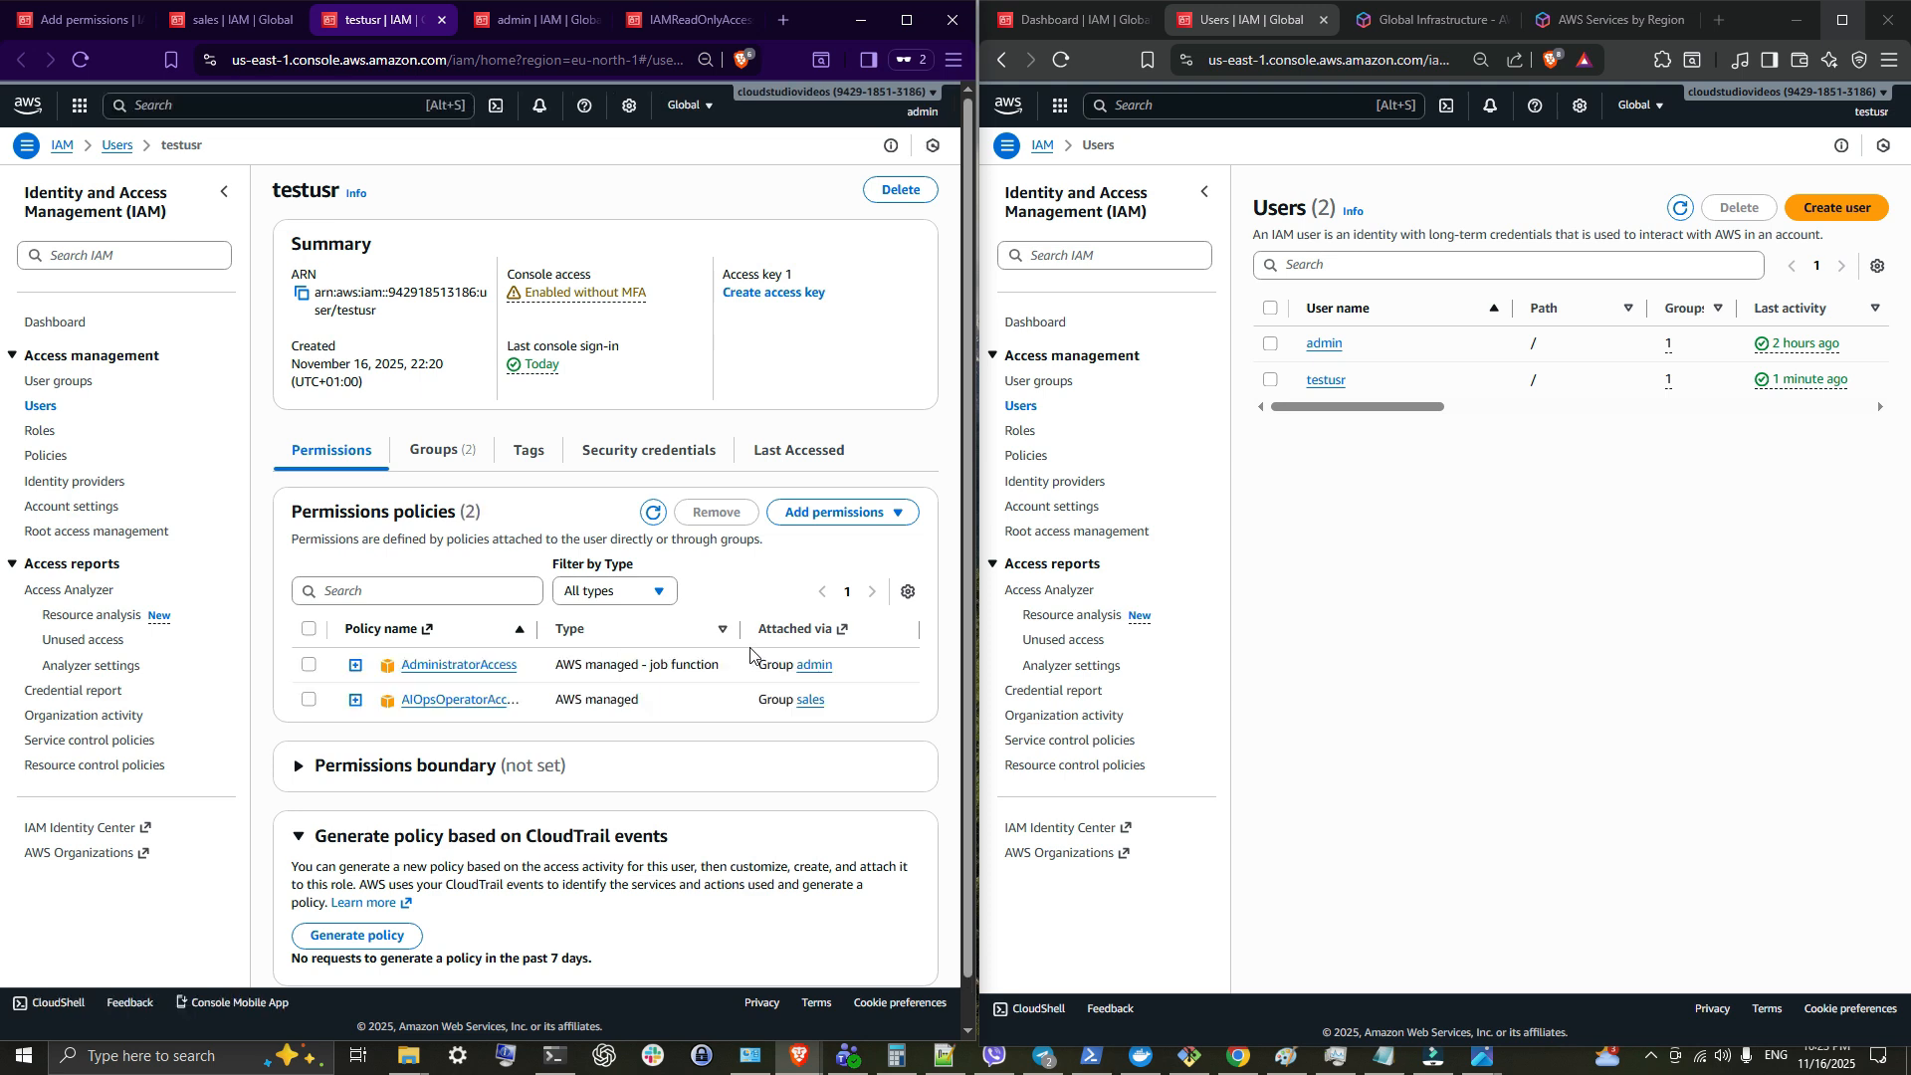
Step: Examine which groups testusr's policies are attached through, widening the policy name column, and open the linked admin group
drag(538, 631, 576, 631)
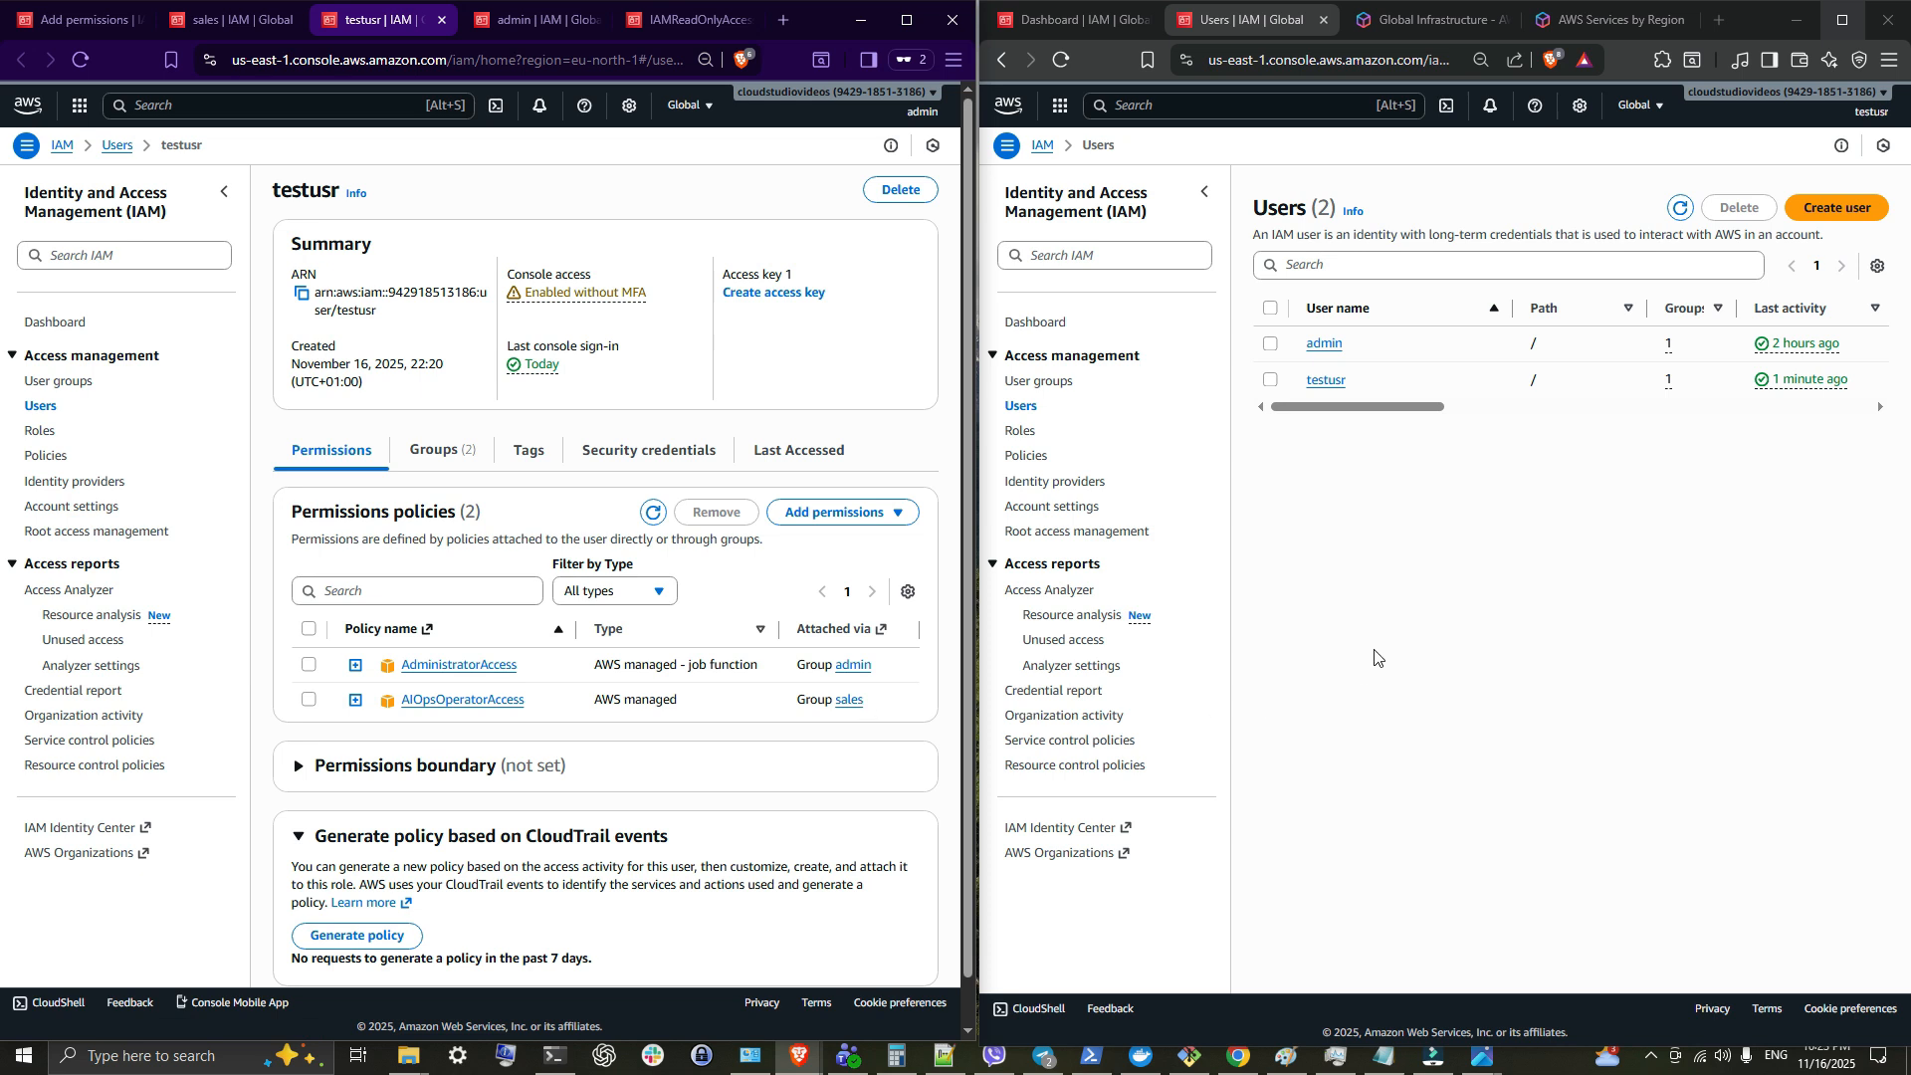
click(1449, 684)
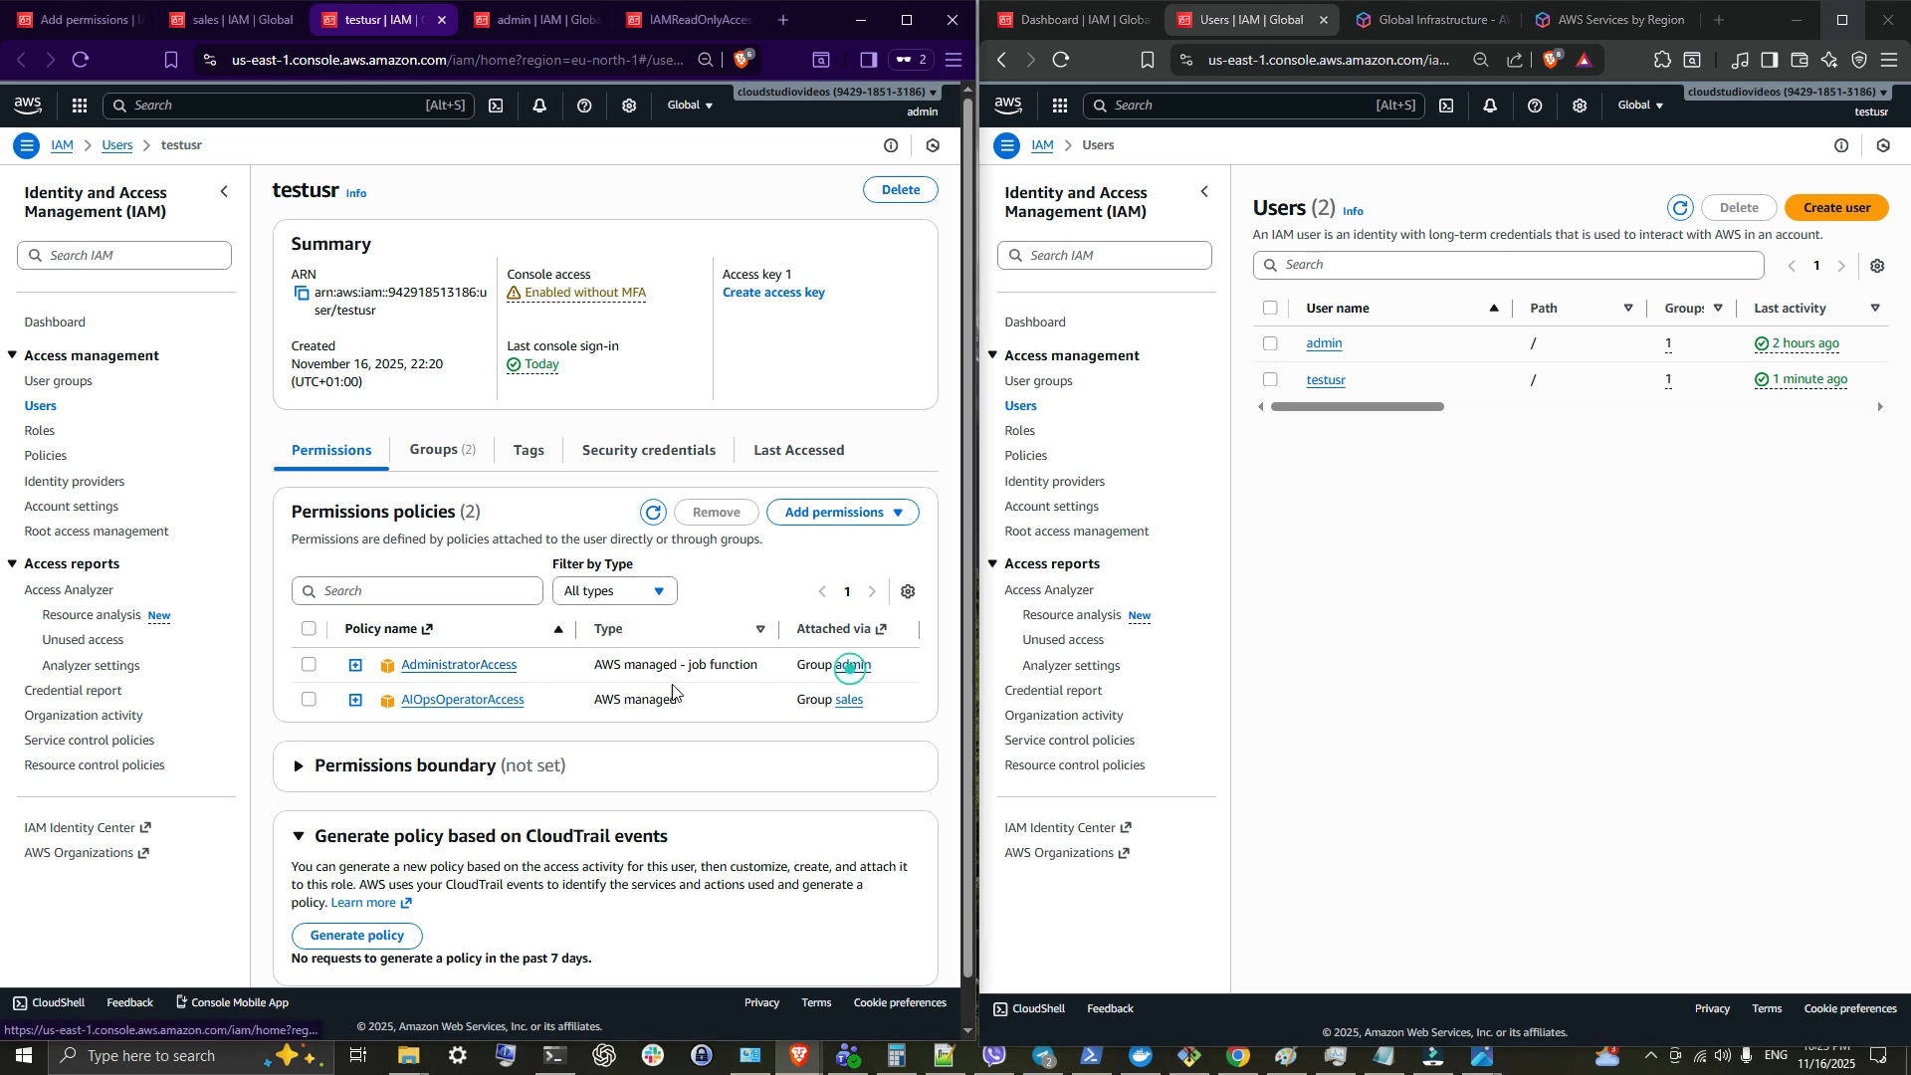
click(852, 664)
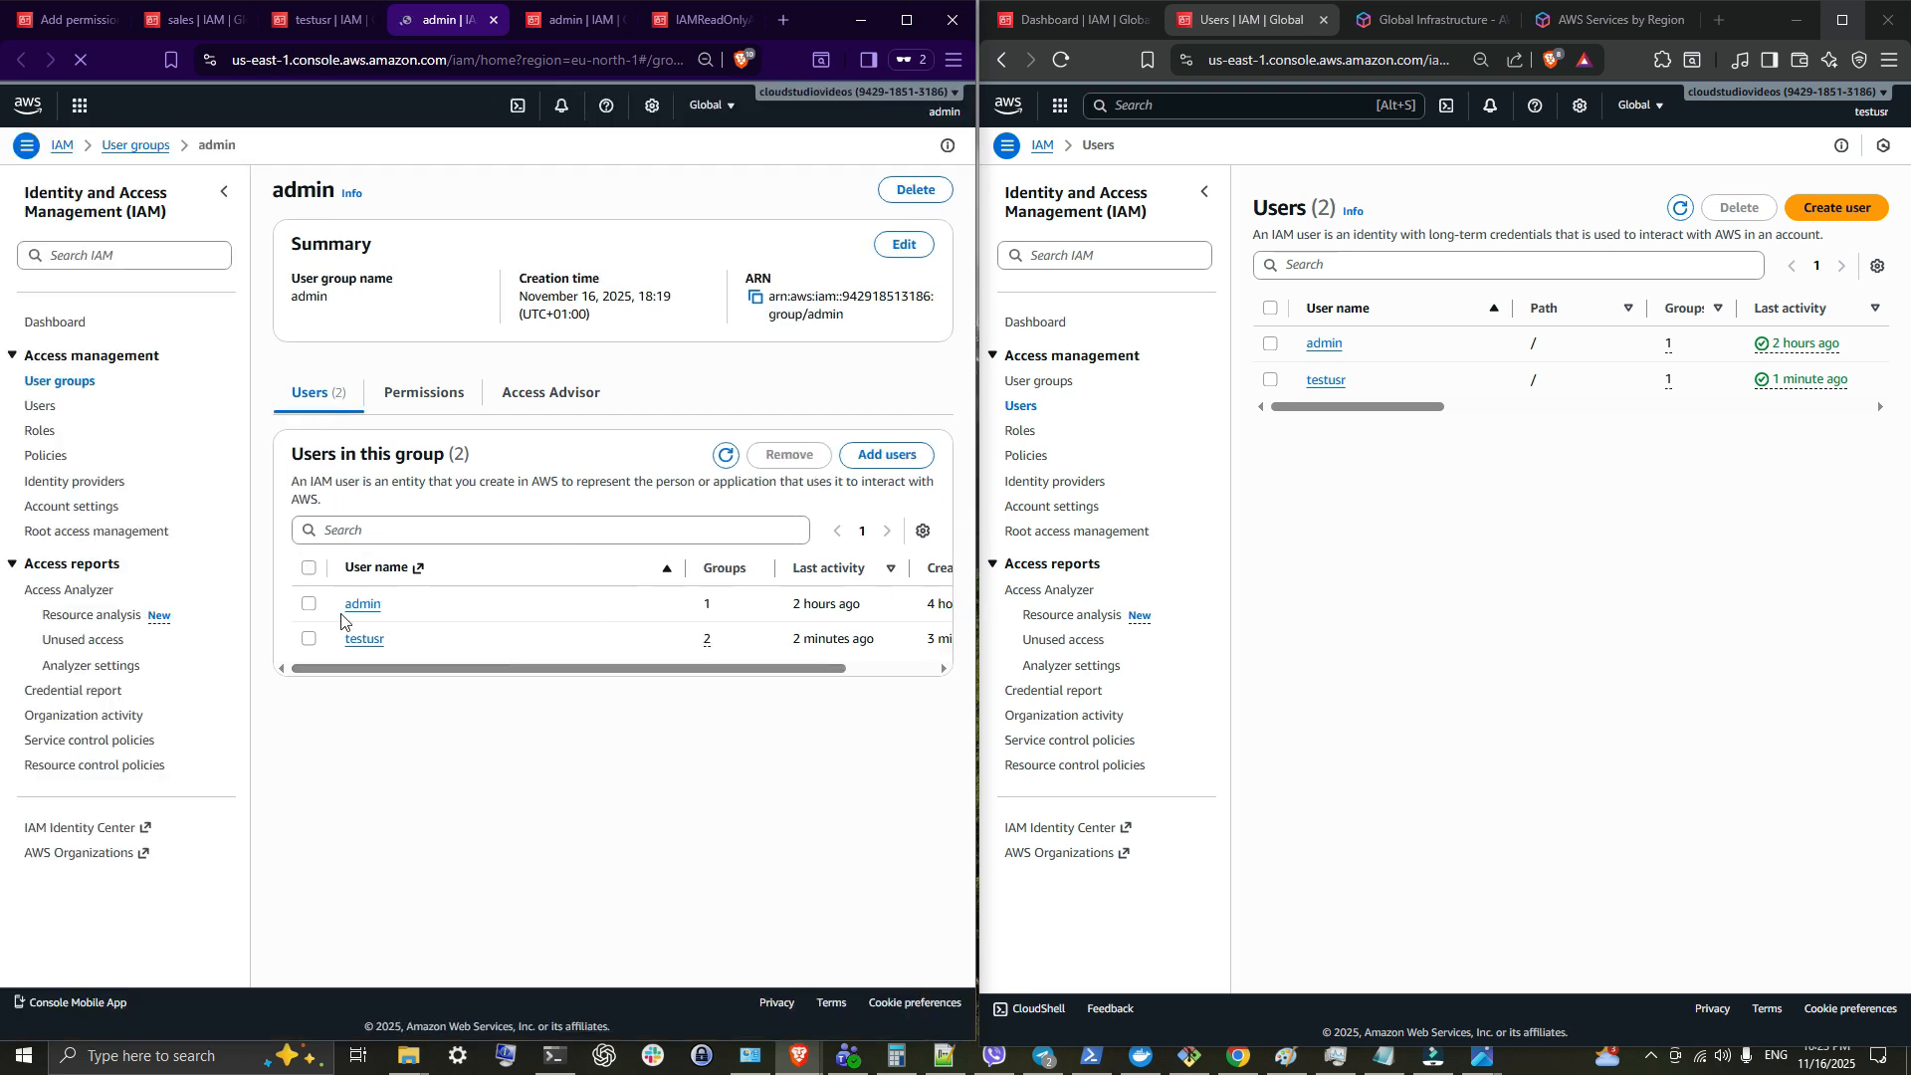
Step: Open the admin group from the user groups list and remove testusr from it
click(70, 384)
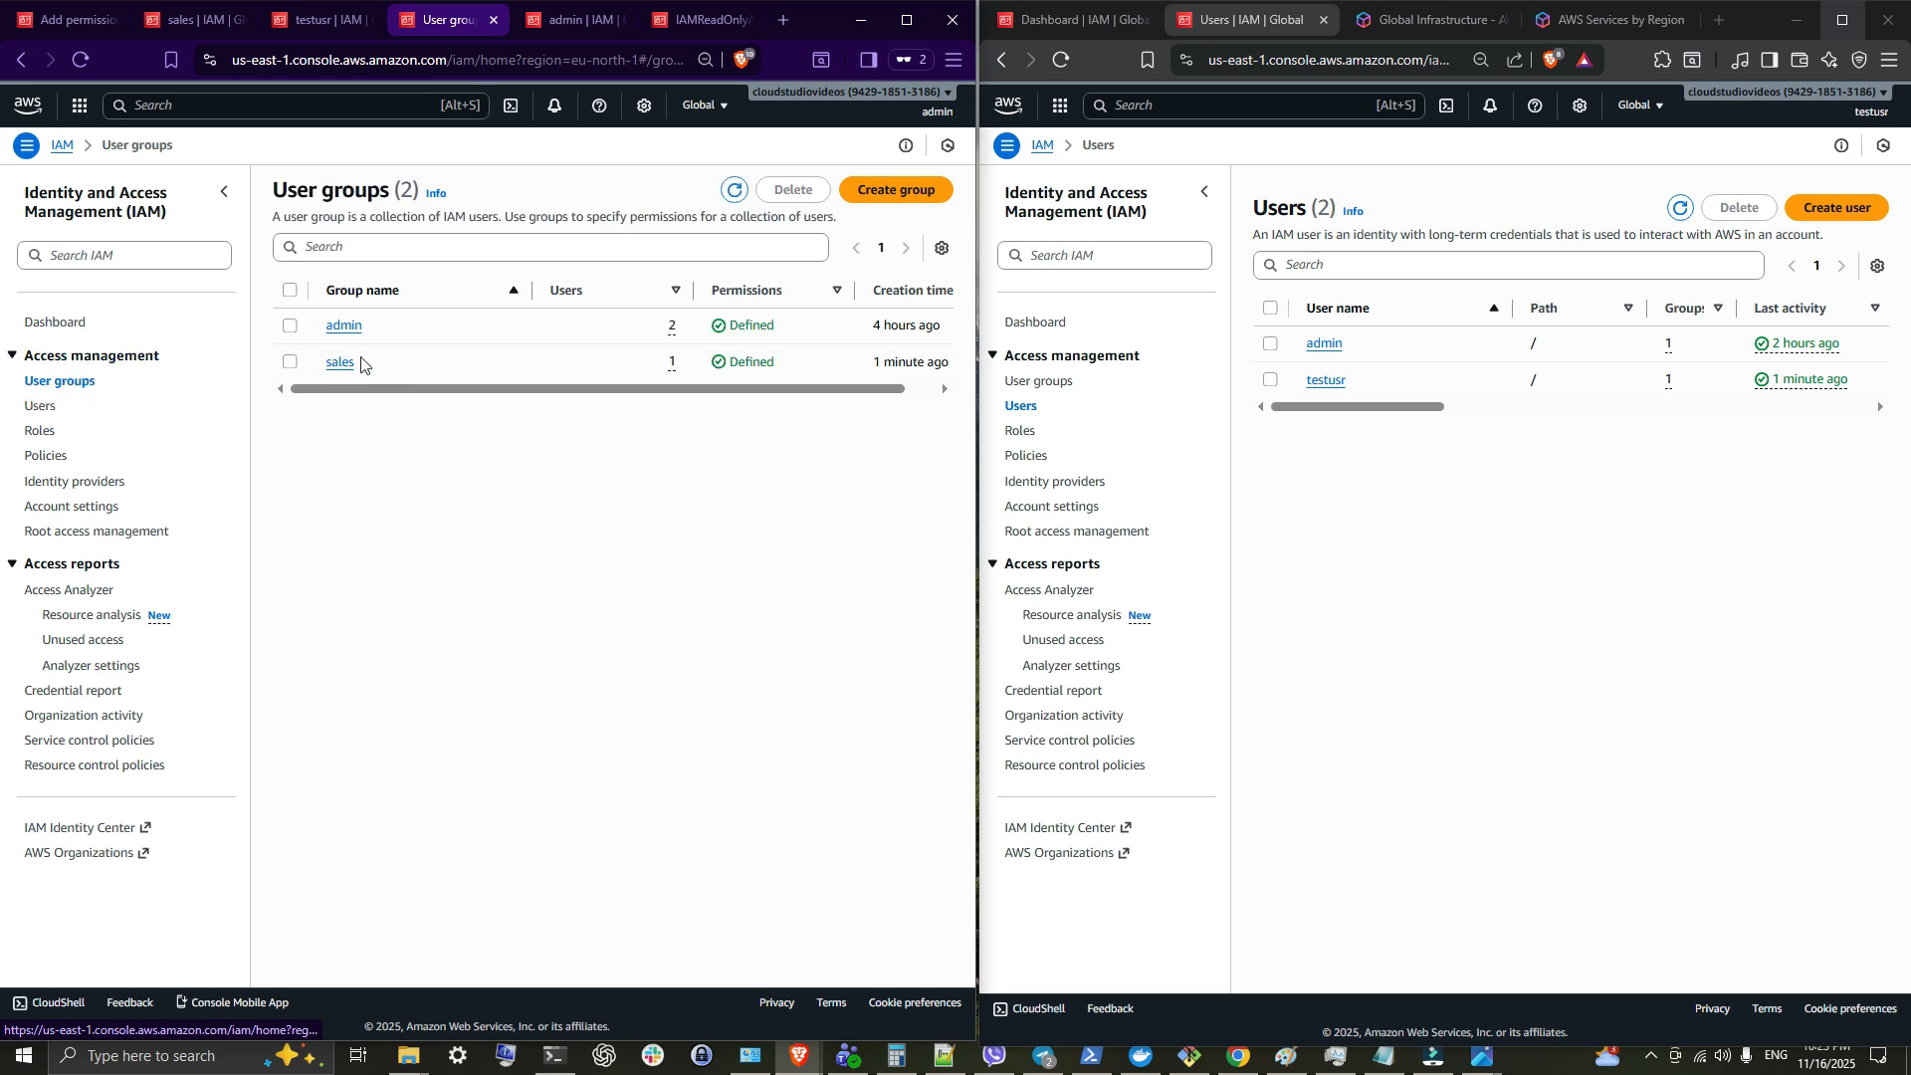
click(343, 327)
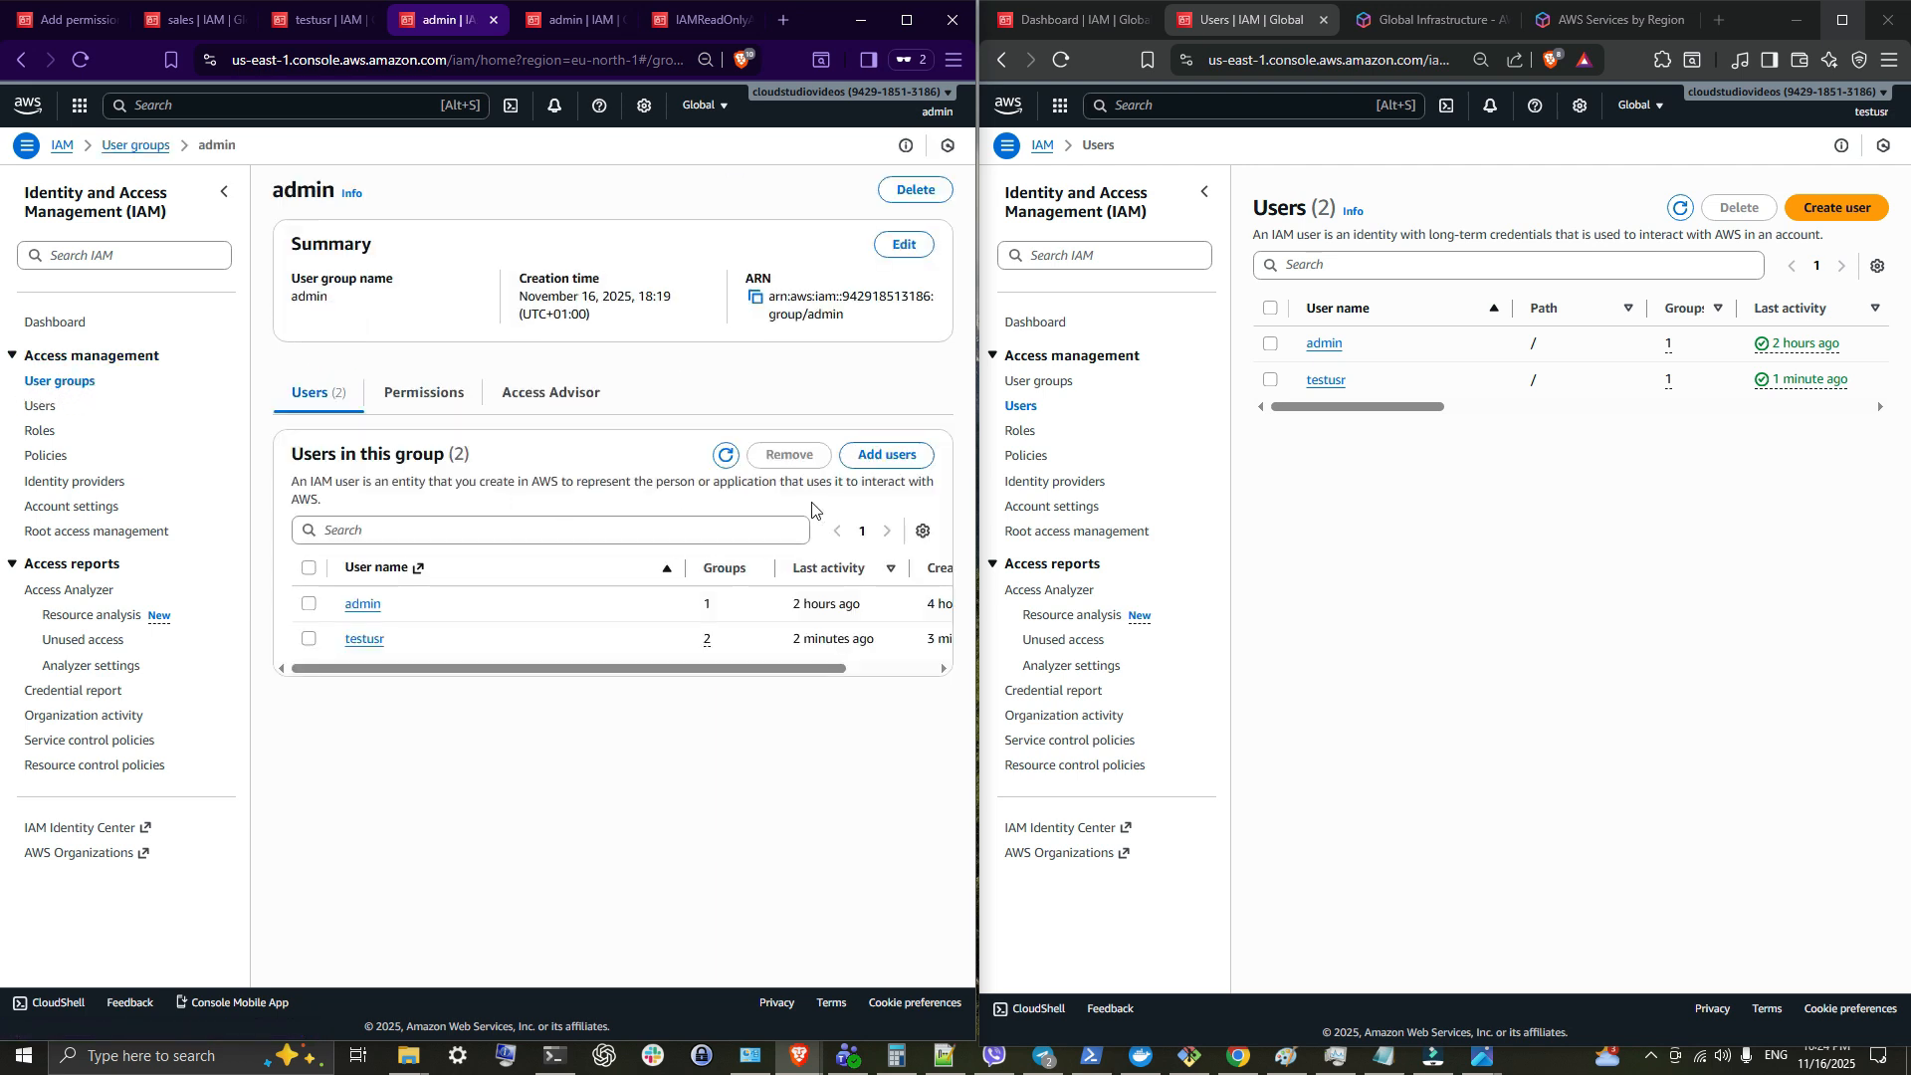
click(309, 639)
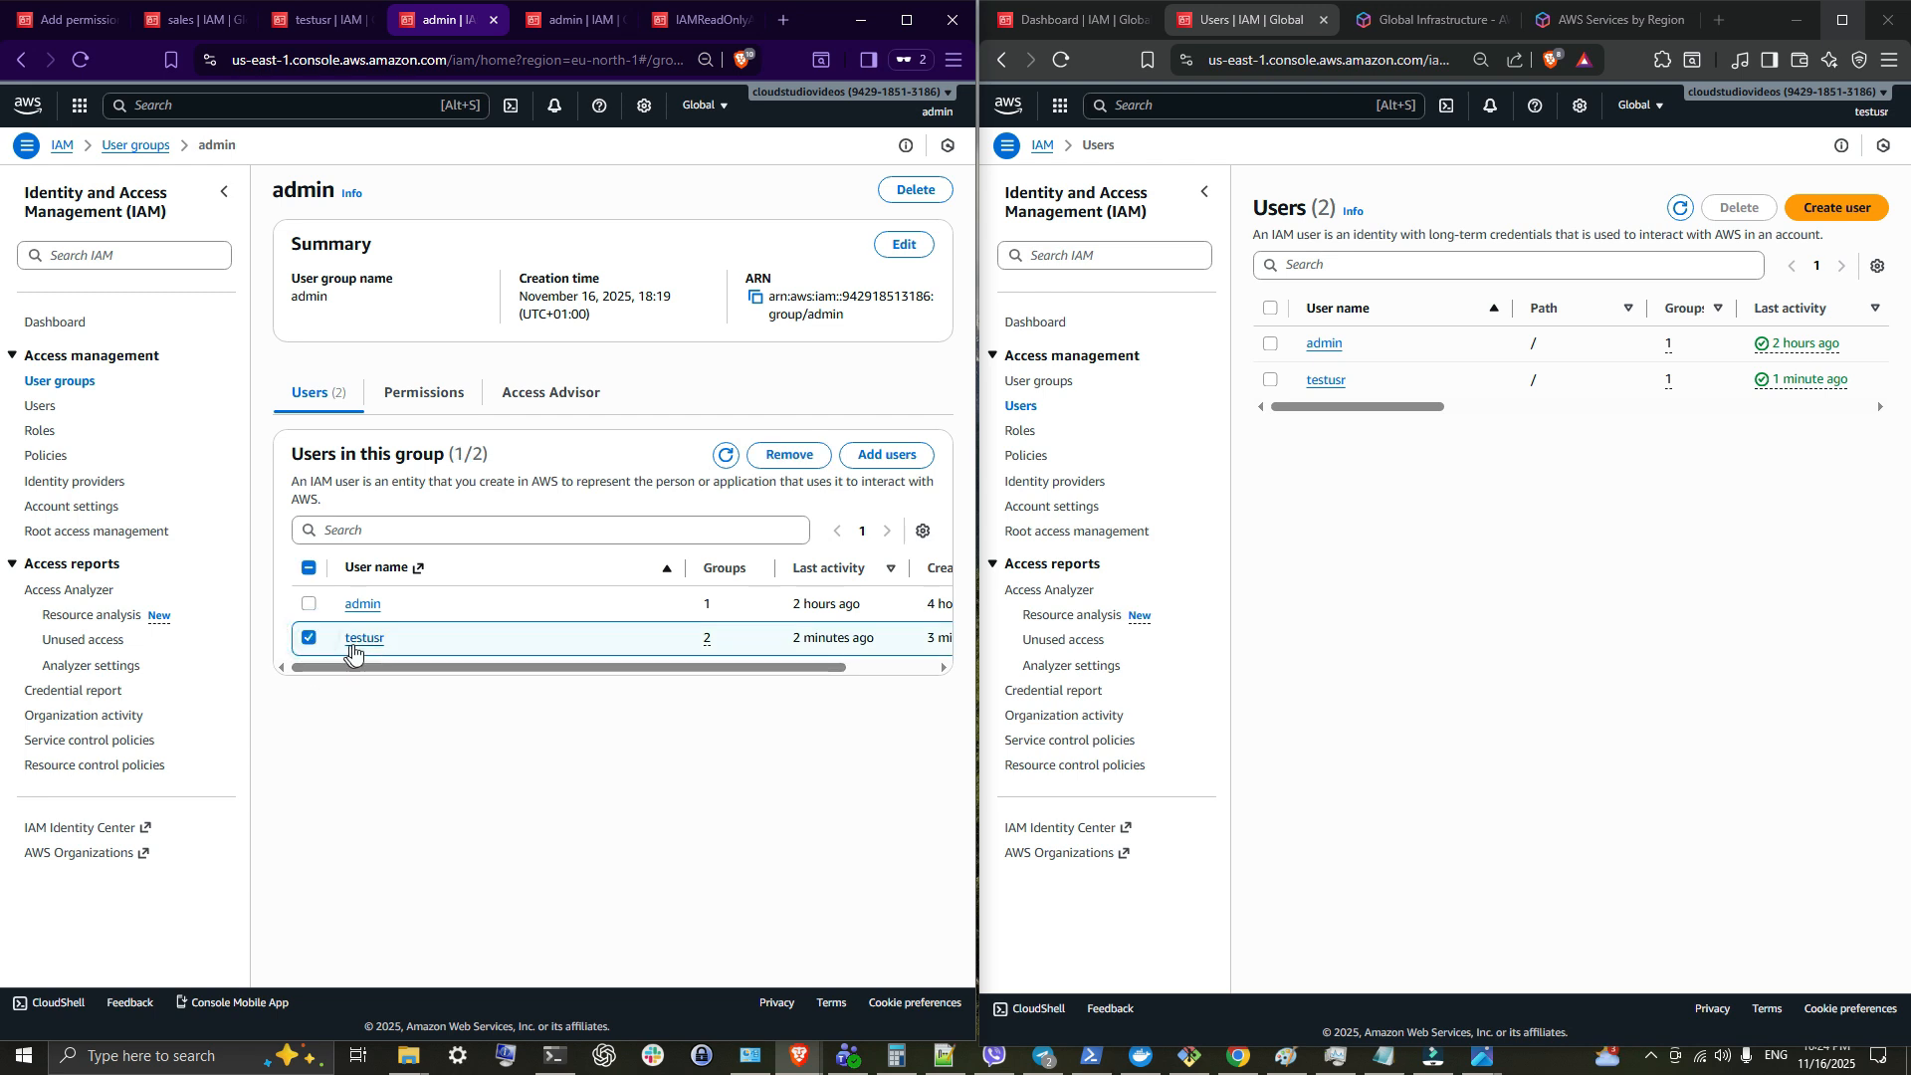
click(789, 455)
click(696, 602)
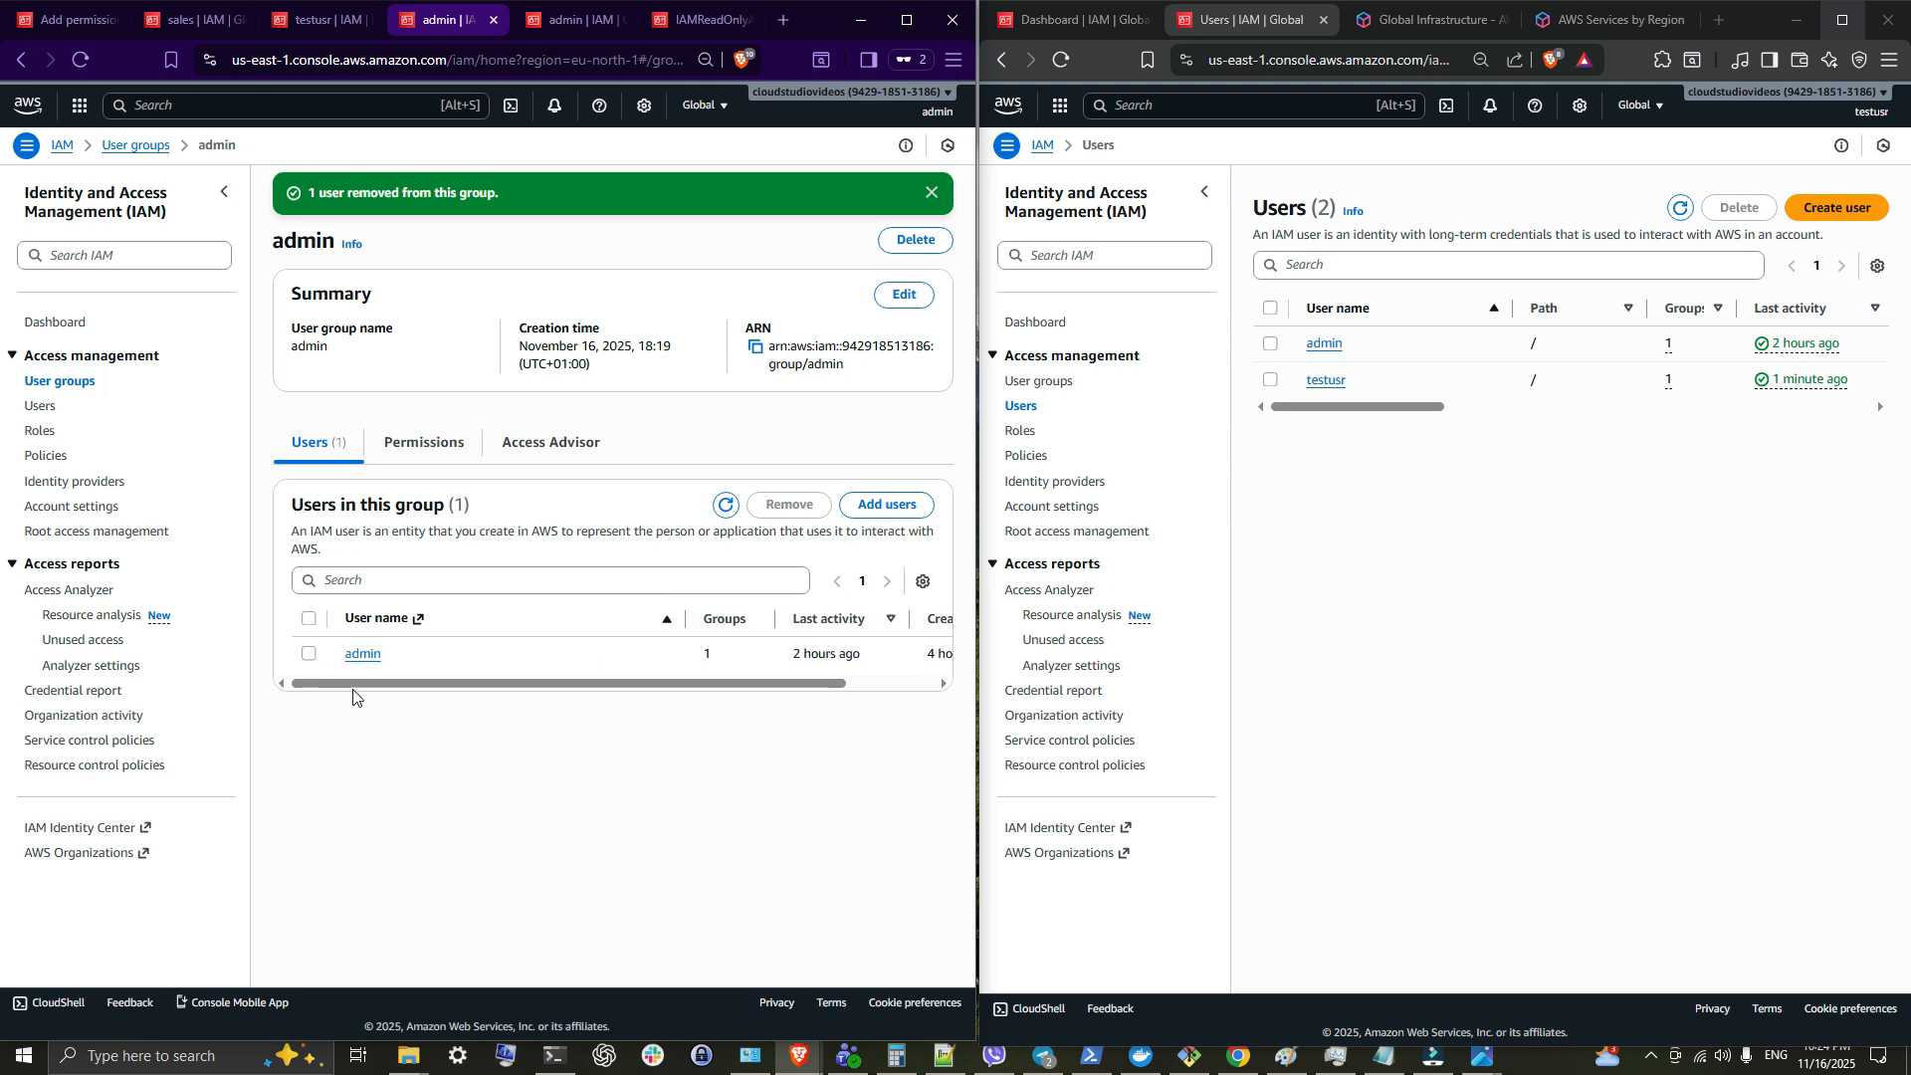
Step: In the testusr session's browser window, reload the users list, then check the user creation form and cancel it
click(1438, 617)
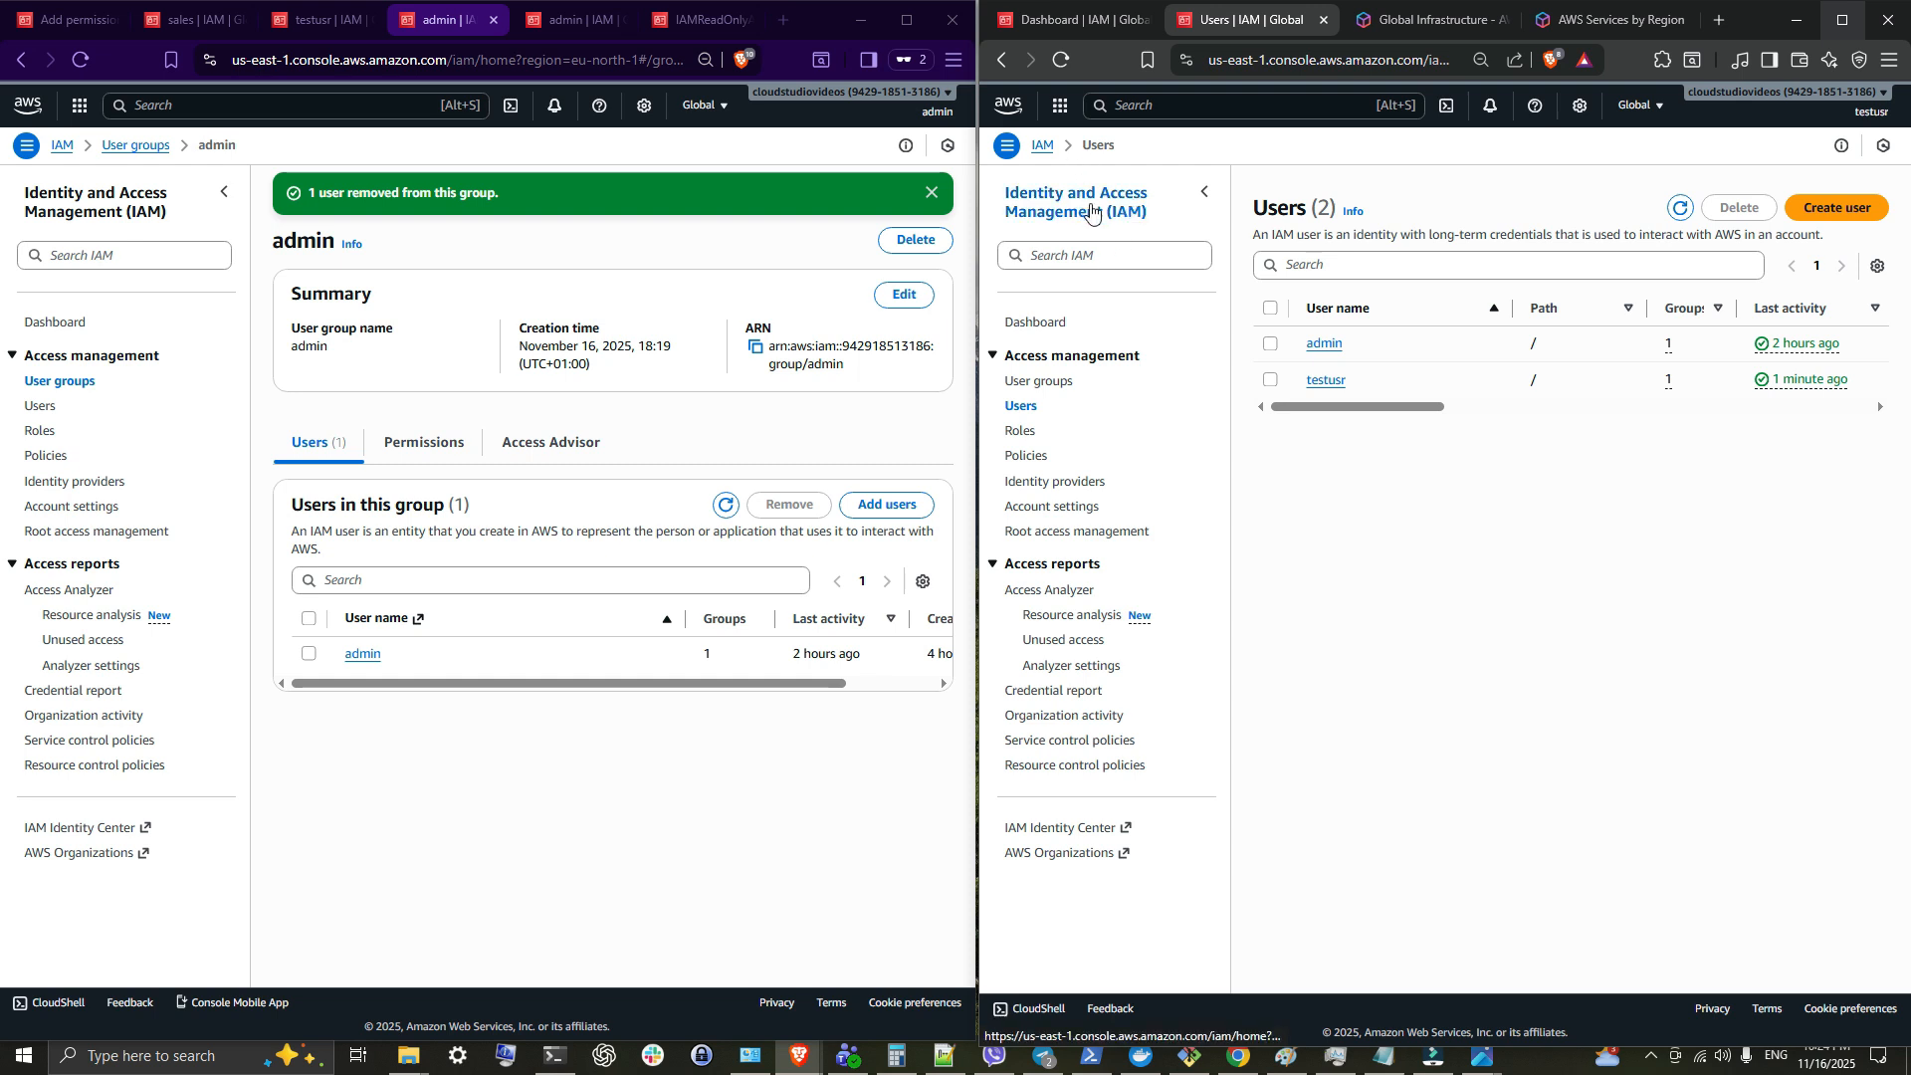
click(1061, 60)
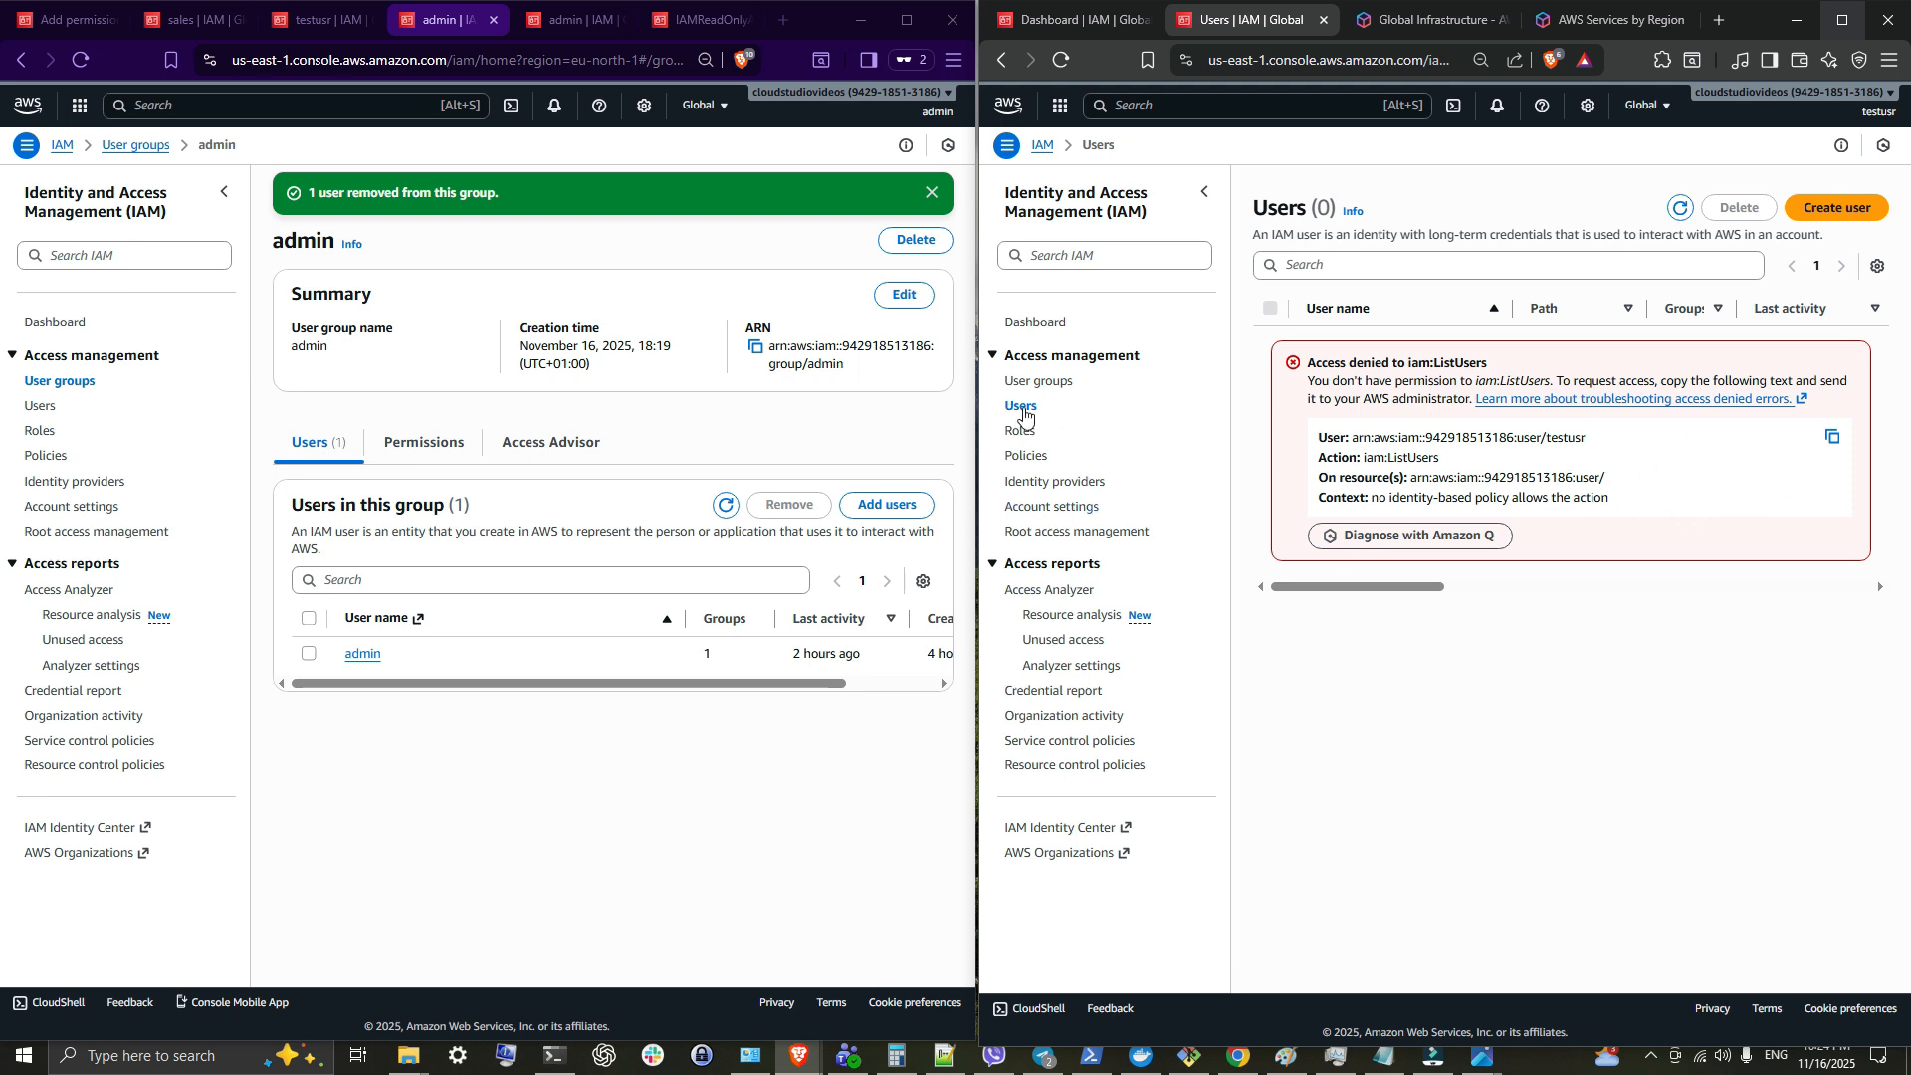
click(1833, 213)
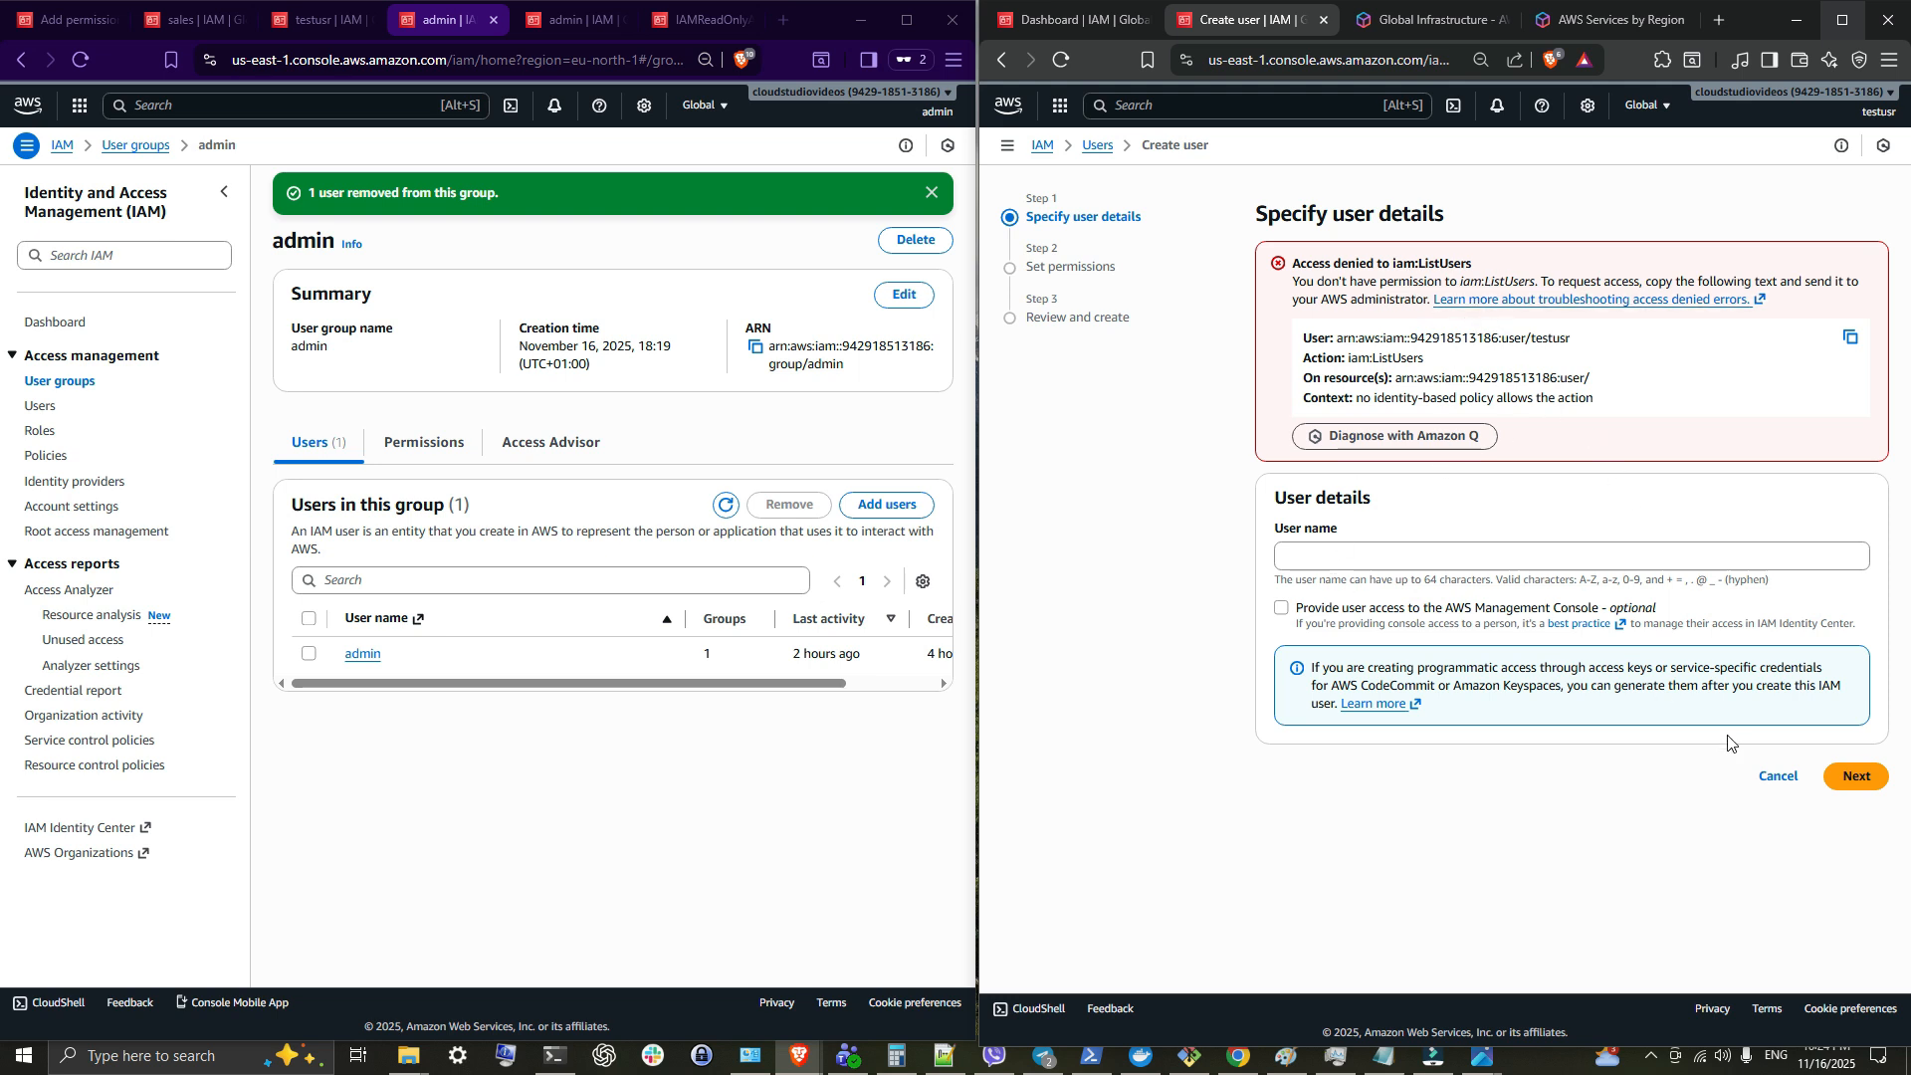
click(1777, 776)
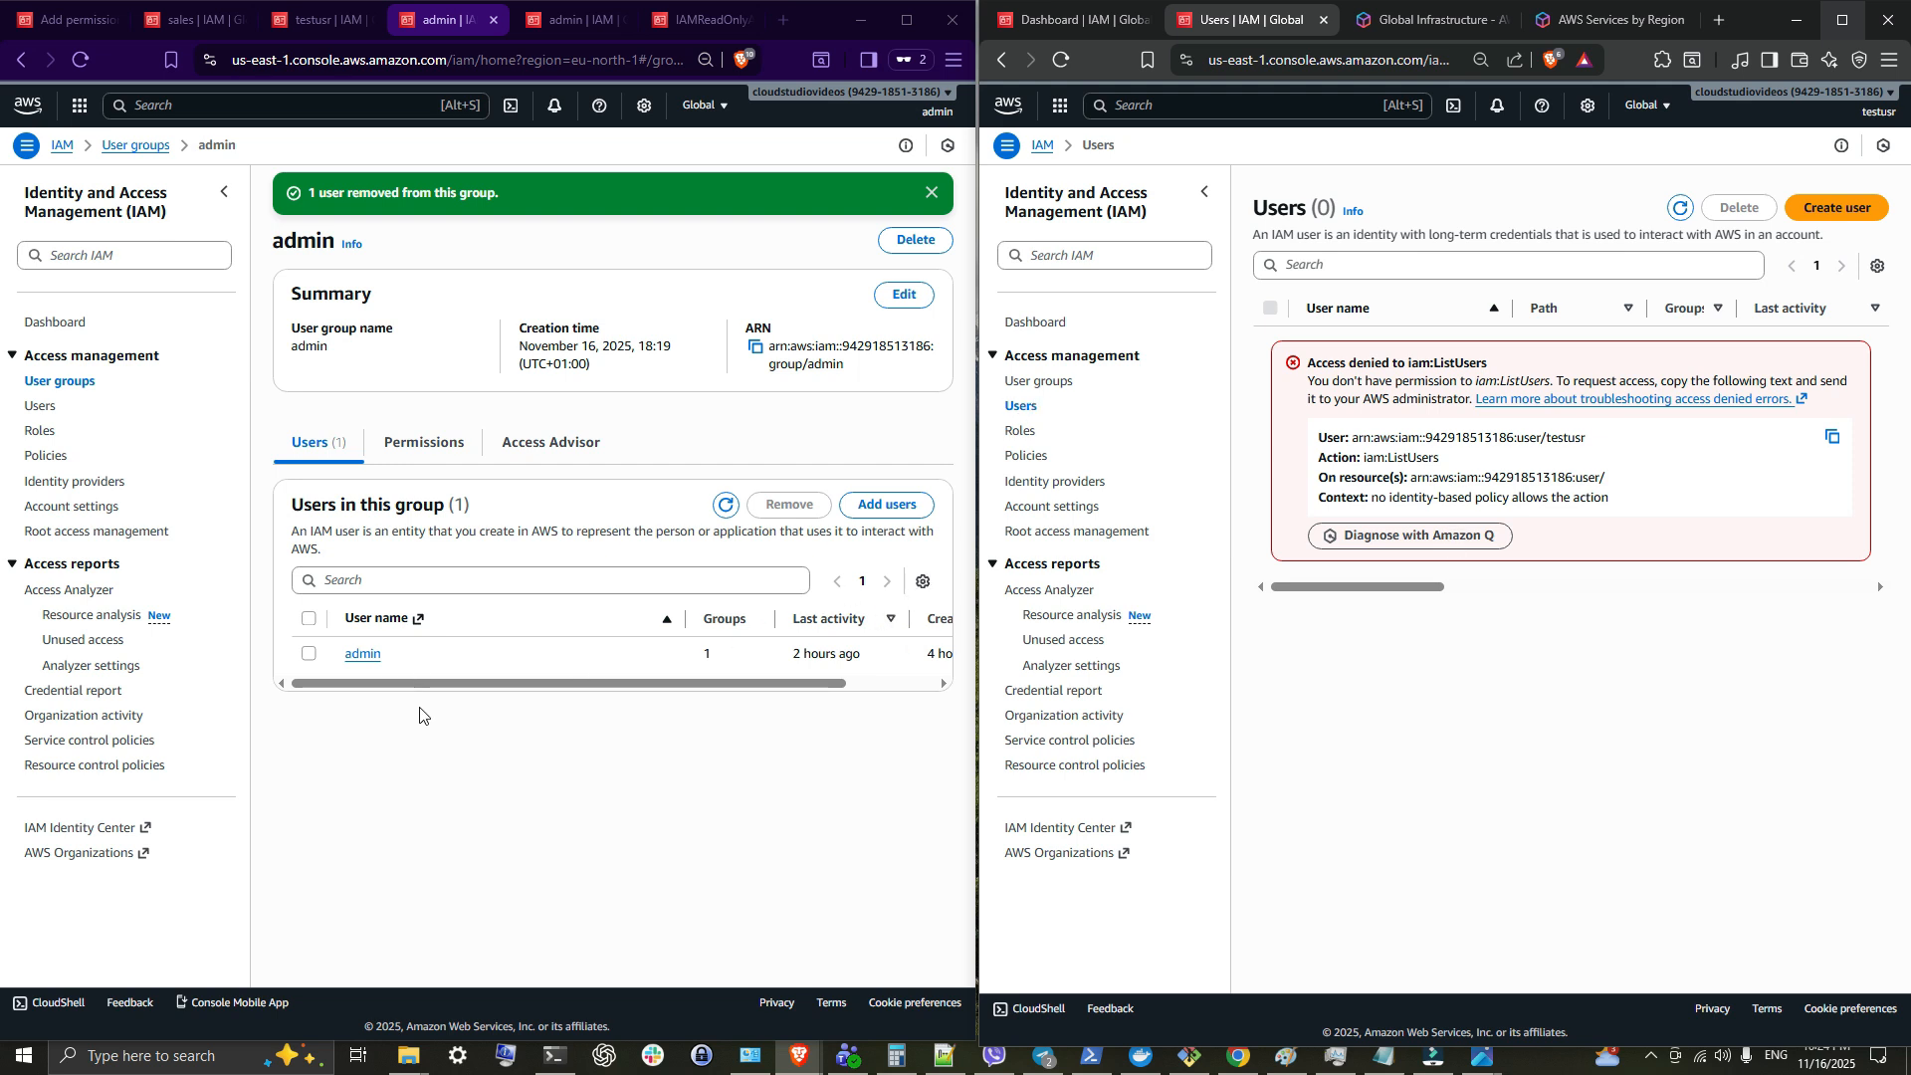
Step: In the admin session's browser window, open testusr's details page from the users list
click(546, 774)
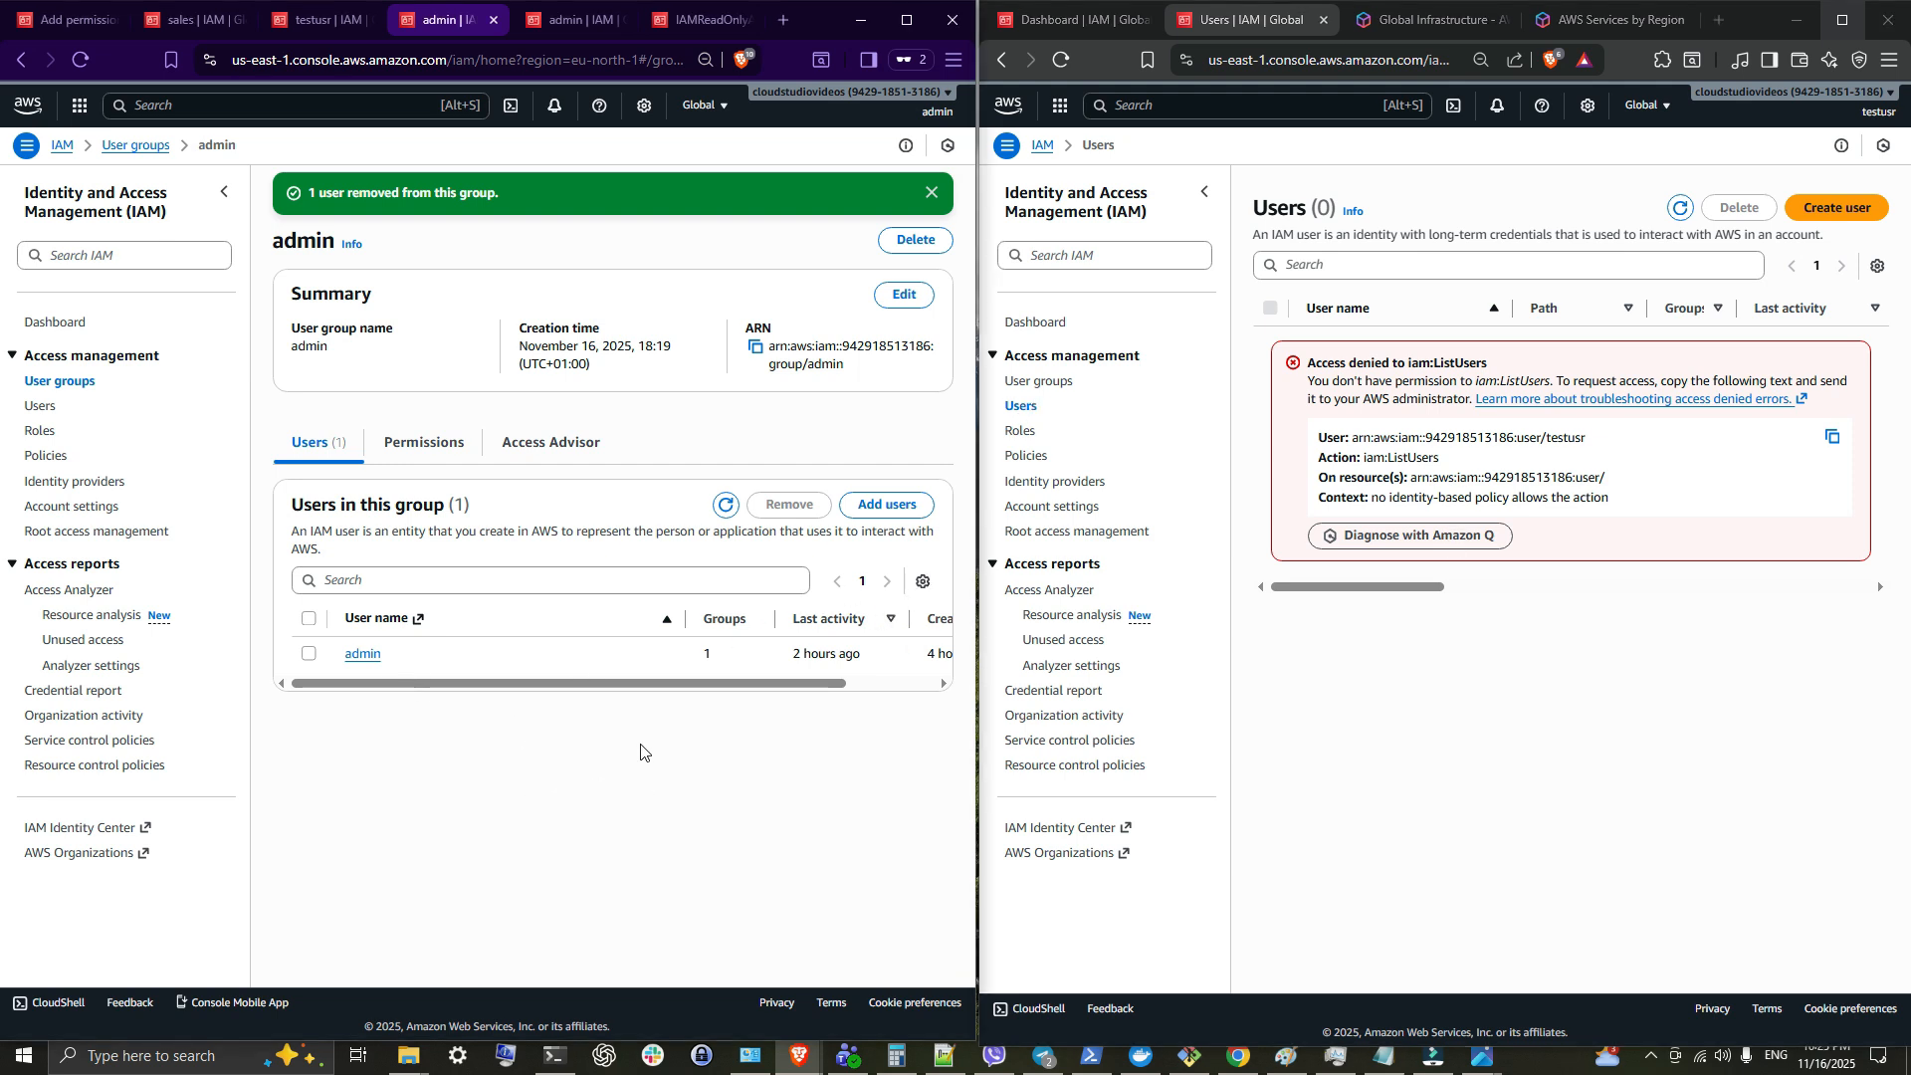
click(39, 408)
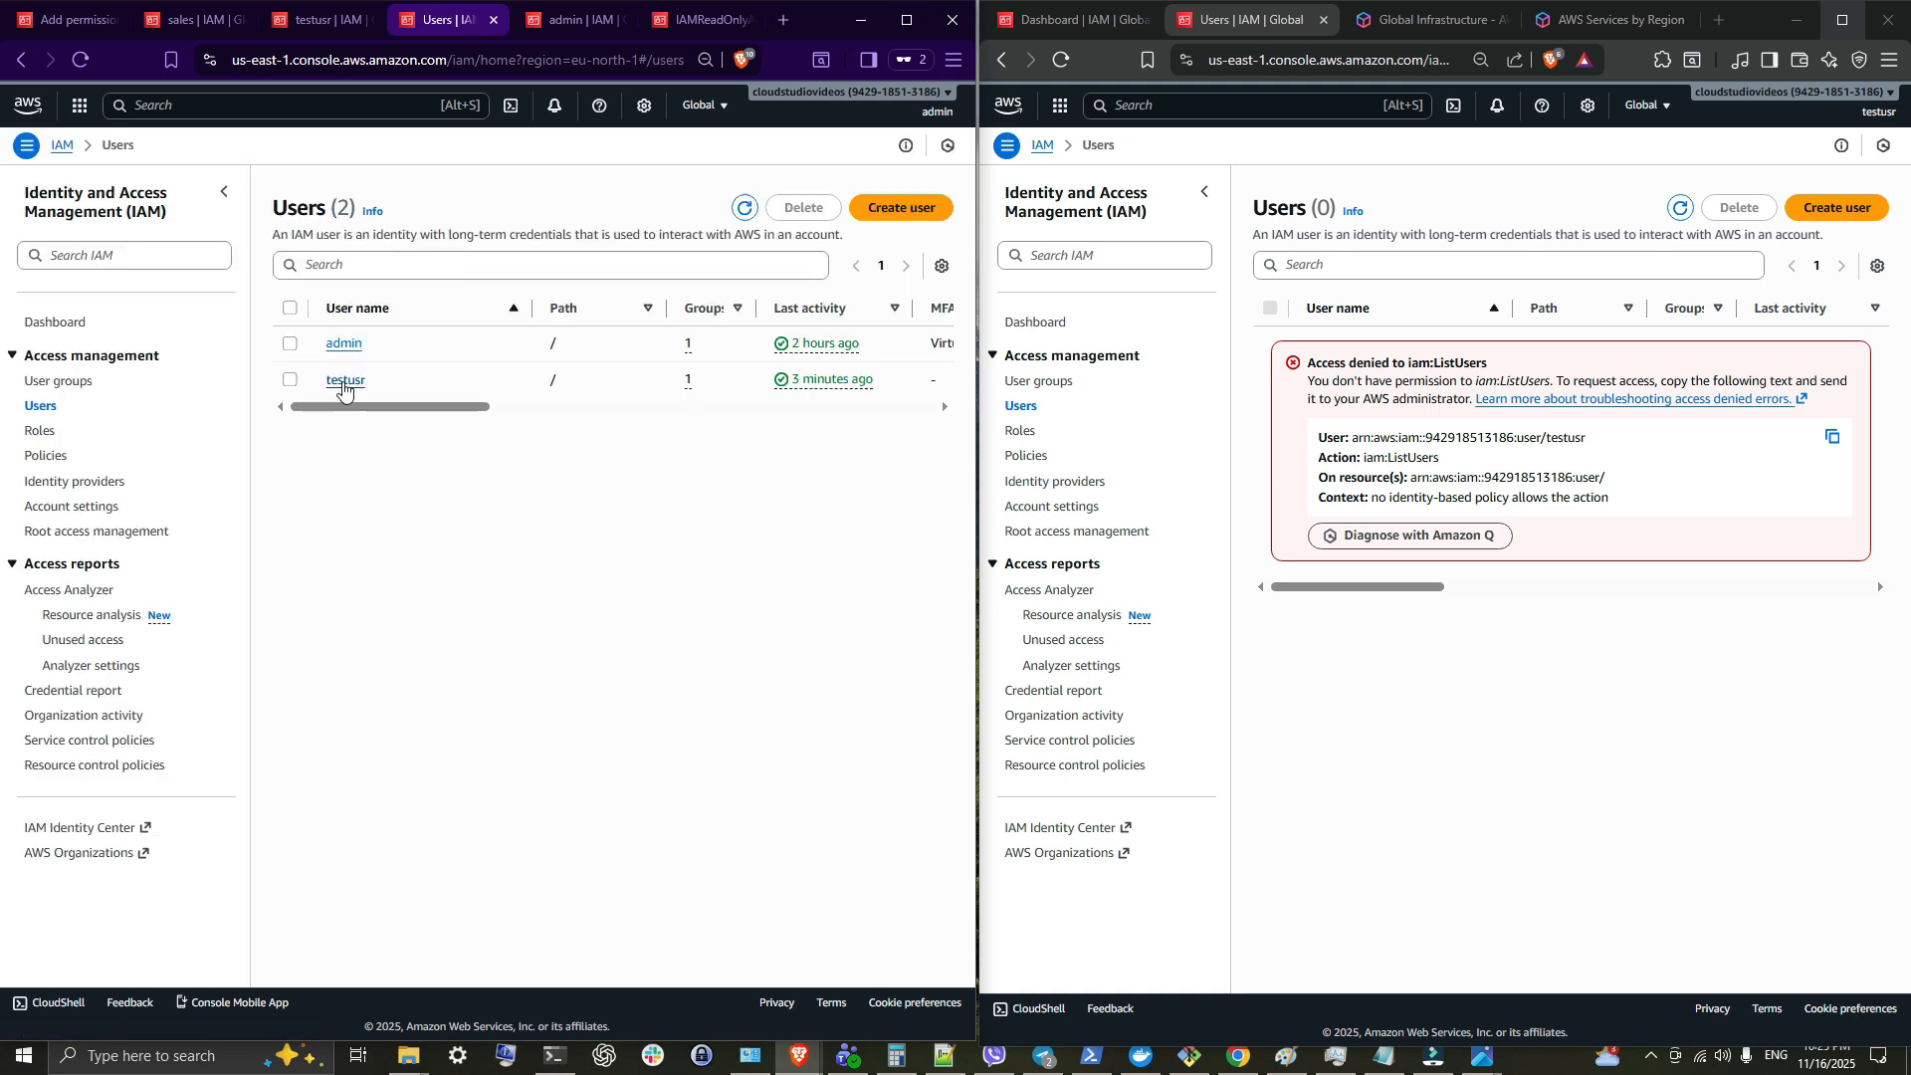
click(345, 381)
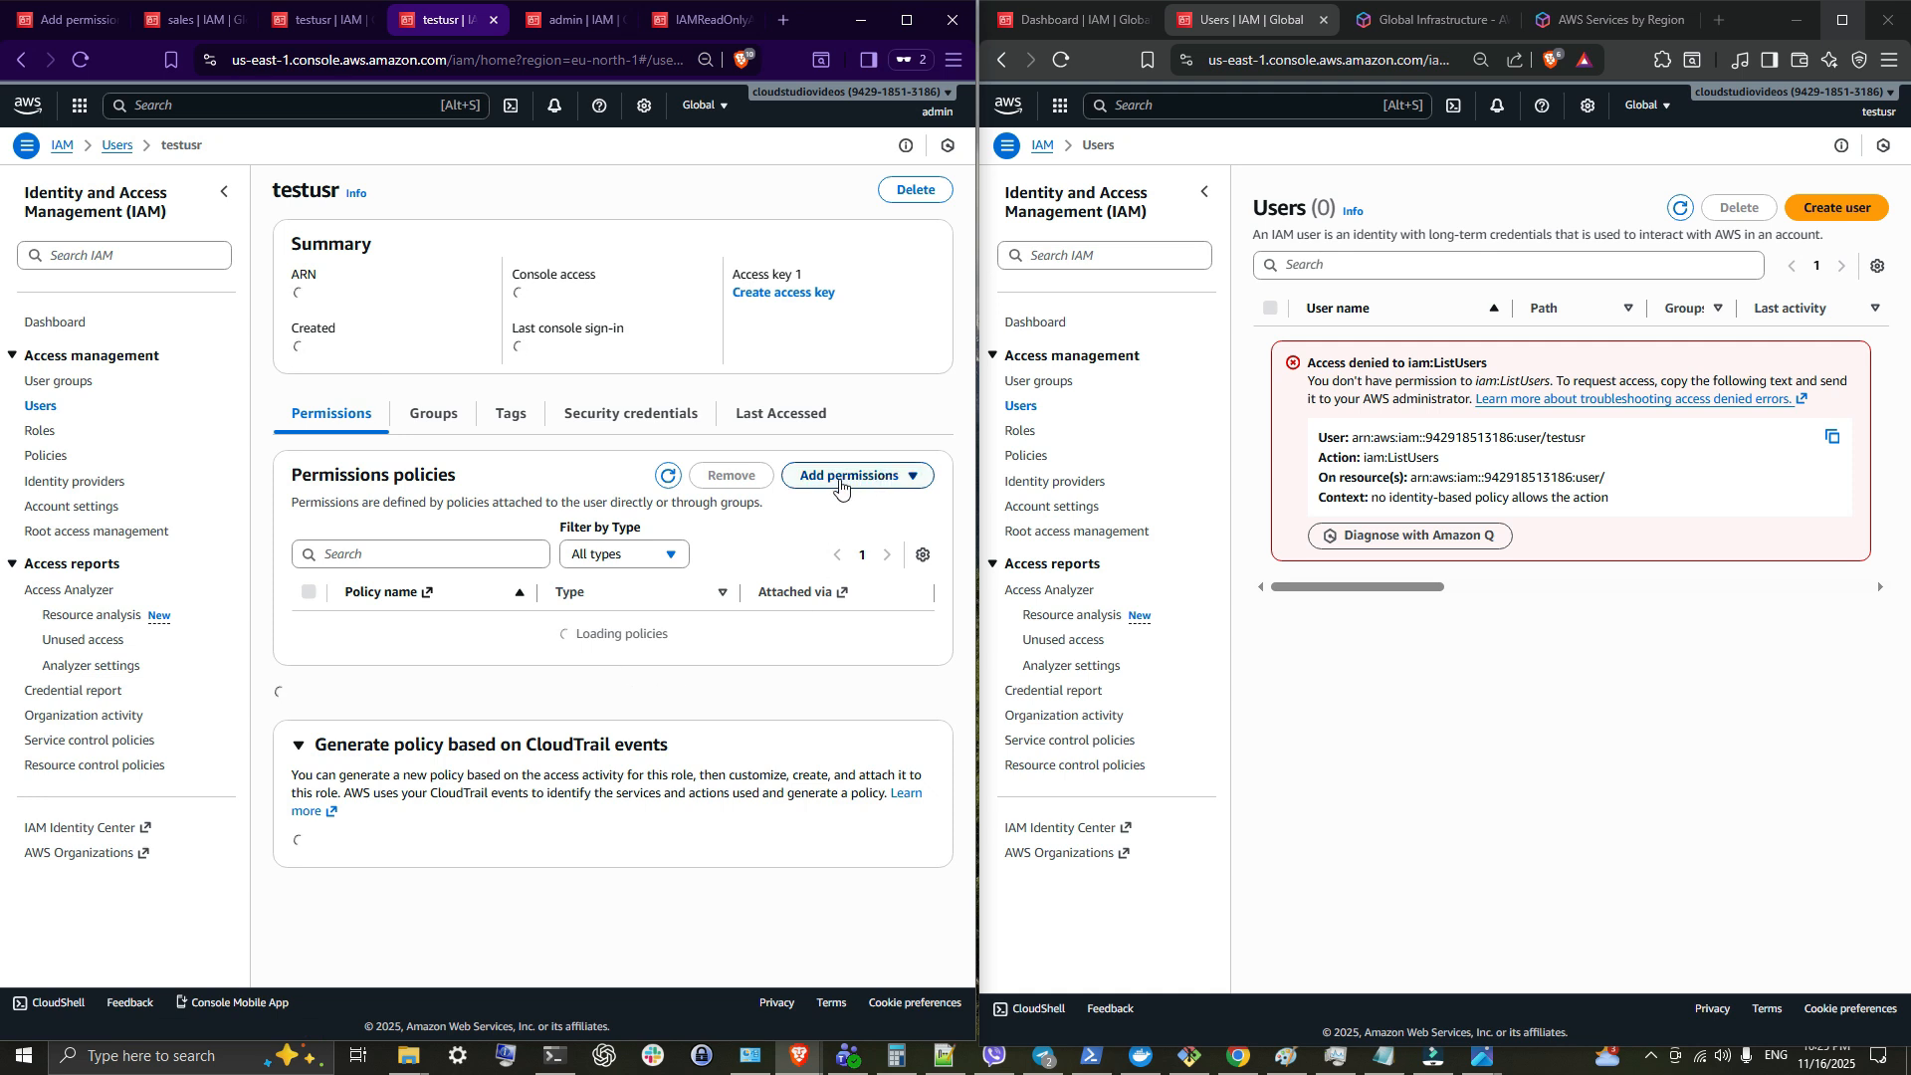
Step: Attach the IAMReadOnlyAccess policy directly to testusr
click(851, 513)
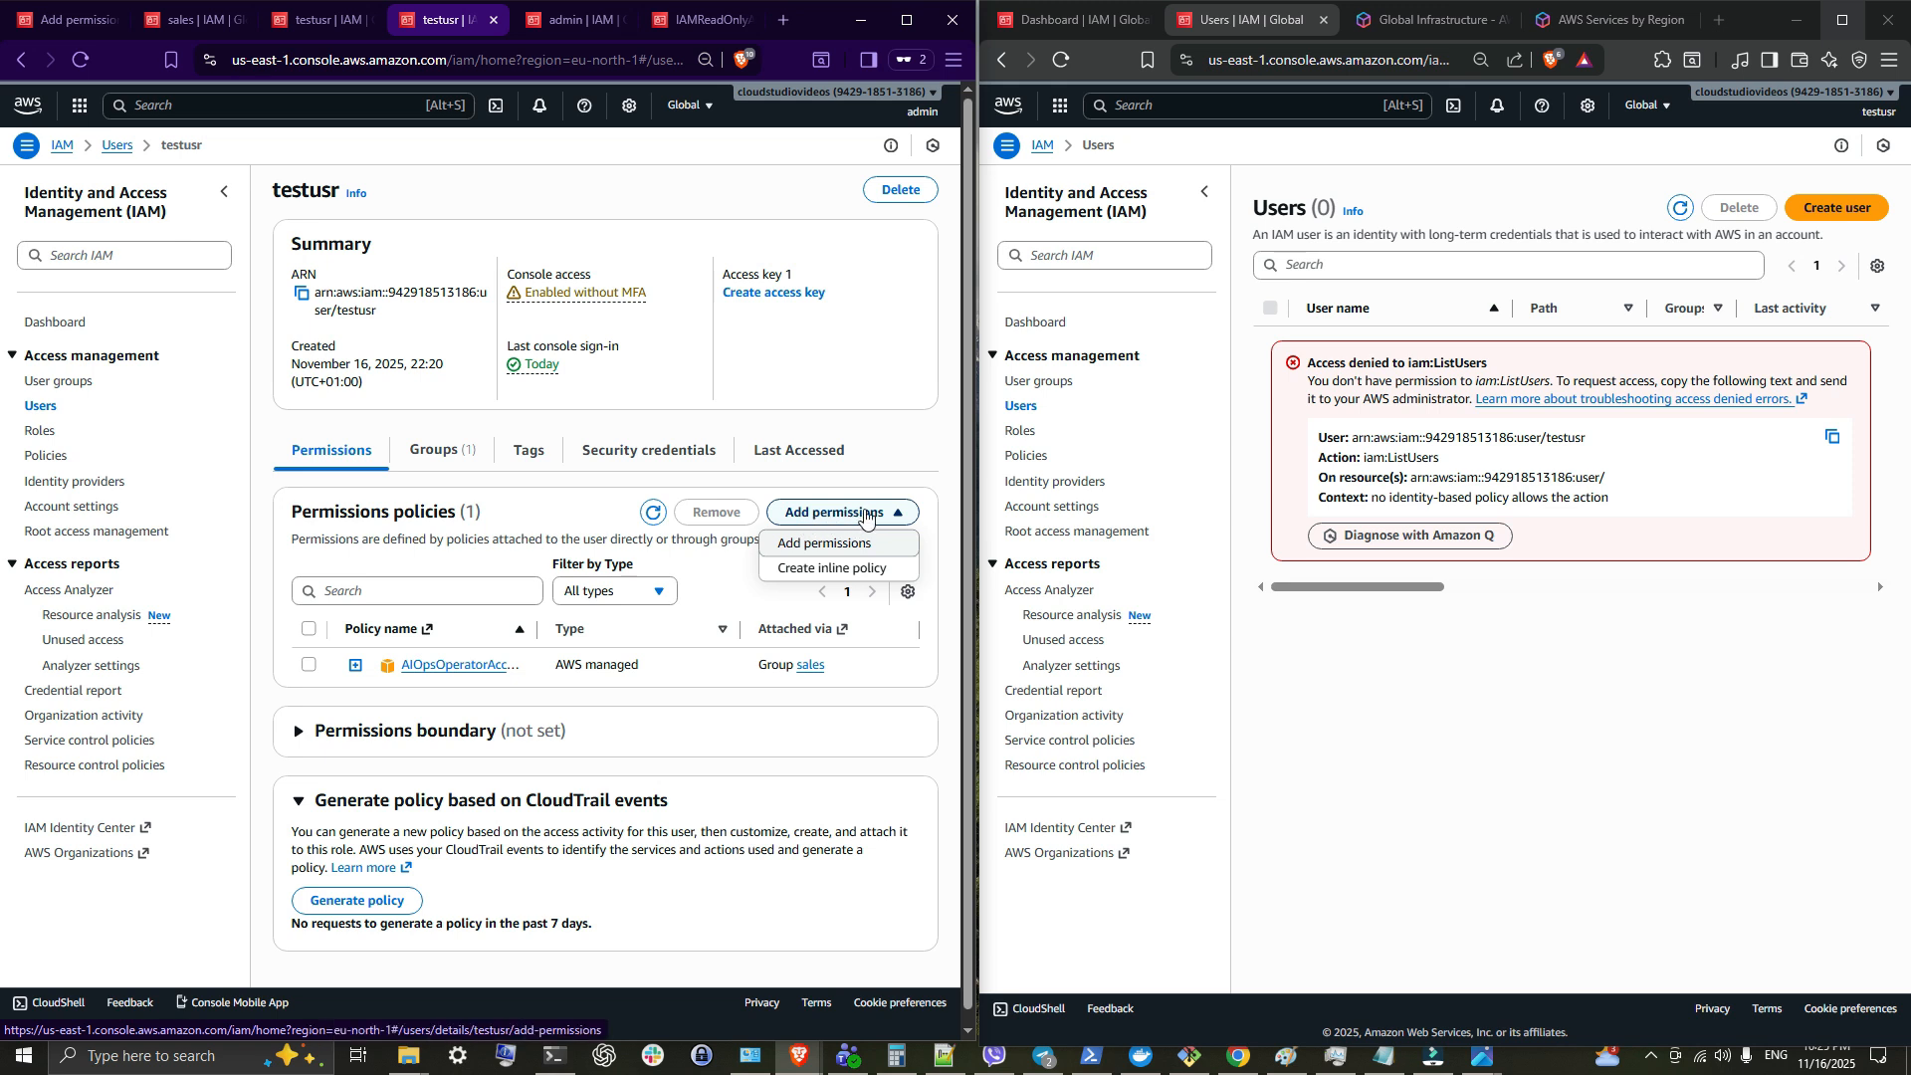
click(828, 543)
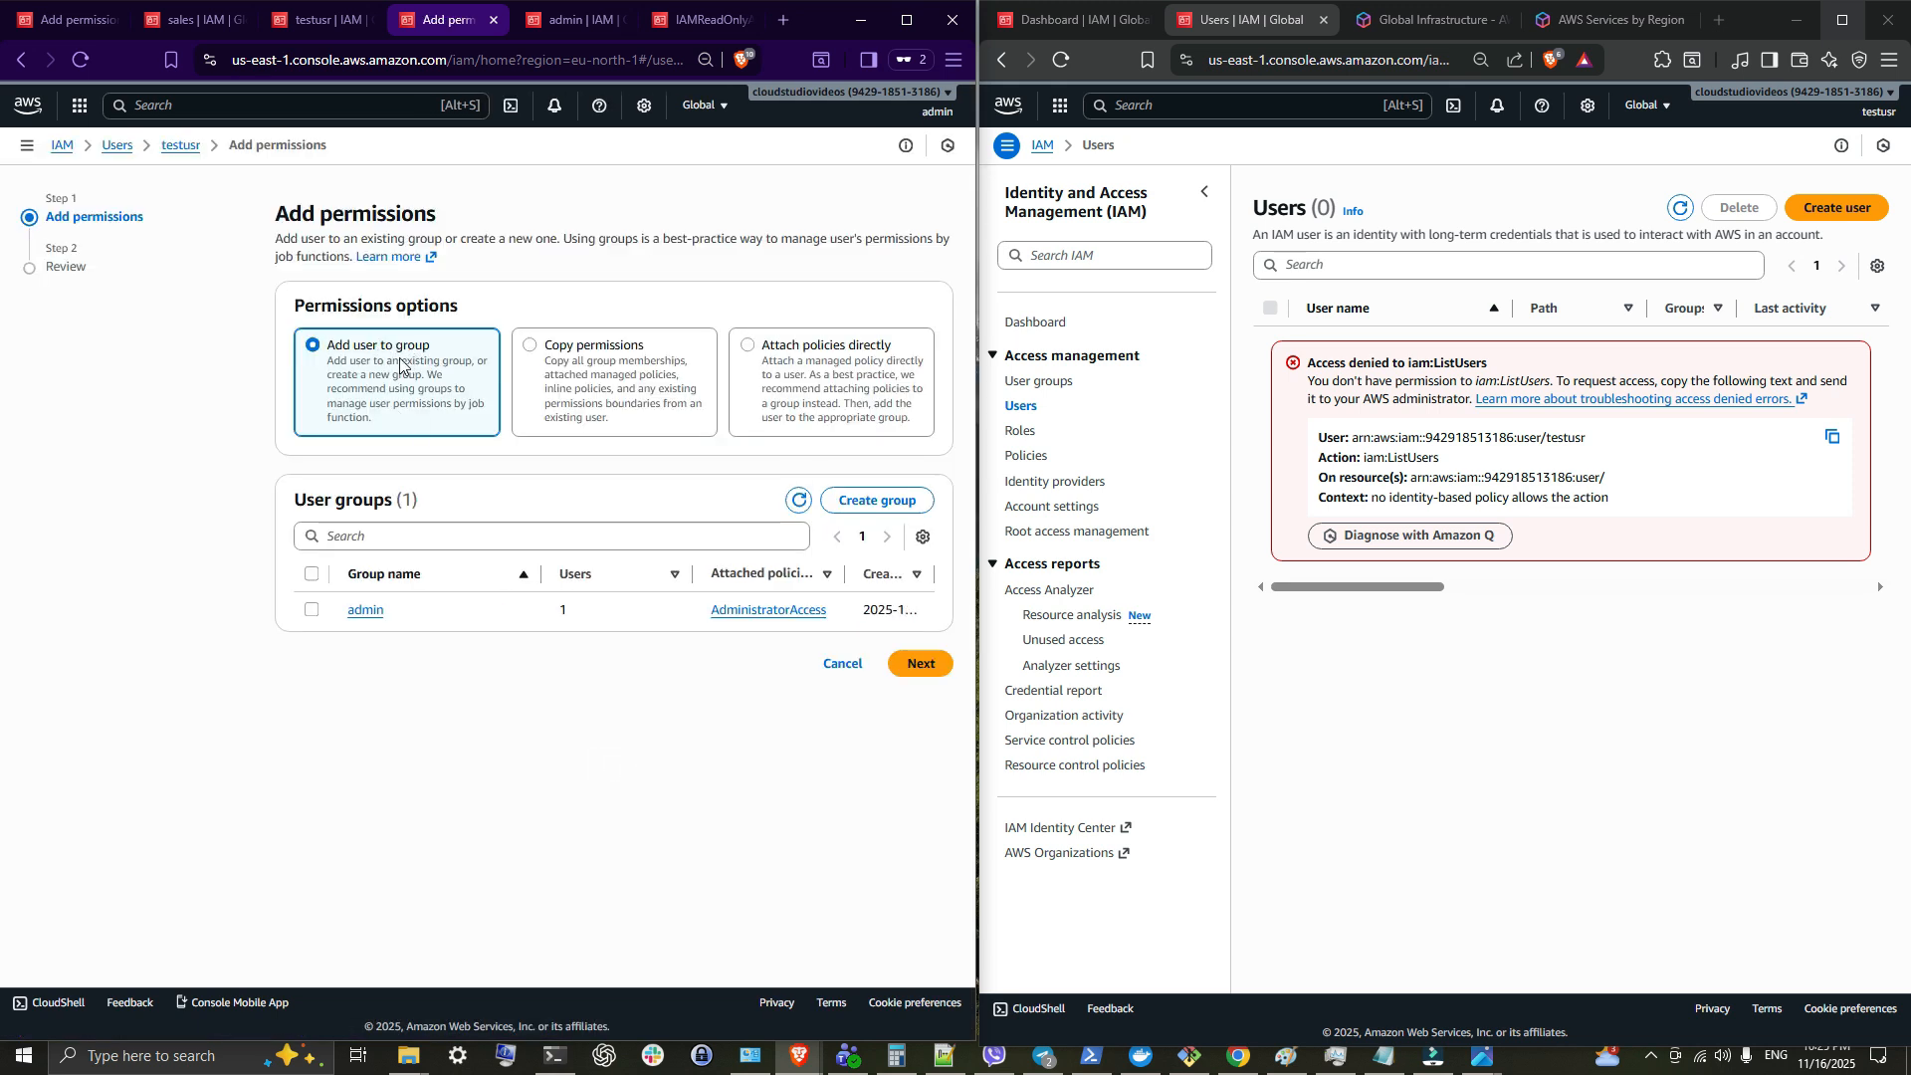
click(764, 355)
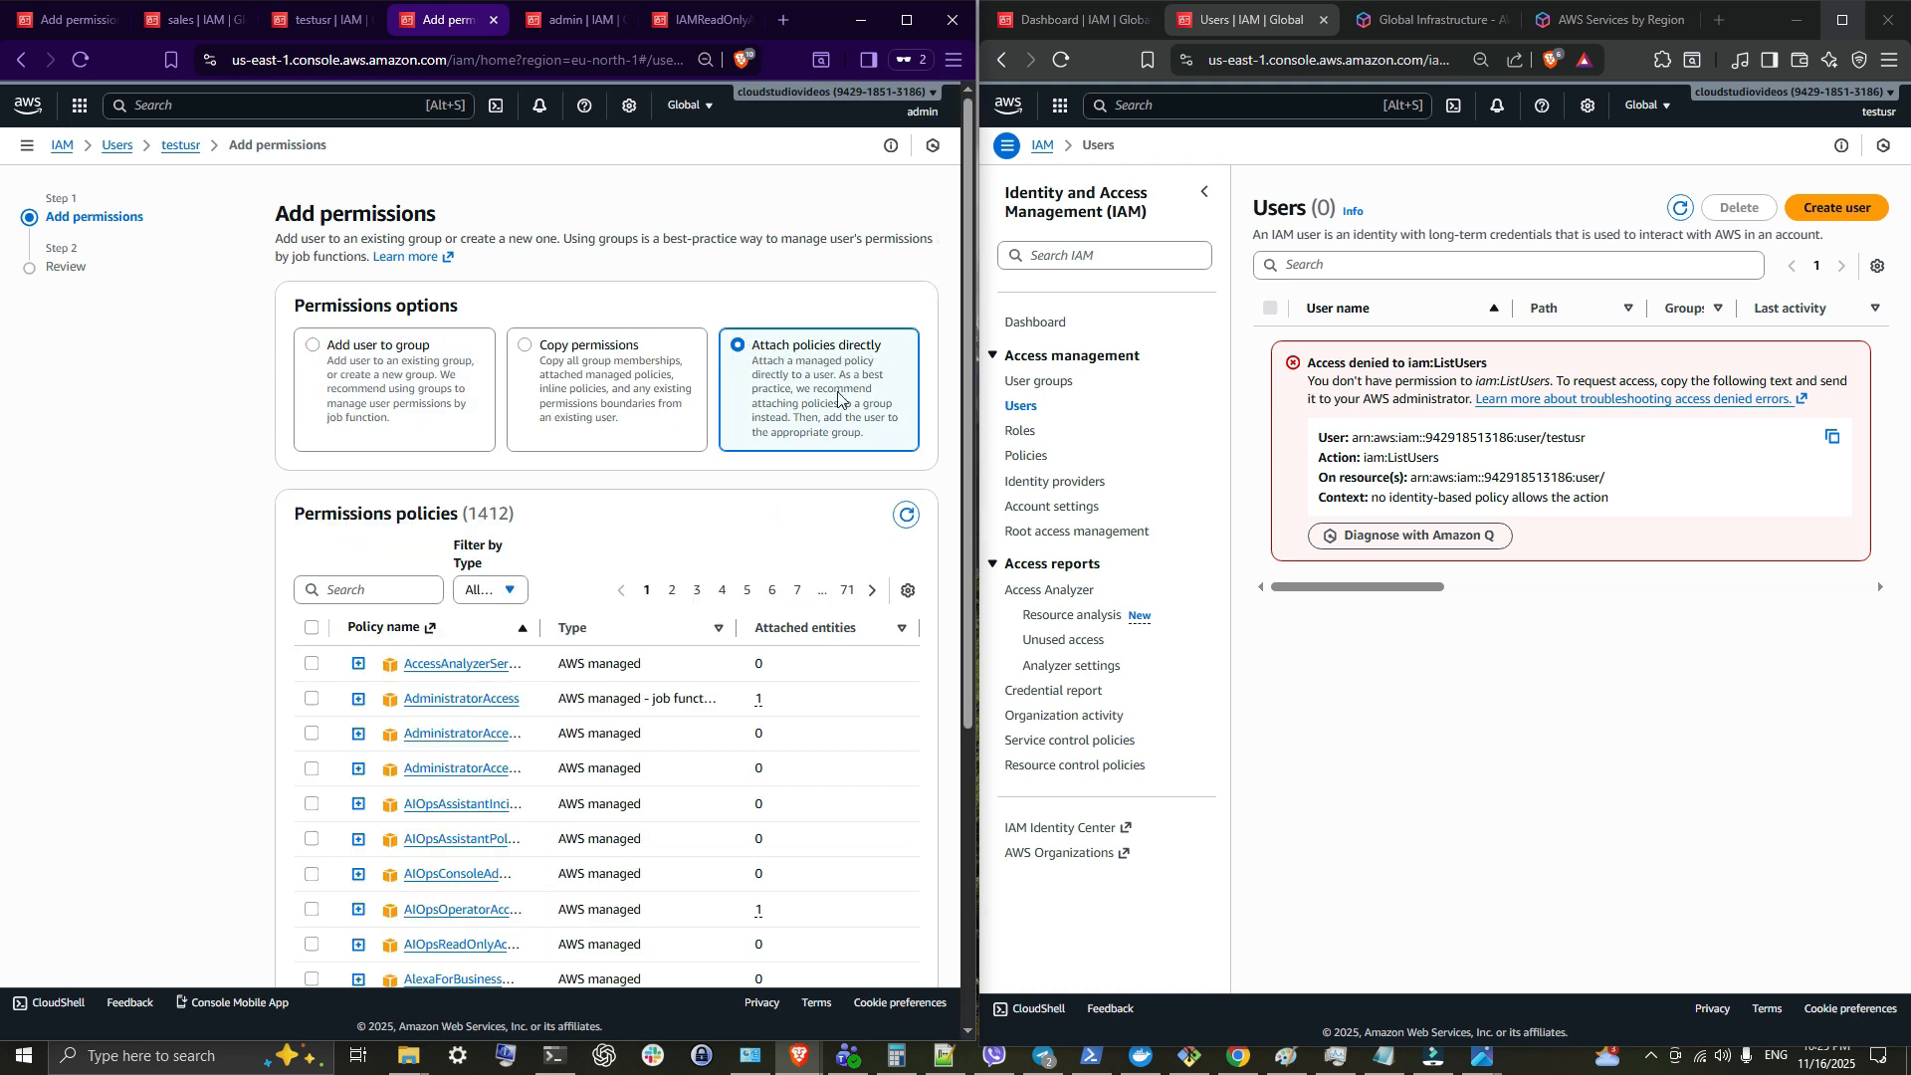
double_click(542, 636)
click(388, 590)
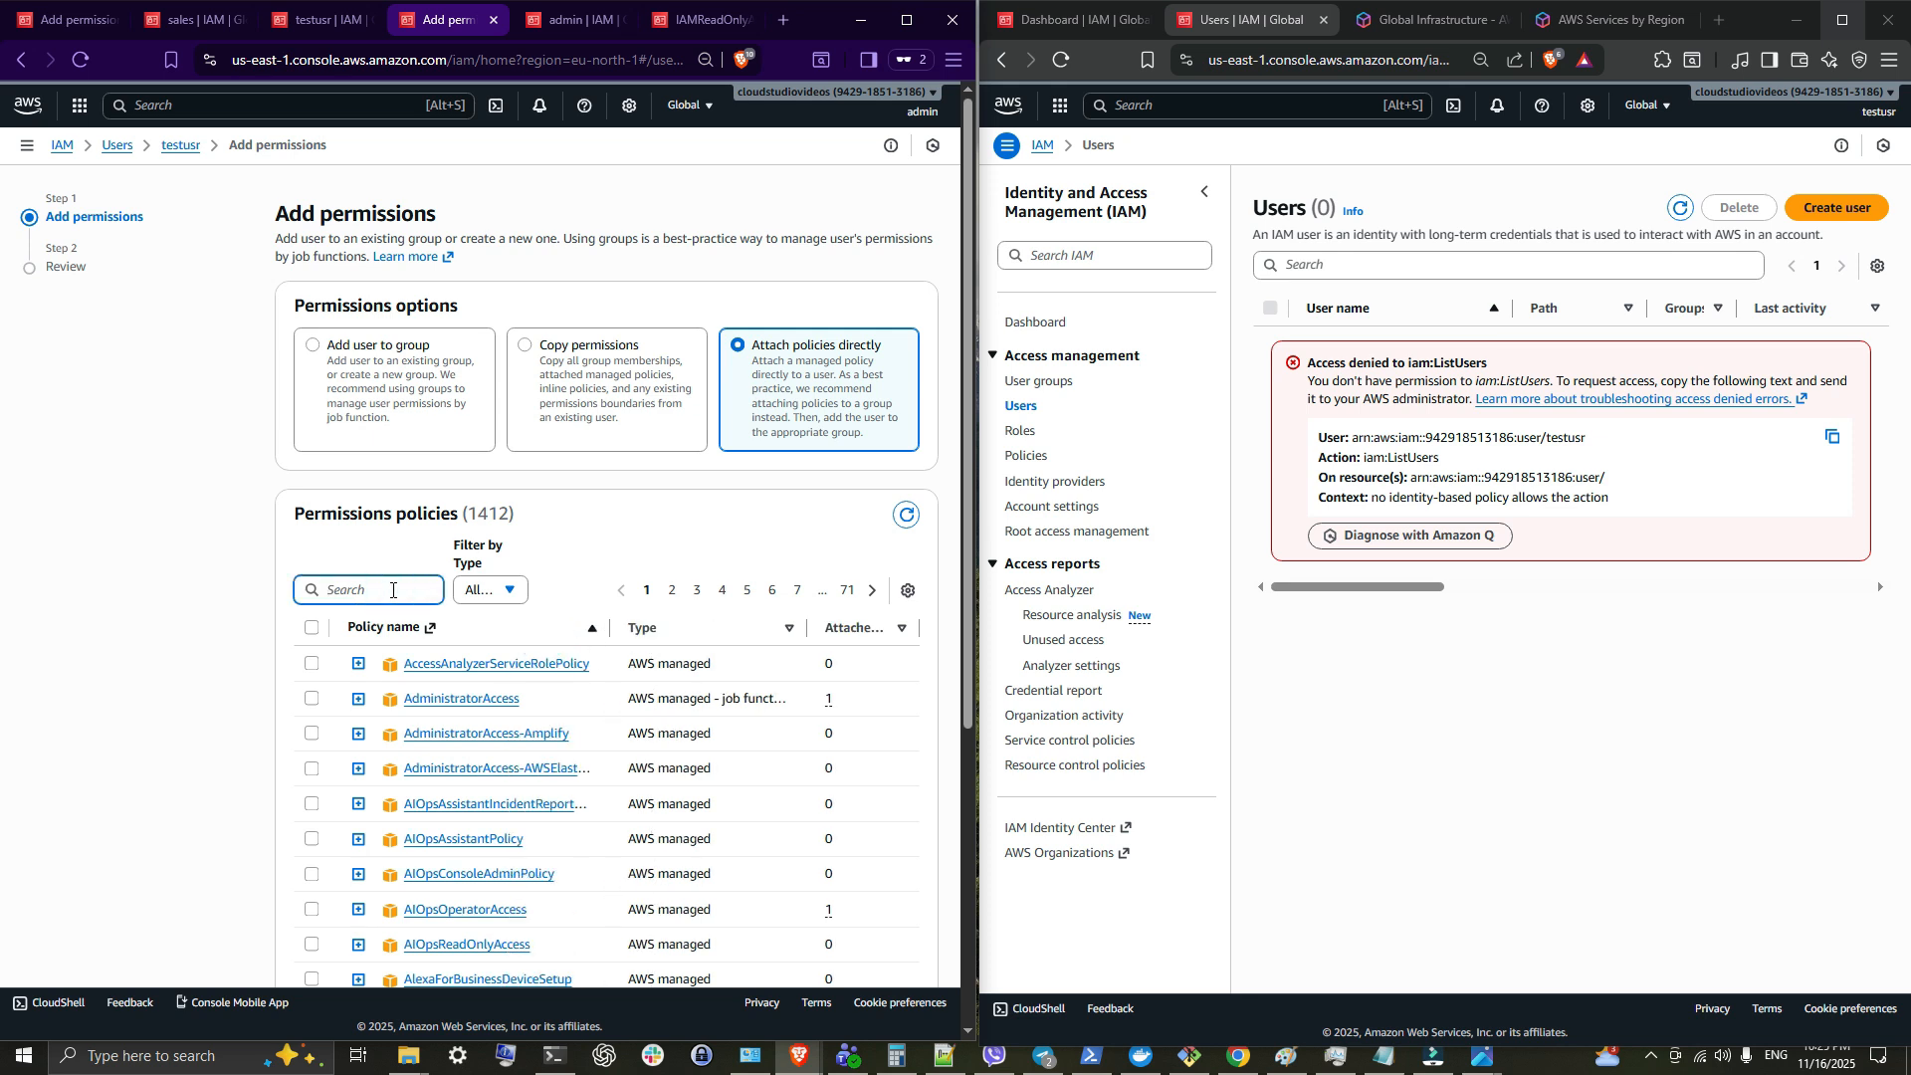
text(iamre)
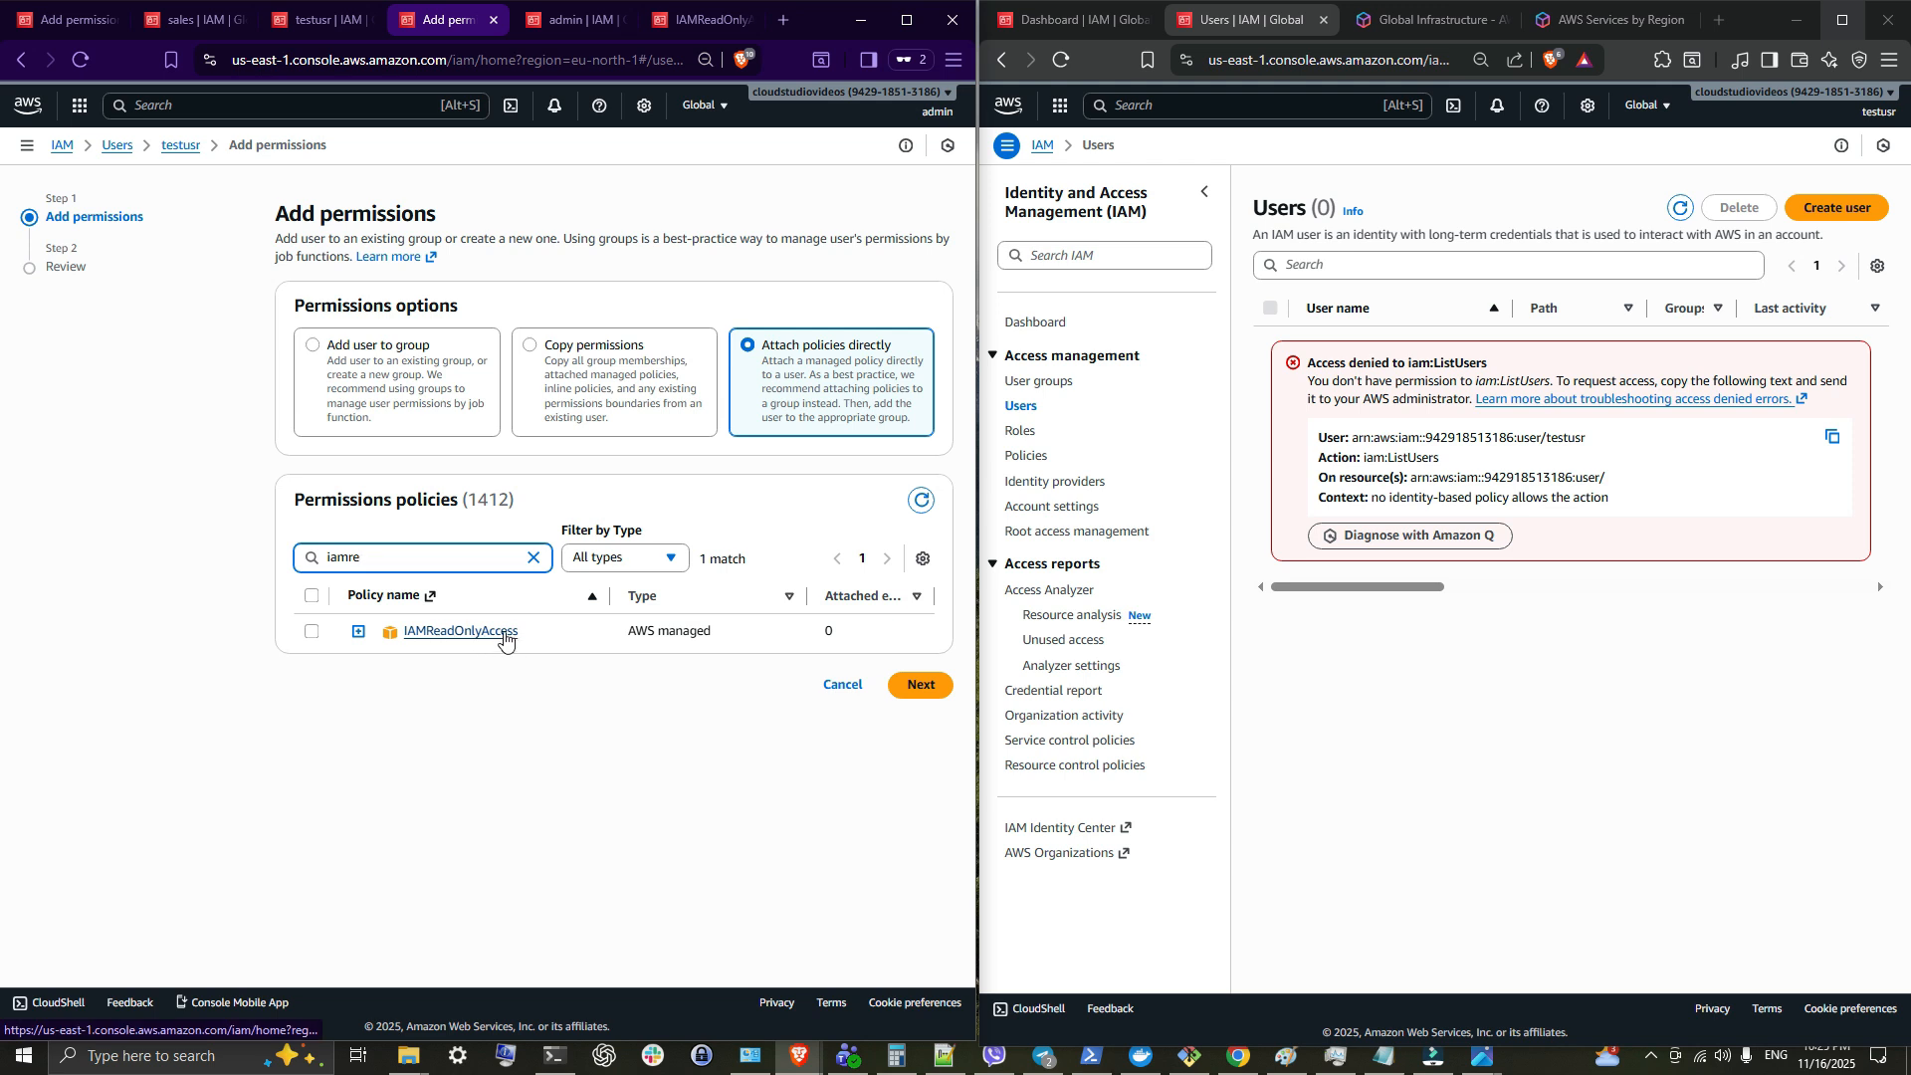
click(312, 631)
click(909, 684)
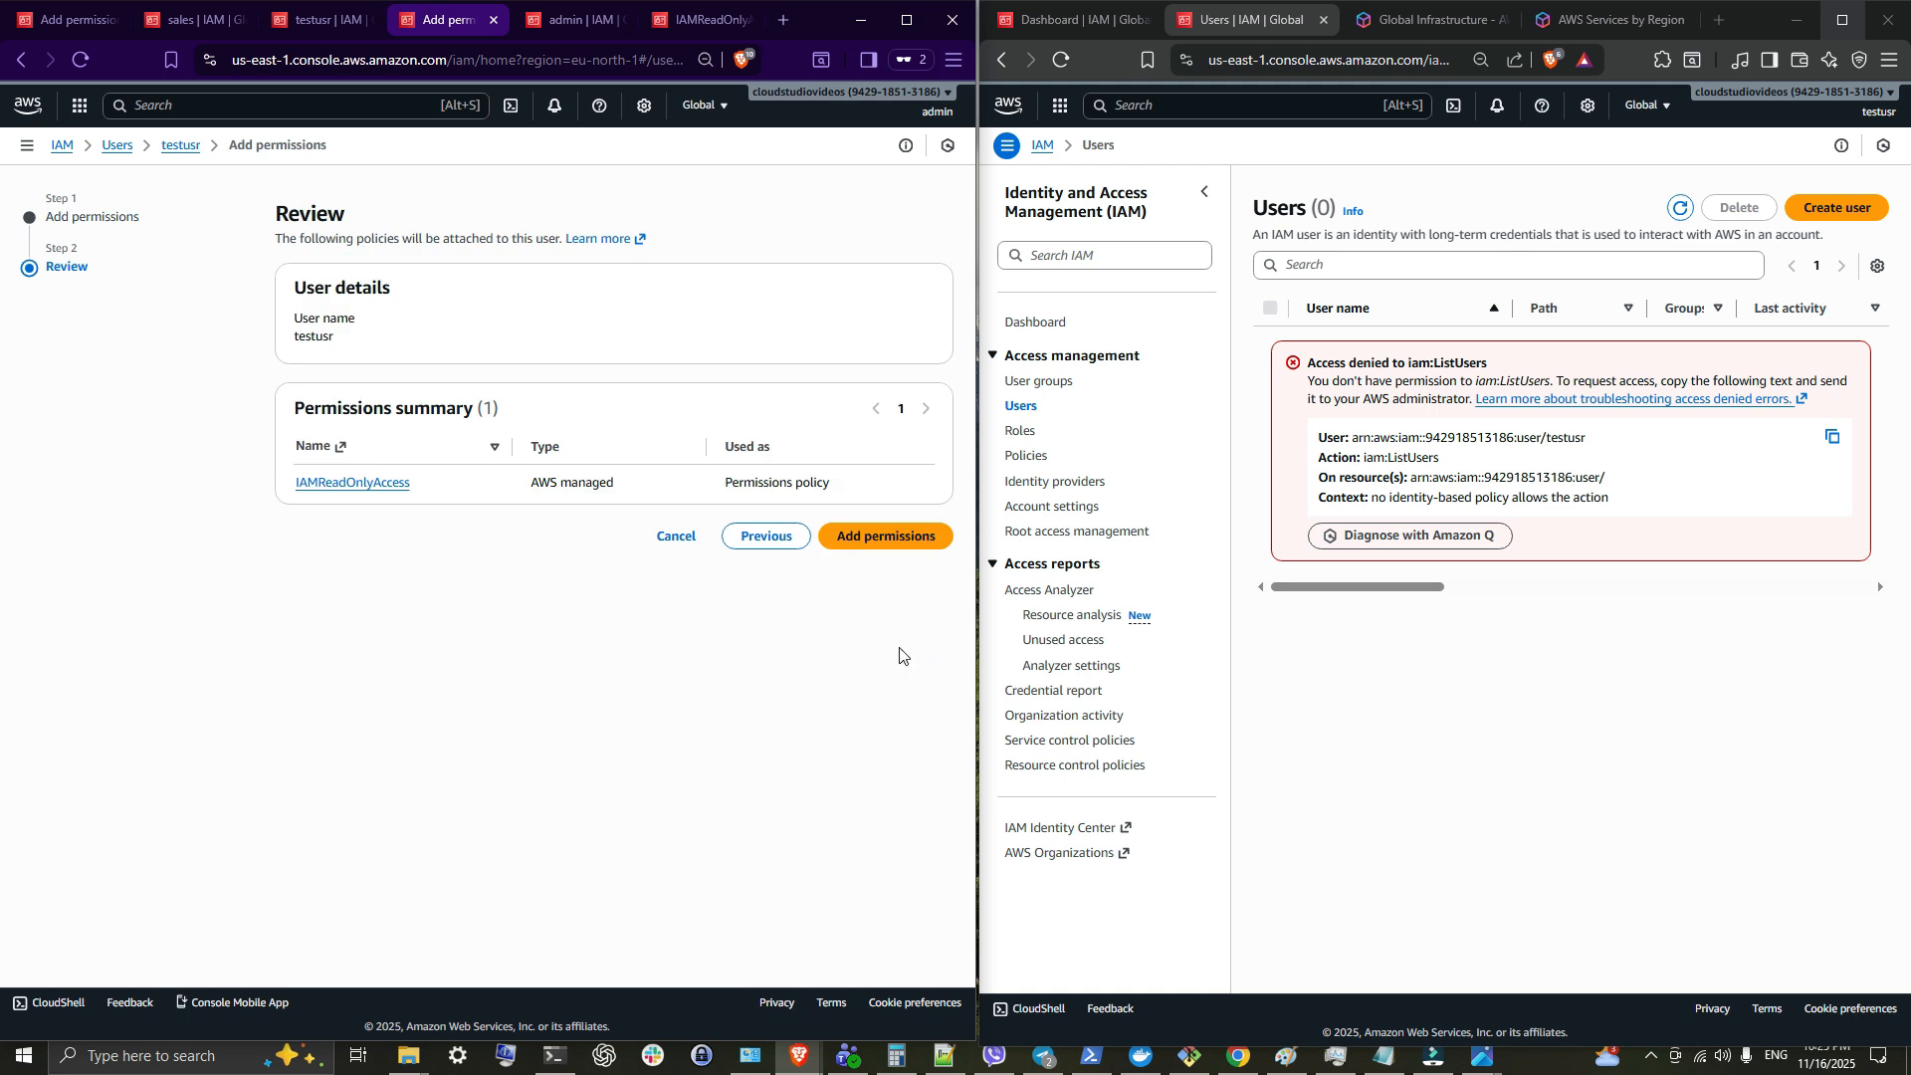
click(886, 538)
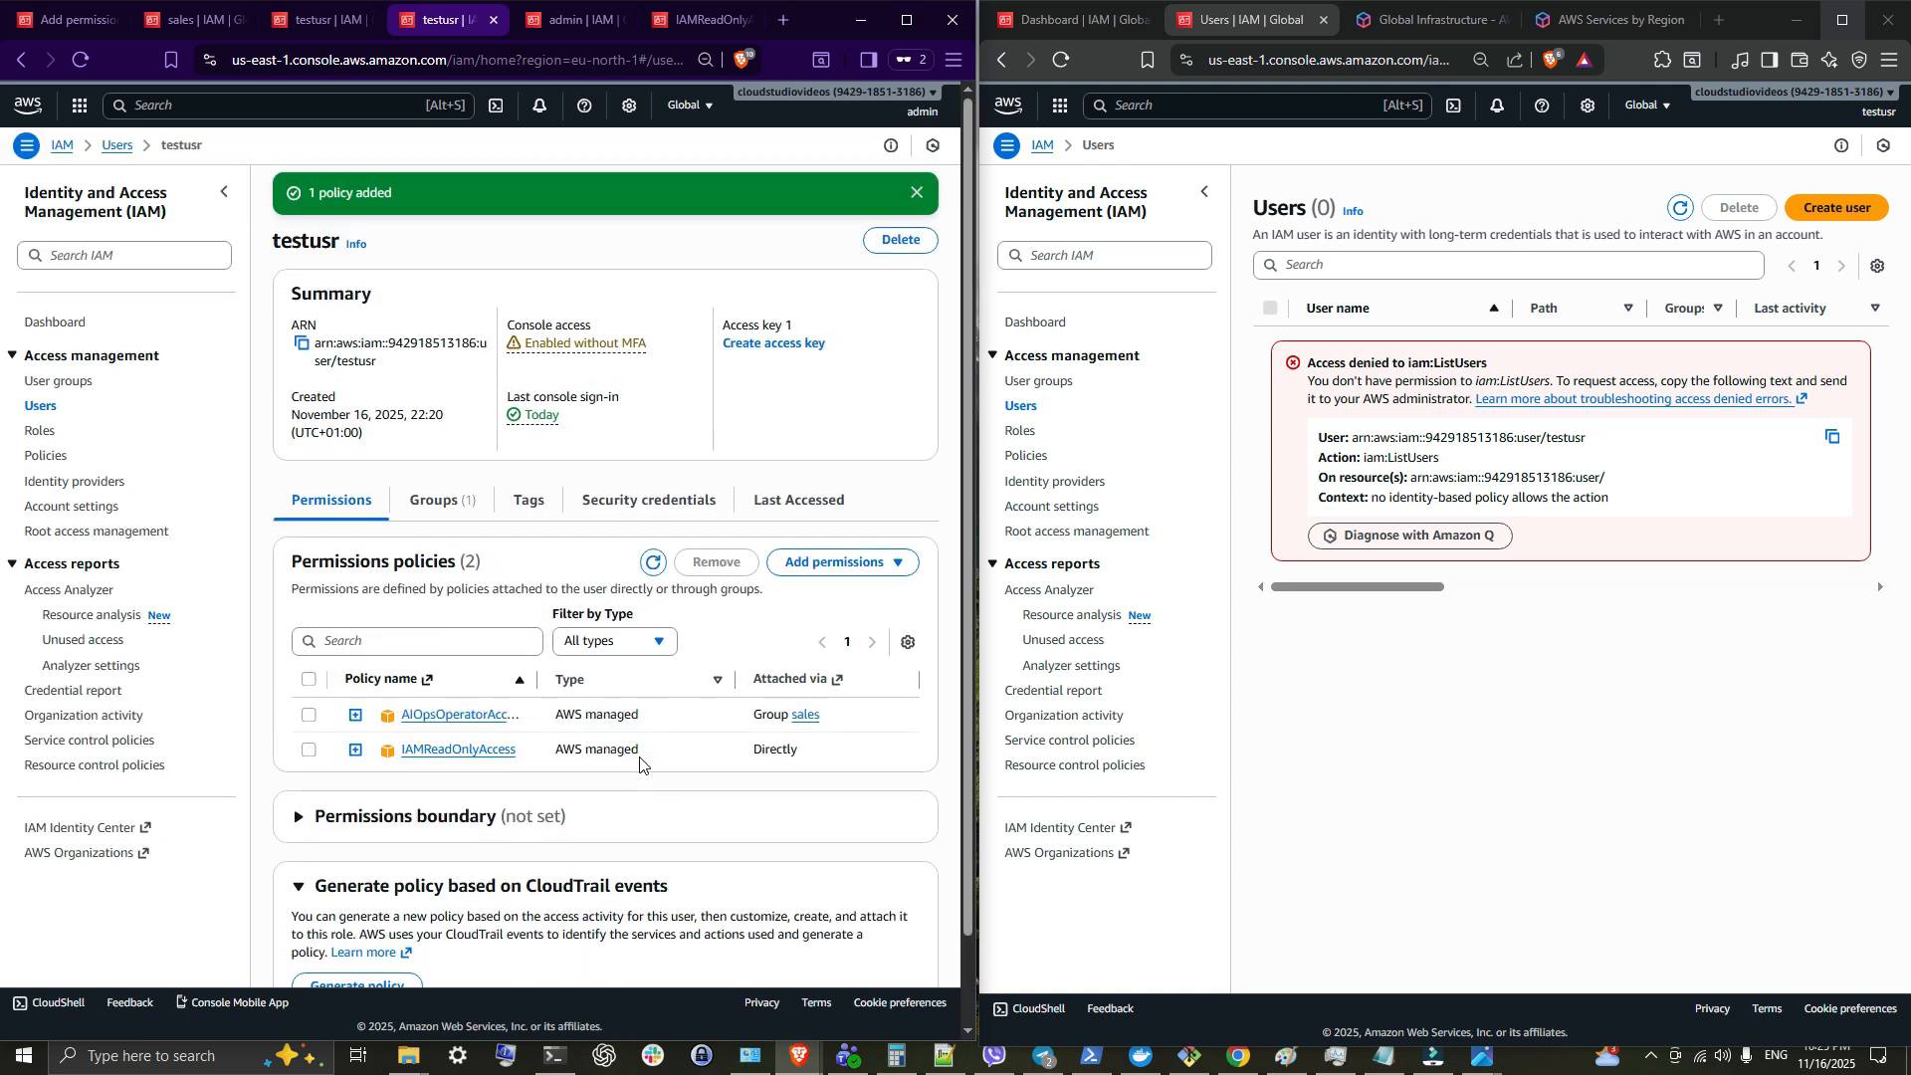
Step: Reopen testusr's details page and widen the policy name column to examine the attached policies
click(45, 409)
click(344, 423)
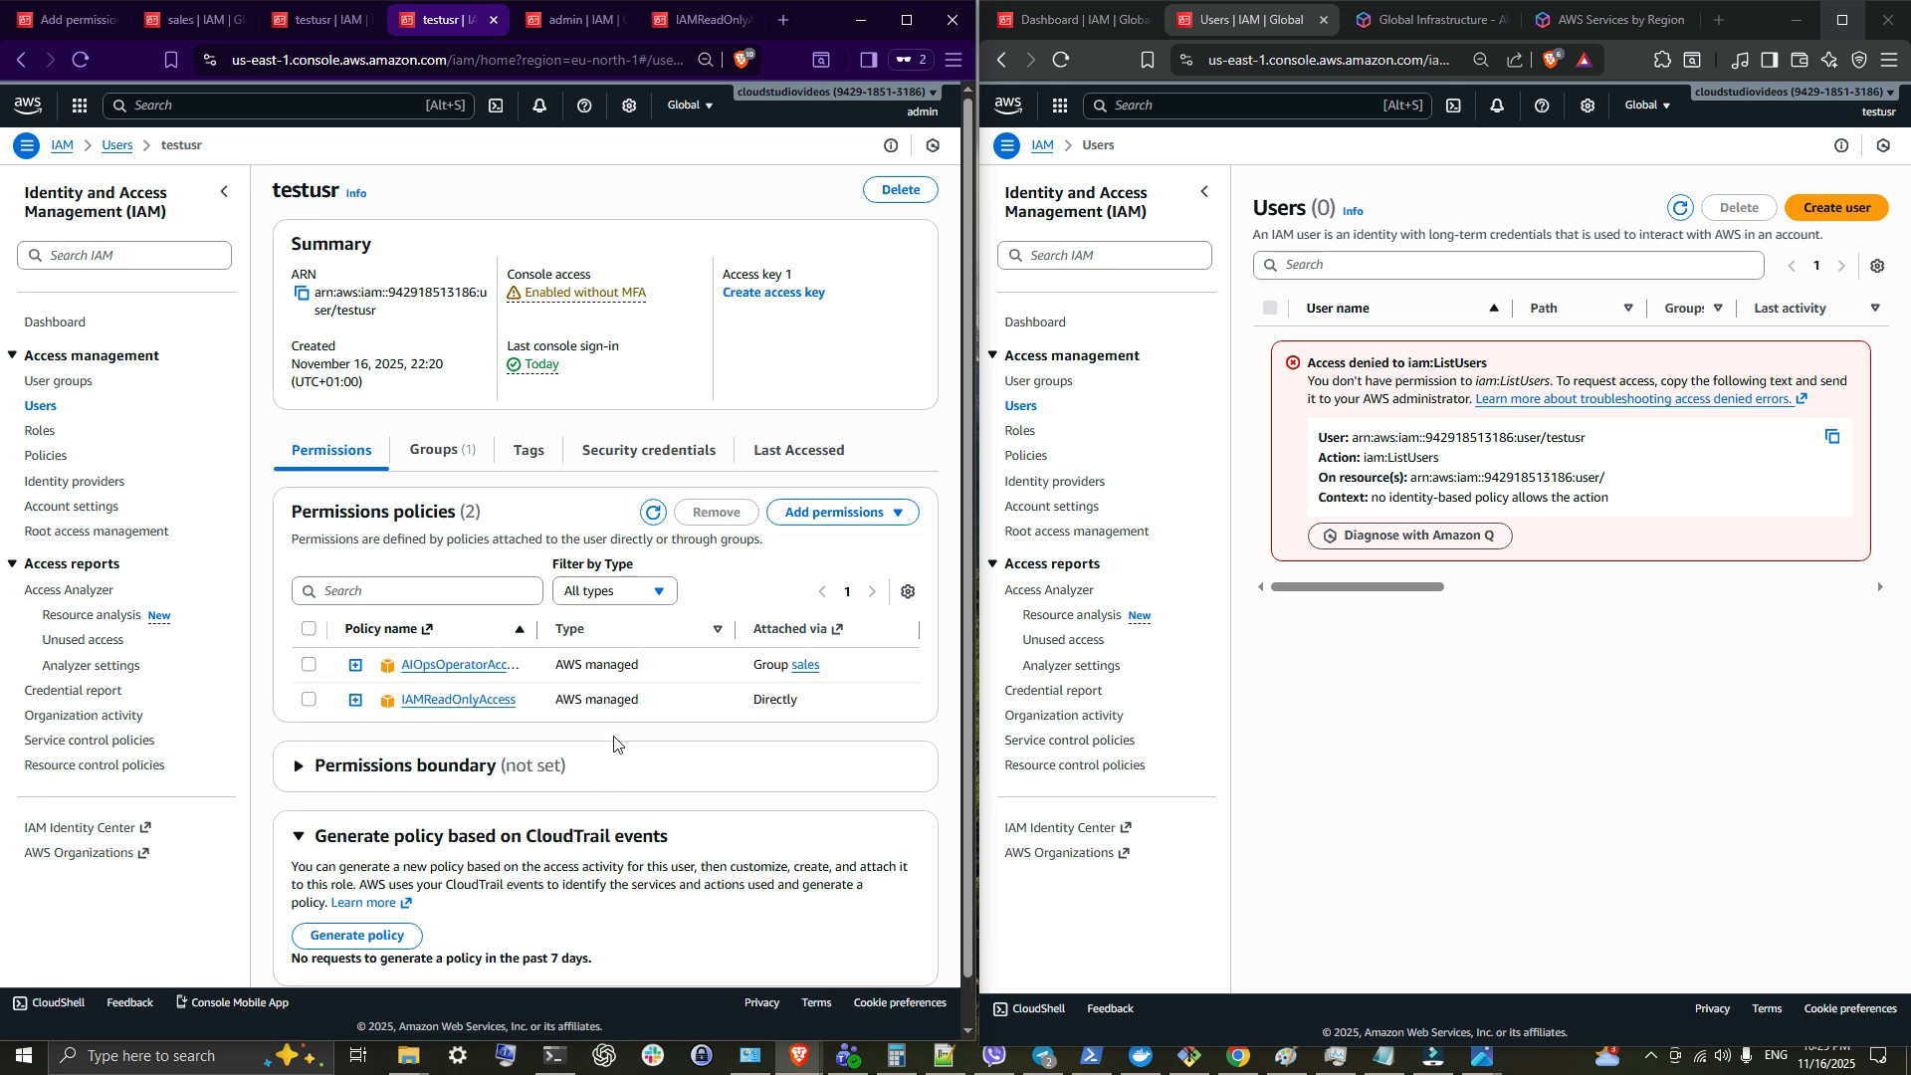
drag(539, 631, 640, 631)
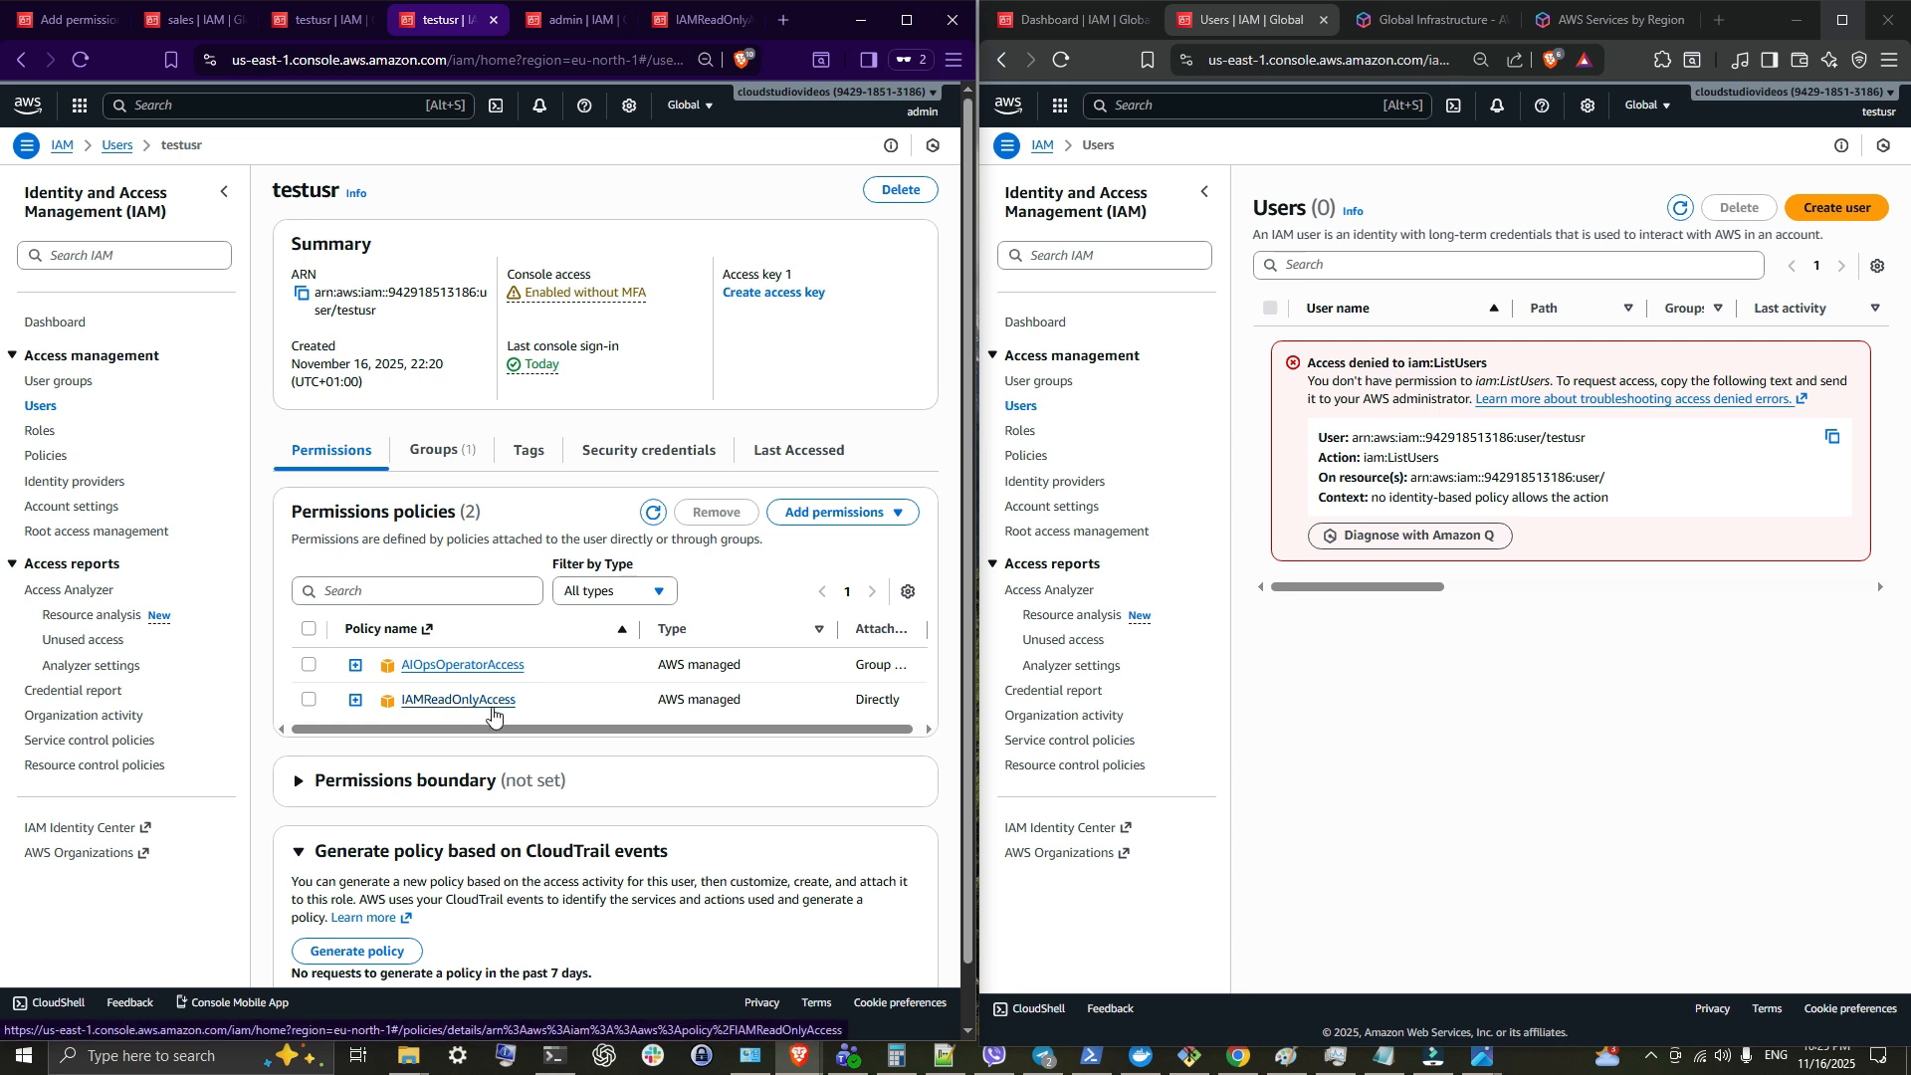
Step: In the testusr session's browser window, reload the users list to check access and open the user groups list
click(1562, 697)
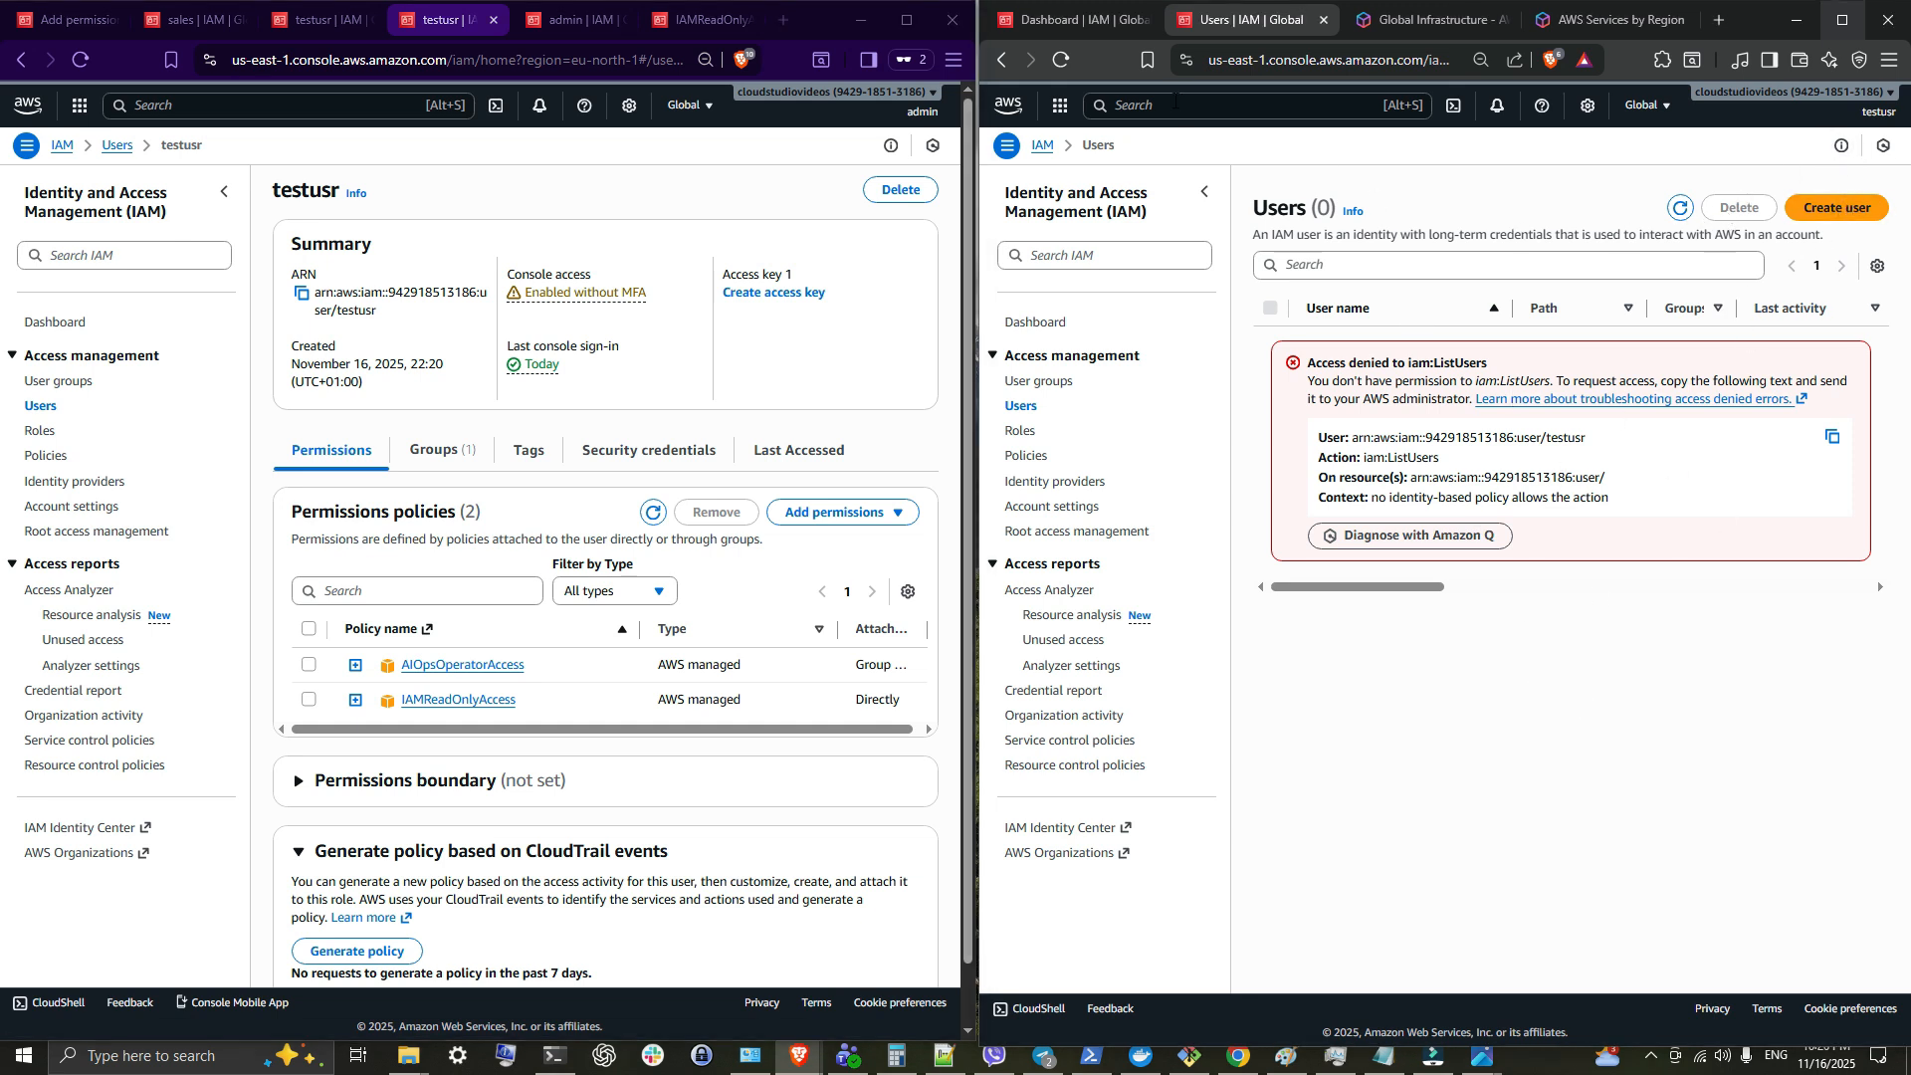
click(1060, 60)
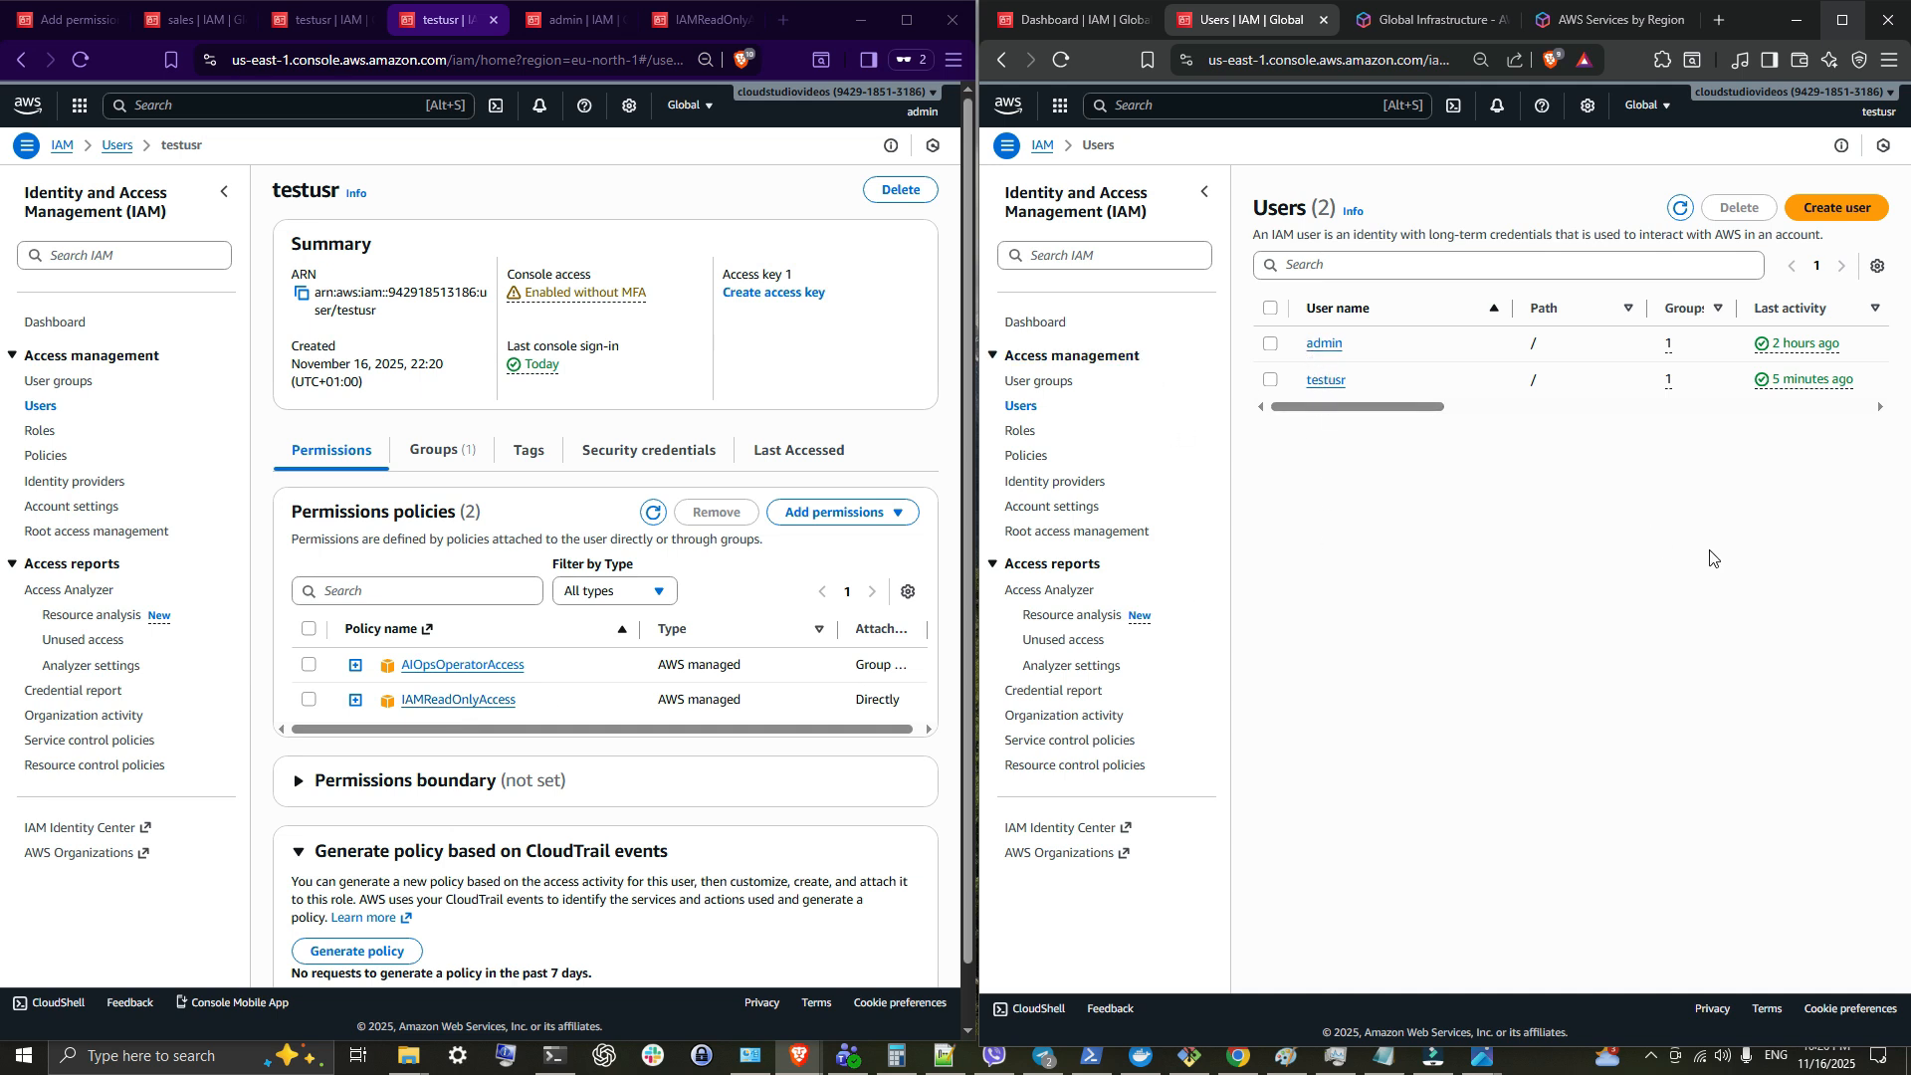
click(1061, 384)
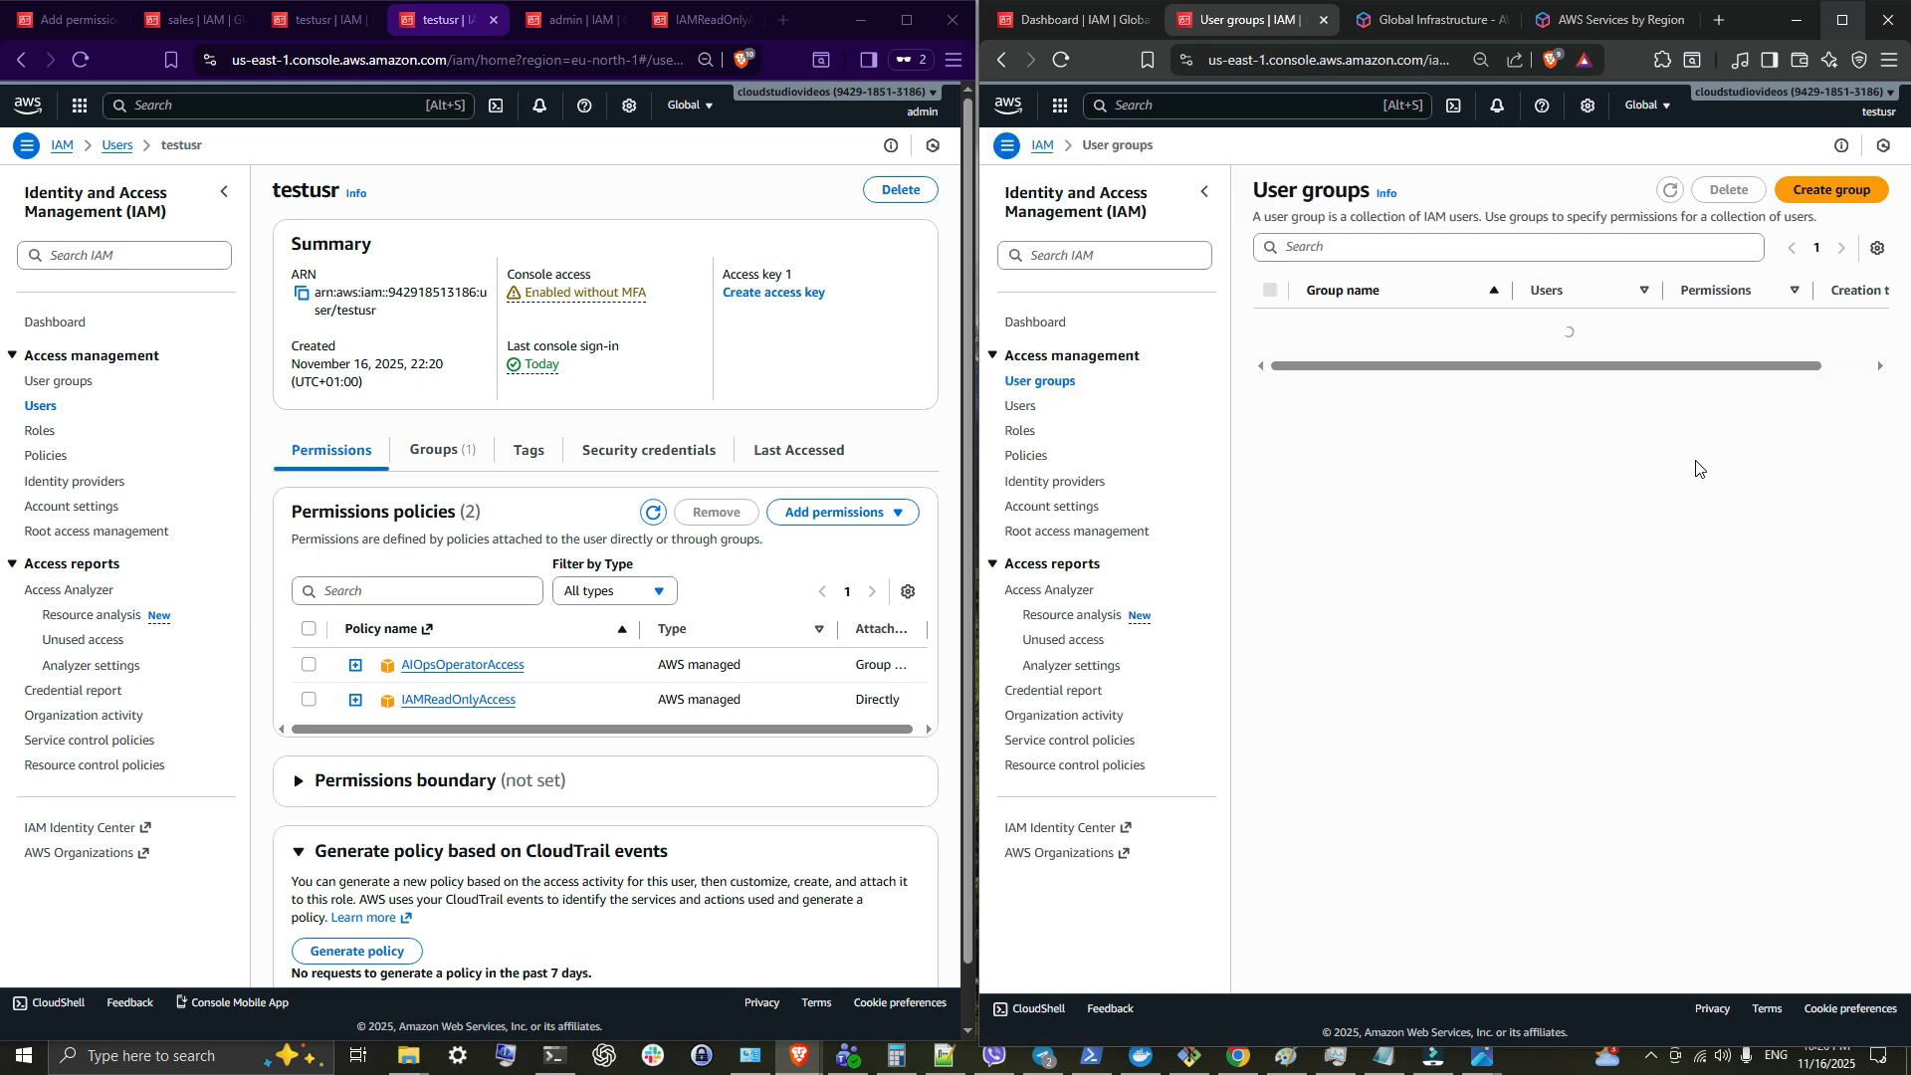
Step: Try to create a user group named developers with the AIOpsAssistantPolicy policy attached, and dismiss the notification
click(1828, 191)
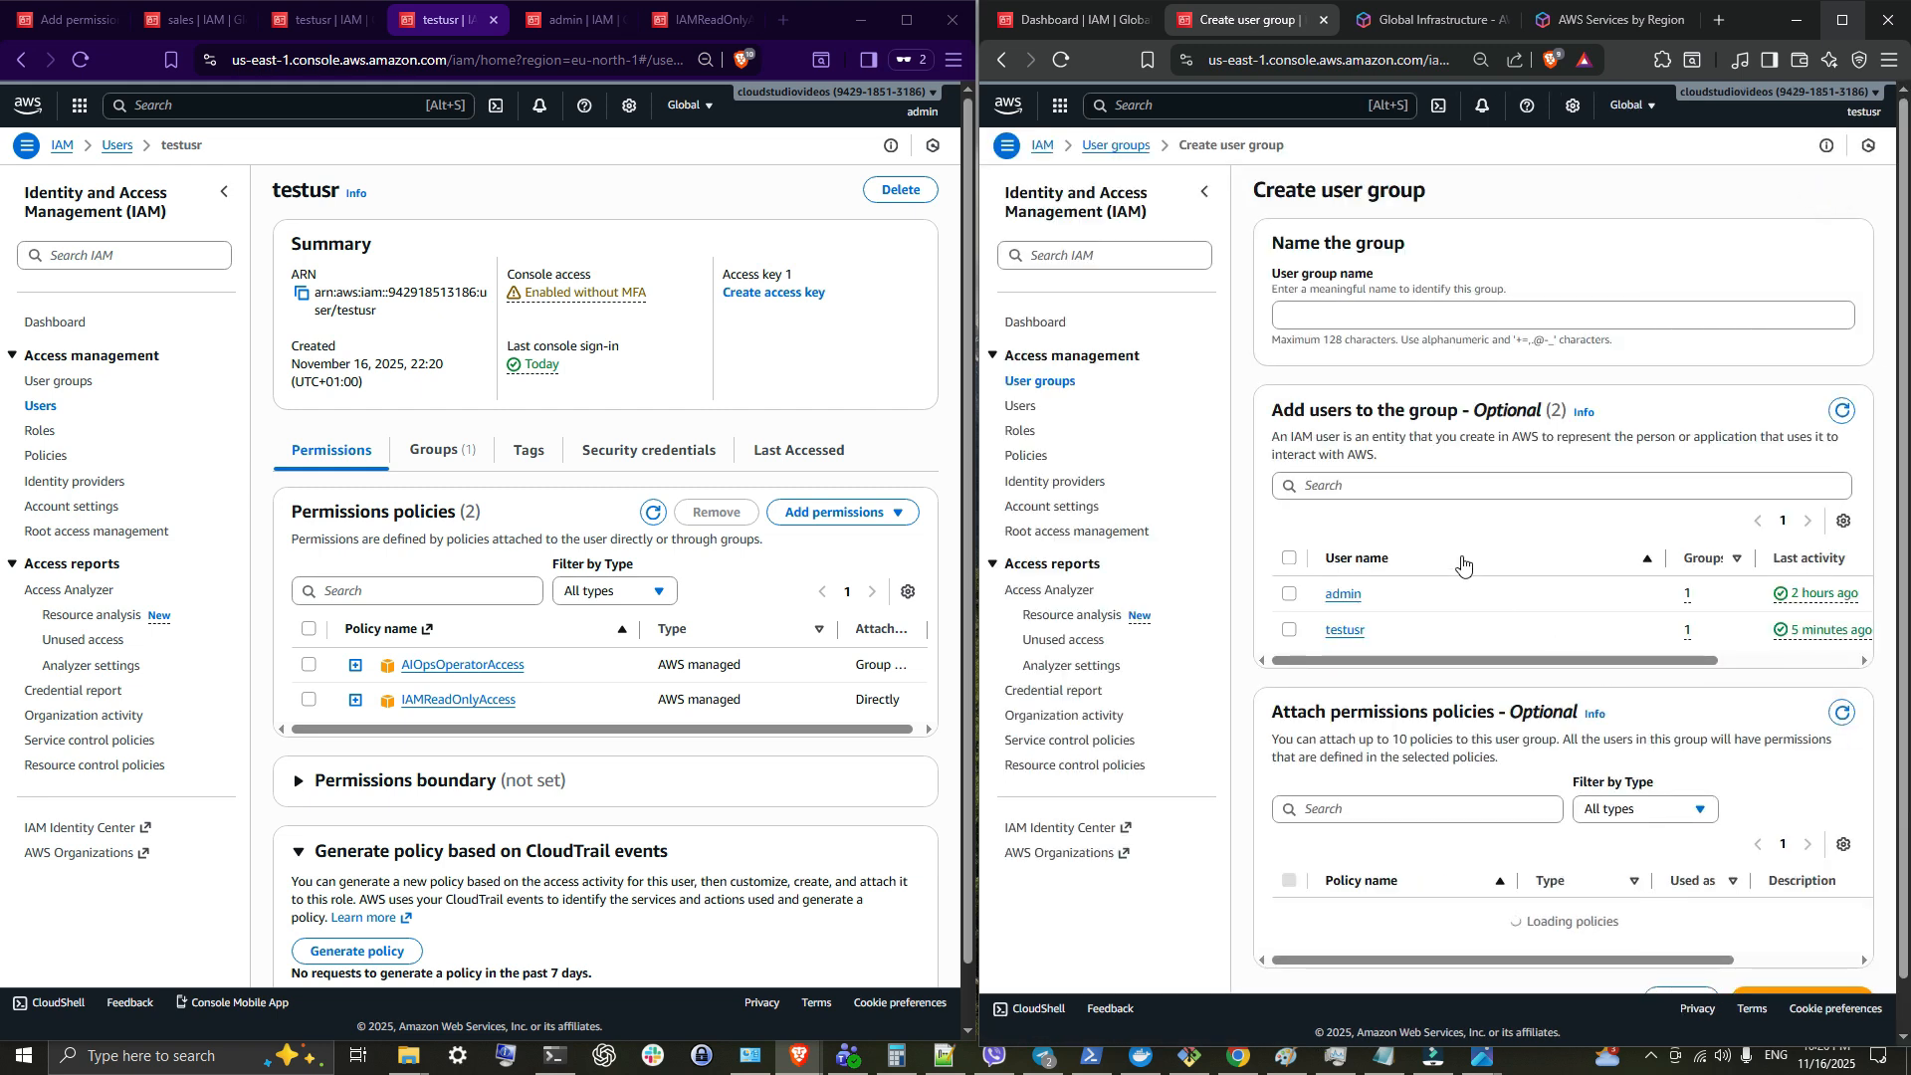
click(1346, 316)
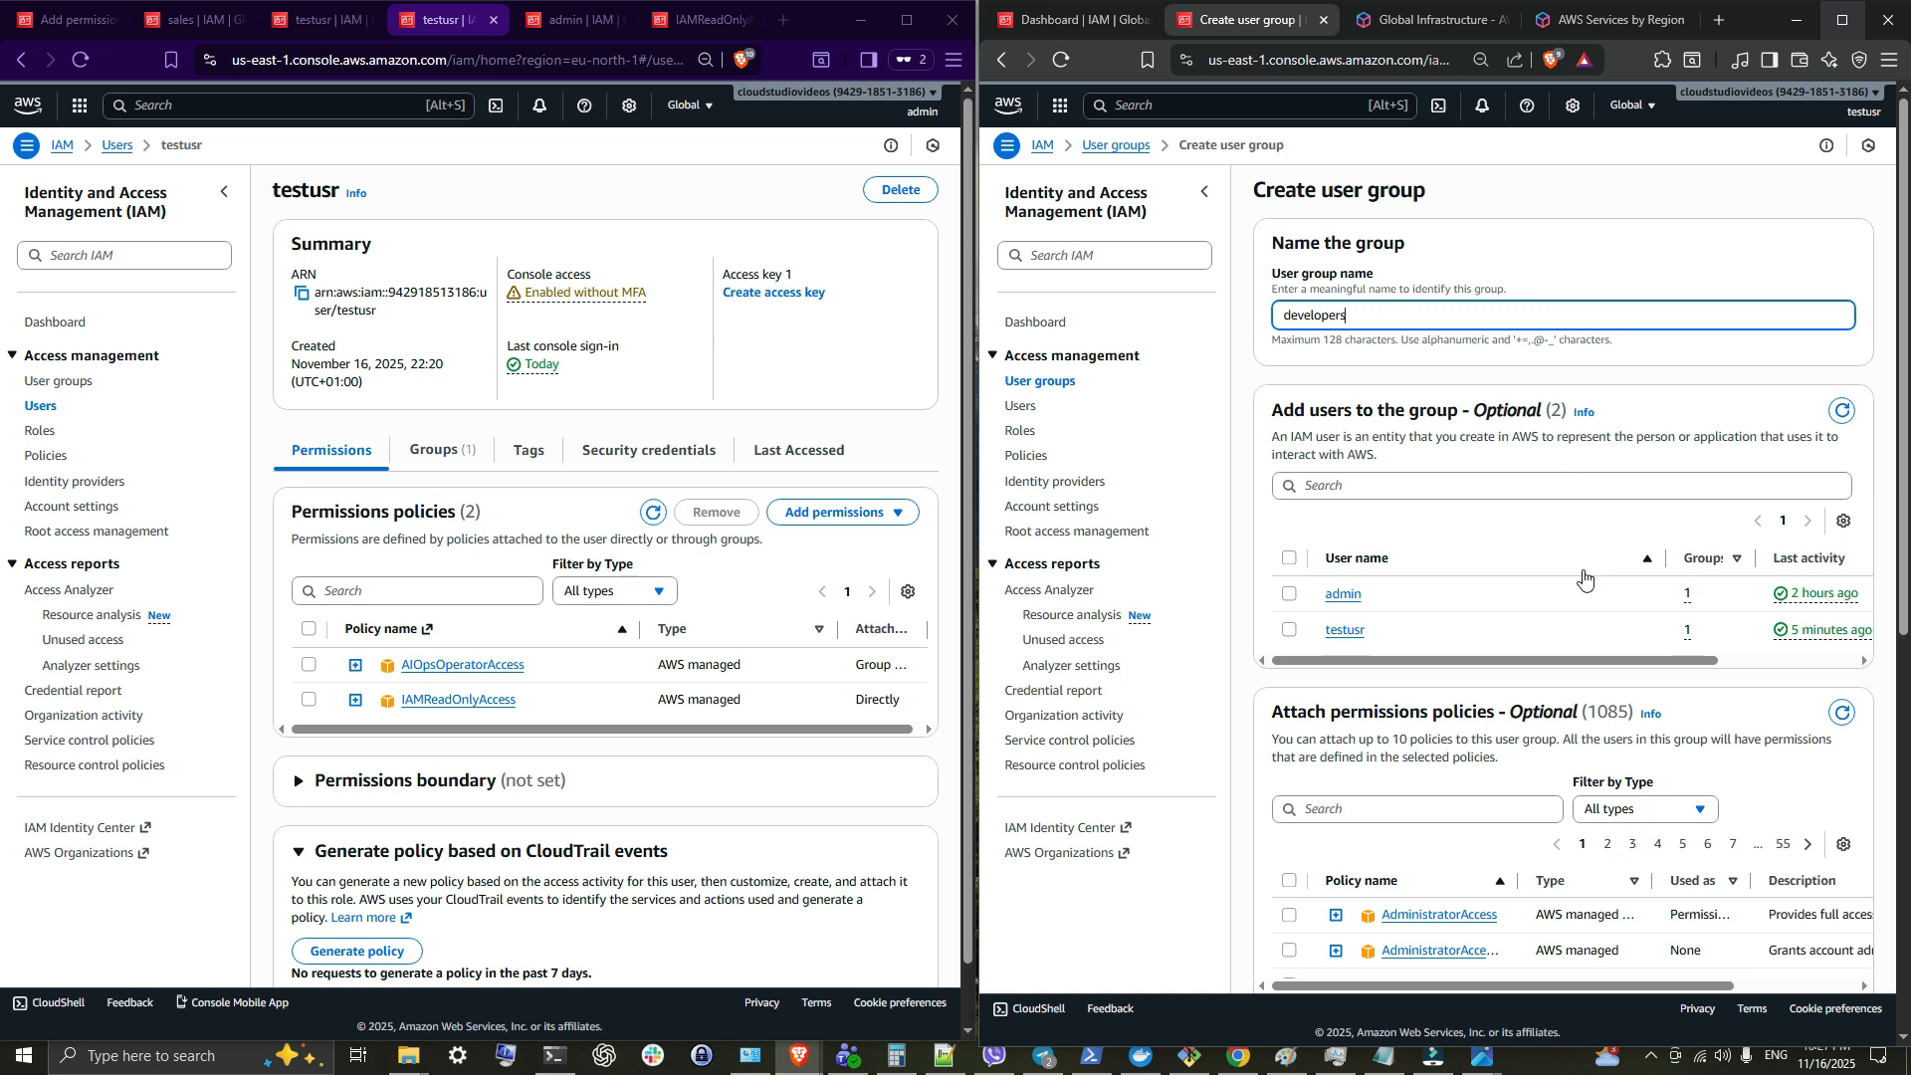
scroll(1584, 593, down, 4)
drag(1522, 486, 1612, 486)
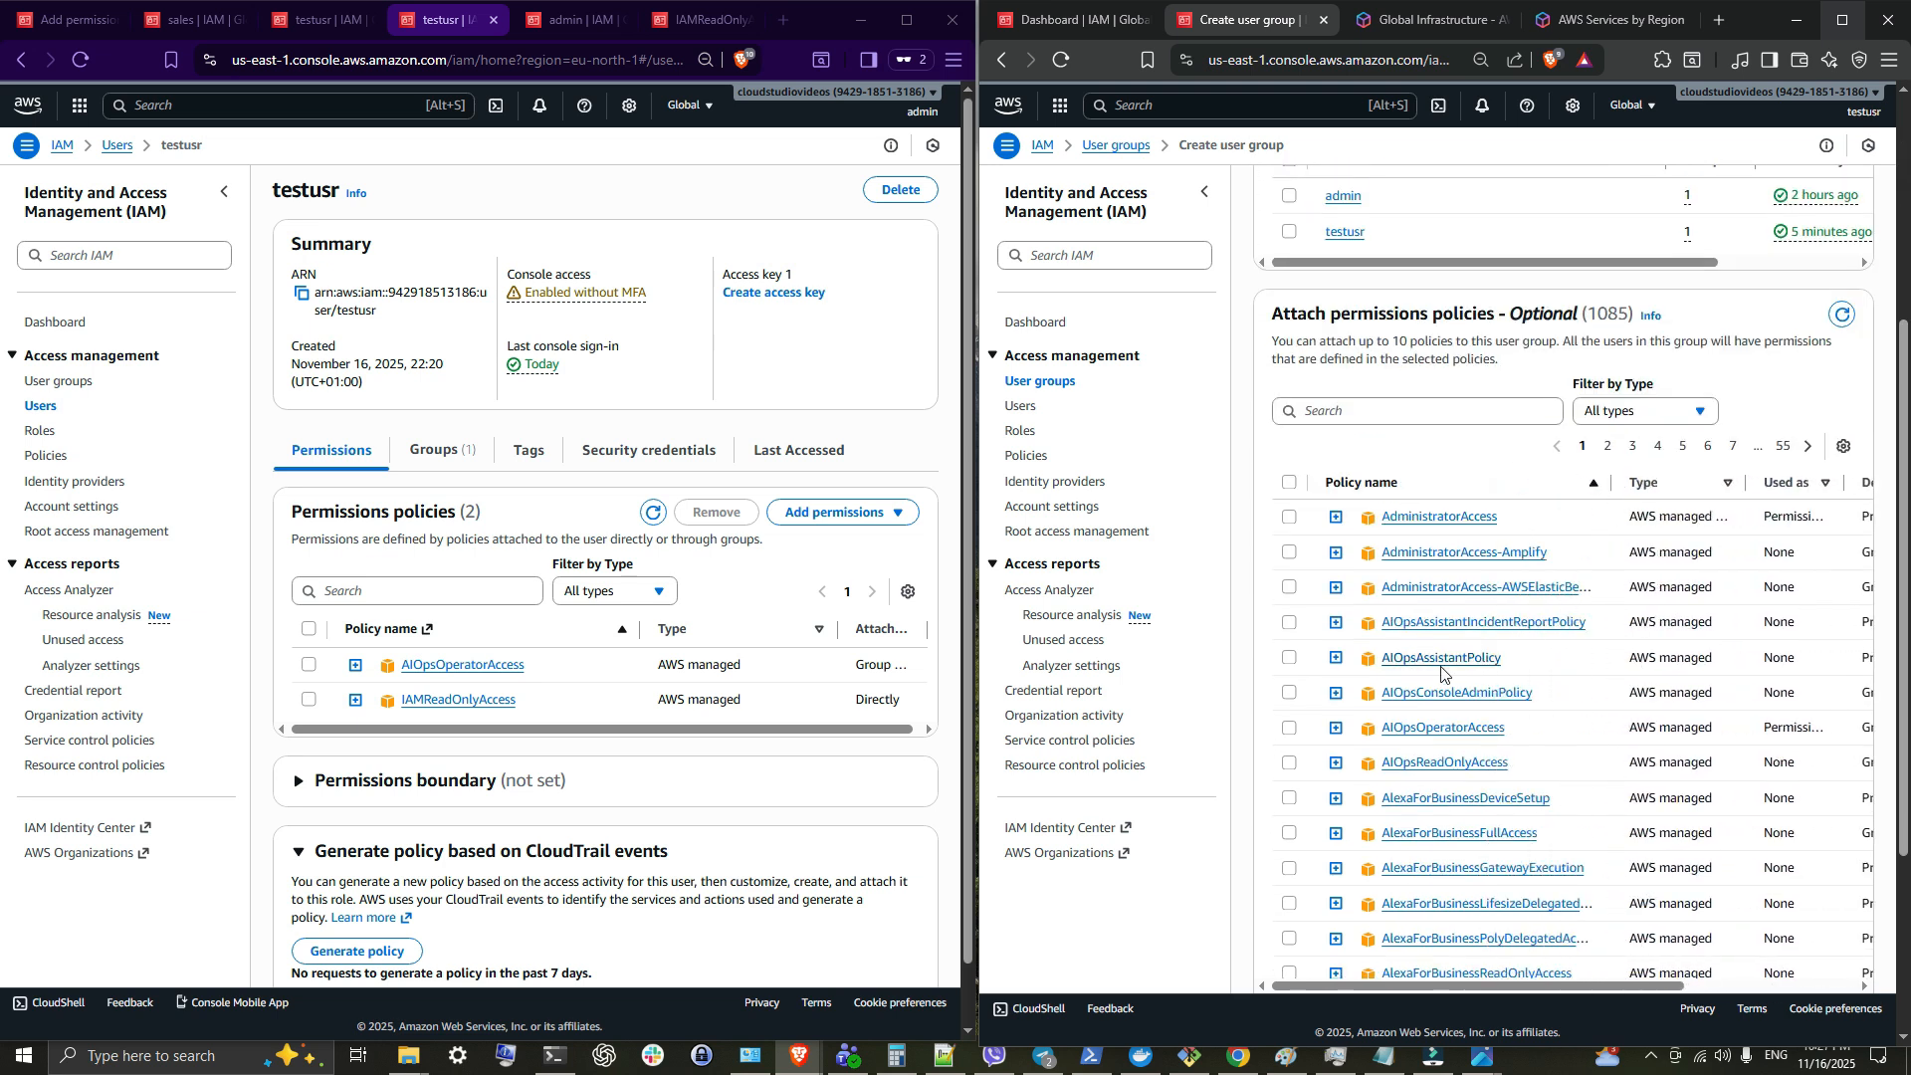
click(1289, 656)
scroll(1700, 883, down, 3)
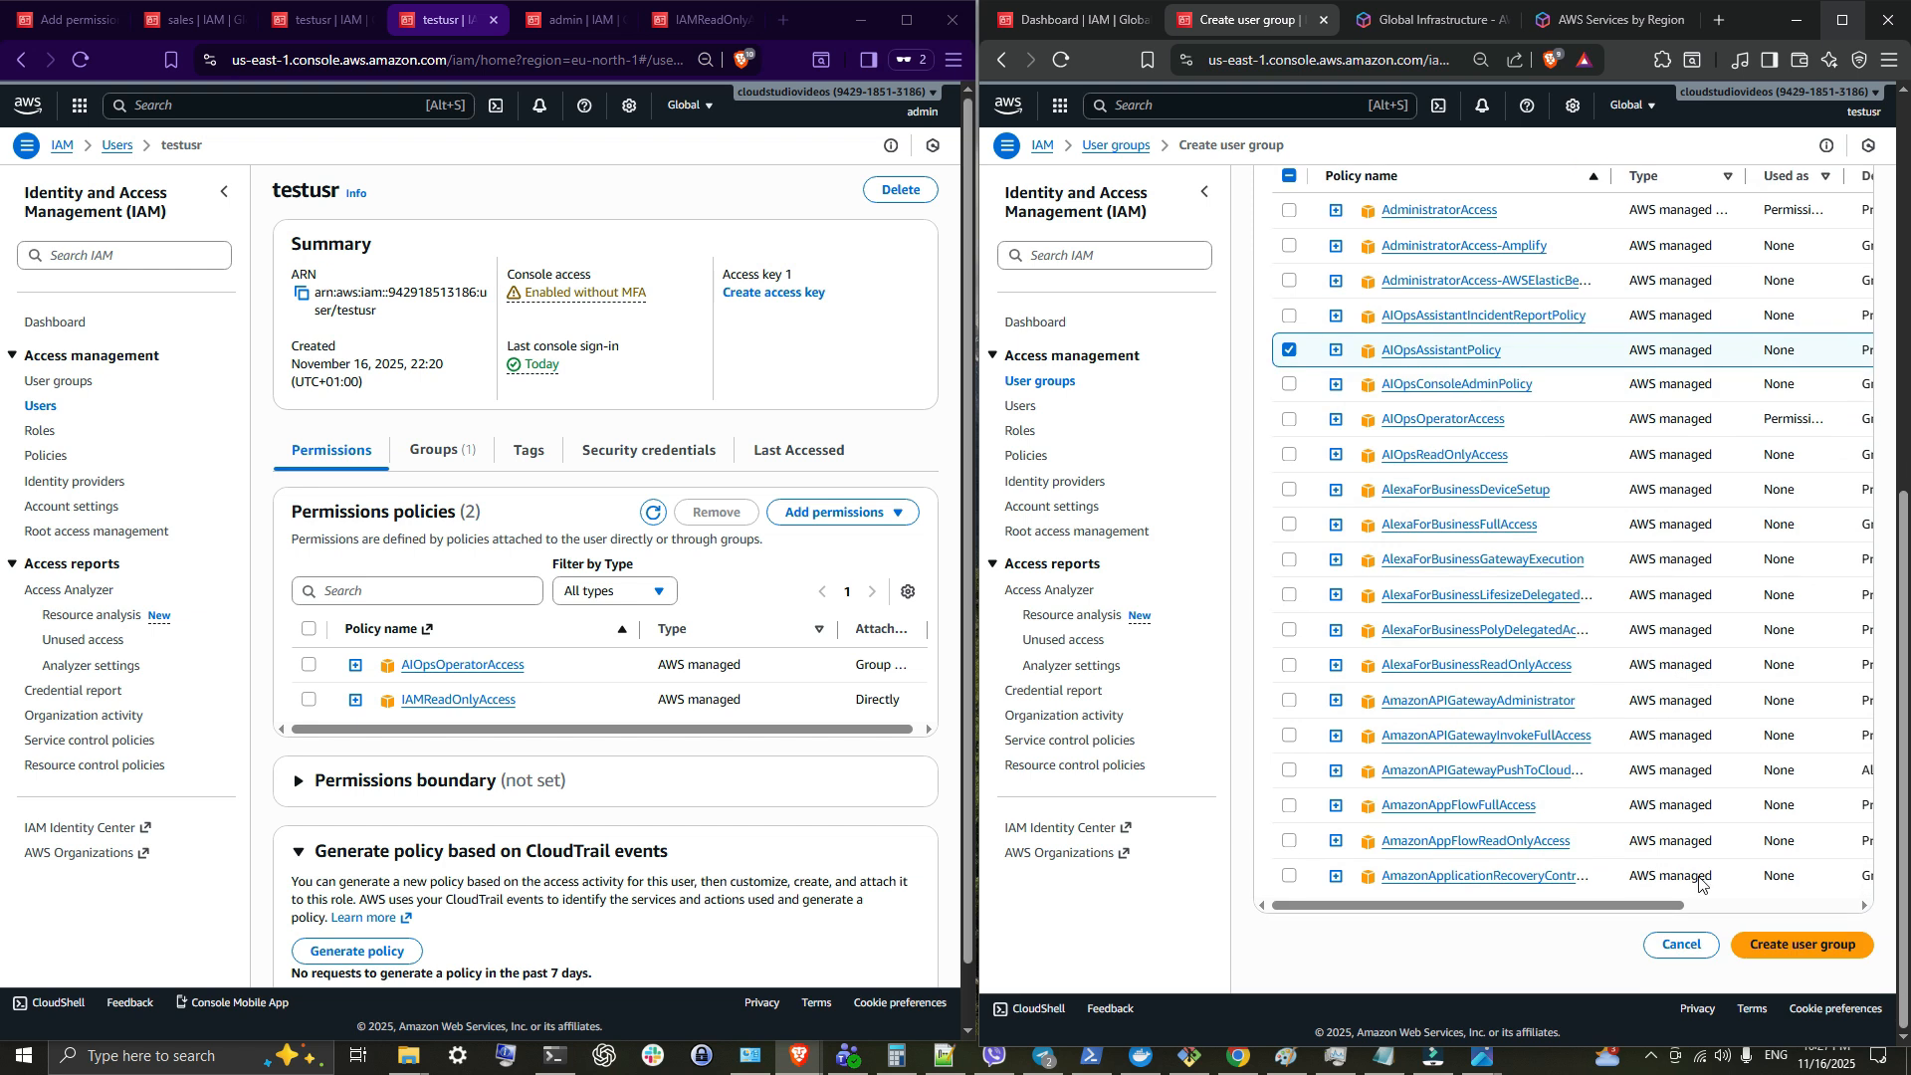
click(1803, 946)
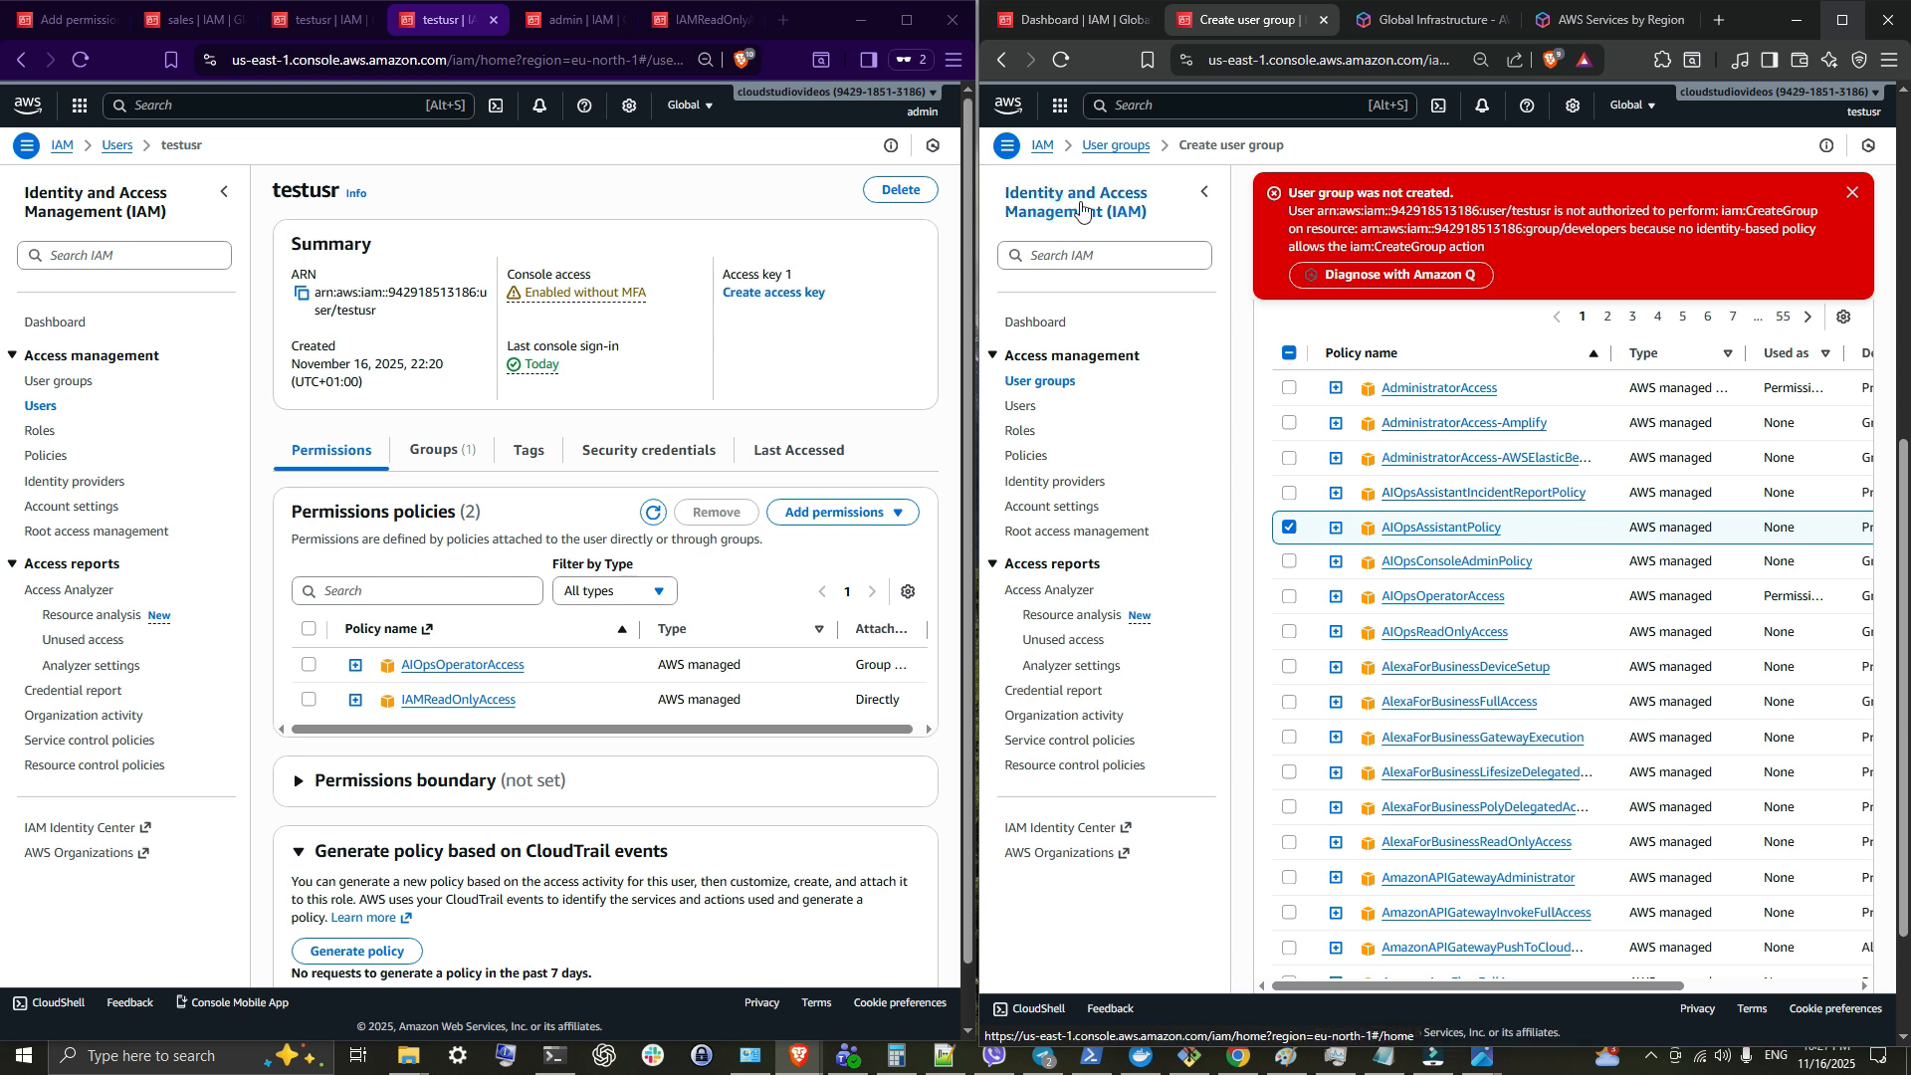
click(1852, 195)
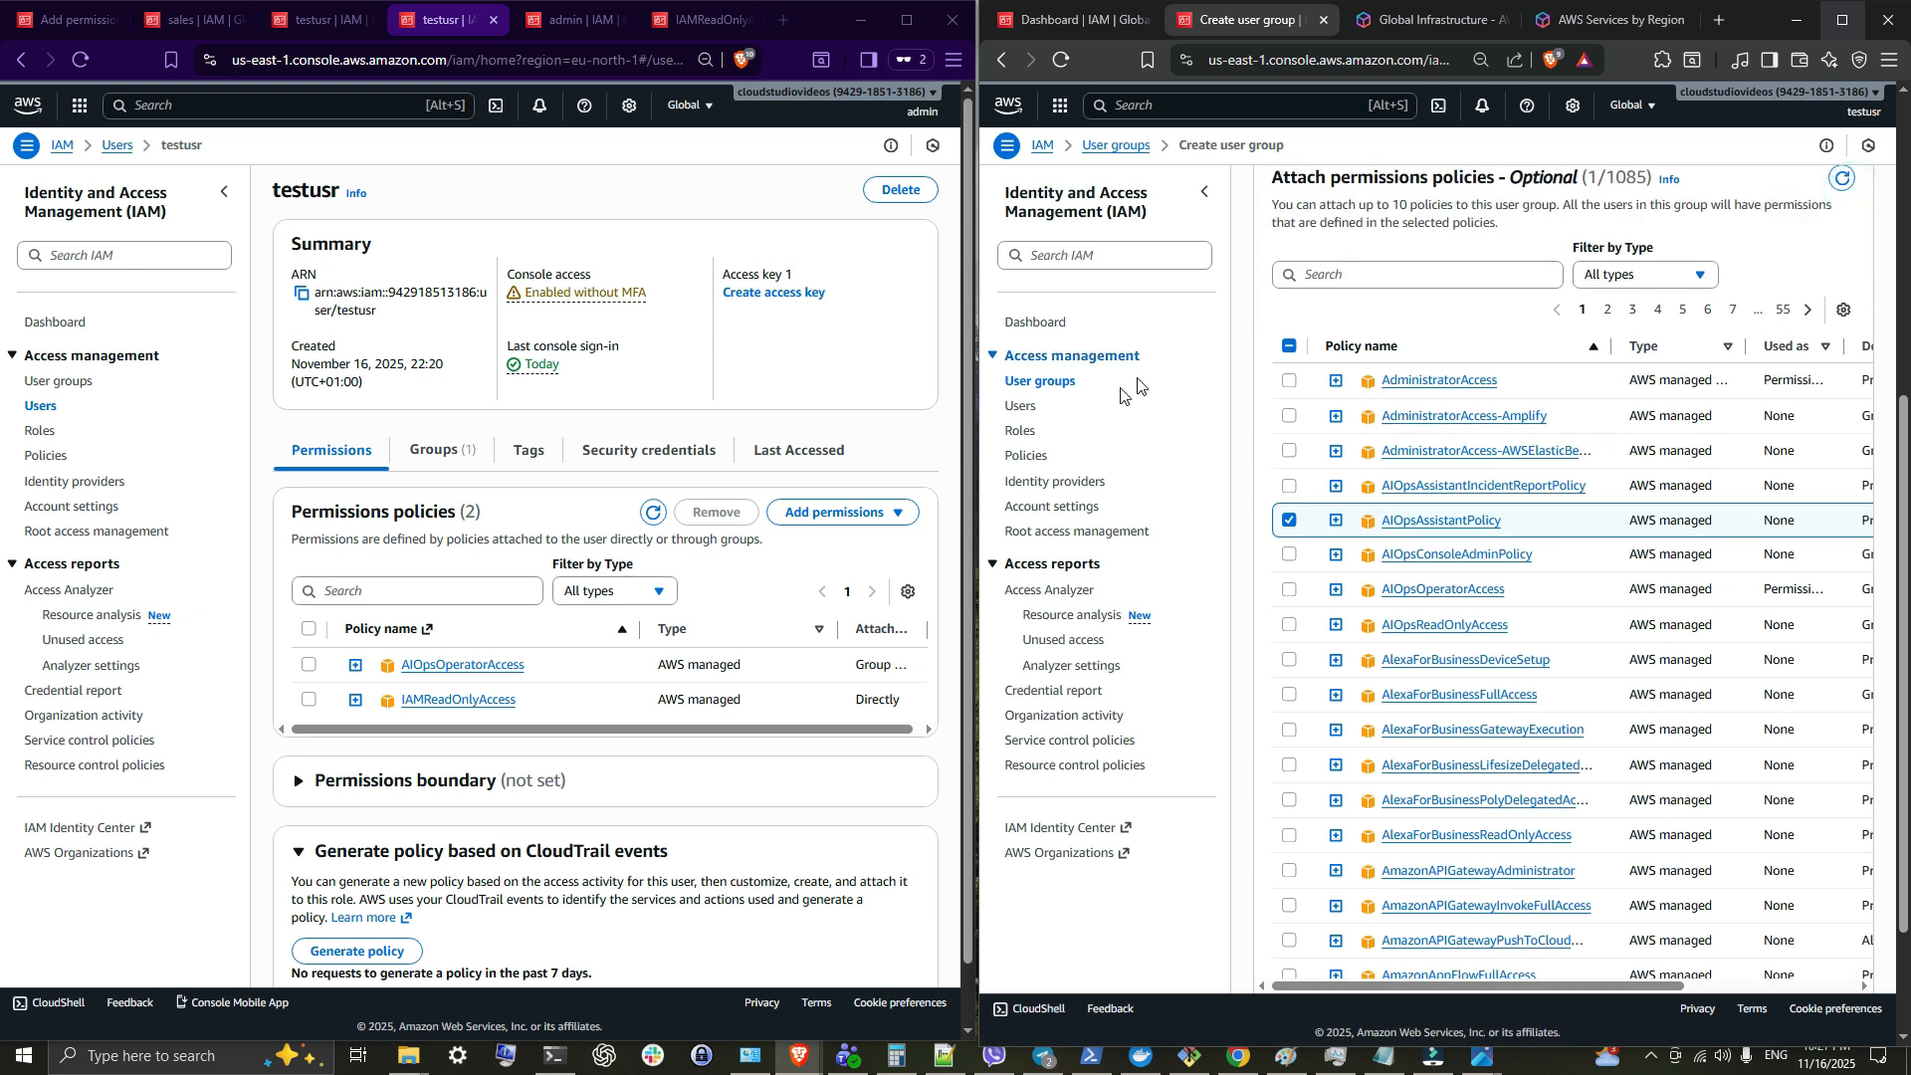
Step: Open testusr's details page from the users list and examine its permissions policies and policy generation section
click(1022, 406)
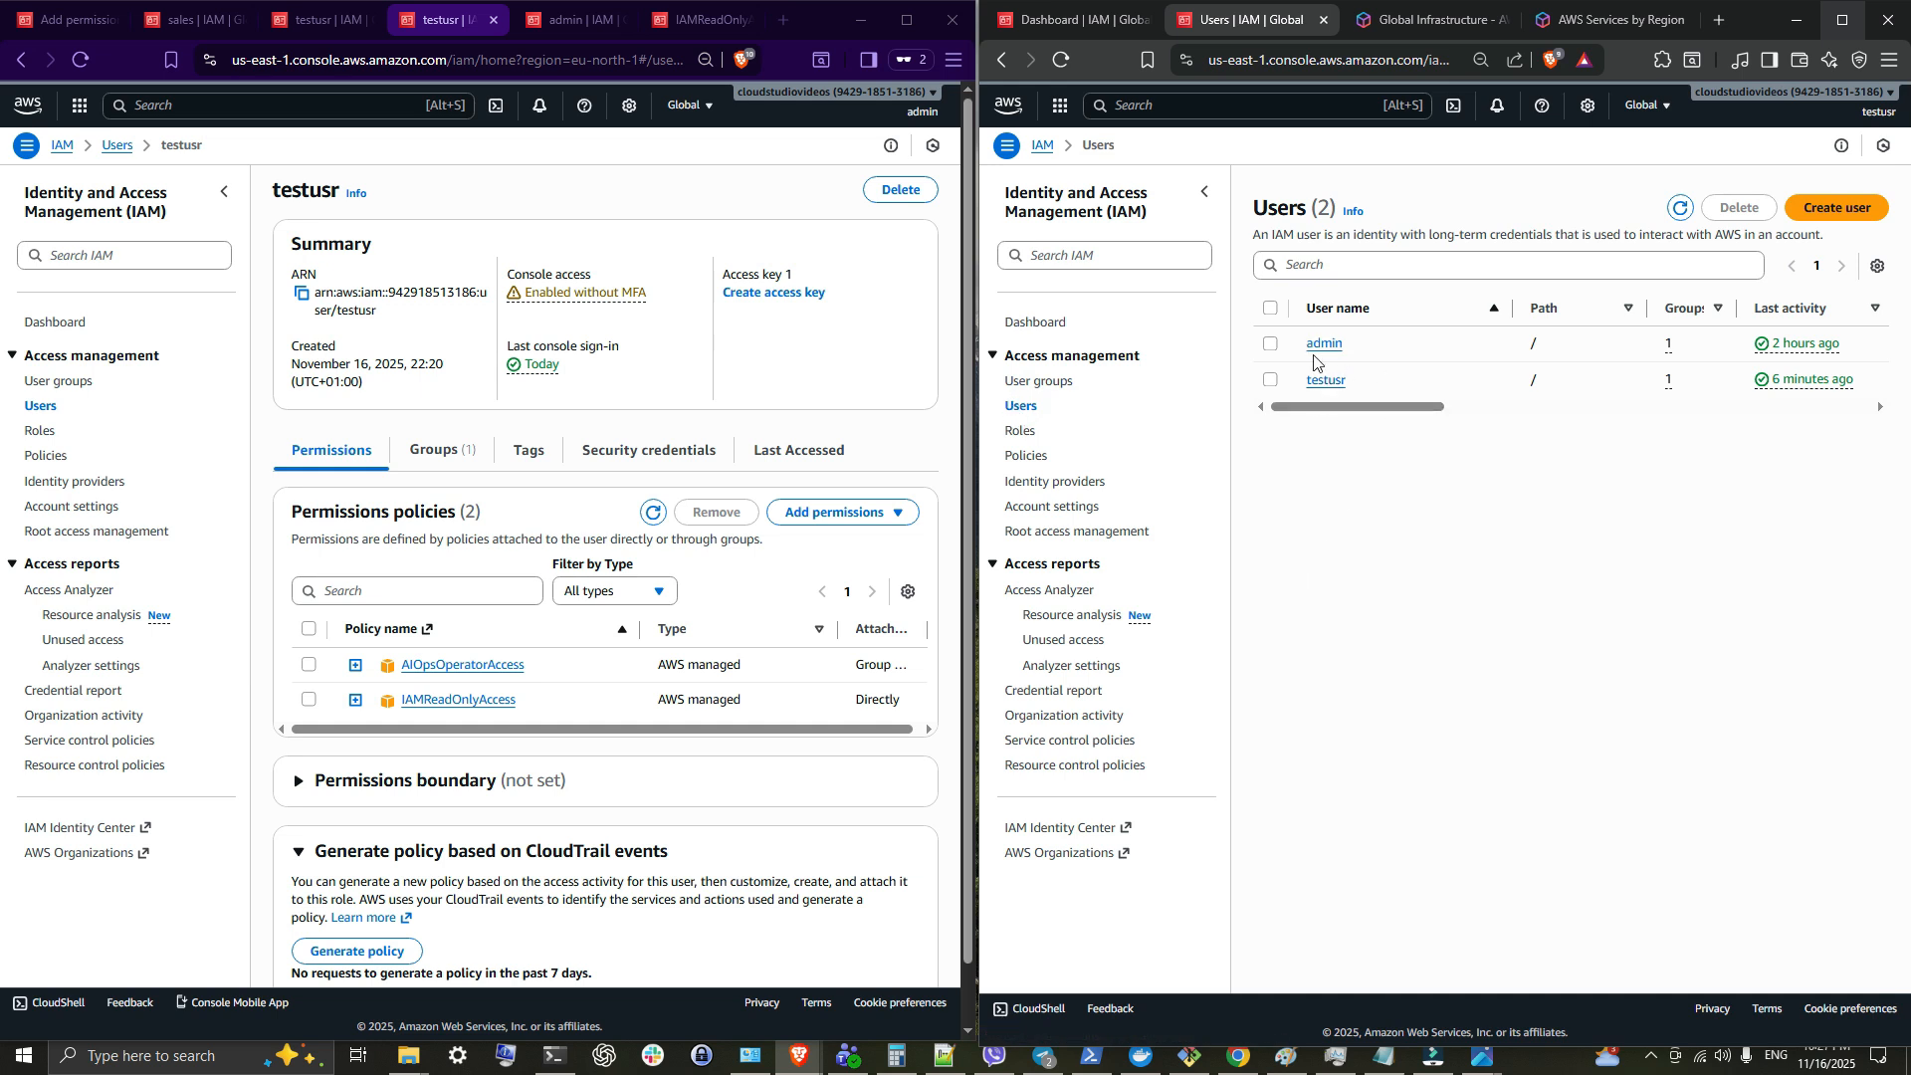
click(1327, 386)
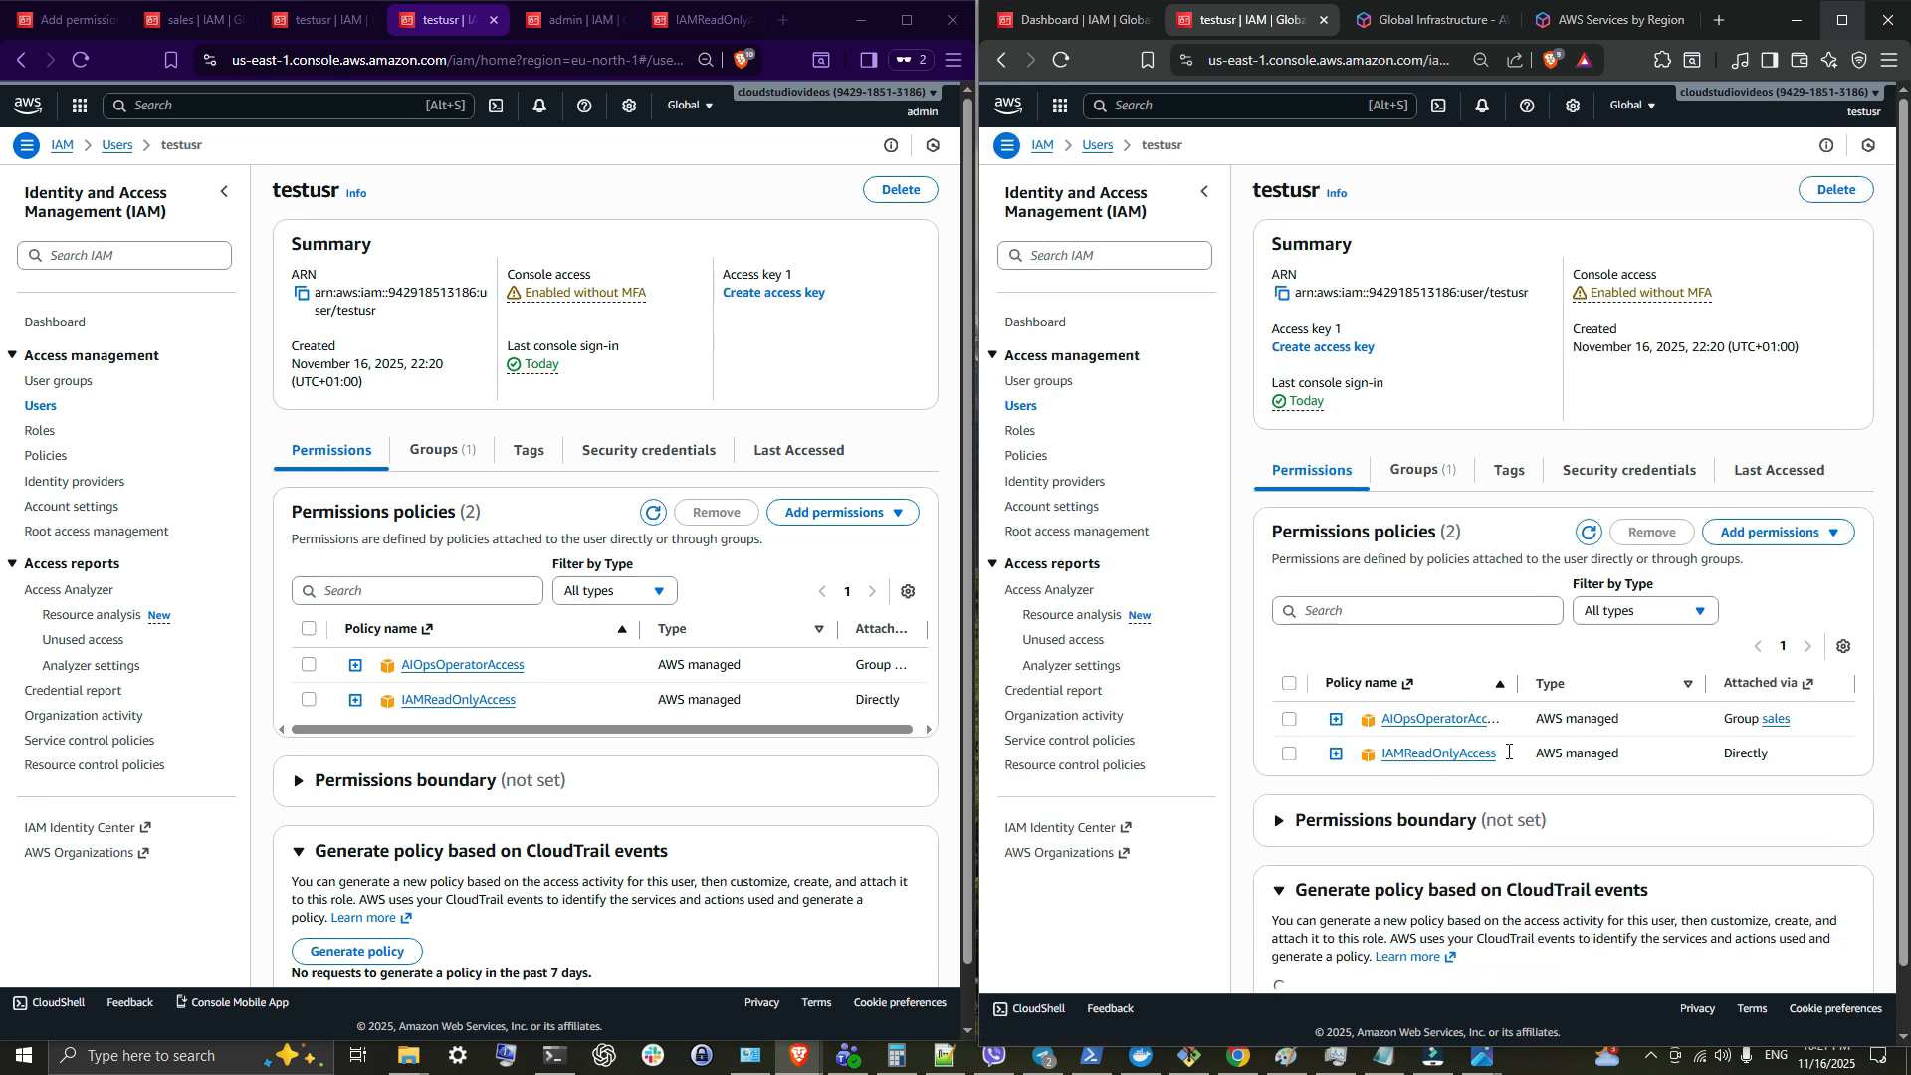
scroll(1500, 731, down, 3)
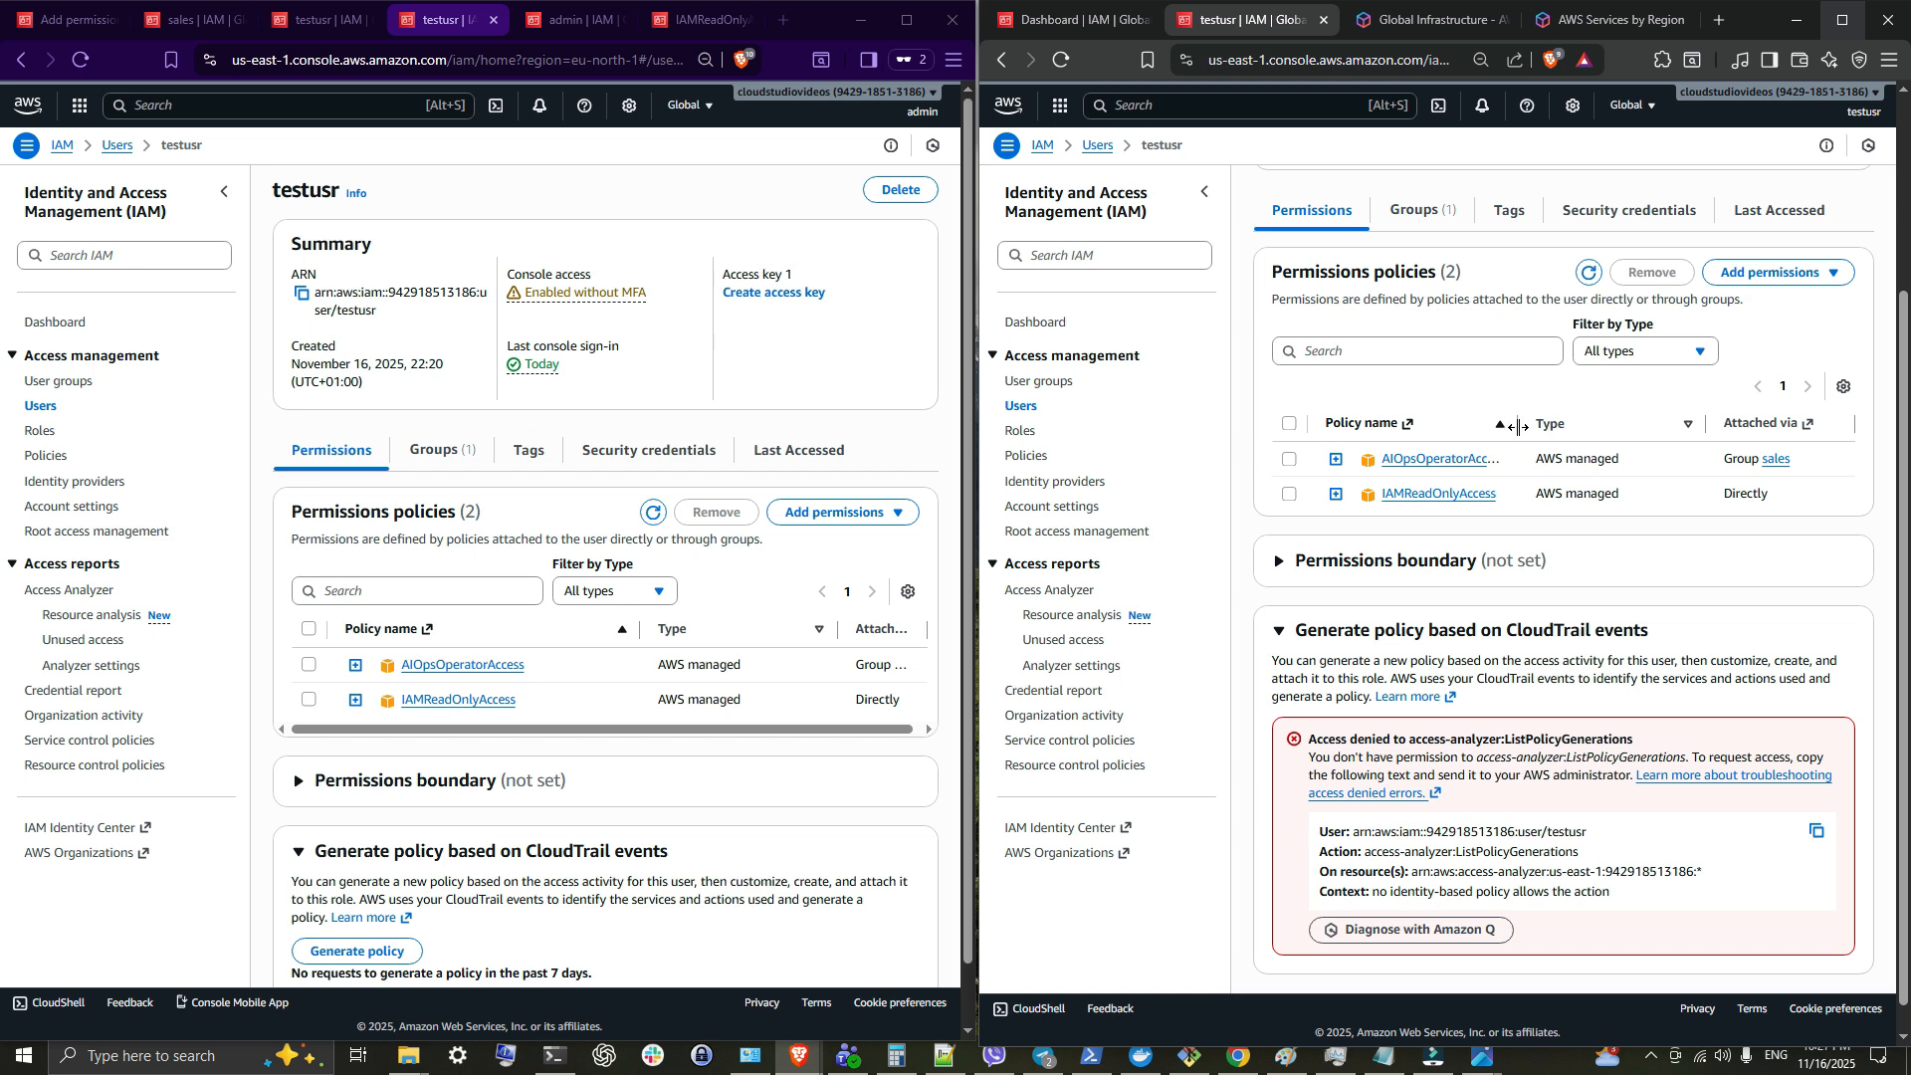
Step: Widen the policy name column on testusr's page, and add testusr to the admin user group in the admin session's window
drag(1518, 426, 1557, 426)
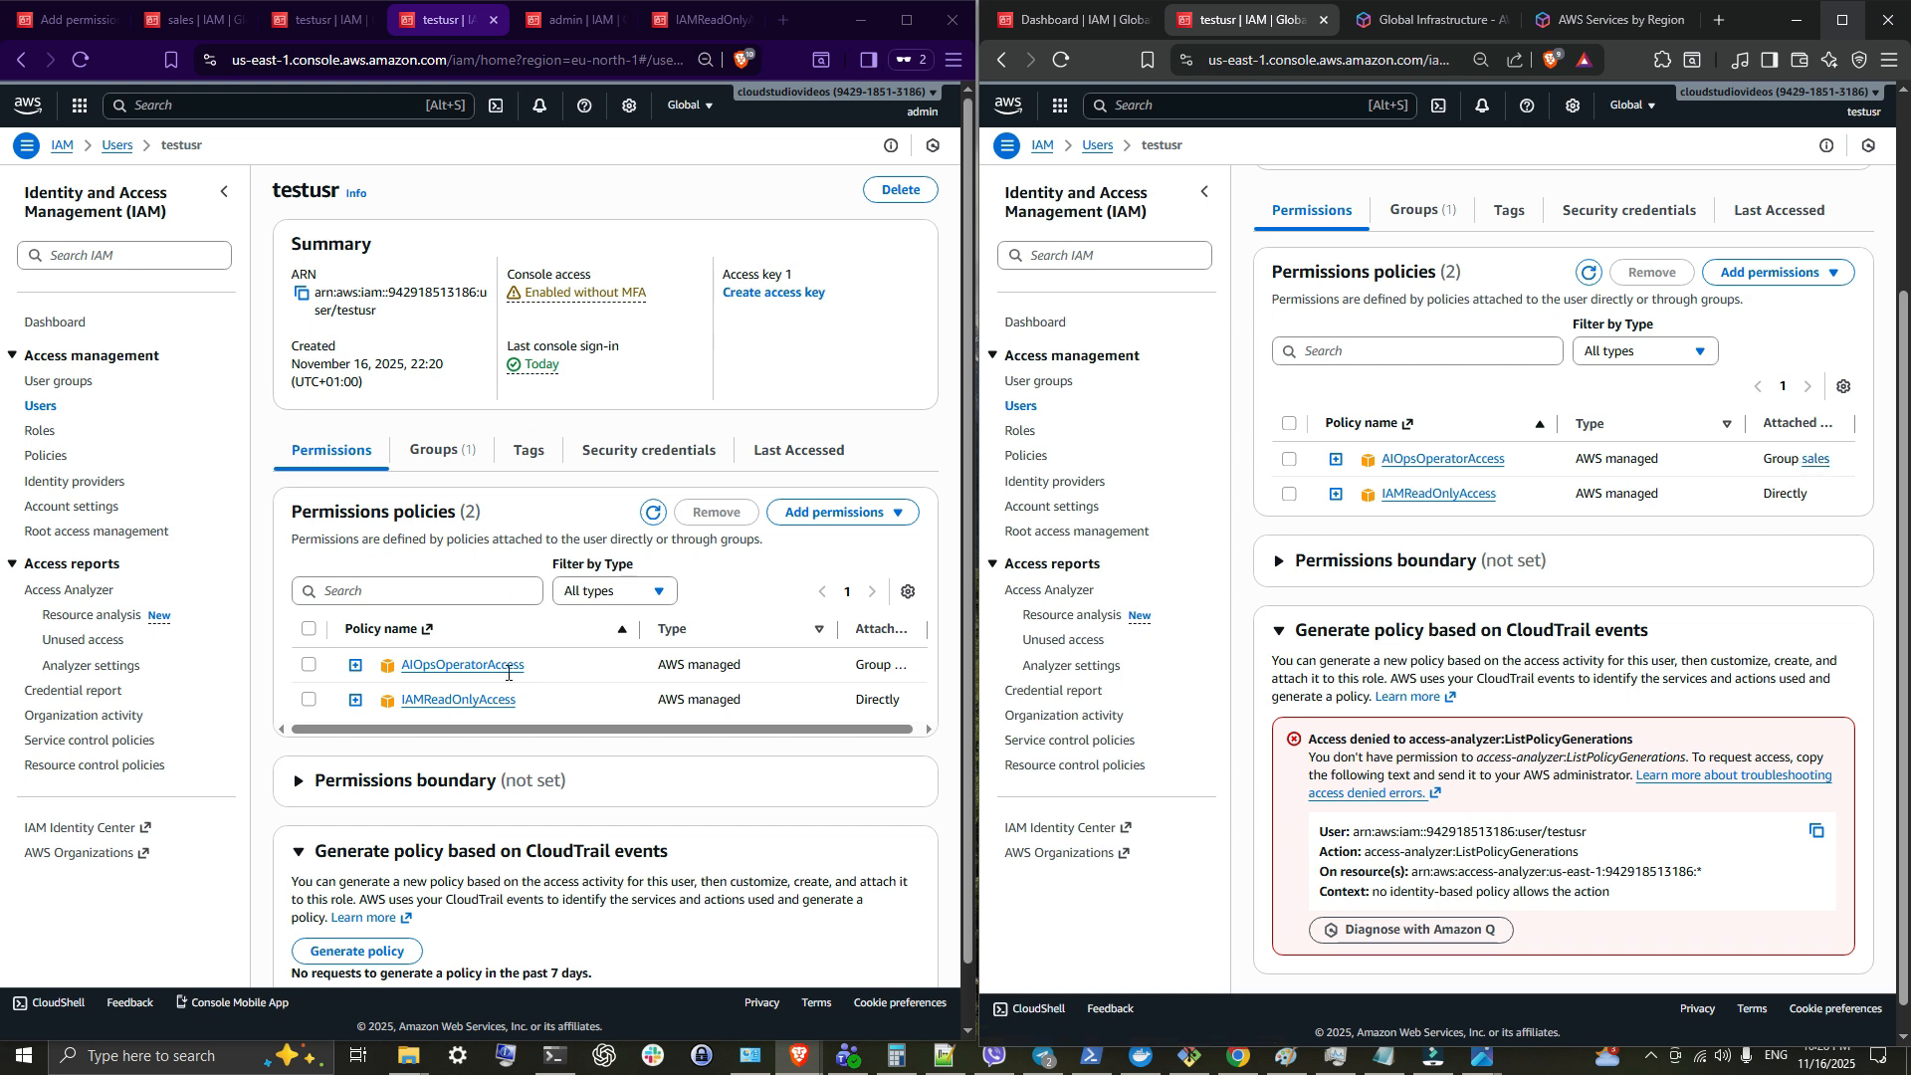
click(904, 438)
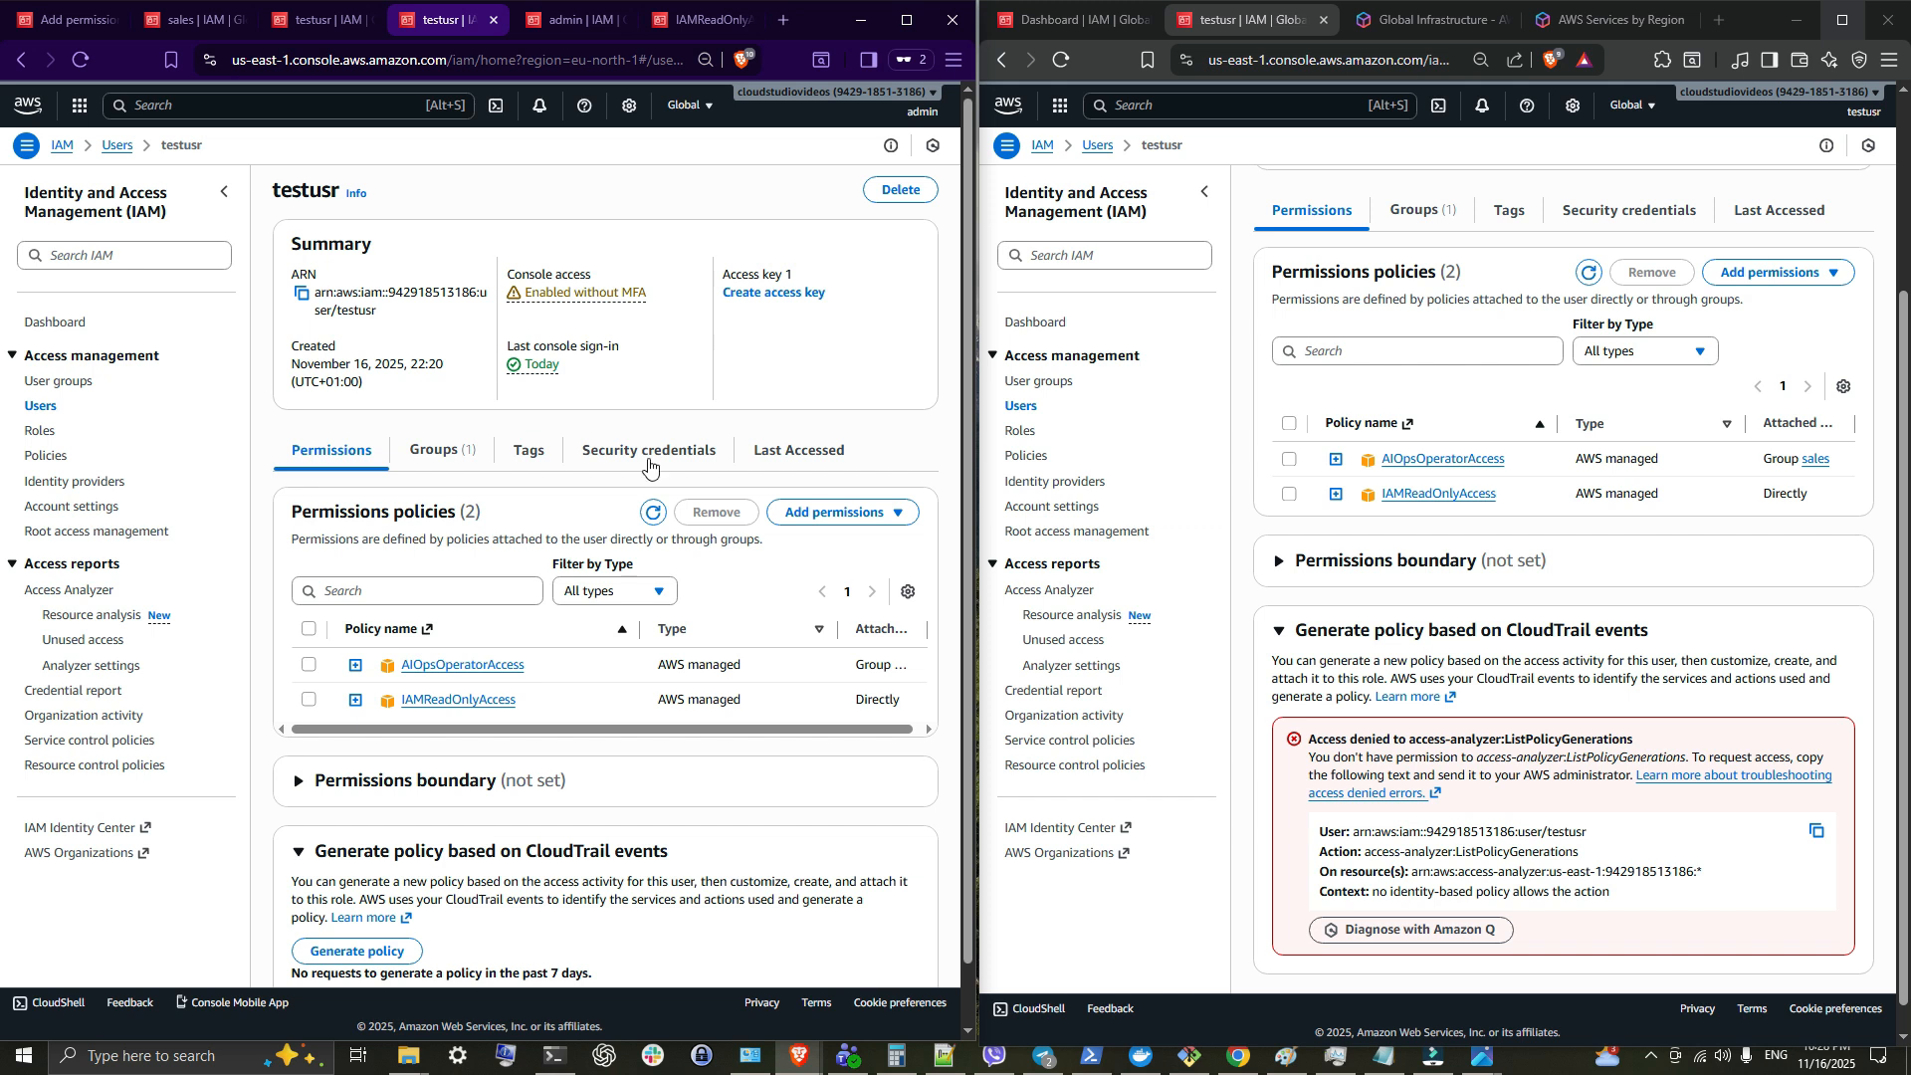
click(58, 381)
click(344, 326)
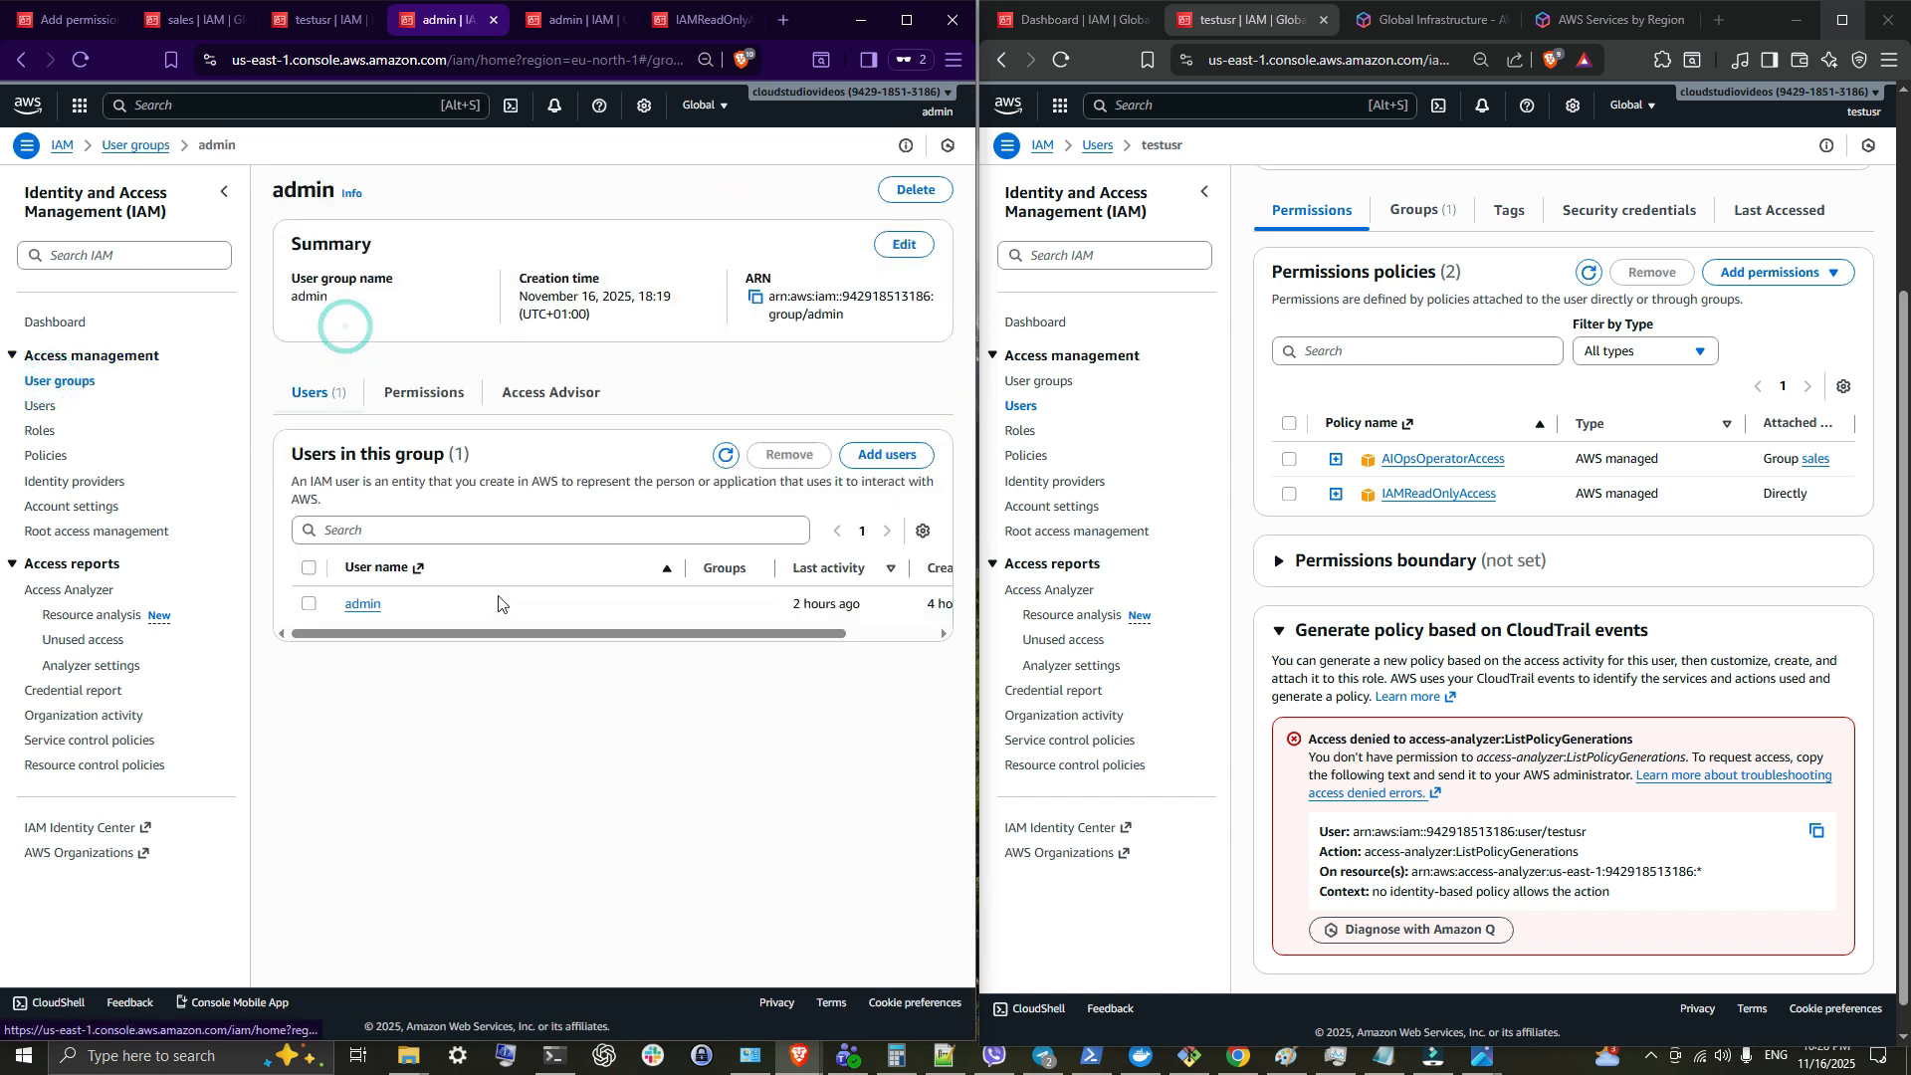
click(308, 604)
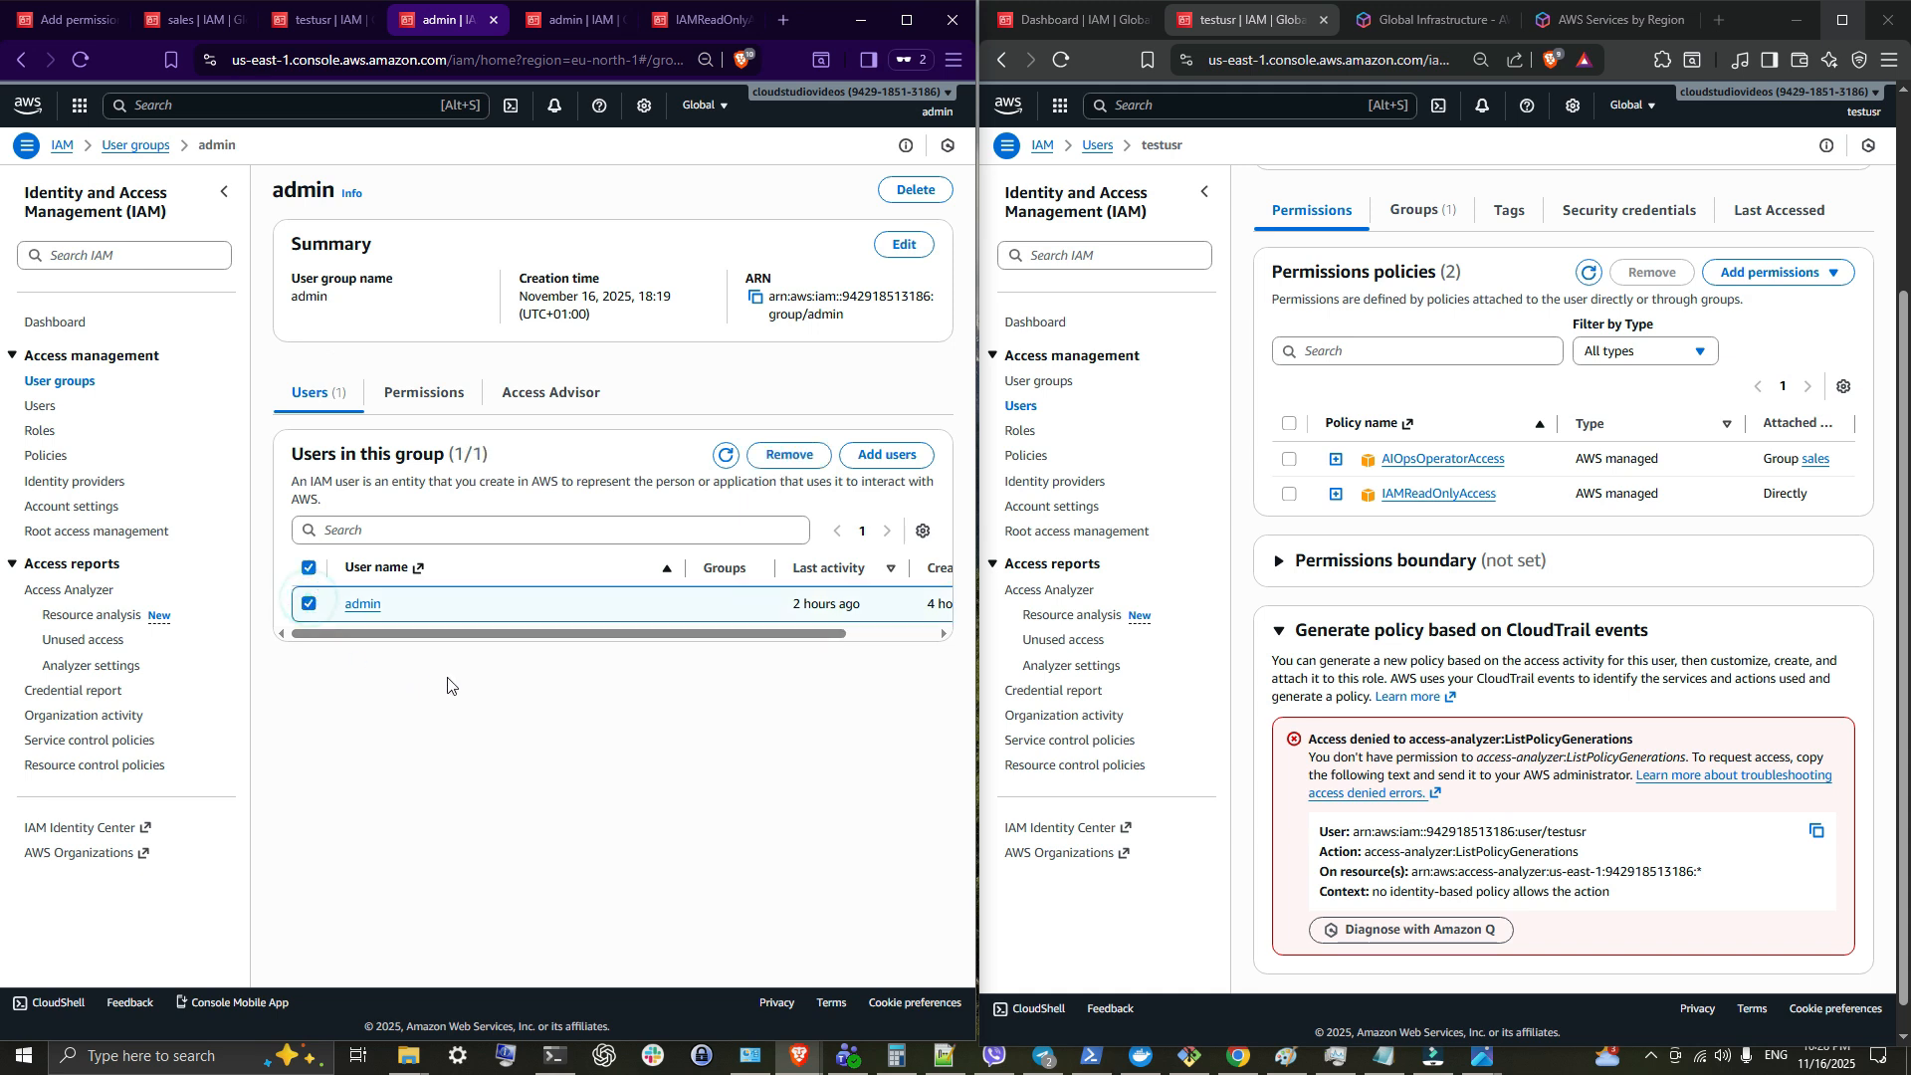
click(885, 454)
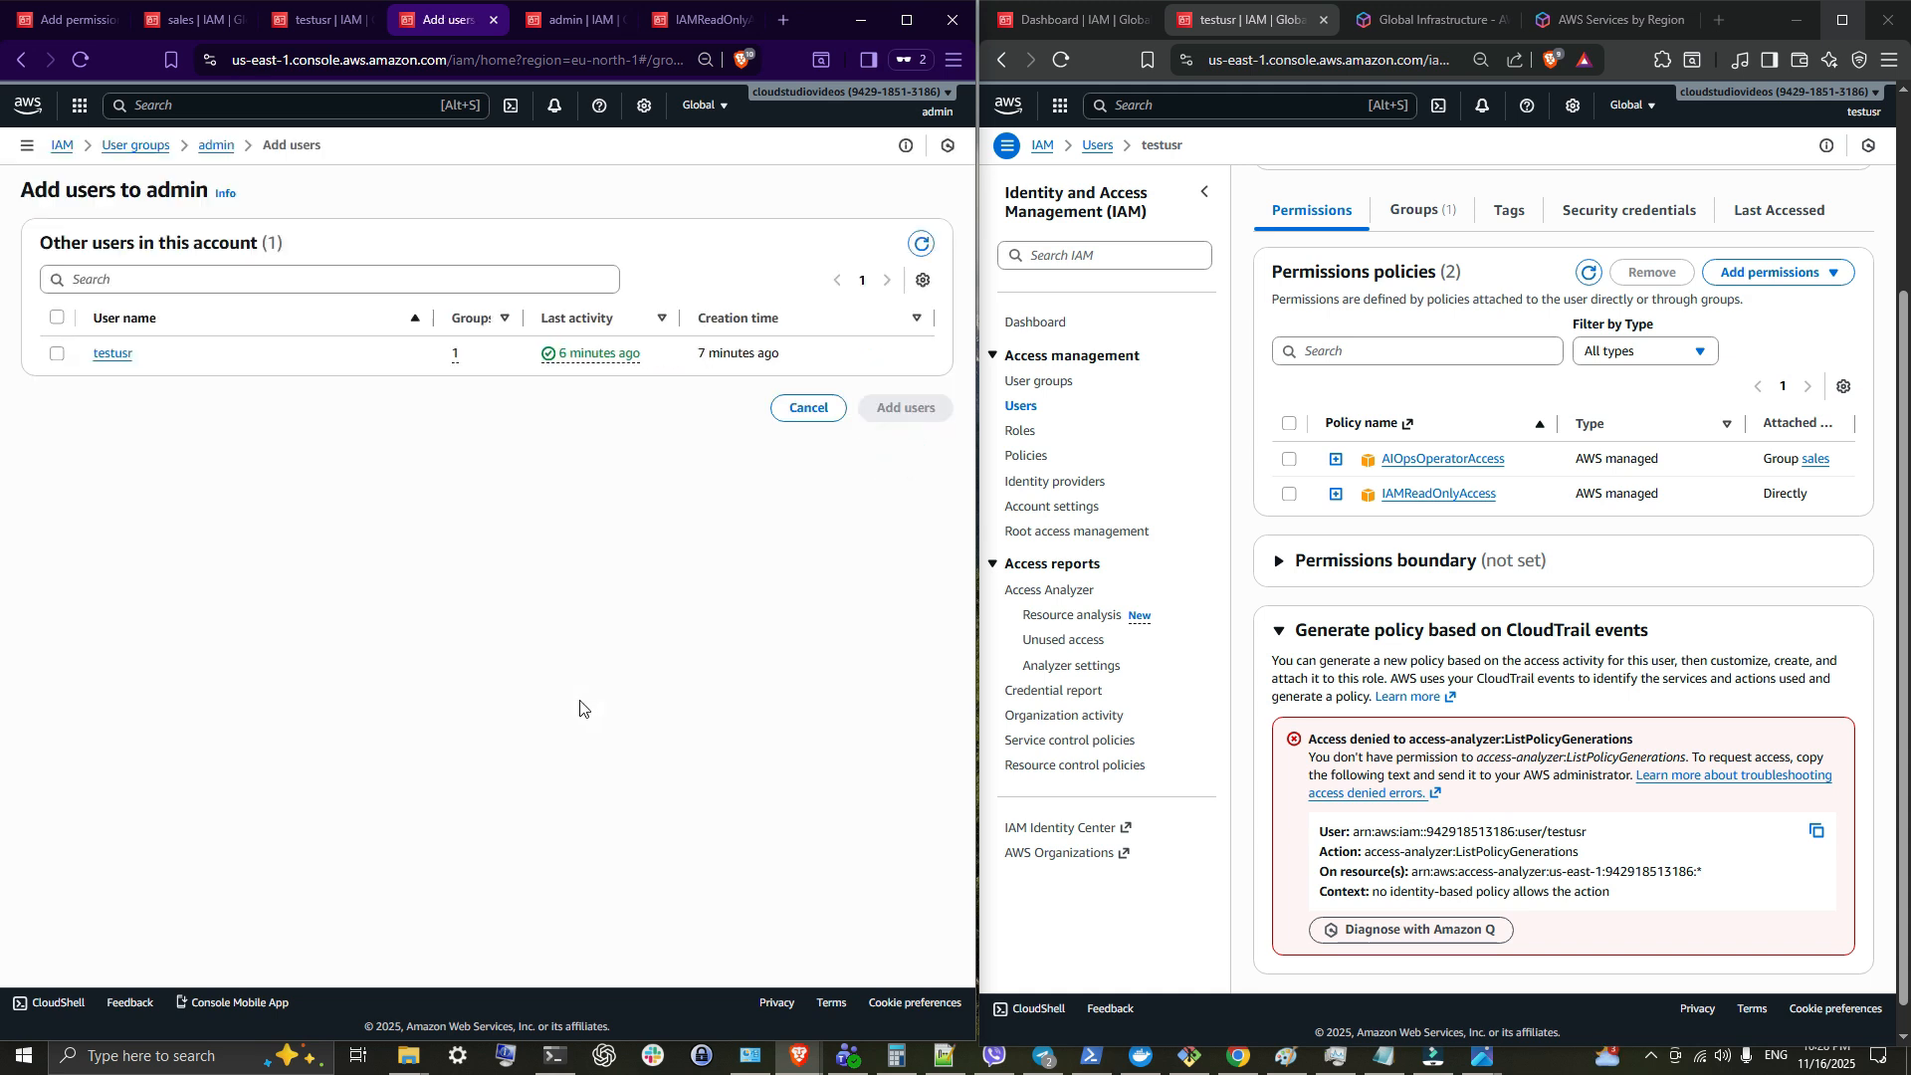
click(58, 354)
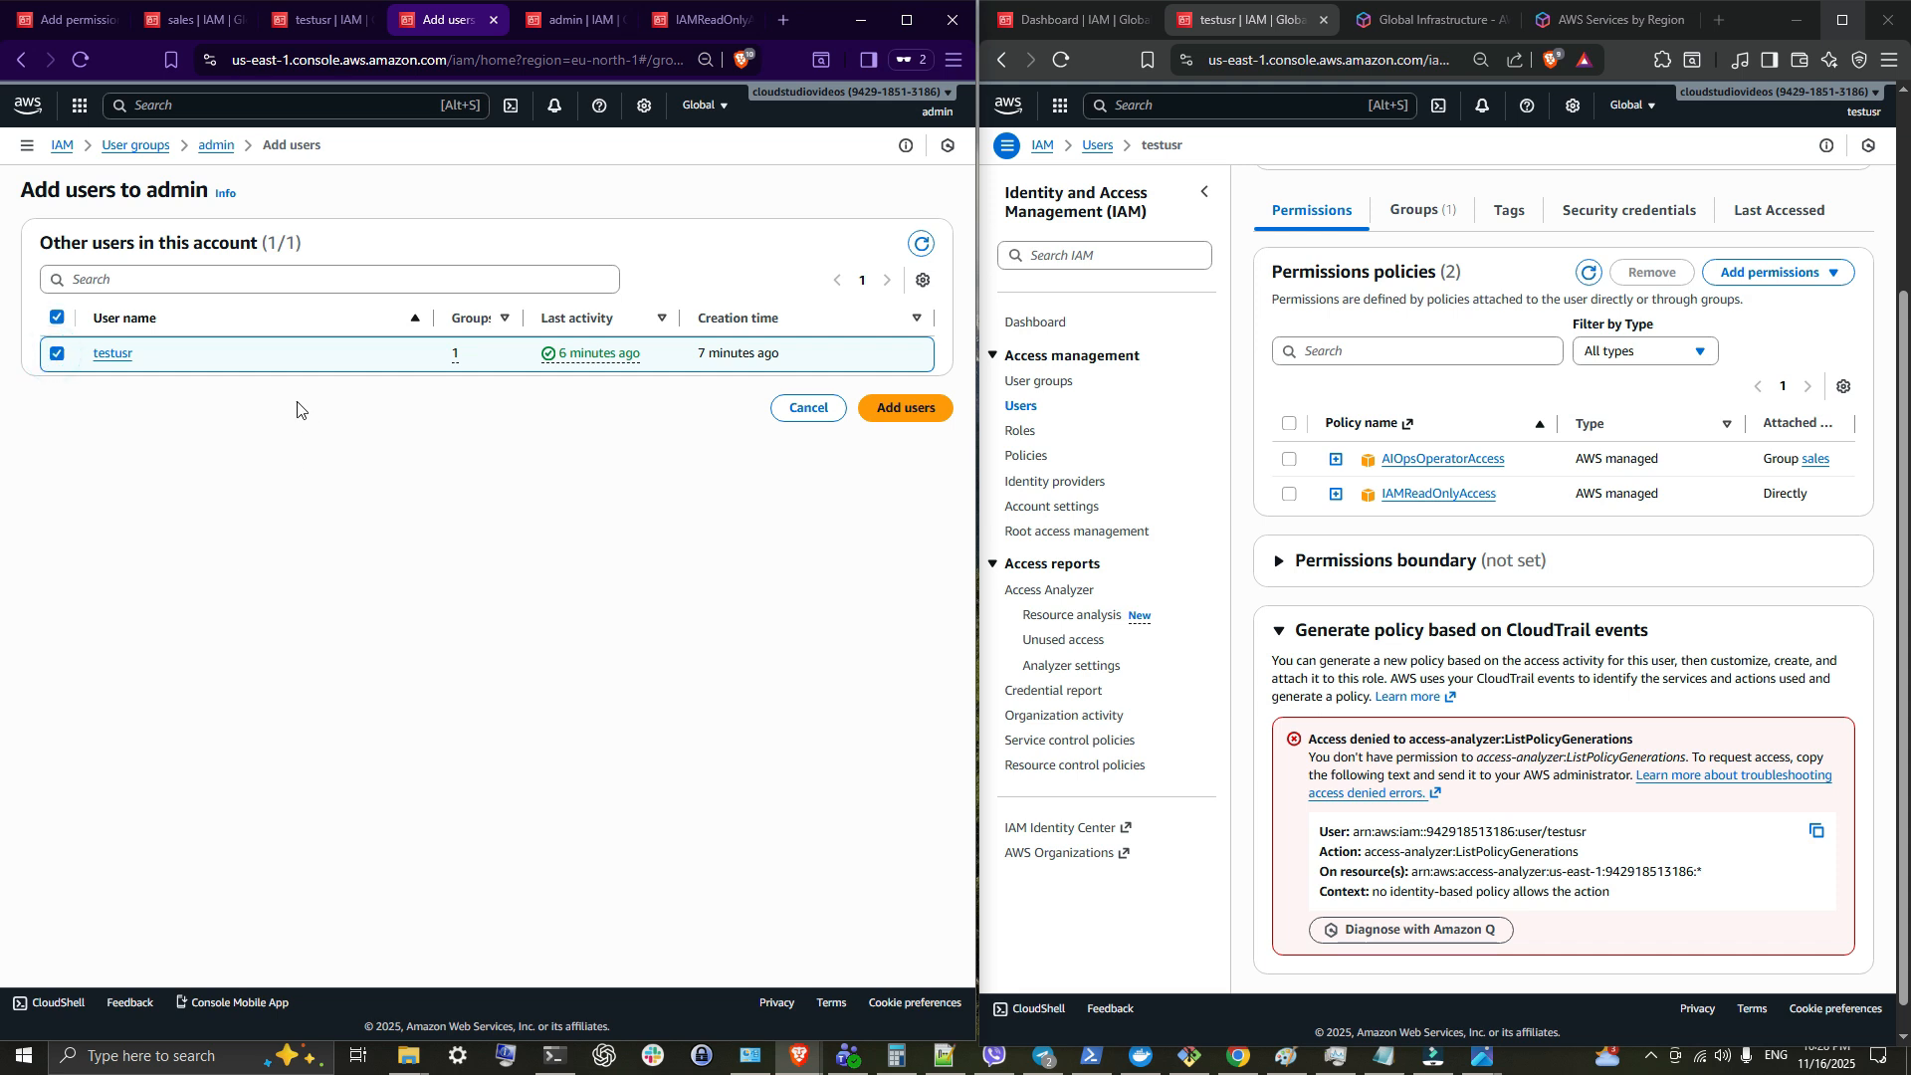
click(903, 408)
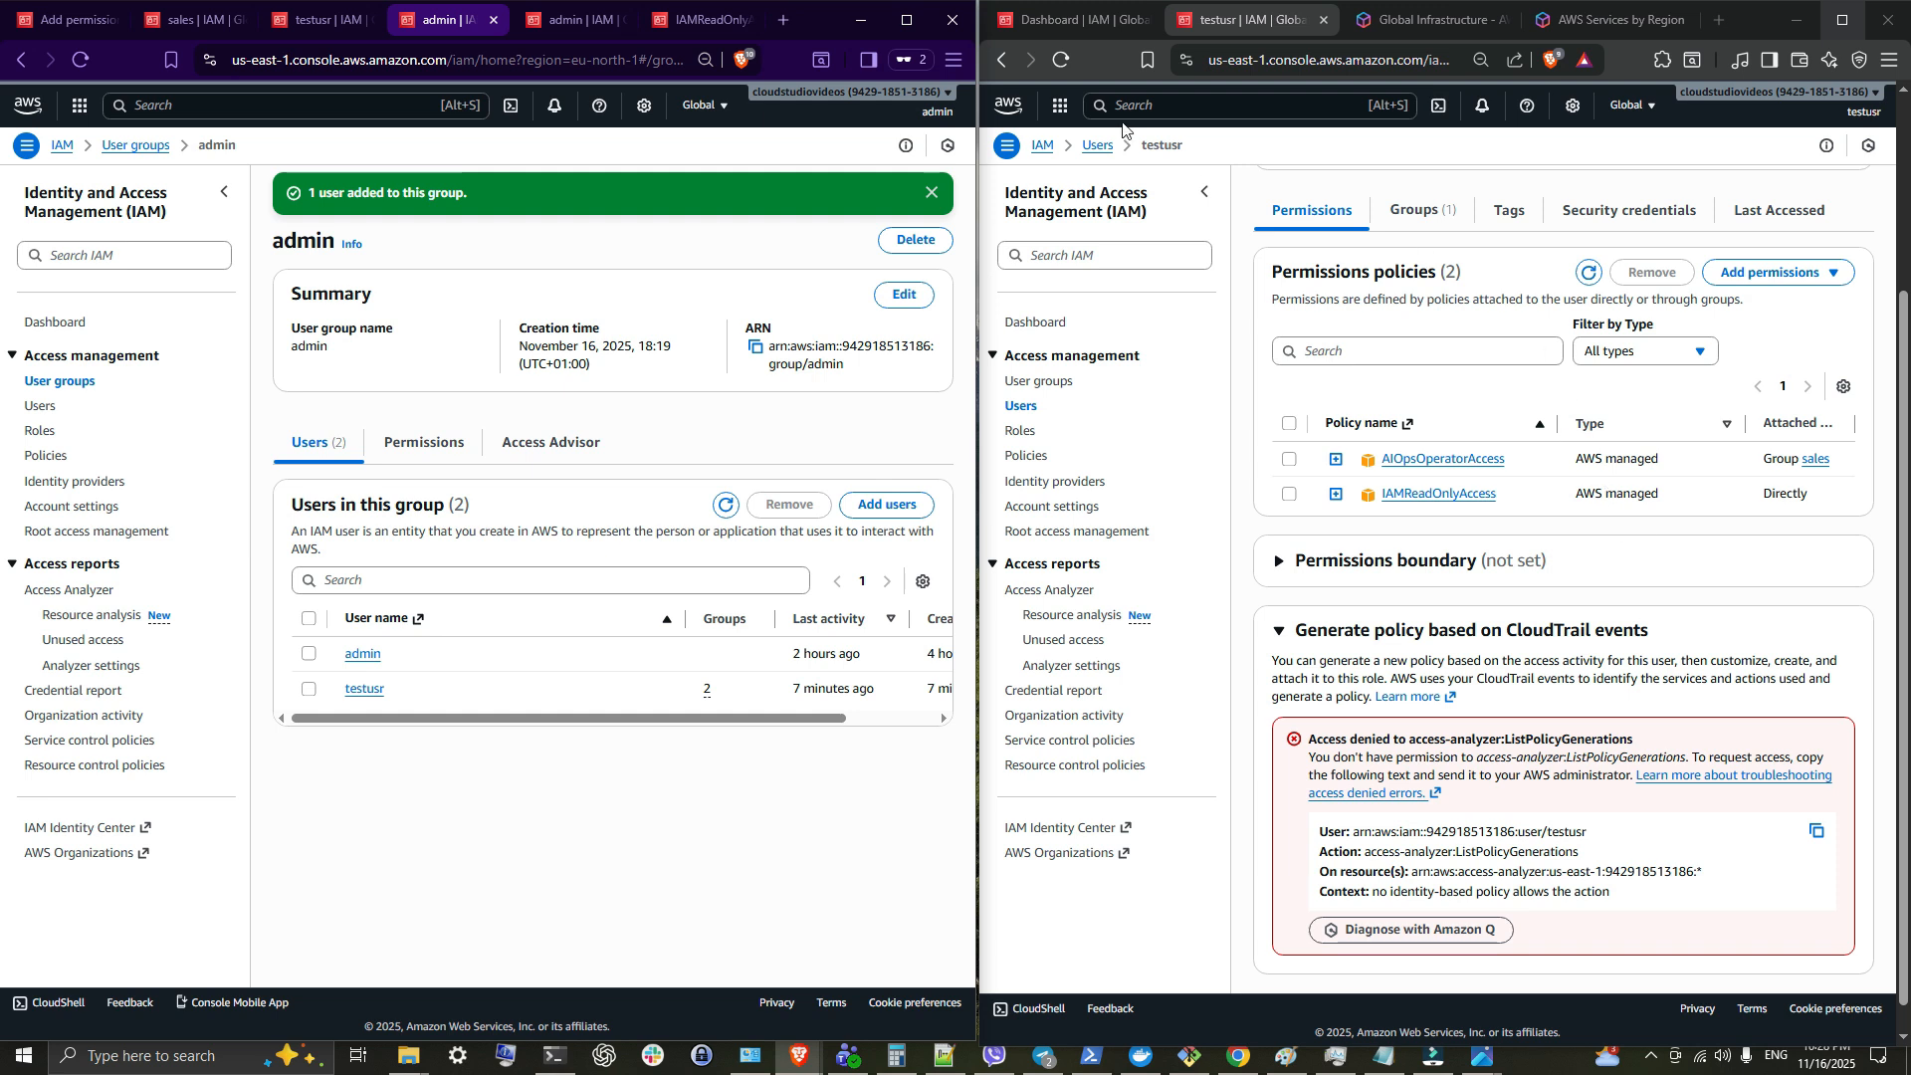
Step: In the testusr session's window, reload testusr's details page and examine the attached permissions policies and their sources
click(1061, 60)
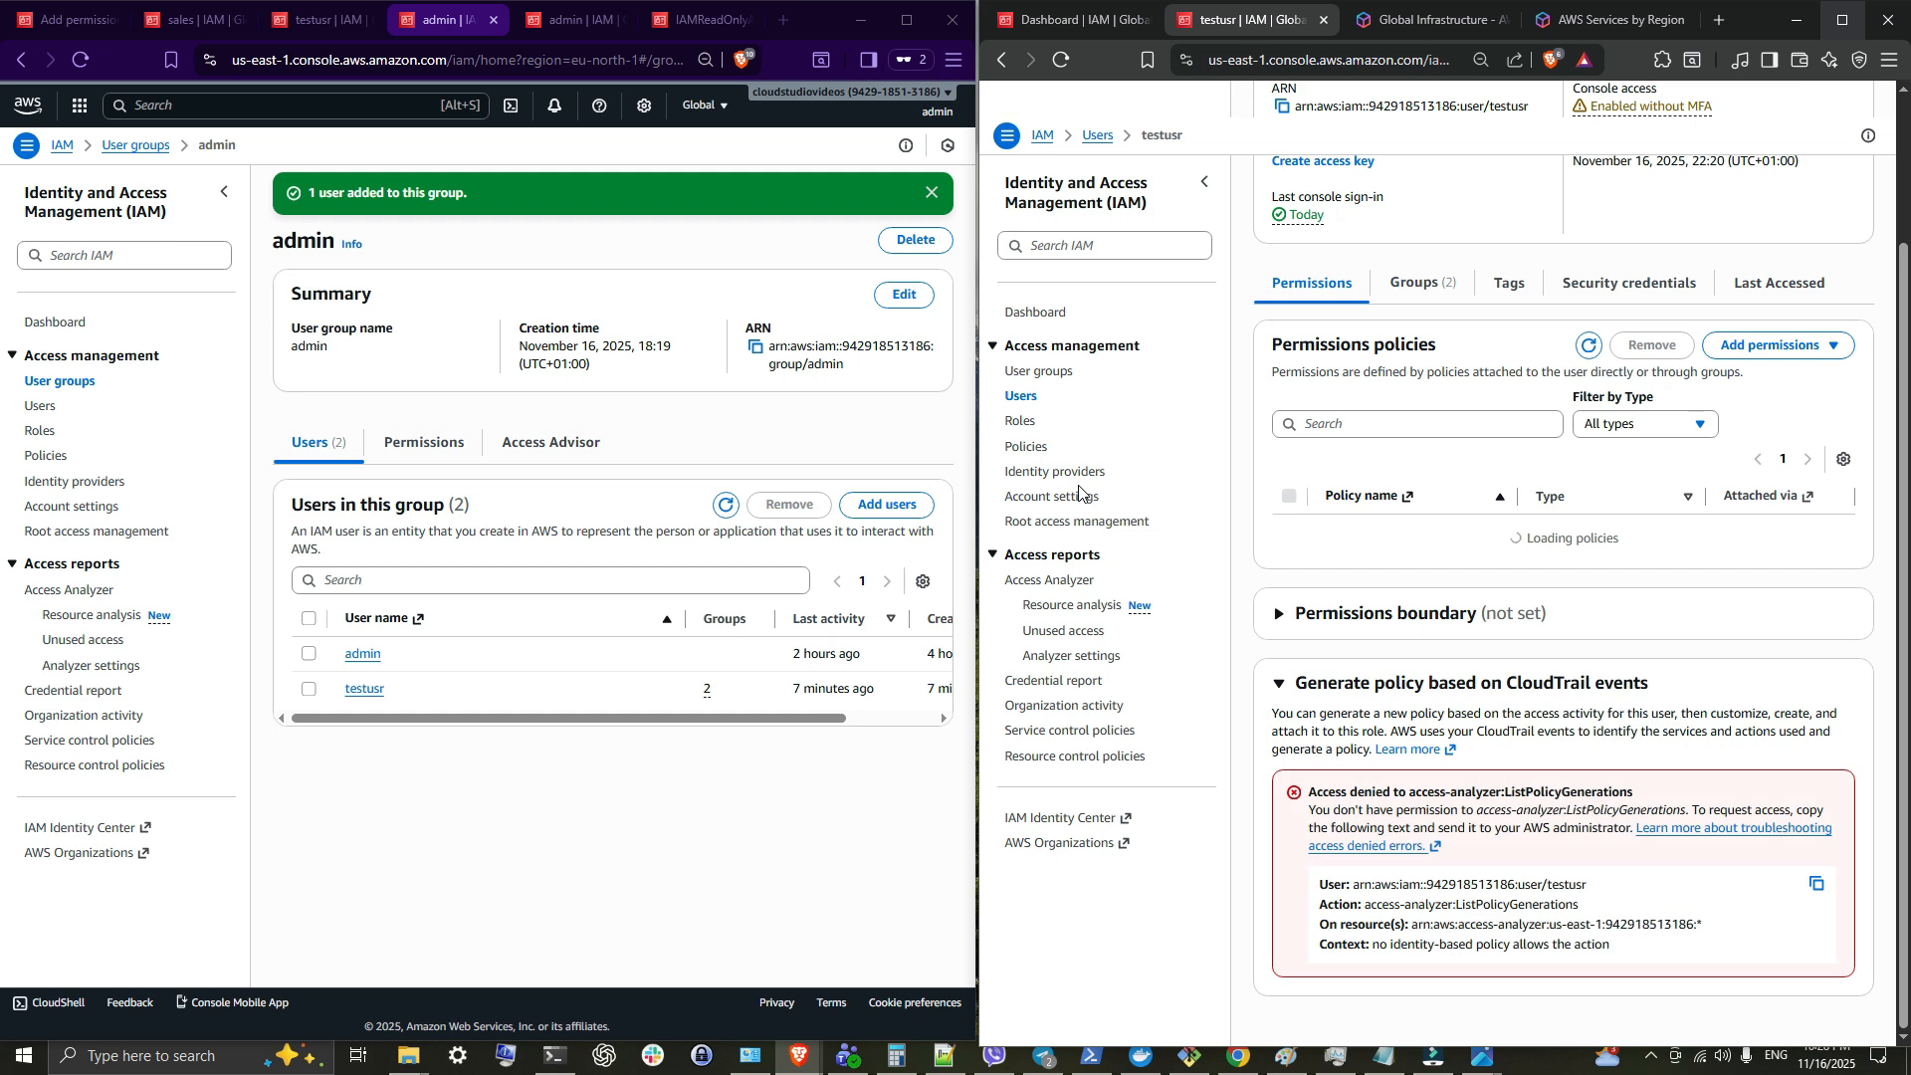
scroll(1079, 492, up, 1)
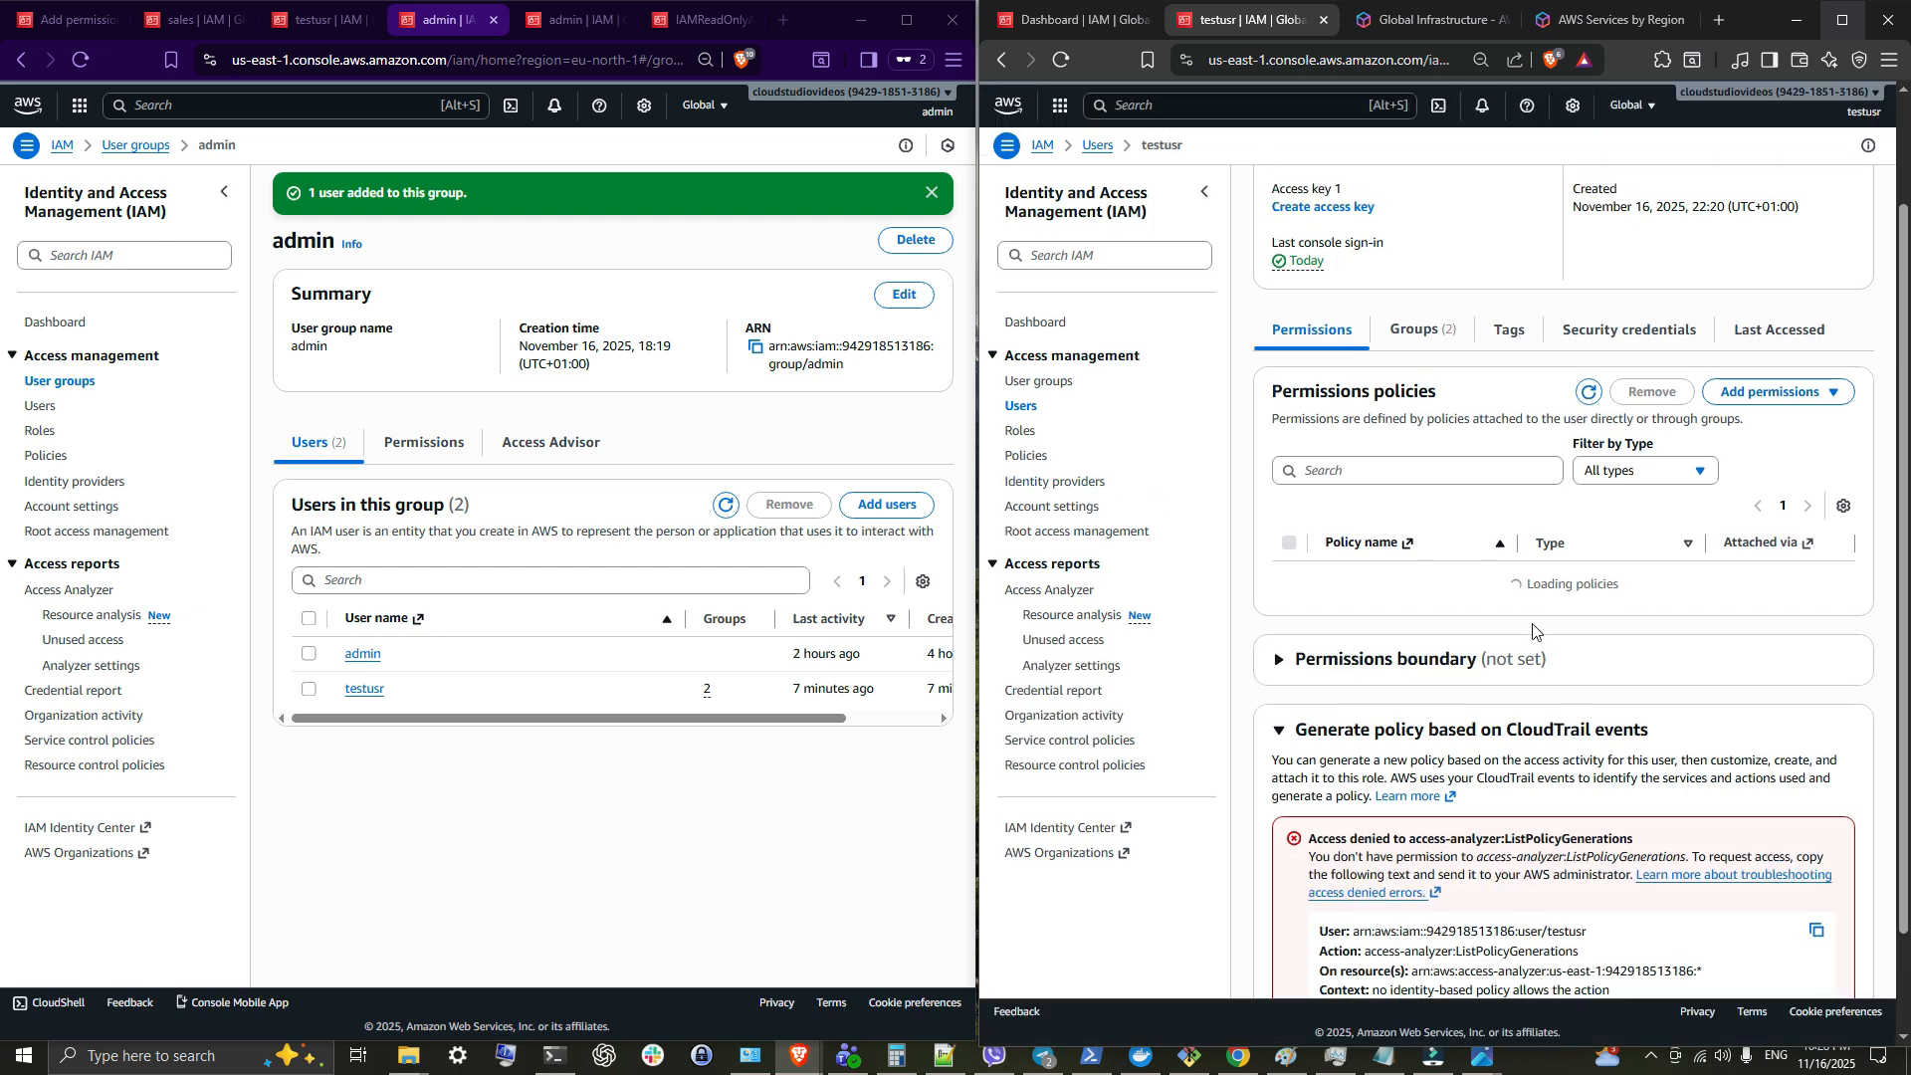
drag(1517, 543, 1525, 543)
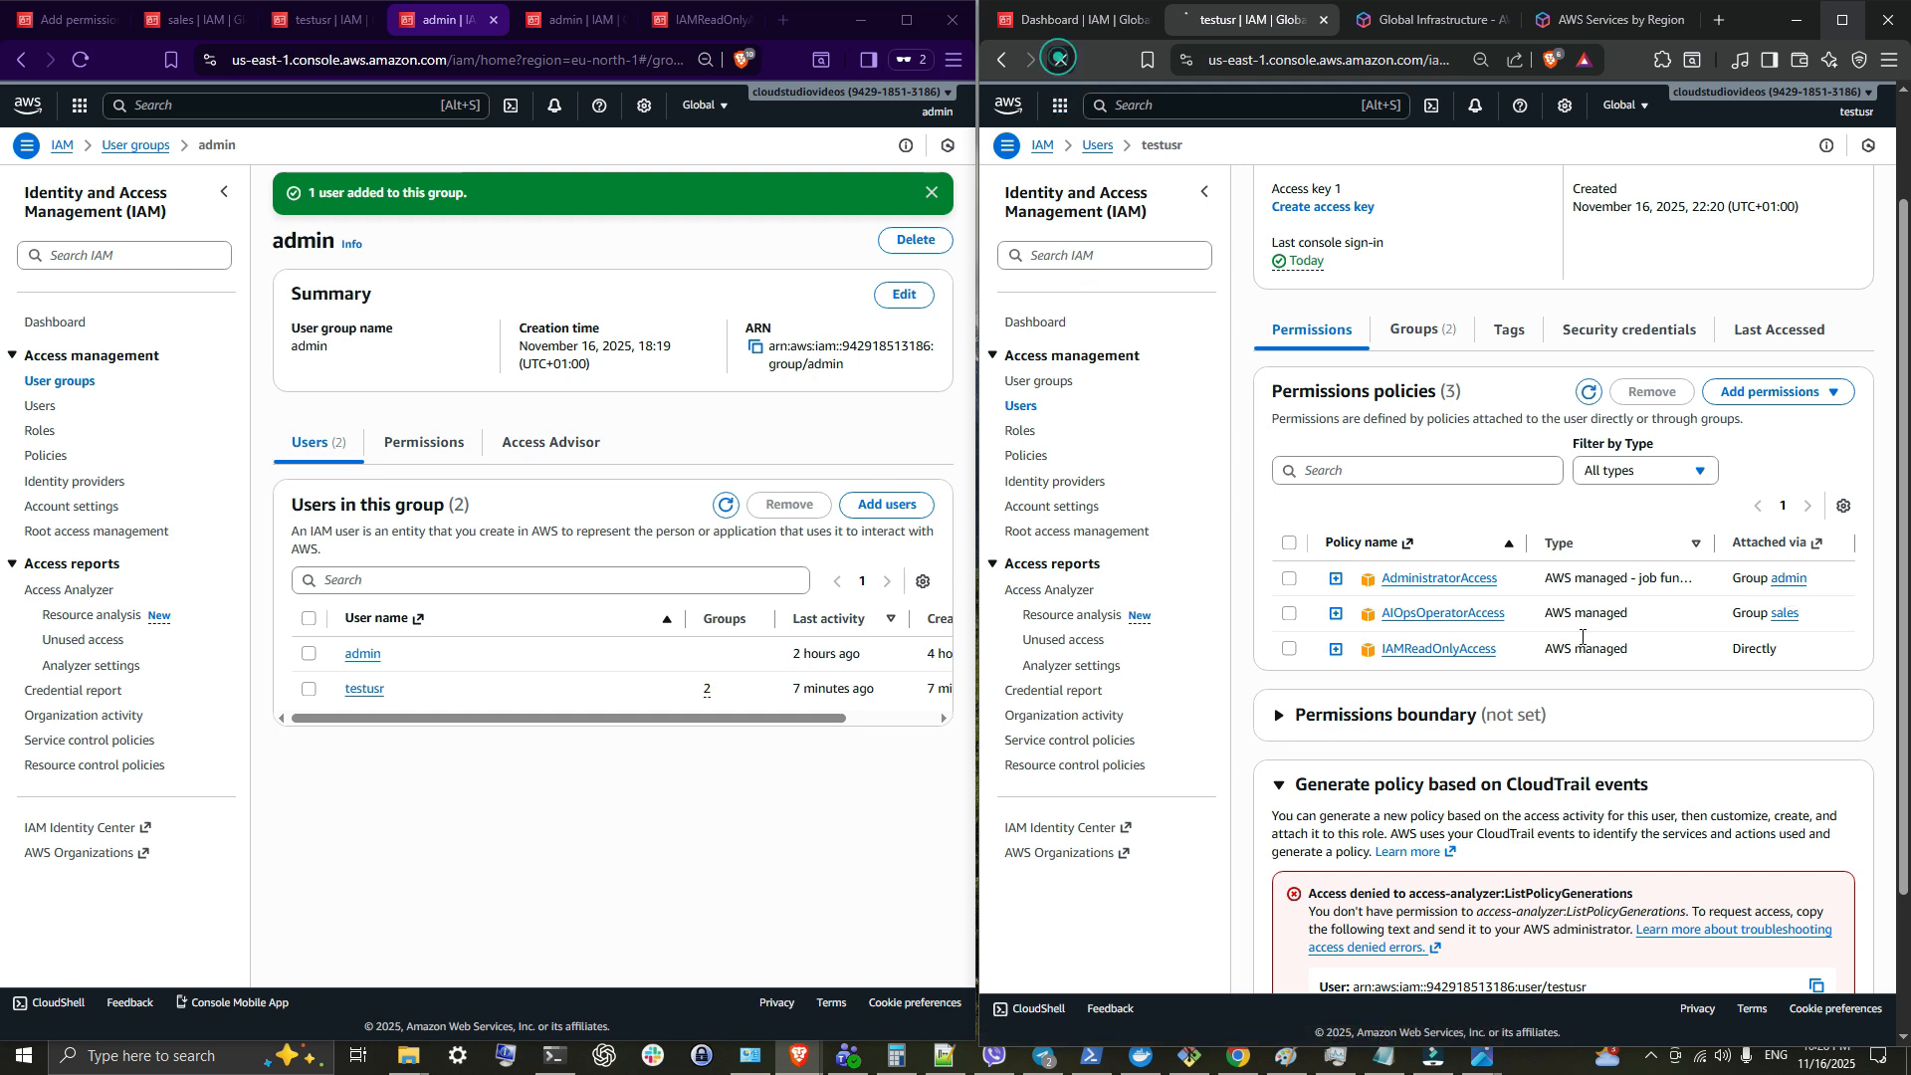
click(1061, 60)
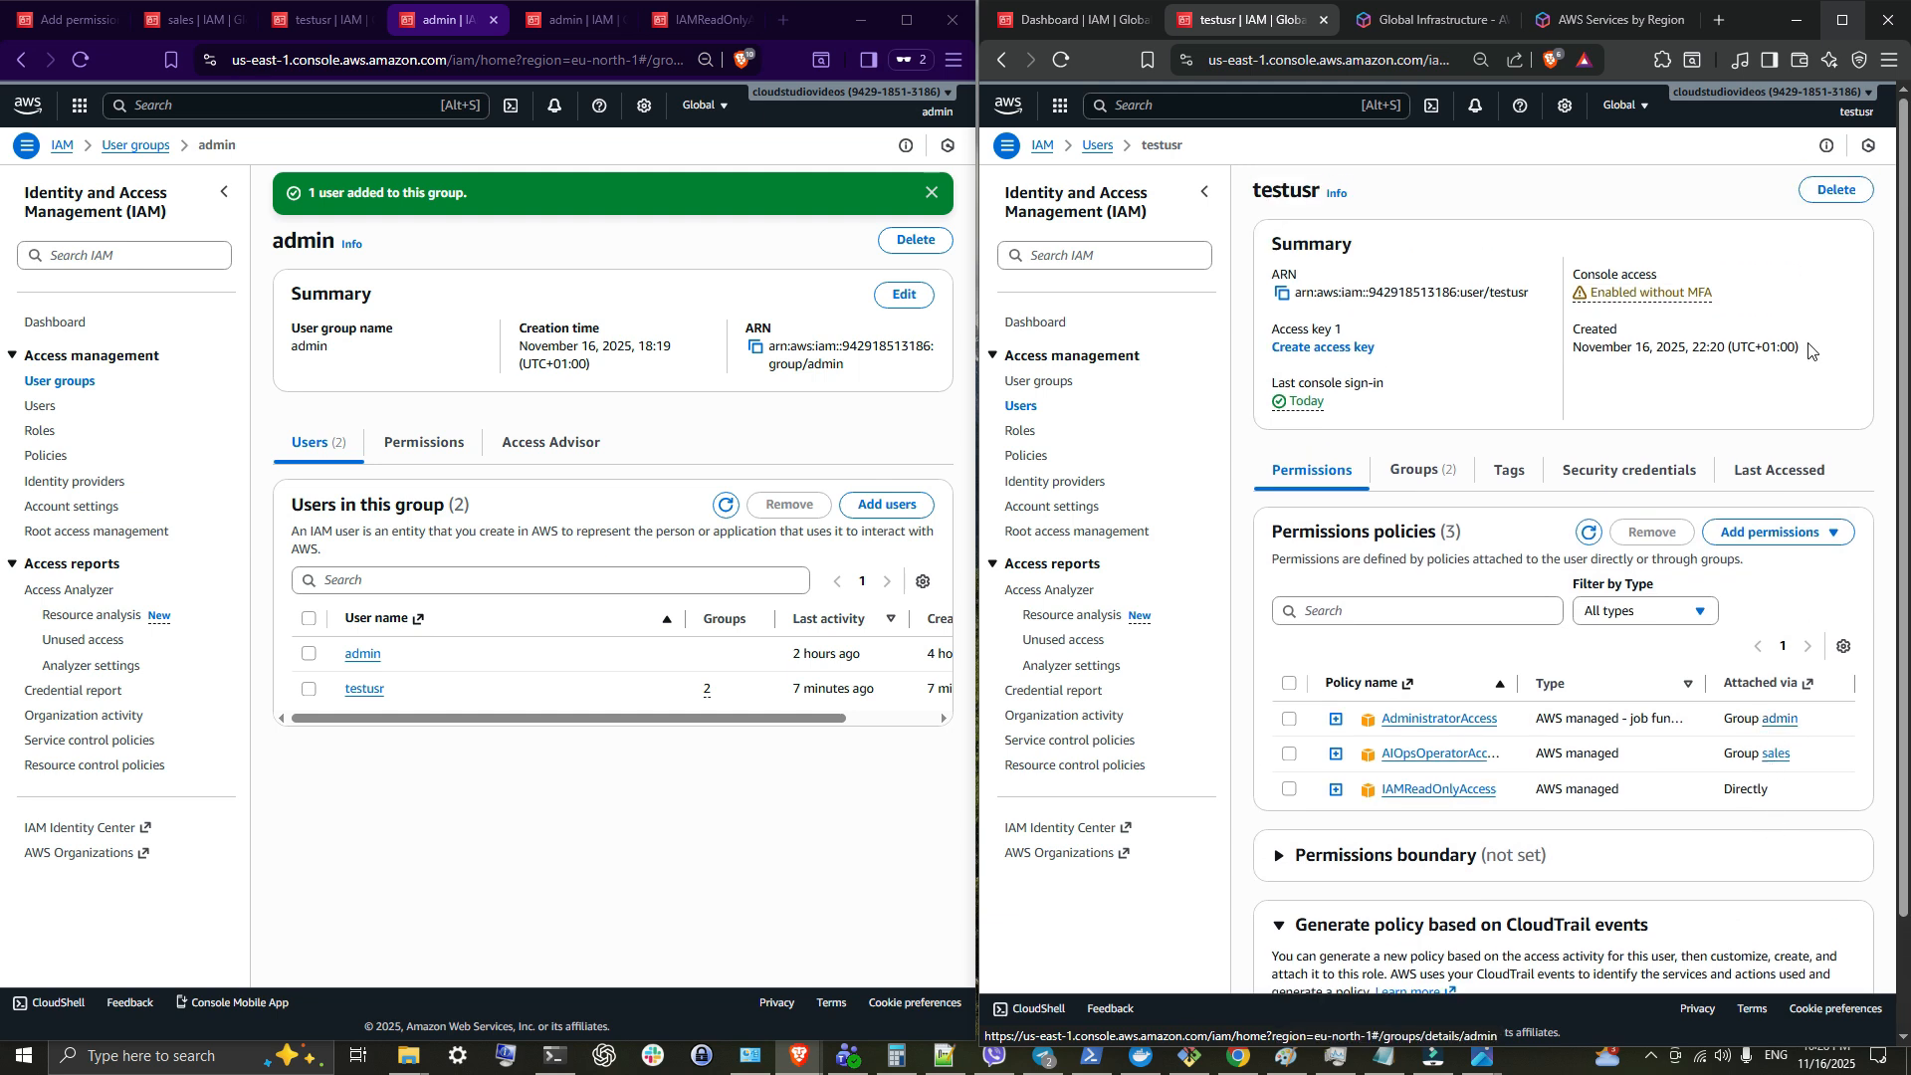
scroll(1844, 318, down, 1)
scroll(1844, 318, up, 1)
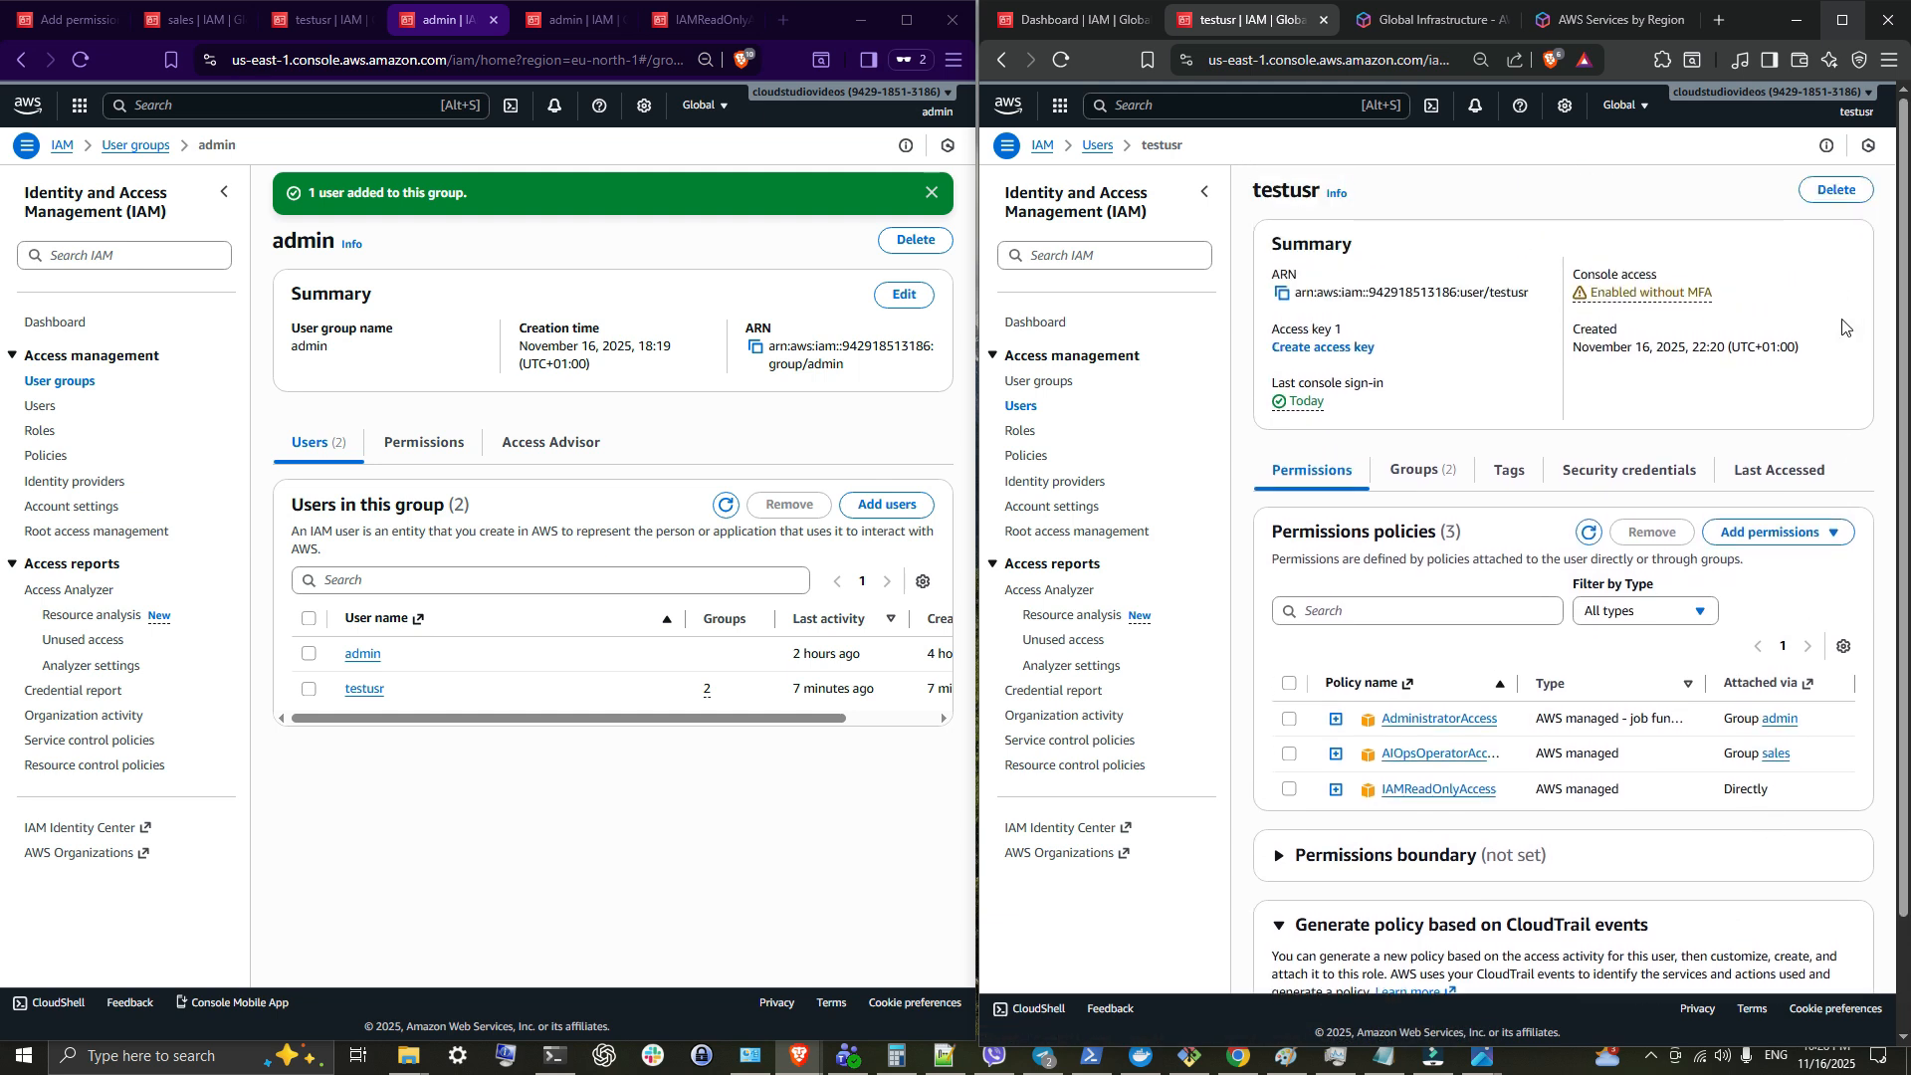
Step: Delete the sales user group from the testusr session, confirming the deletion with the group name sales
click(1035, 382)
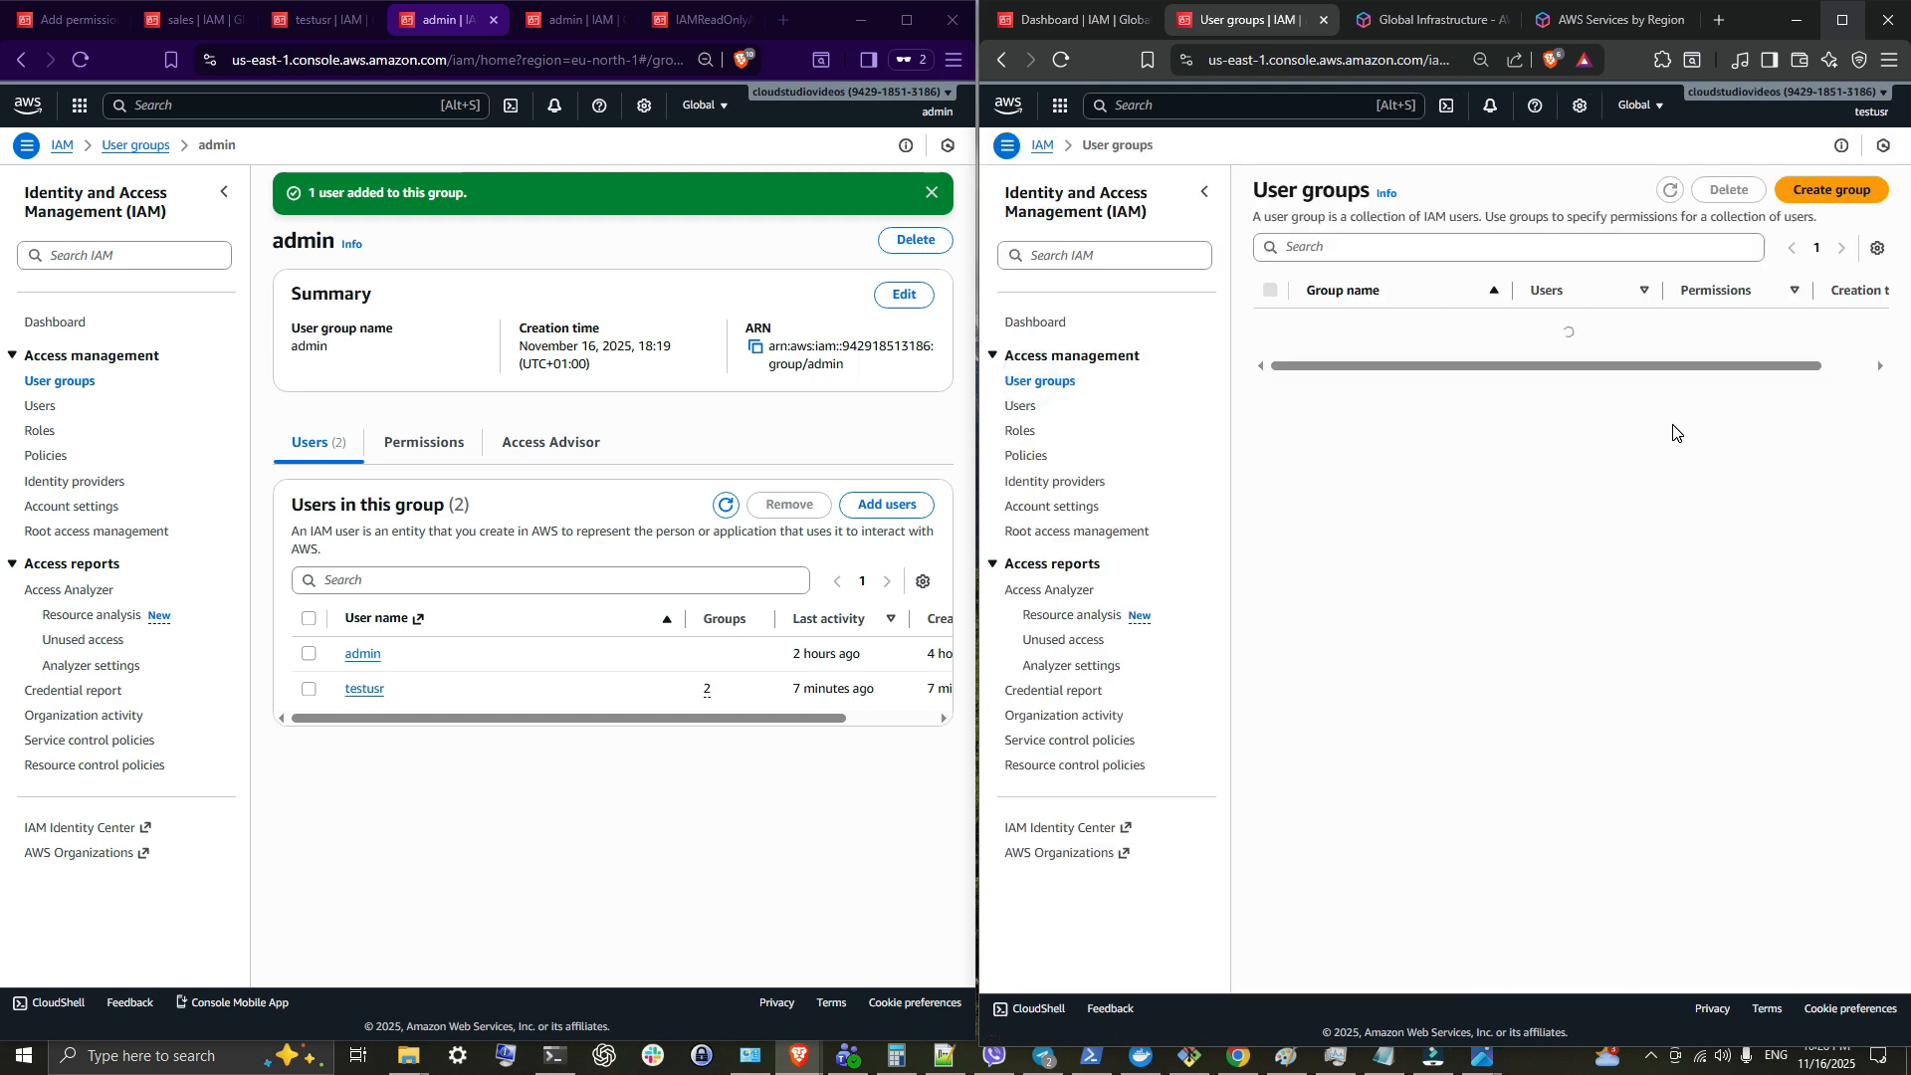
click(1269, 360)
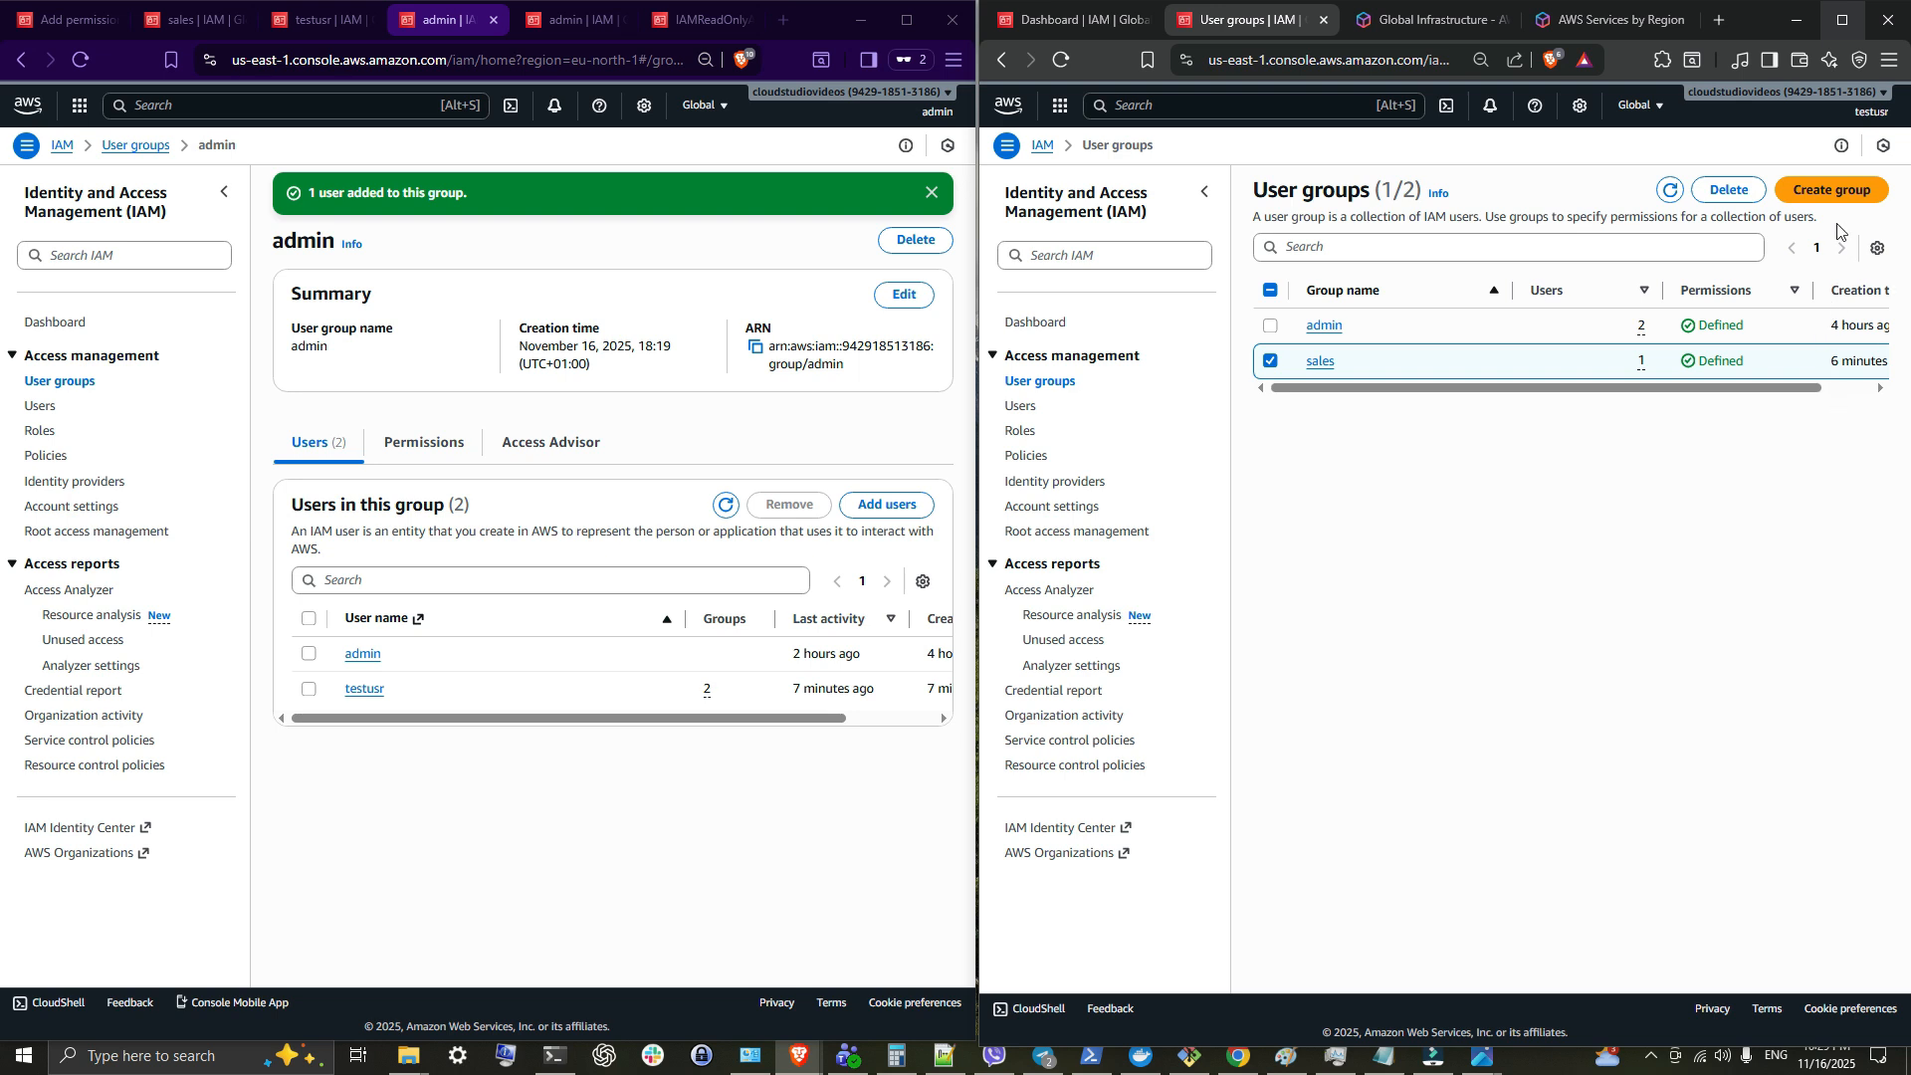
click(1728, 189)
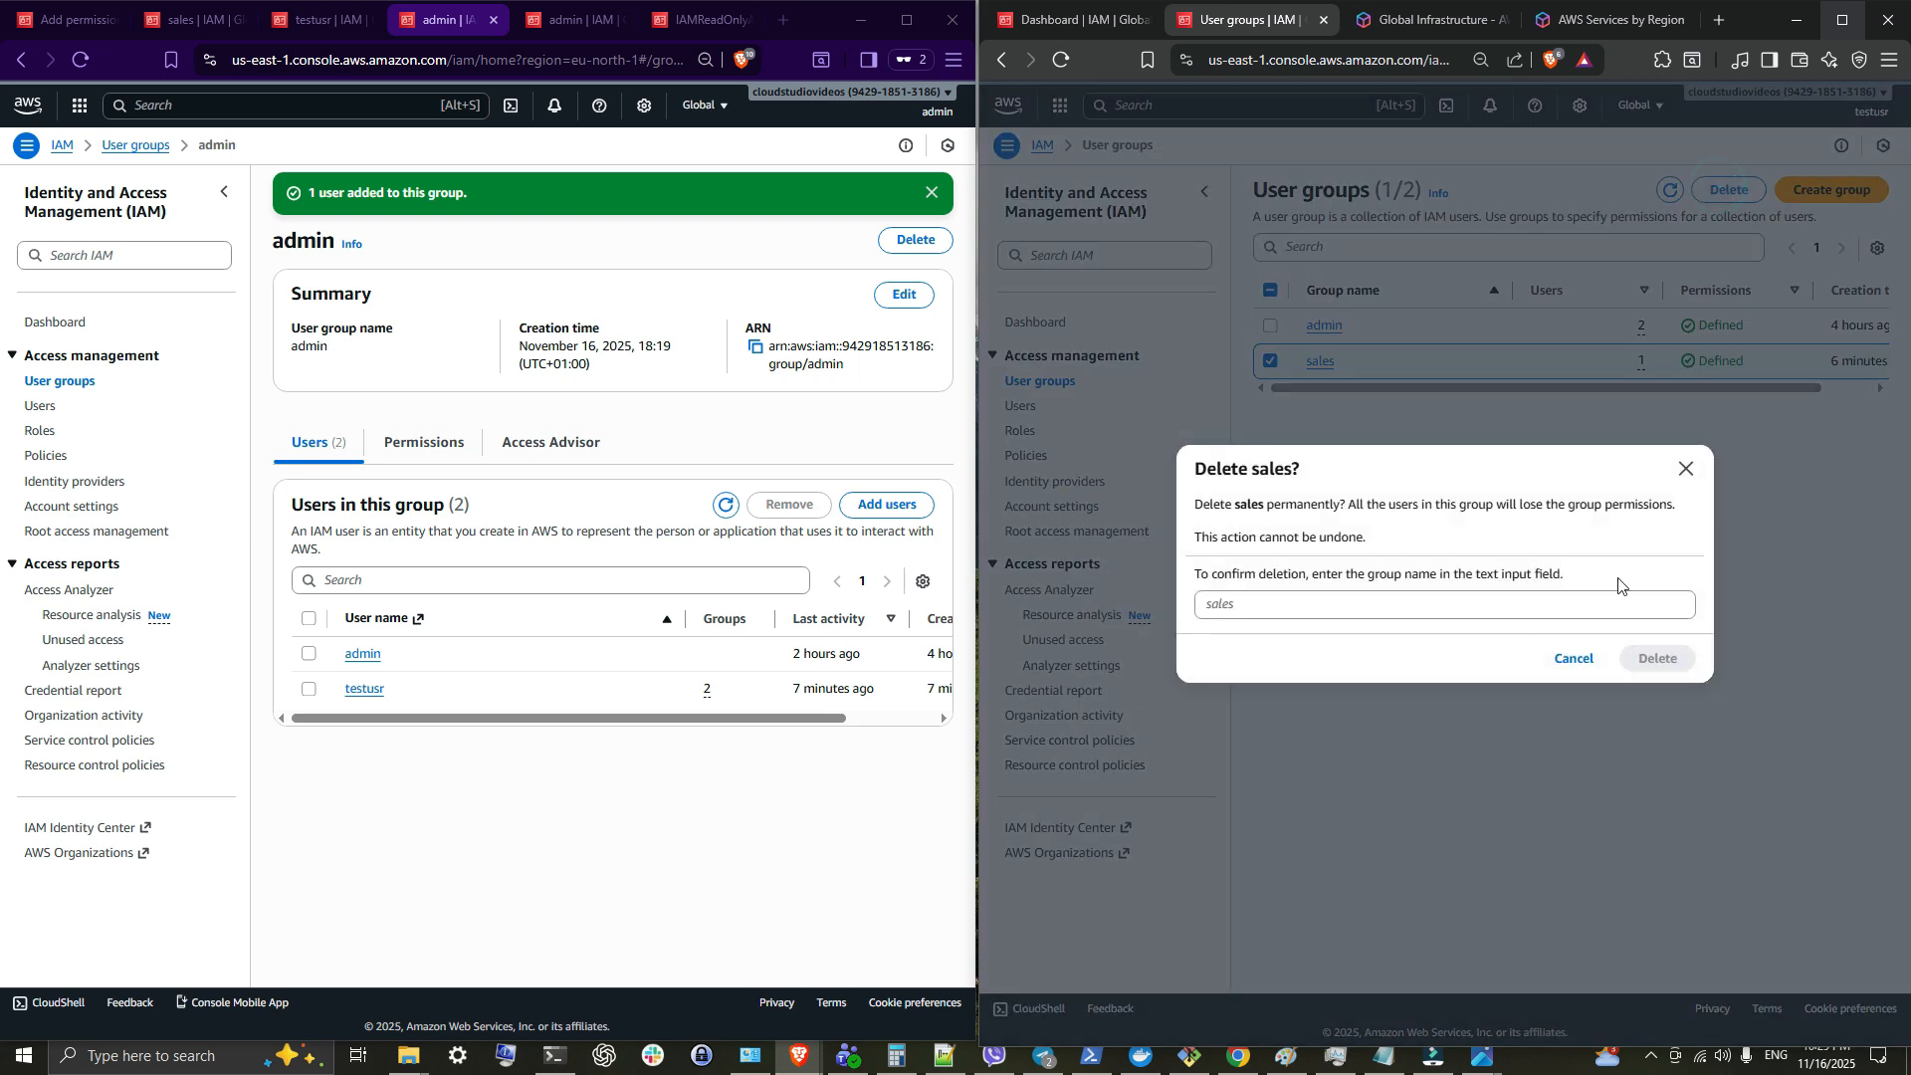
click(1418, 602)
text(sale)
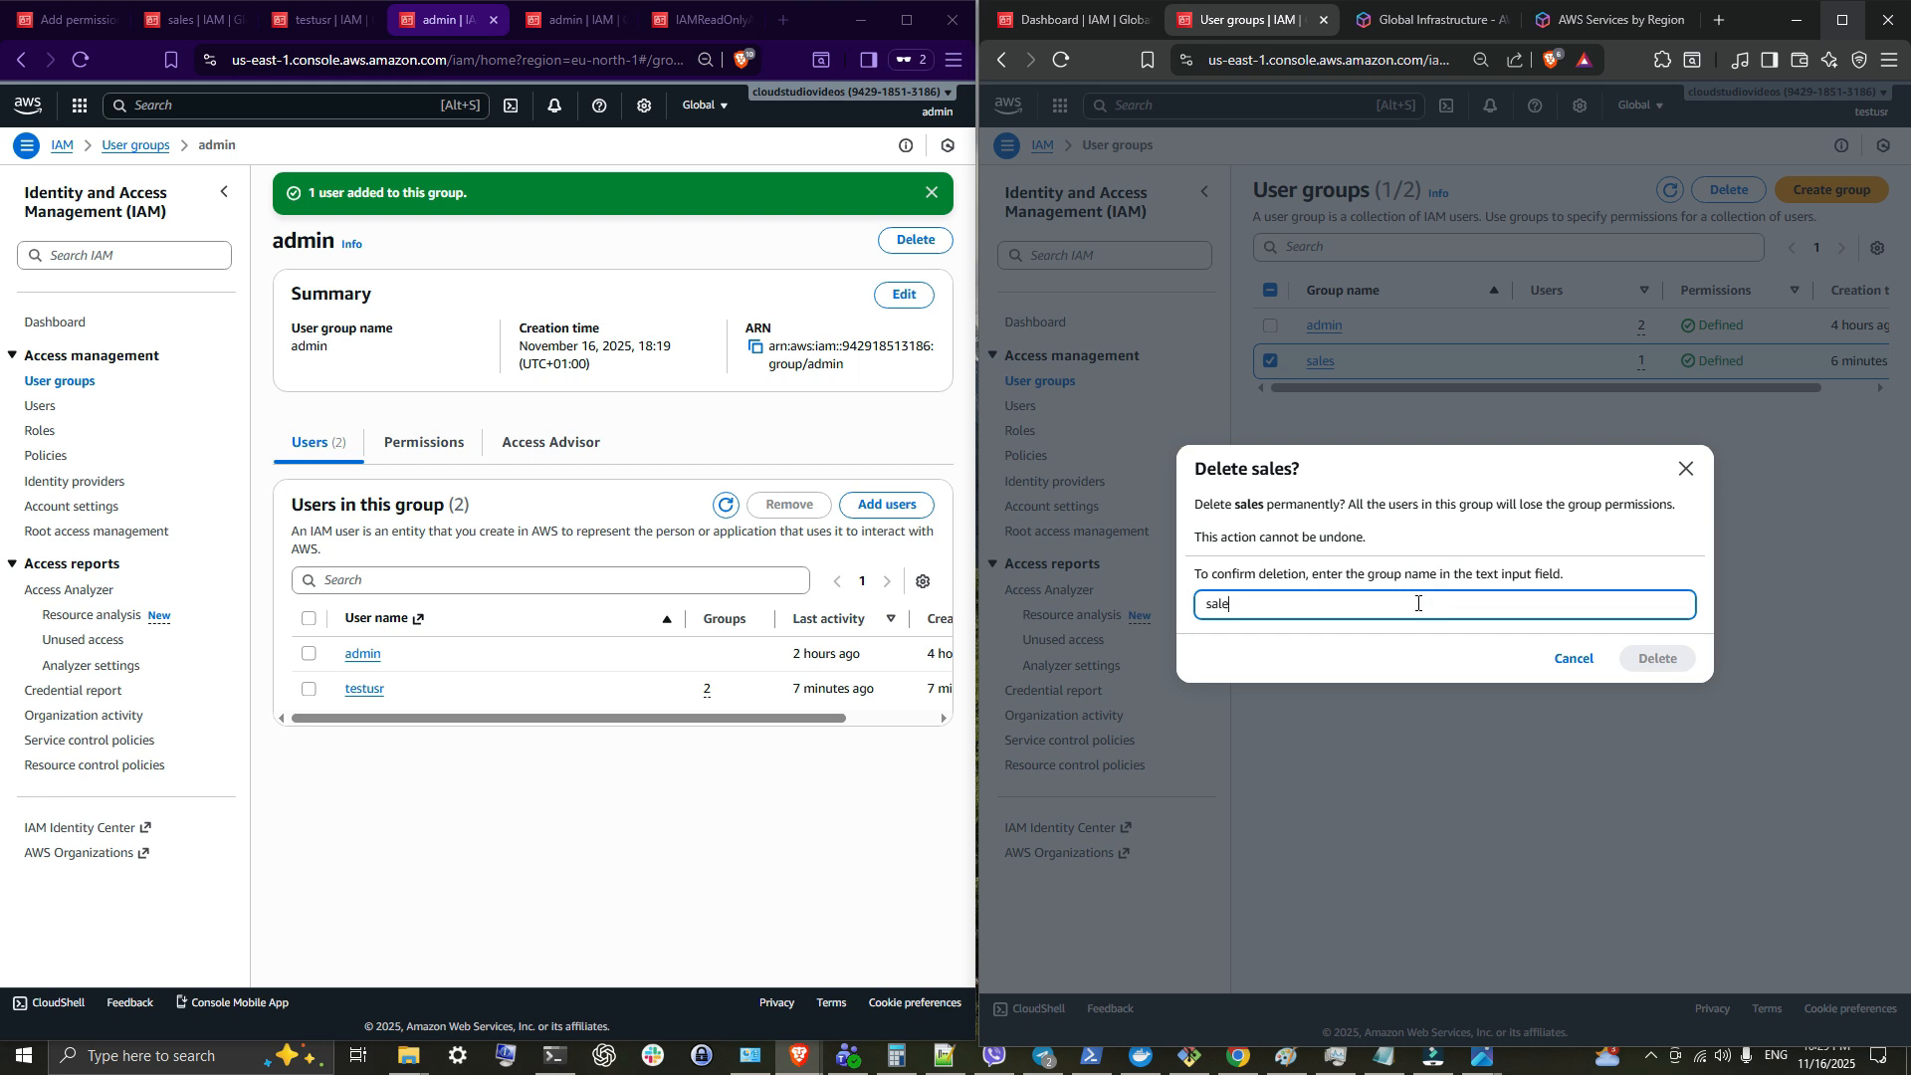
text(s)
click(1657, 658)
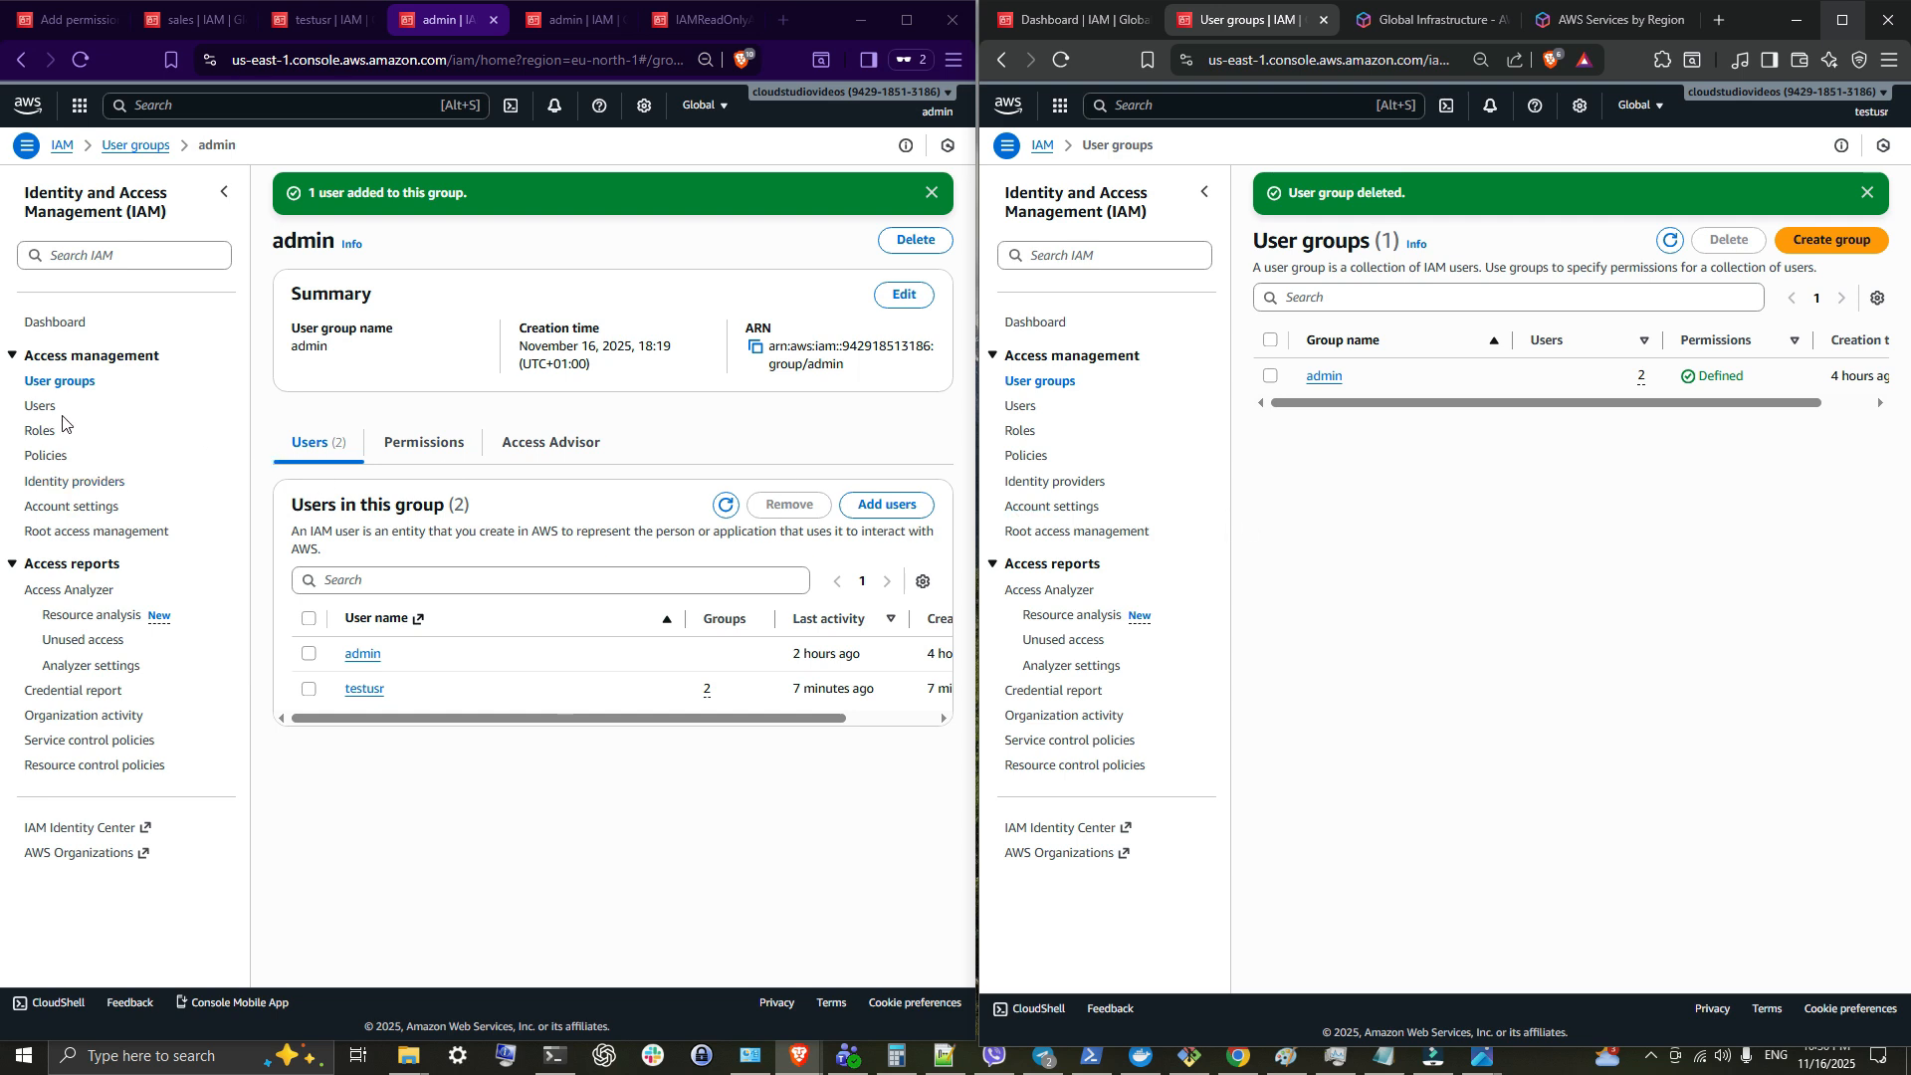
Step: In the admin session's window, try to delete the sales user group with the confirmation text sales, and dismiss the notification
click(43, 379)
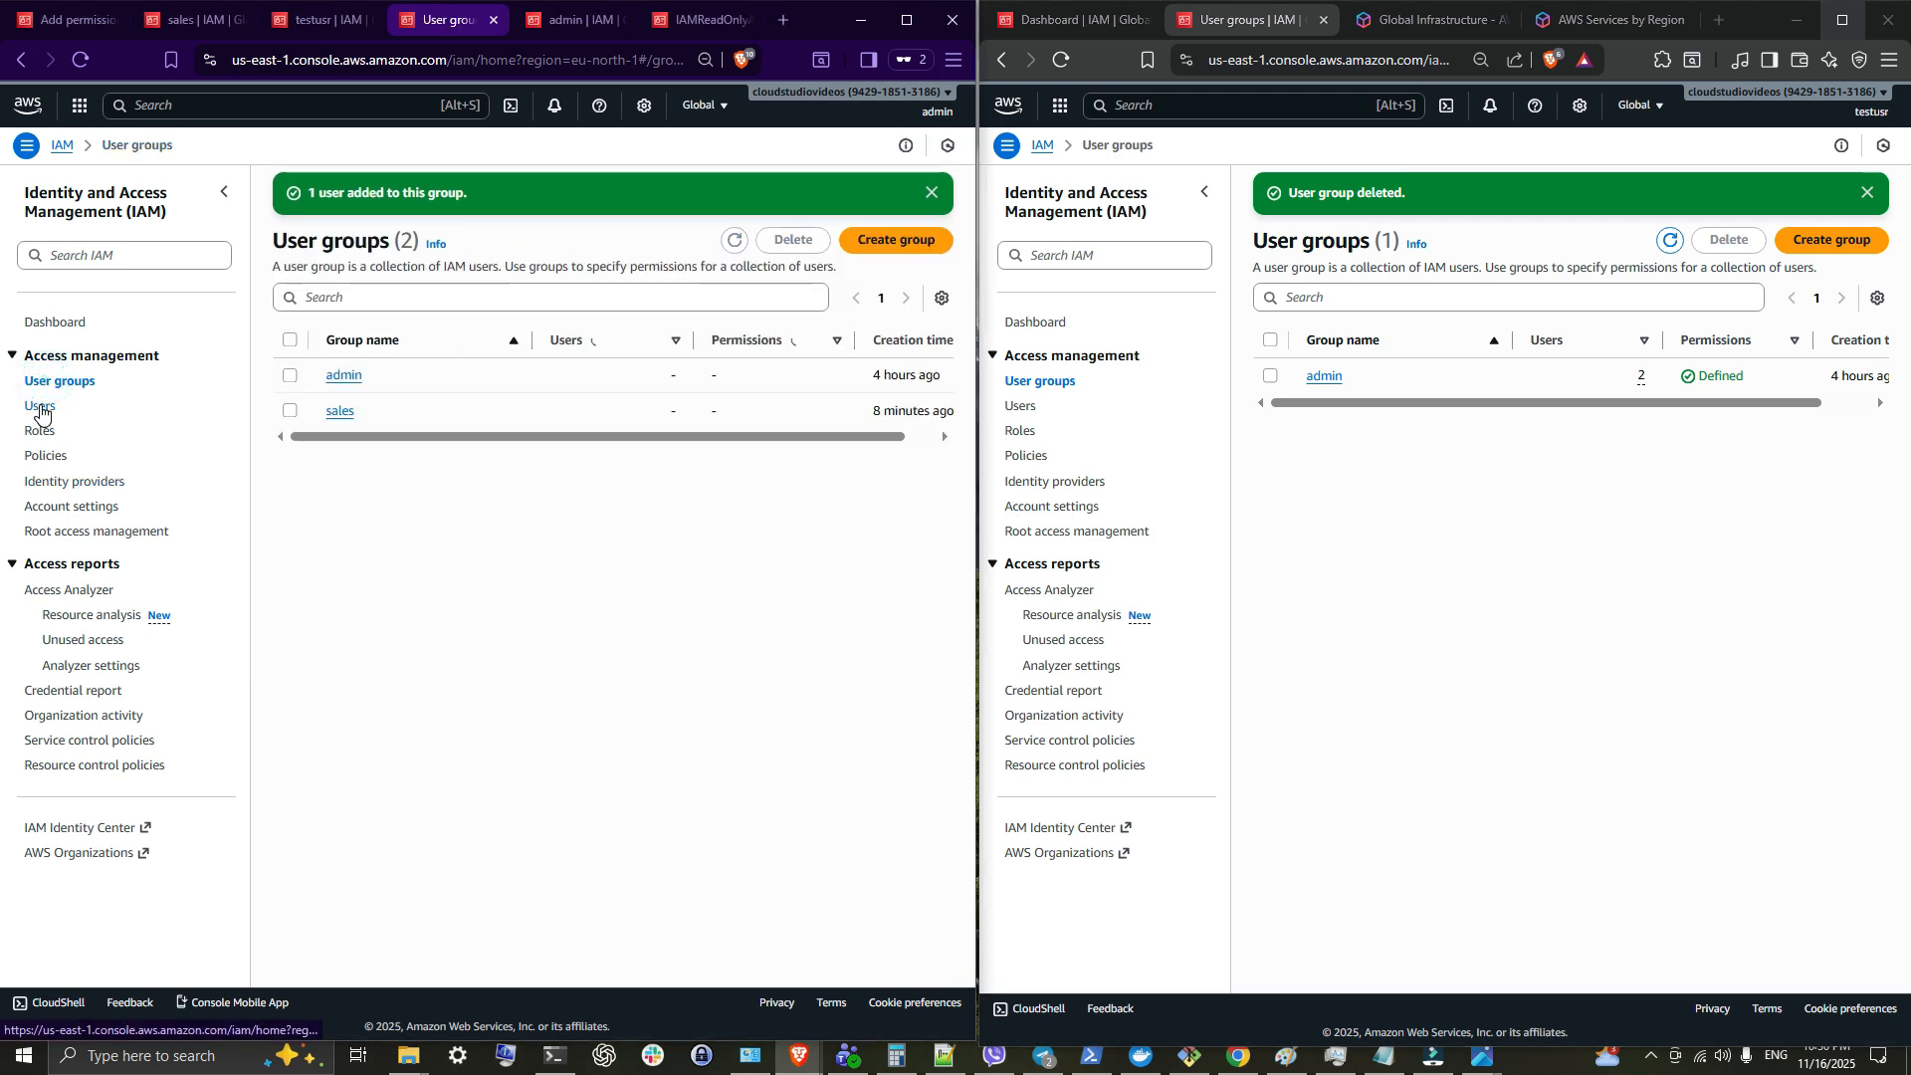
click(290, 410)
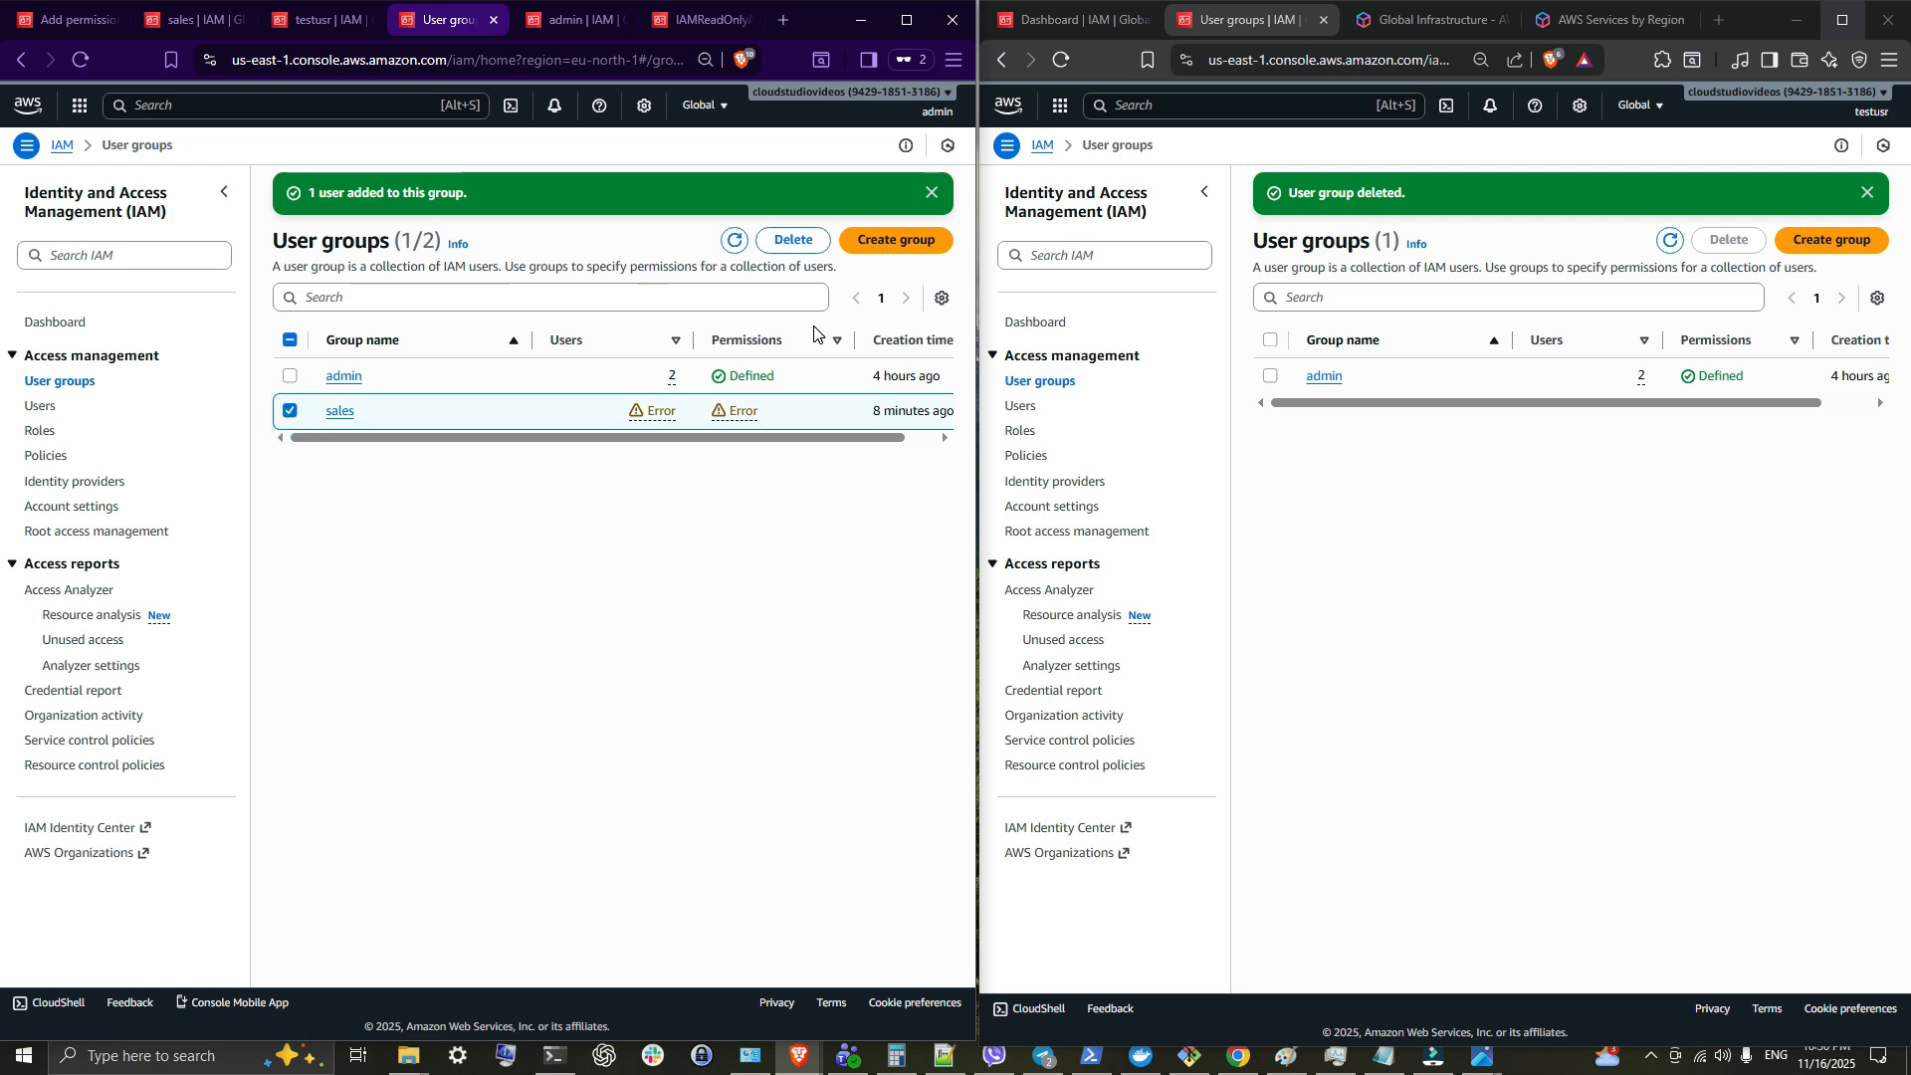
click(804, 242)
click(560, 591)
text(sales)
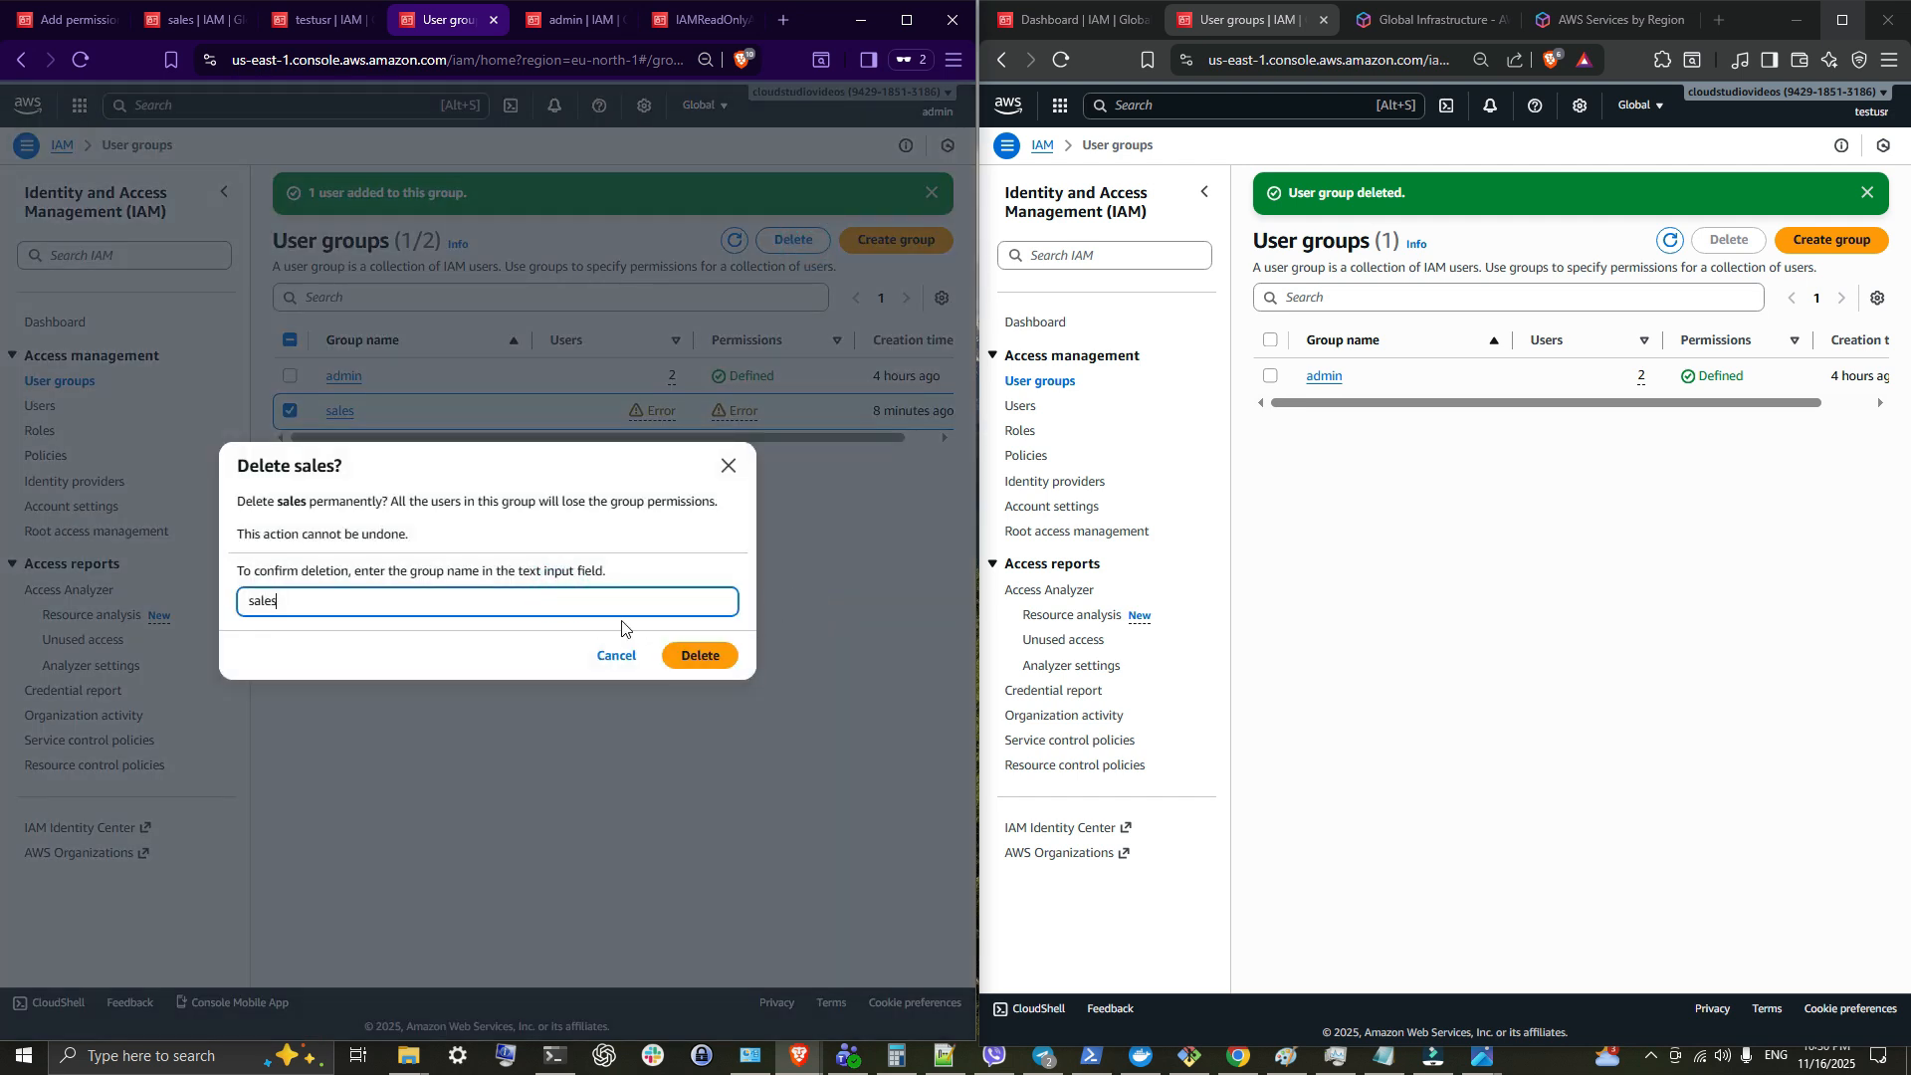
click(699, 656)
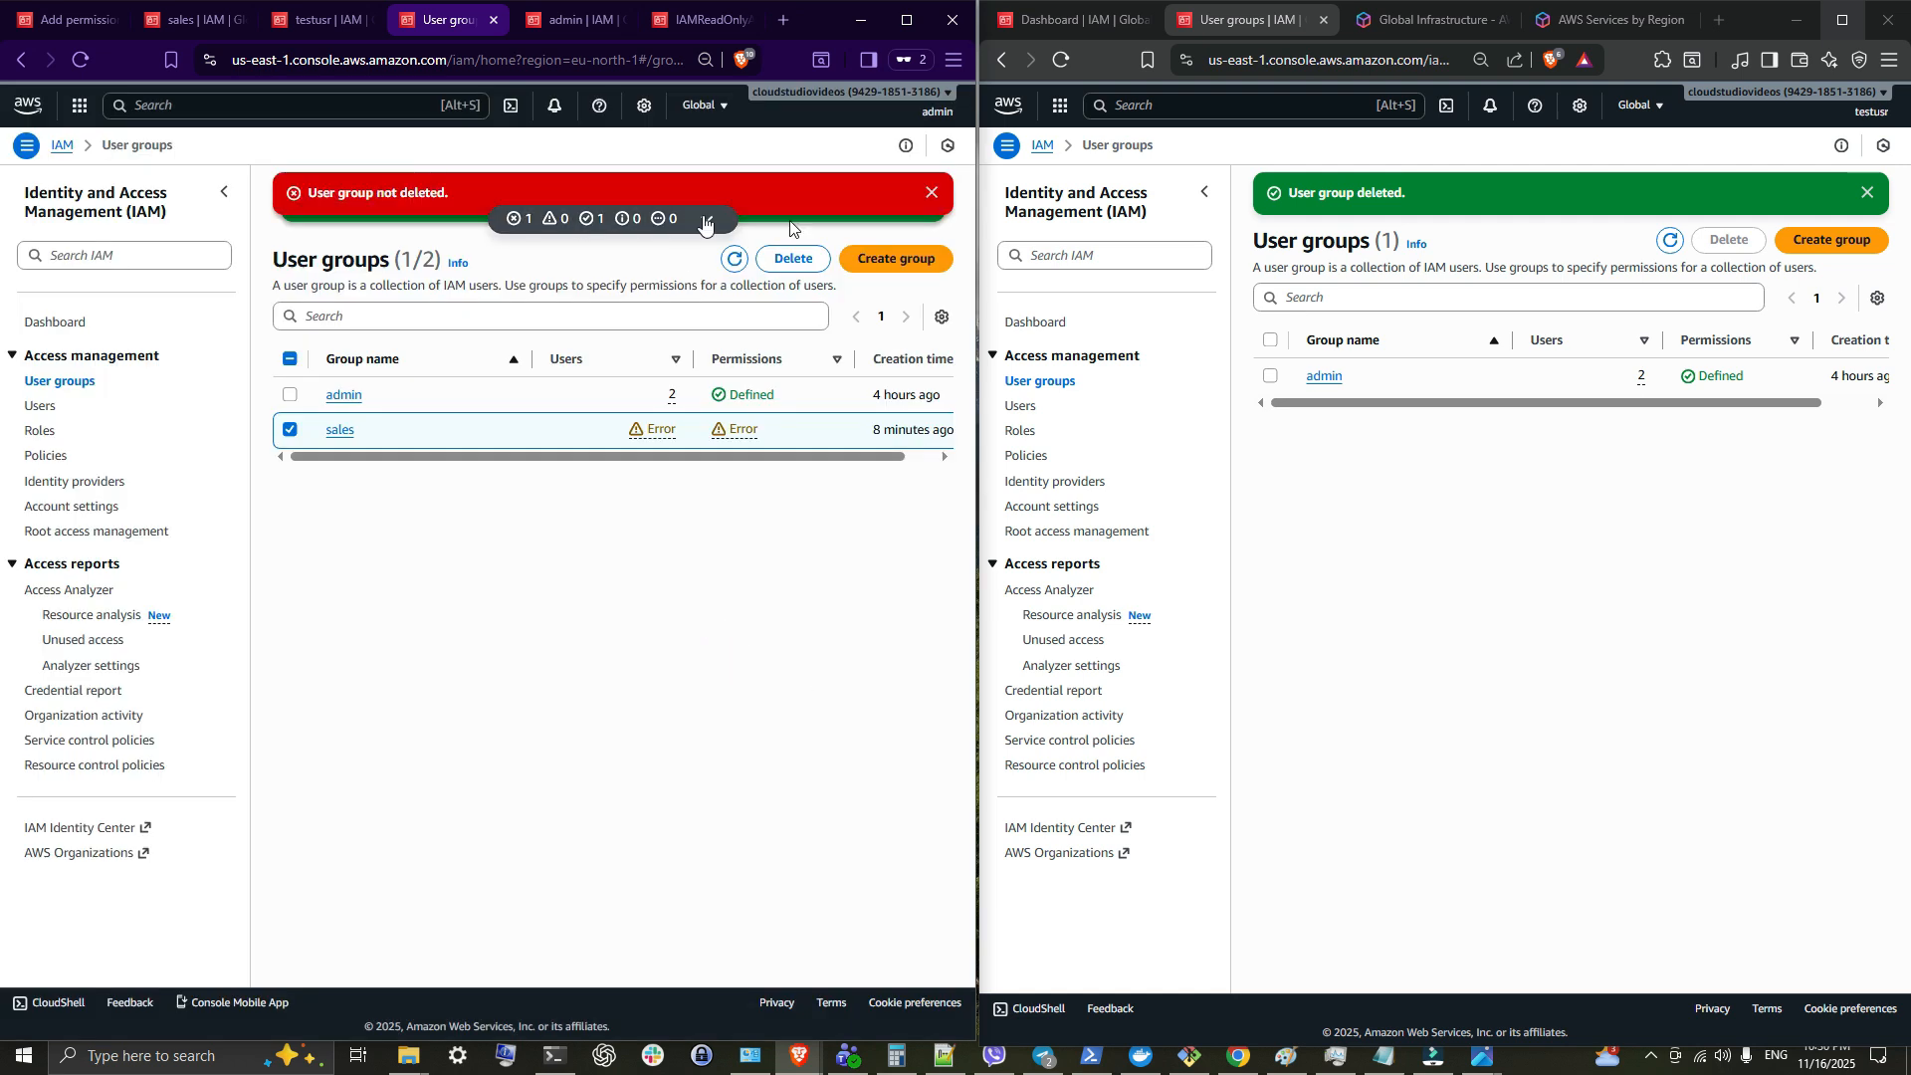
click(932, 192)
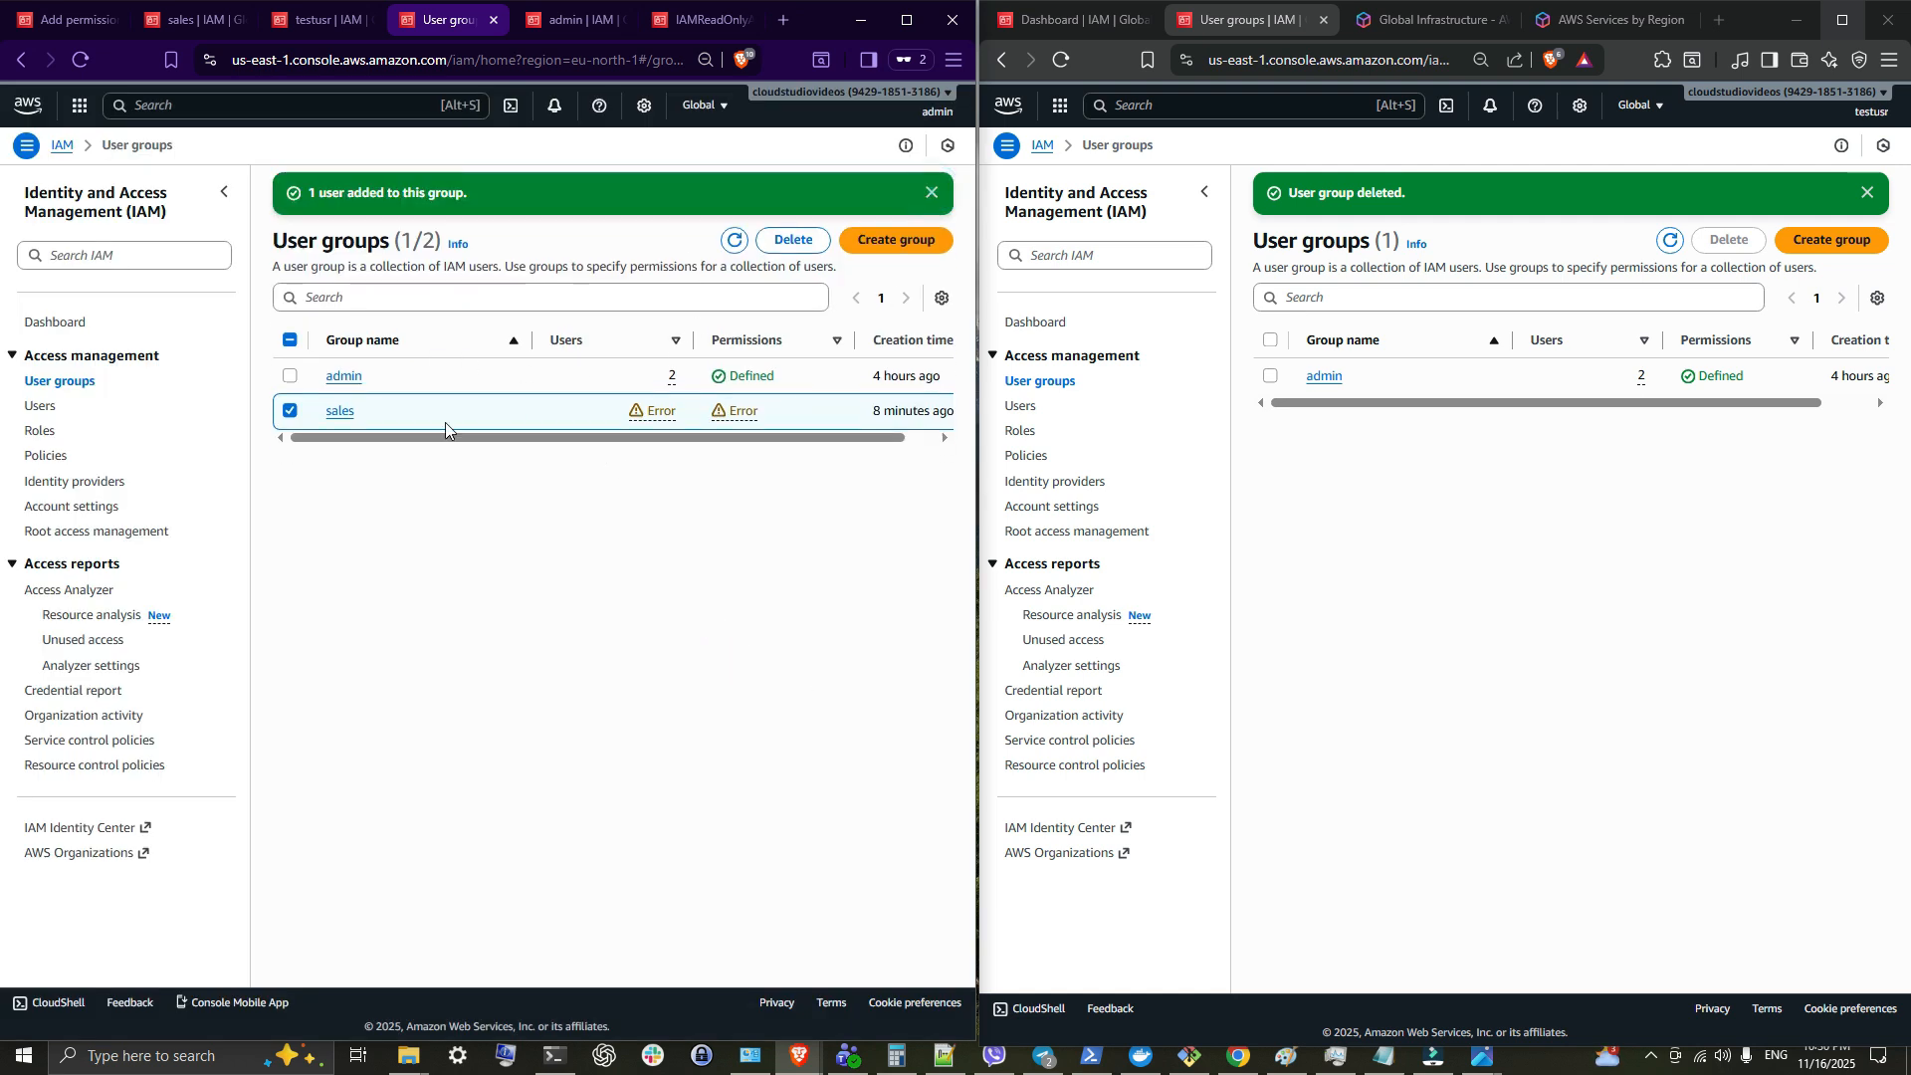
Step: Deselect the sales group and reload the admin session's user groups page to check the remaining groups
click(289, 410)
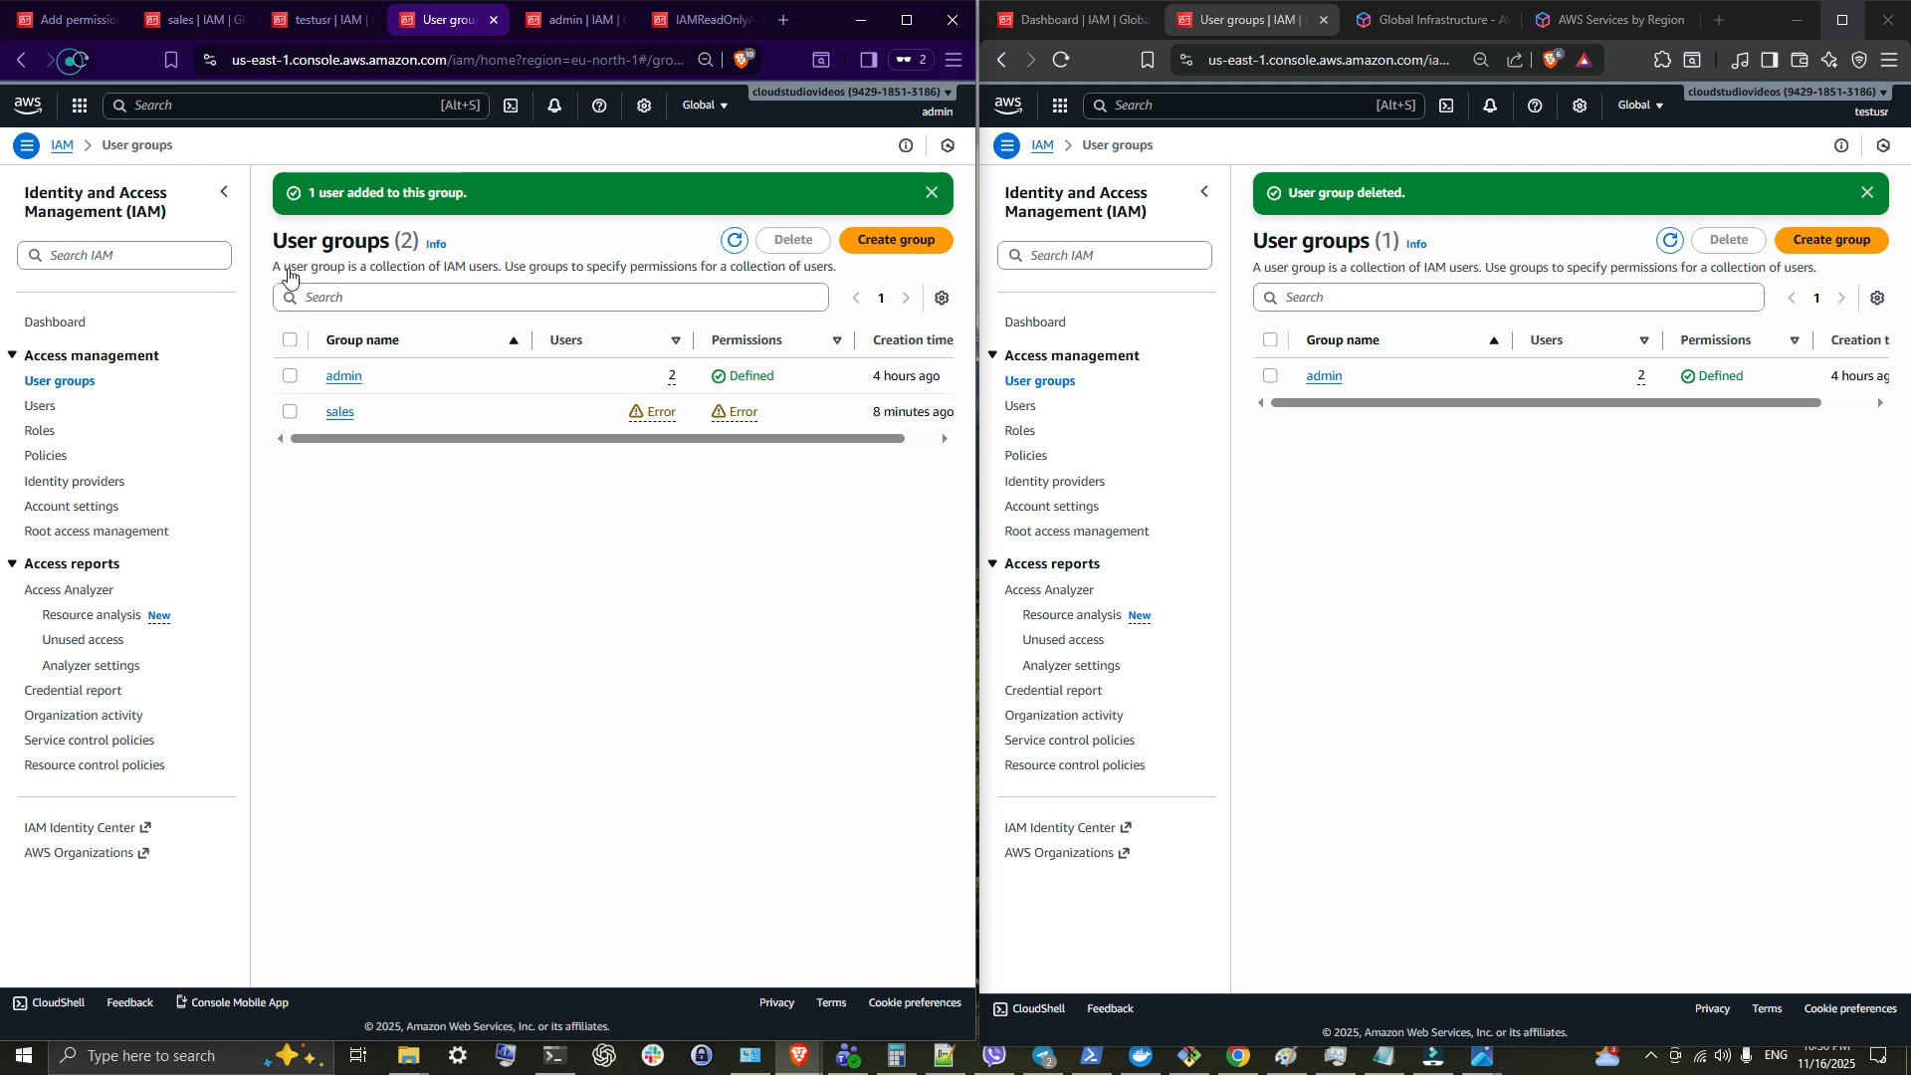
key(F5)
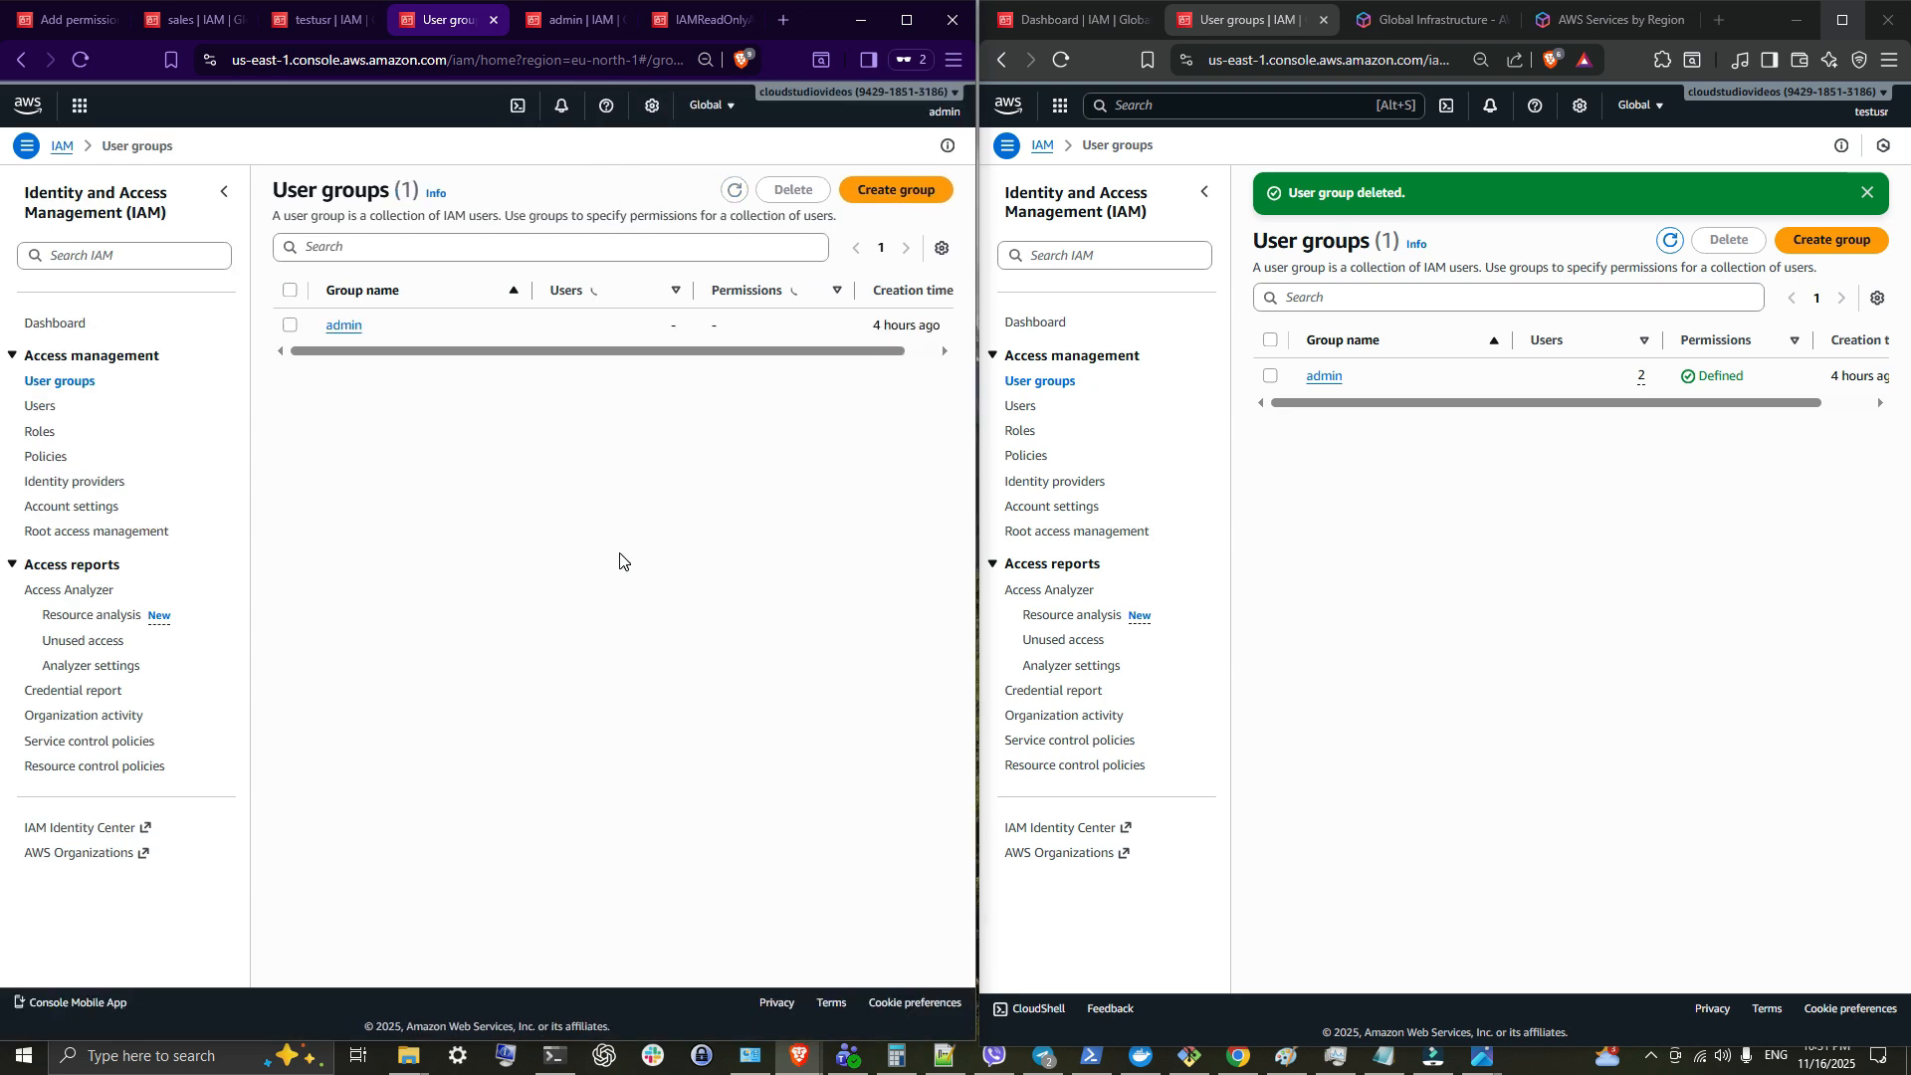
click(1401, 567)
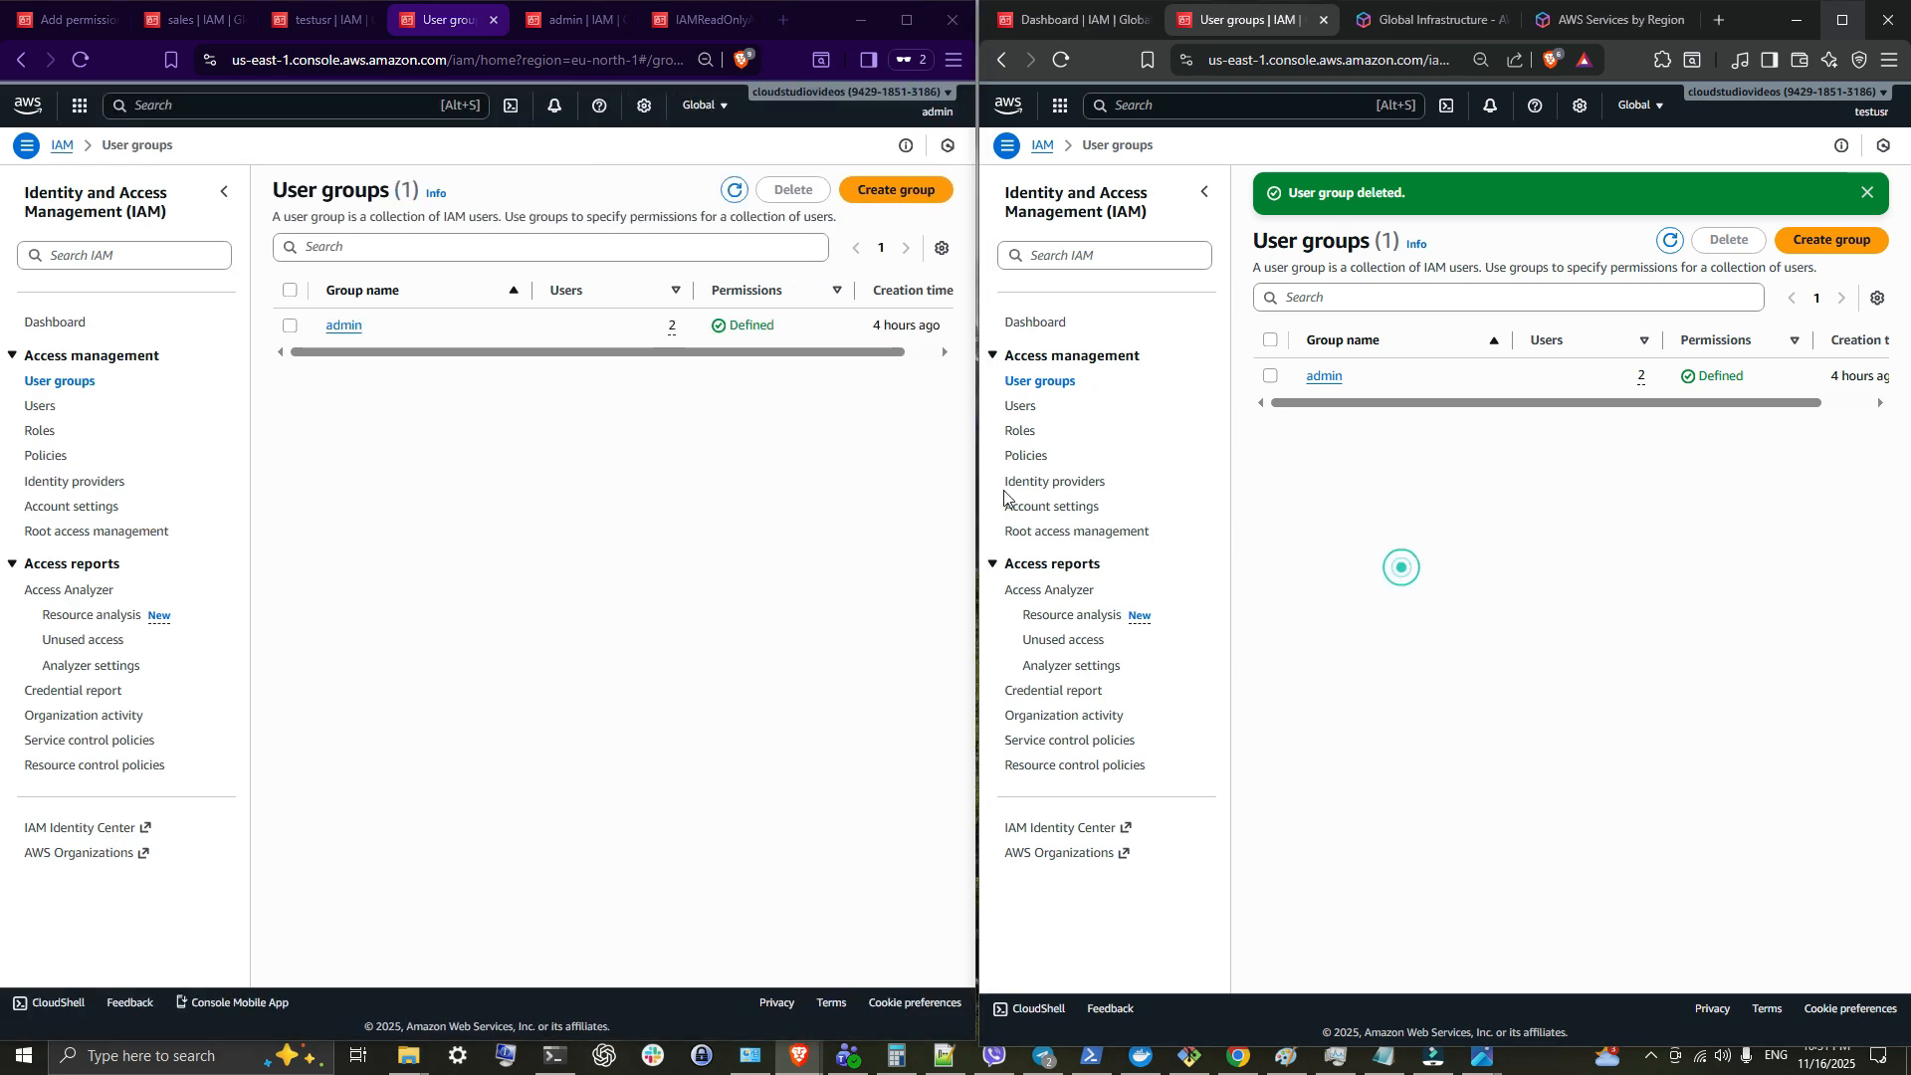
Step: Open the users list in the admin session and sign testusr out of the console in the other window
click(41, 406)
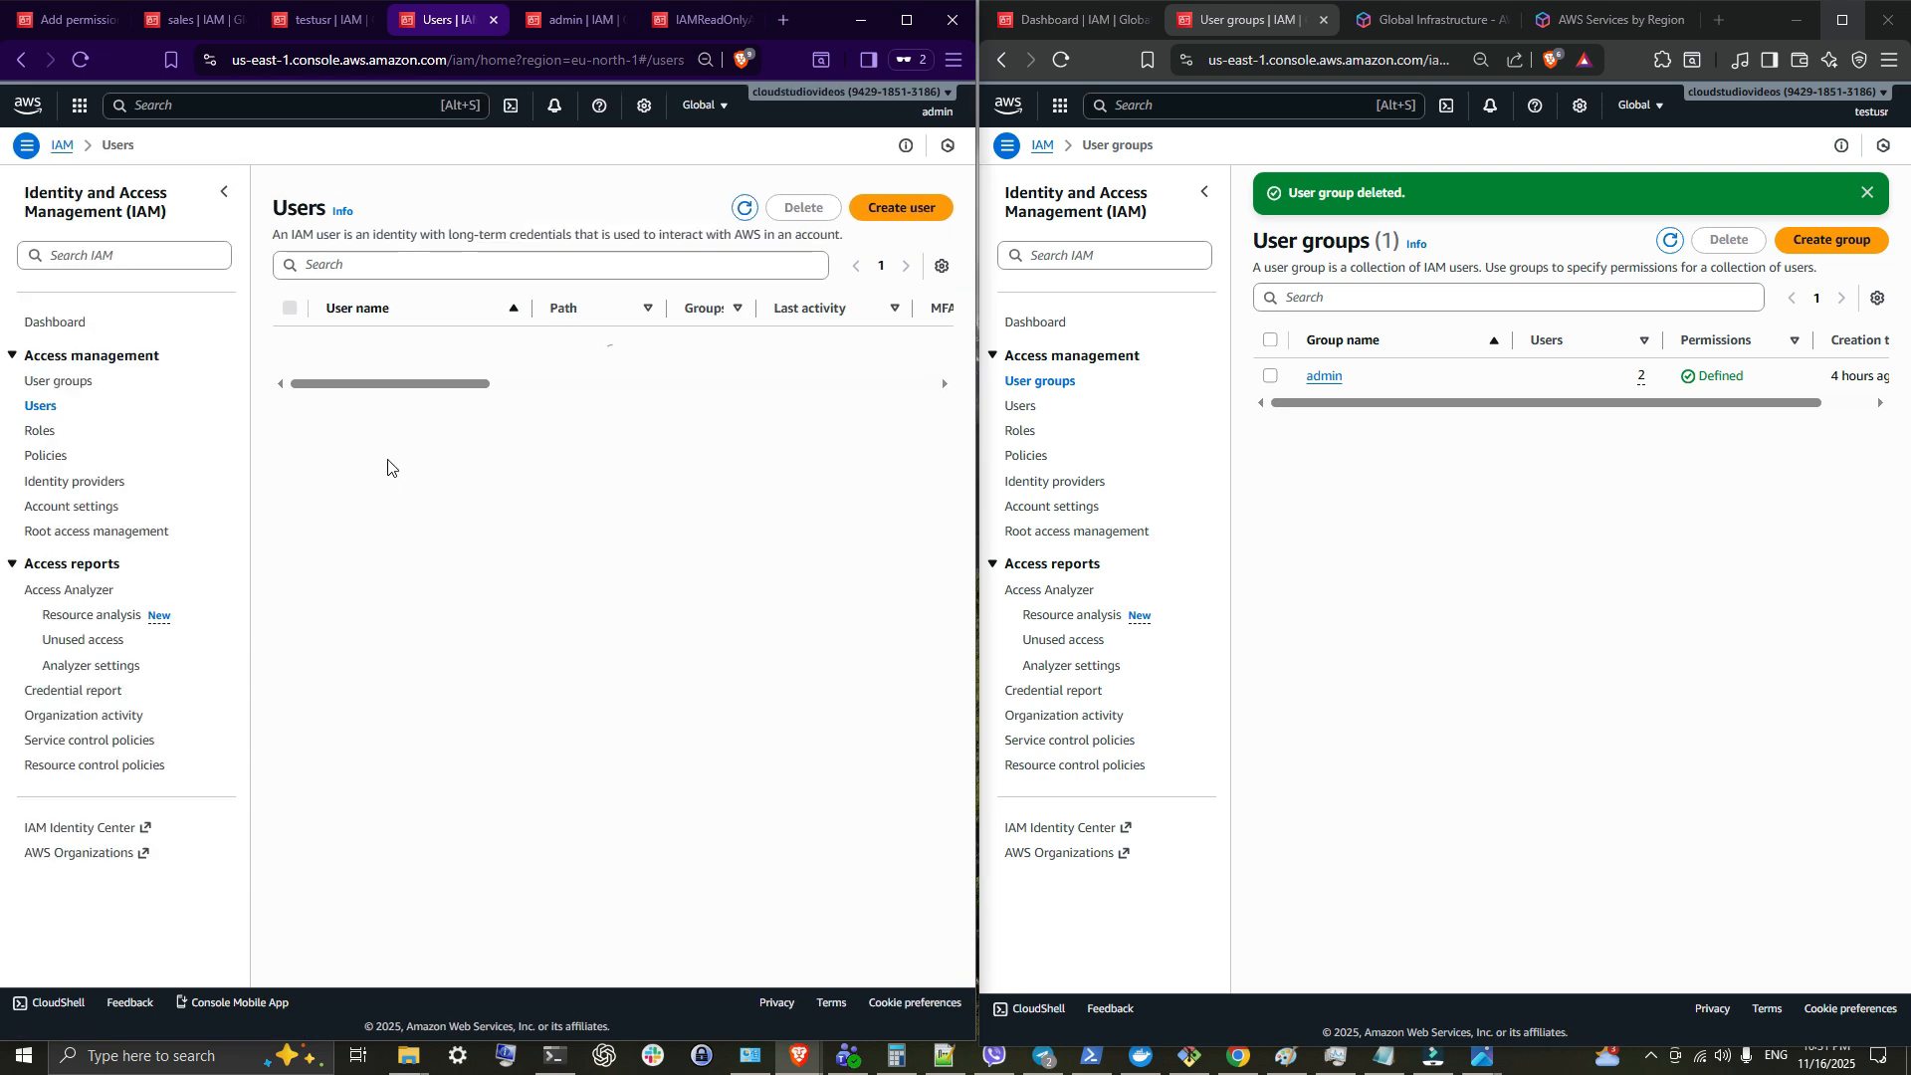
click(1873, 112)
click(1849, 665)
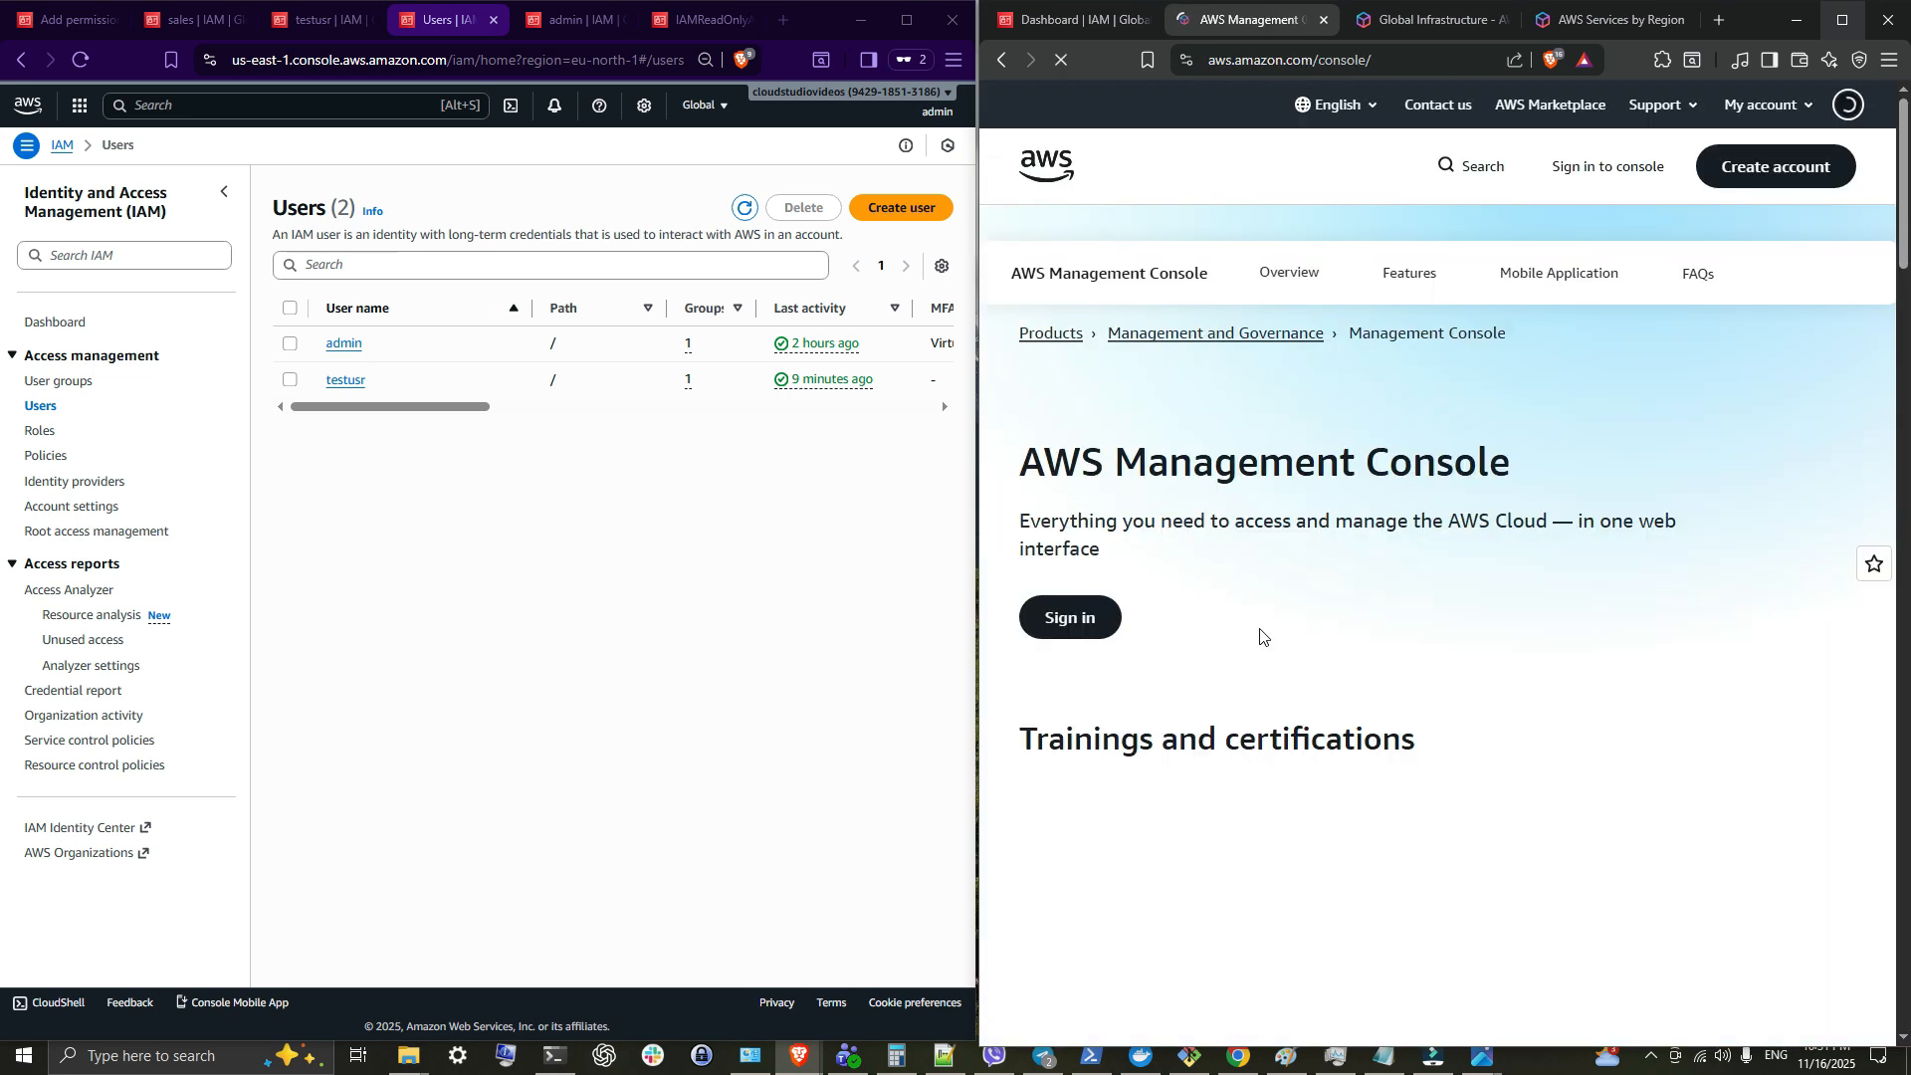
Step: Delete the IAM user testusr from the admin session's users list, entering confirm as the written consent
click(290, 379)
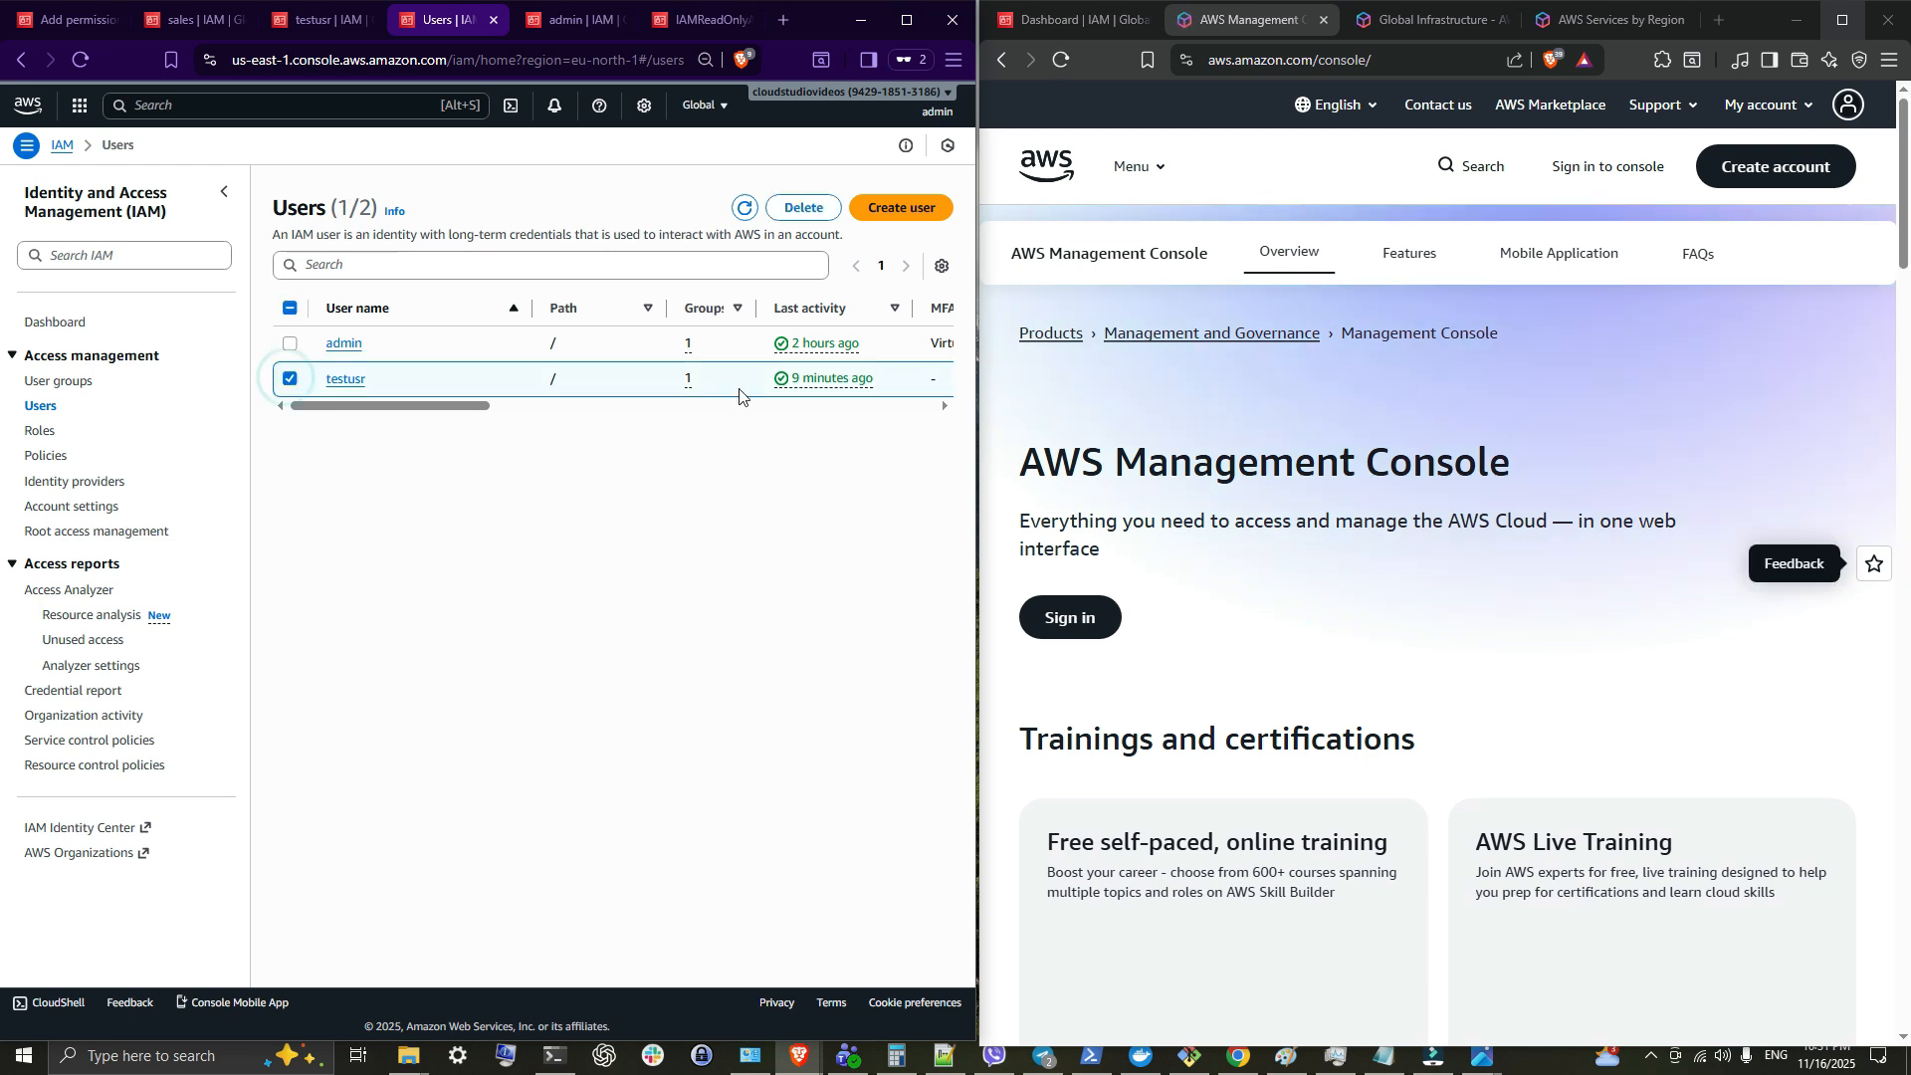
click(804, 207)
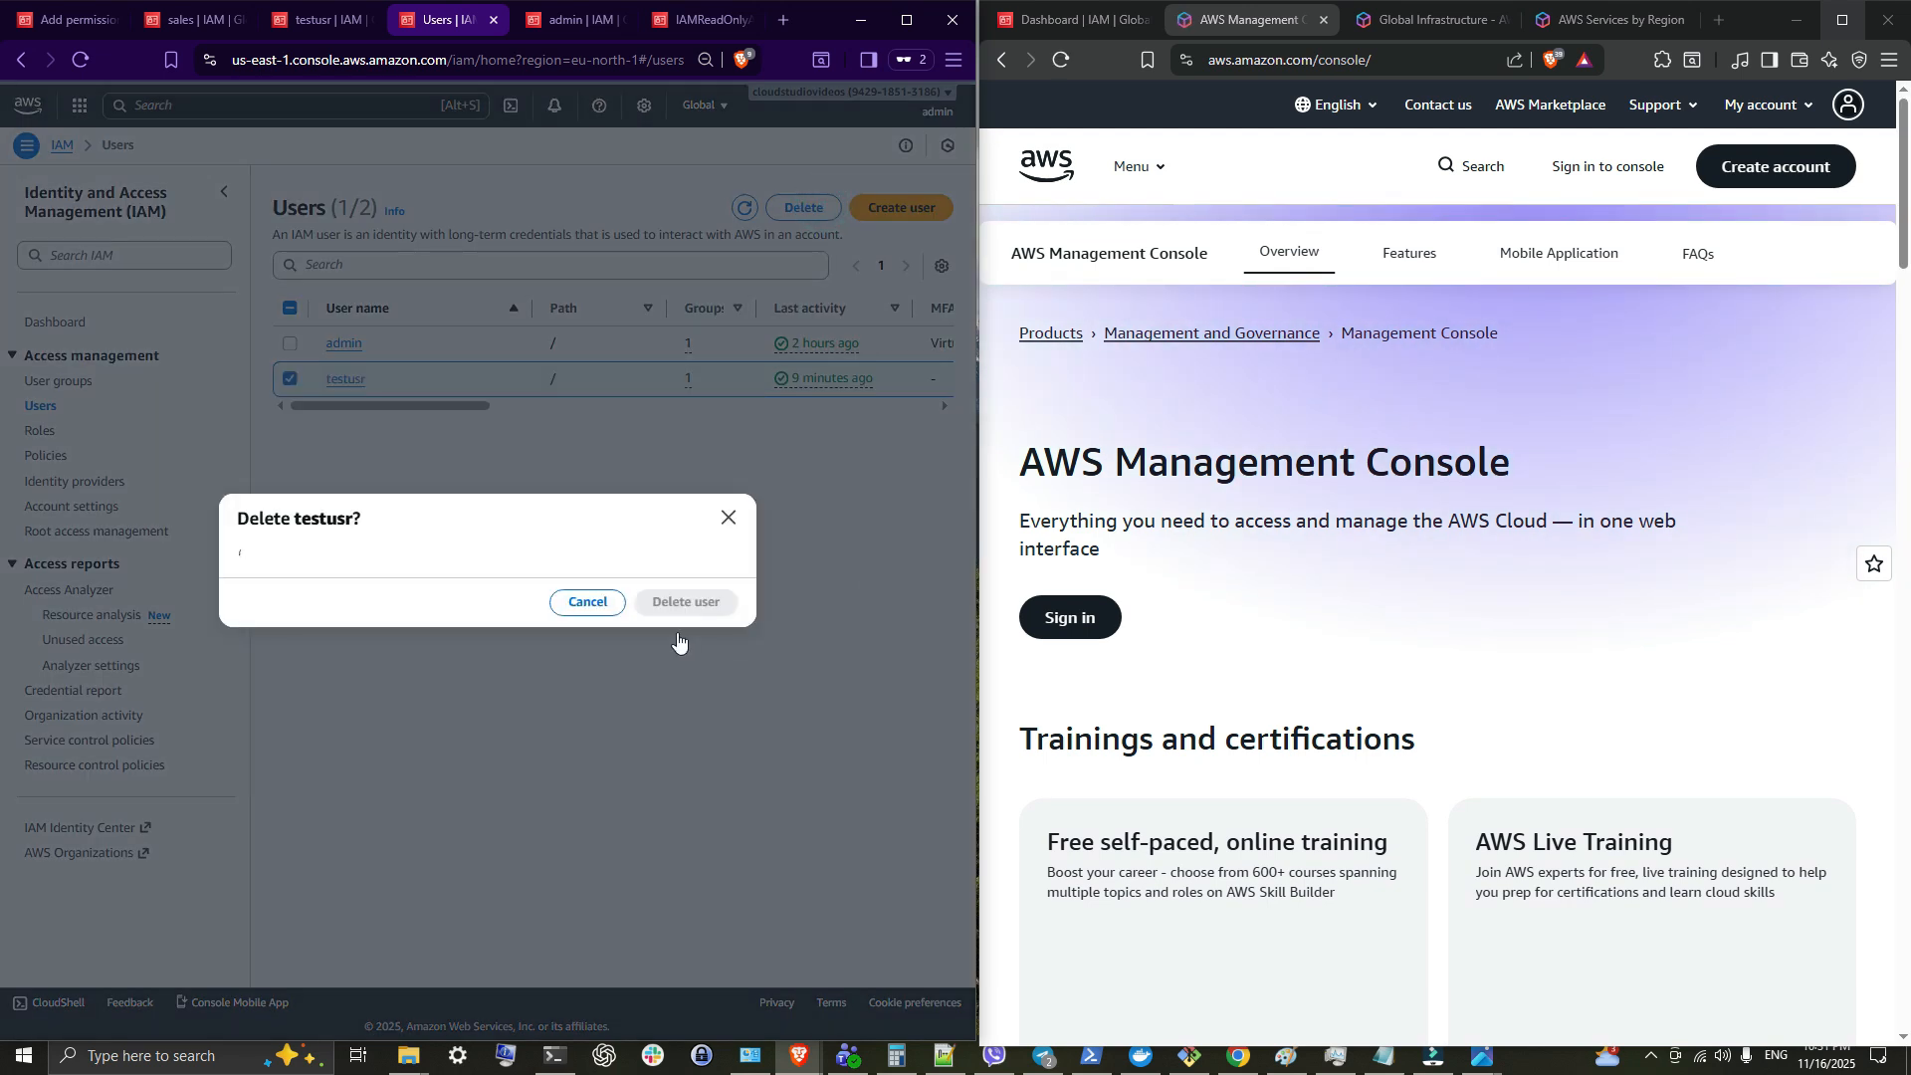
click(450, 664)
text(confirm)
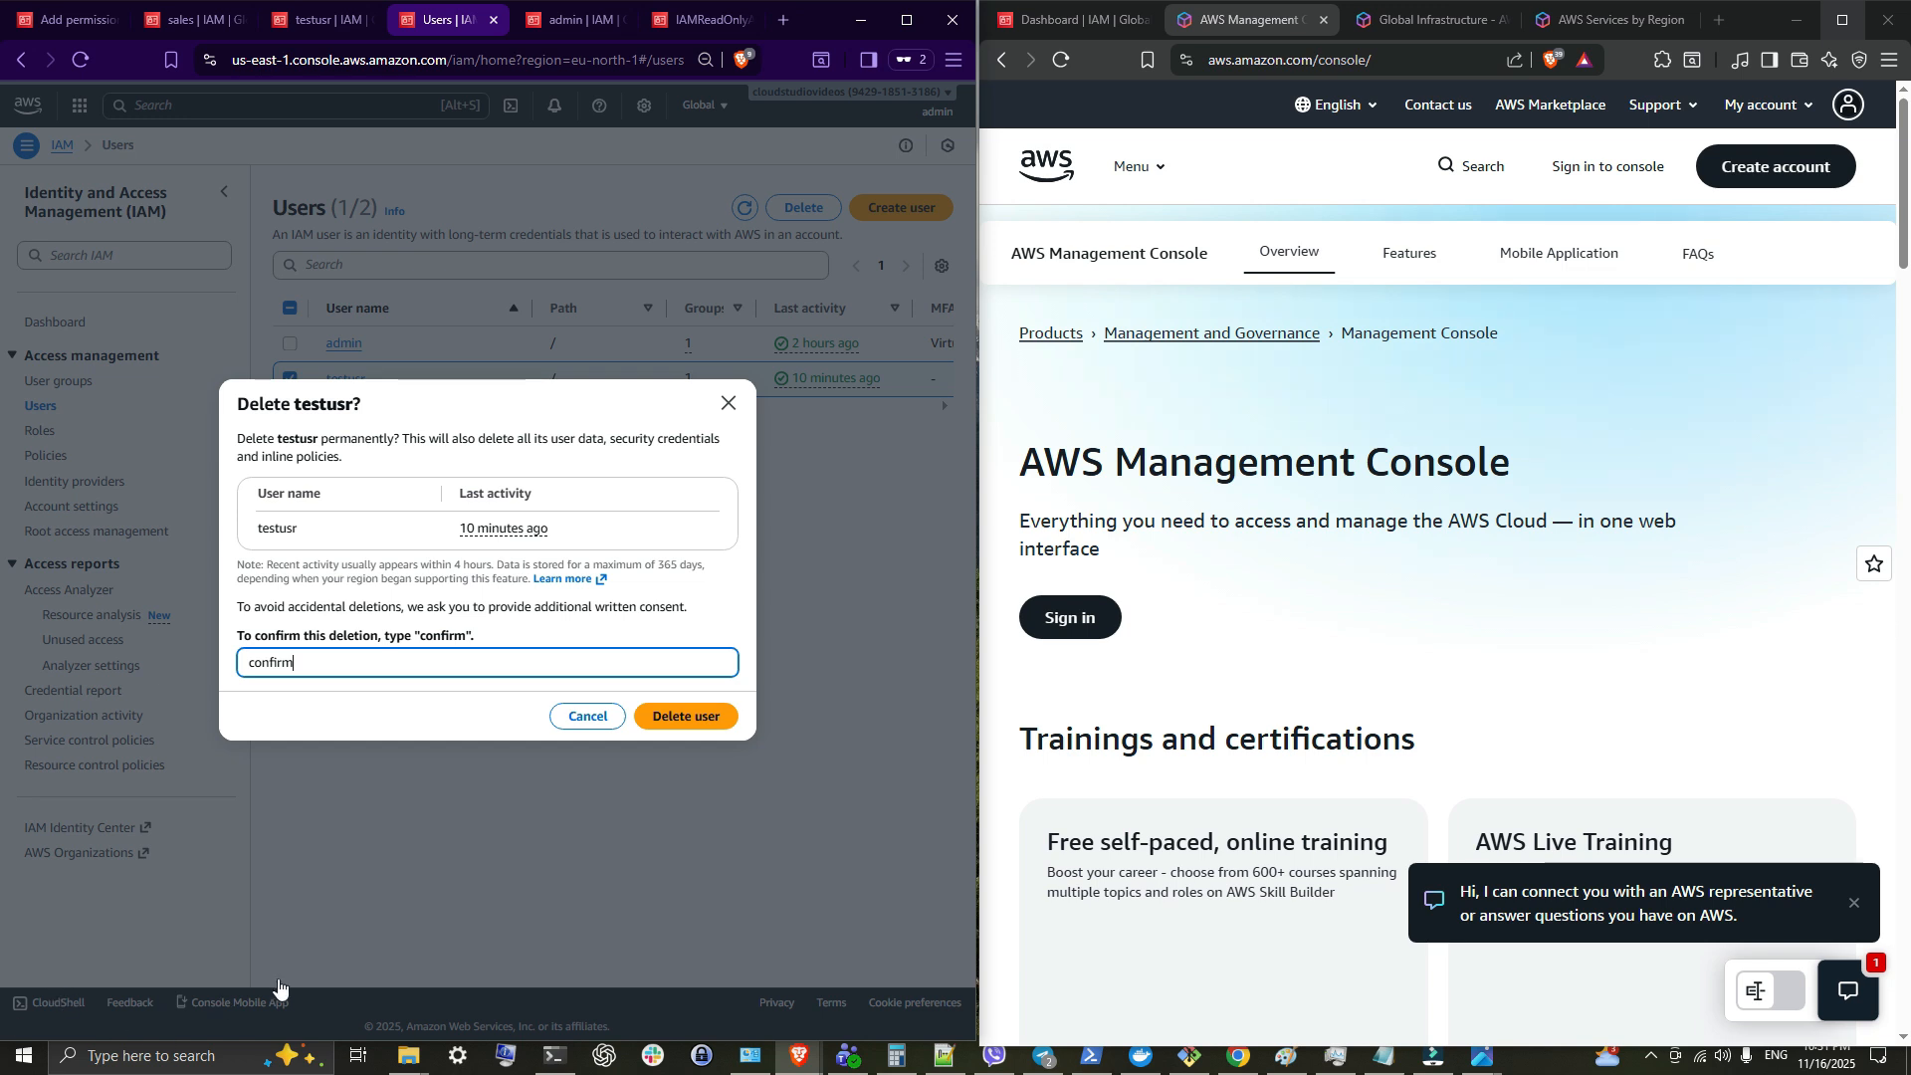
click(696, 715)
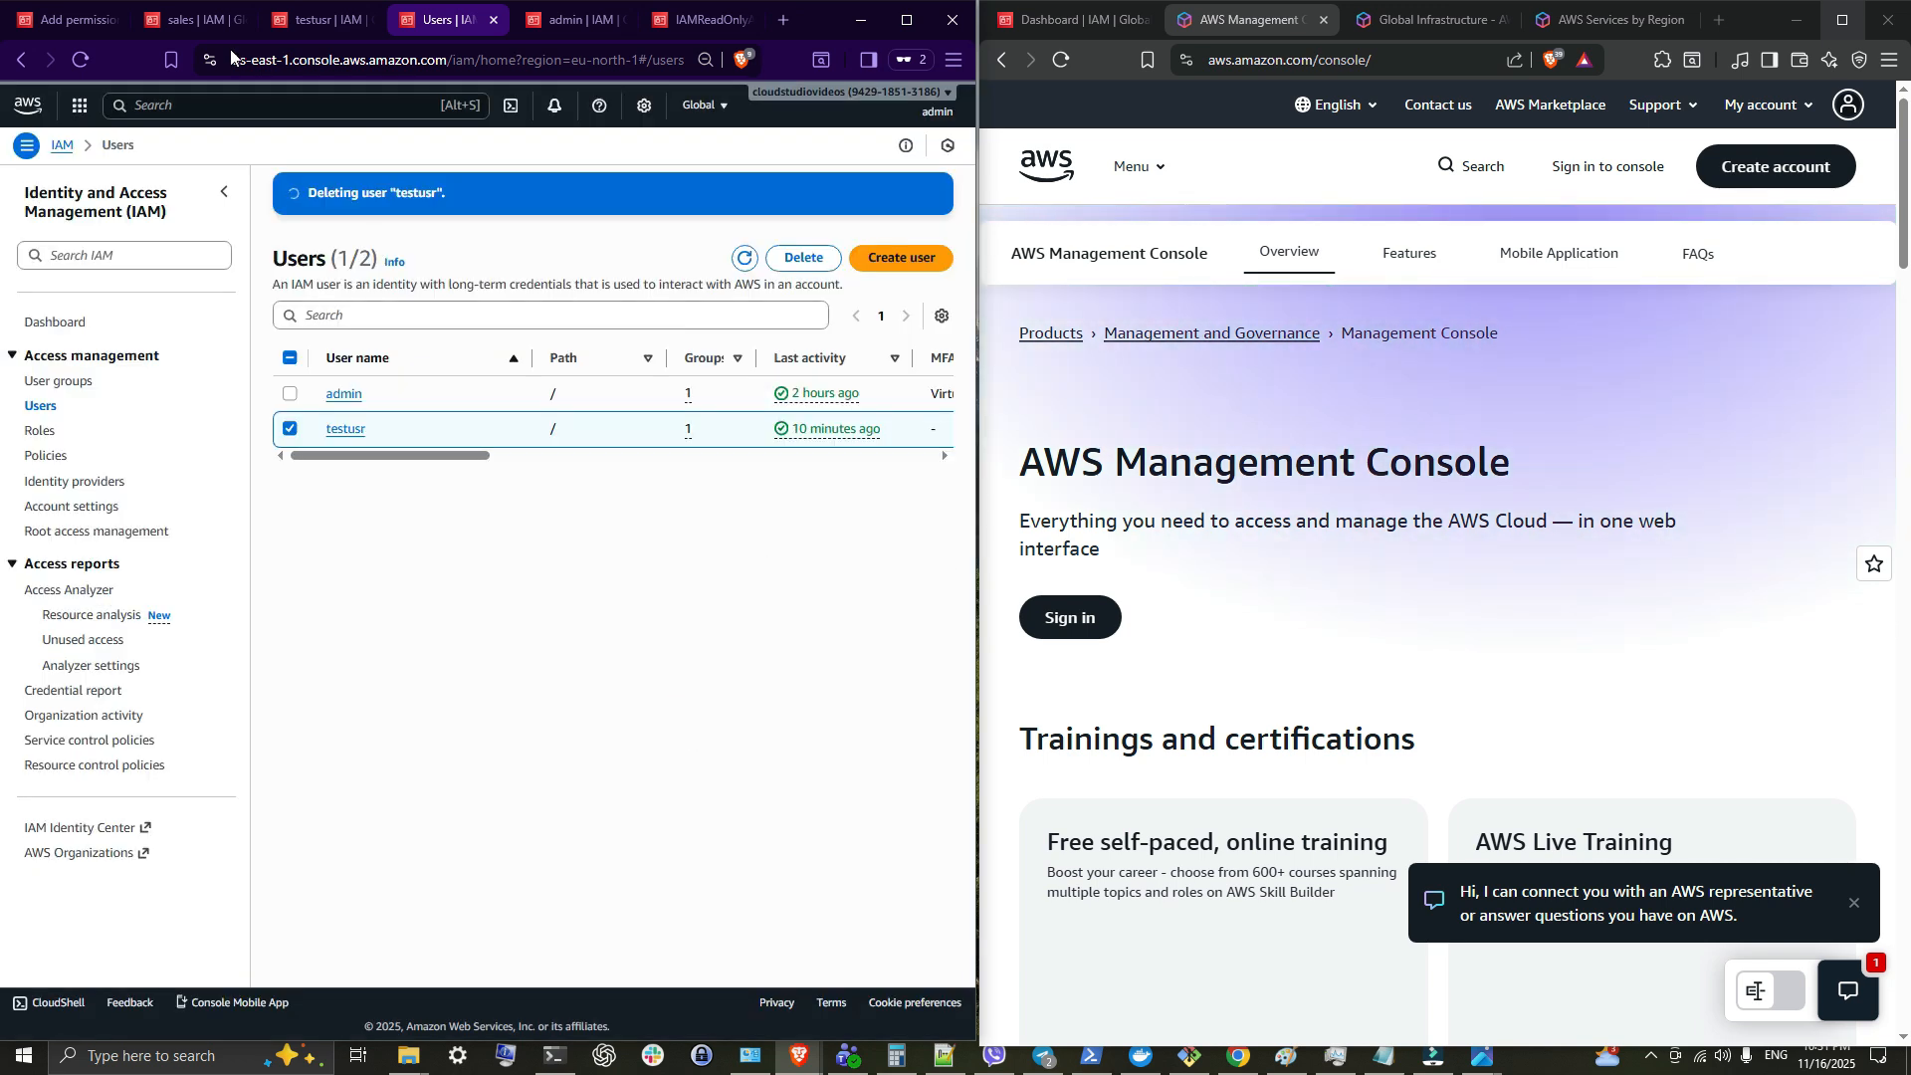
Step: Reload the users list and open the user groups list to check the remaining users and groups
click(80, 60)
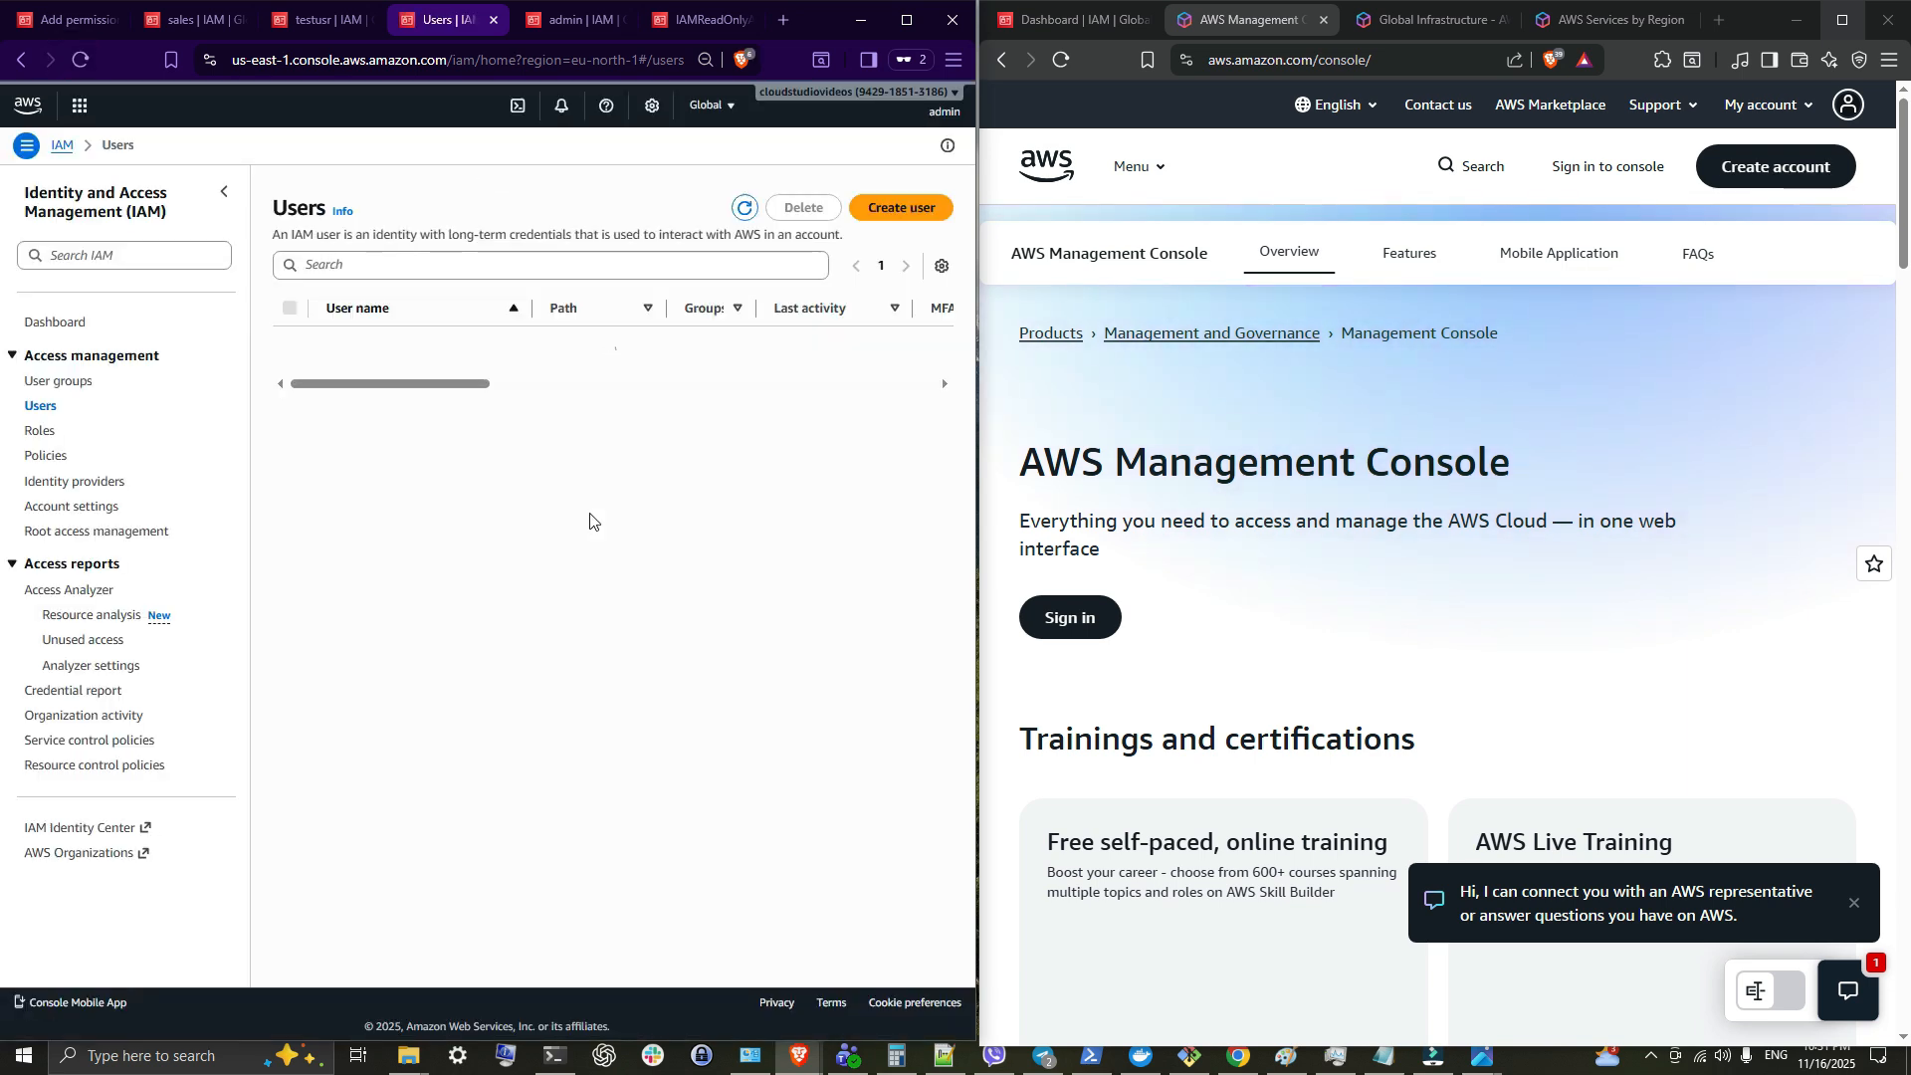
click(76, 380)
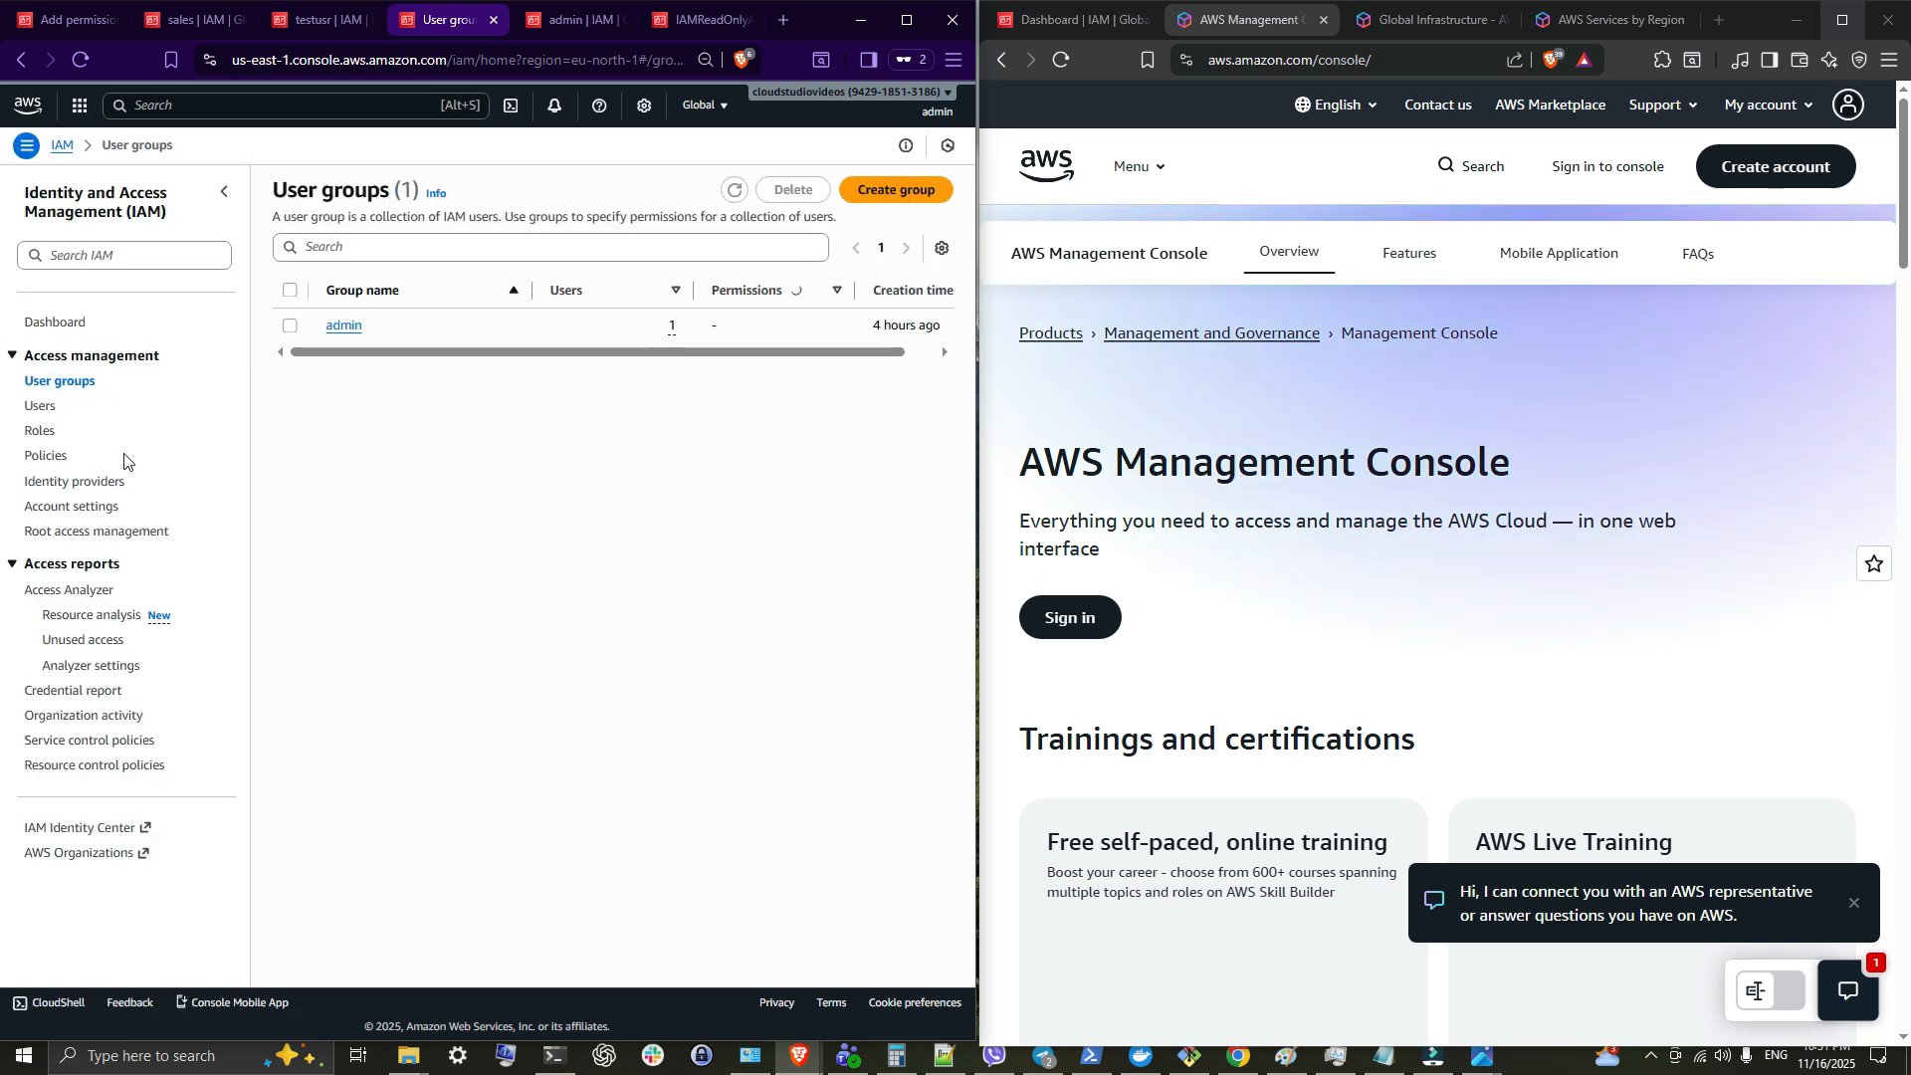
click(711, 617)
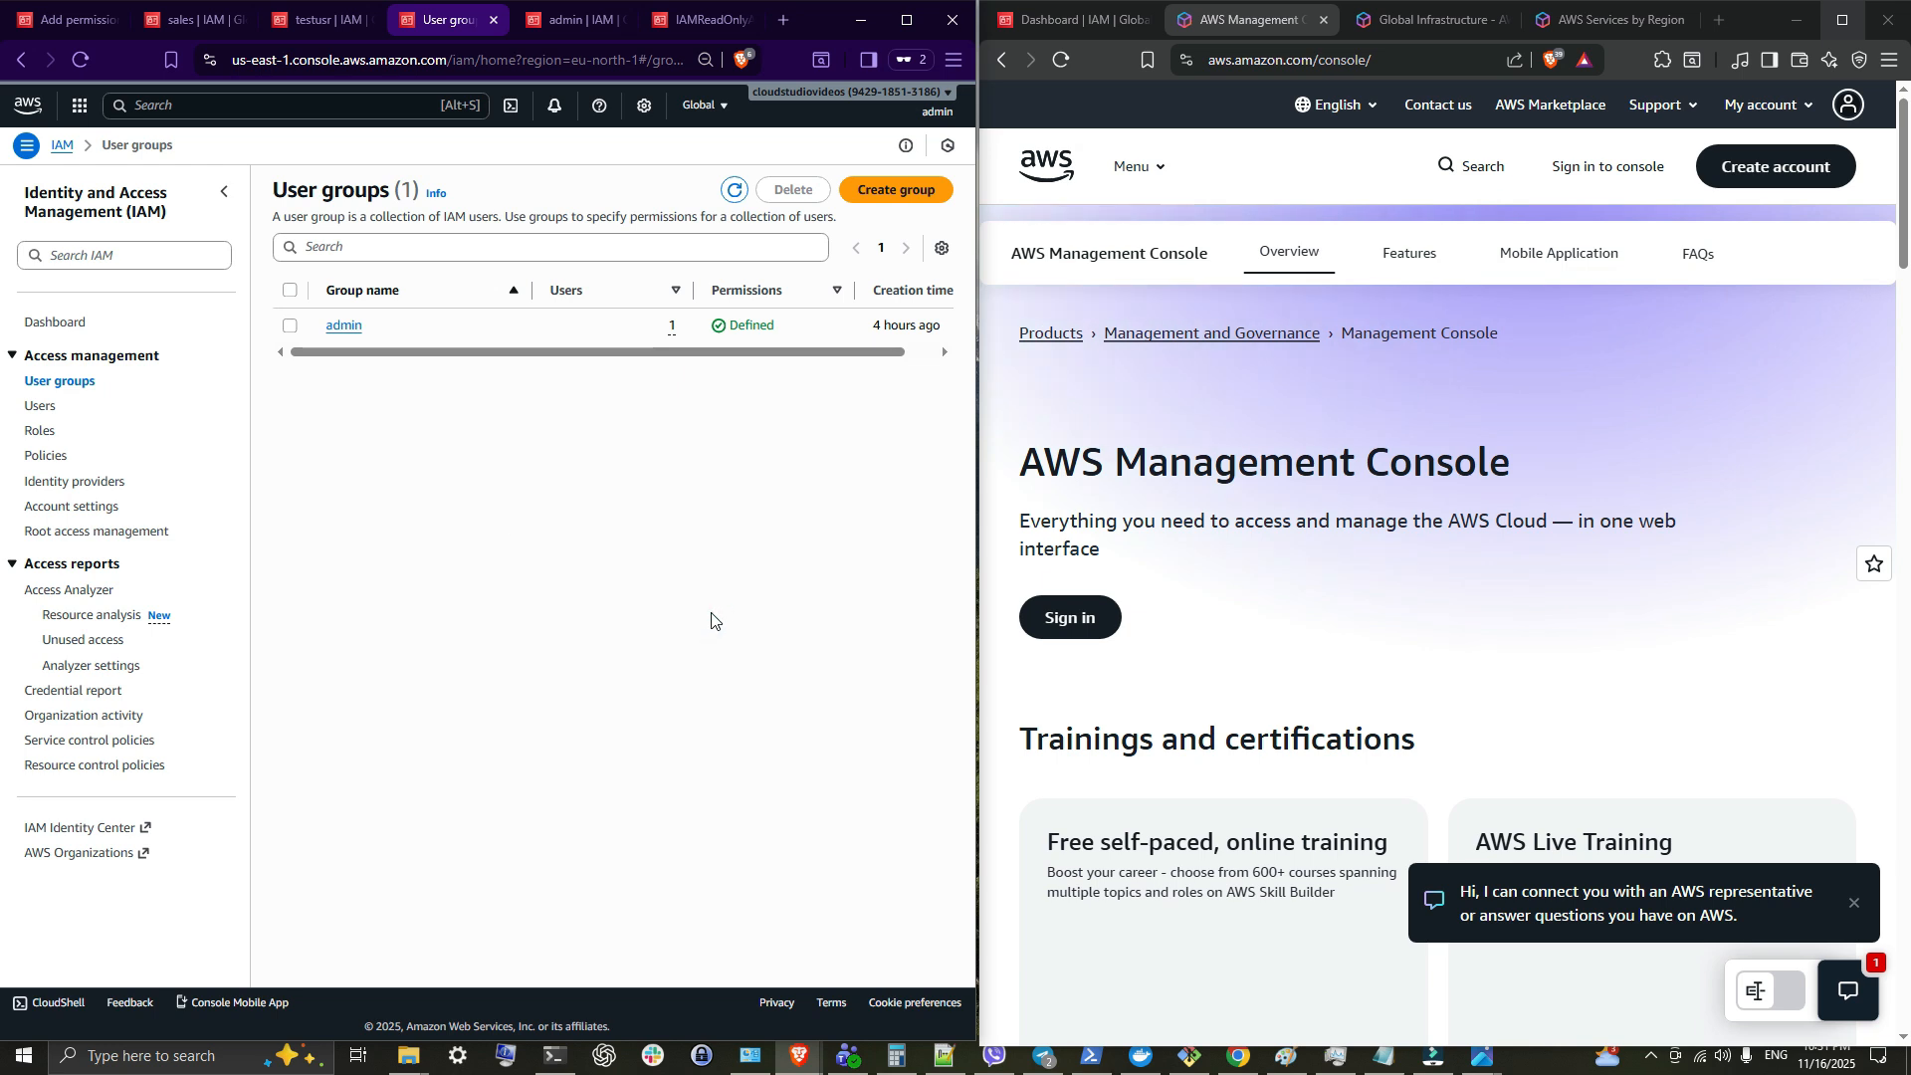